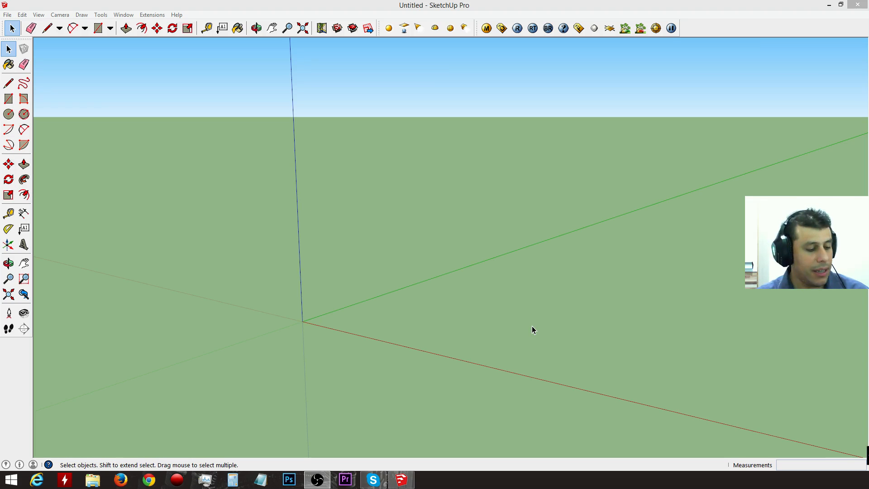
{"action": "key", "text": "r"}
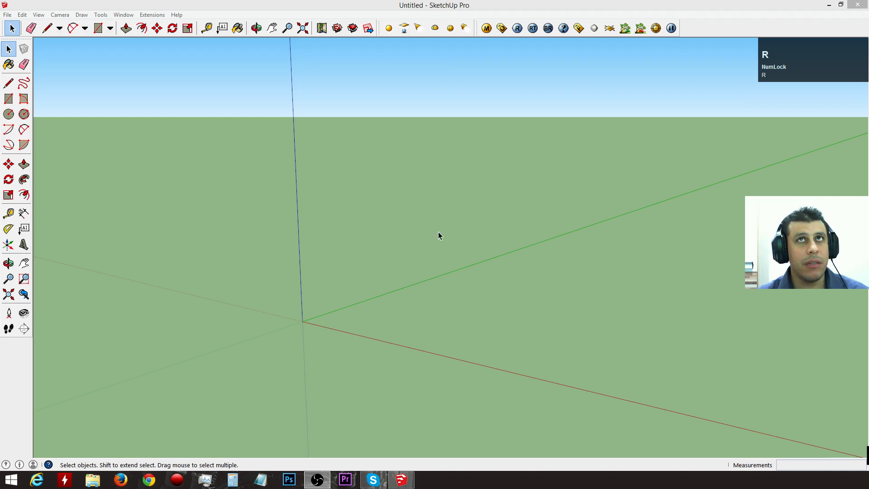
{"action": "left_click", "coordinate": [616, 226]}
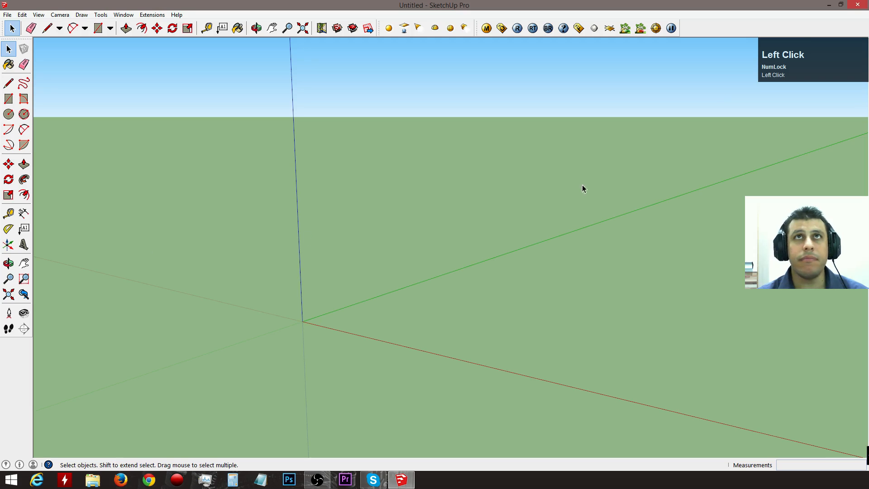
{"action": "left_click", "coordinate": [756, 72]}
{"action": "right_click", "coordinate": [681, 69]}
{"action": "left_click", "coordinate": [650, 80]}
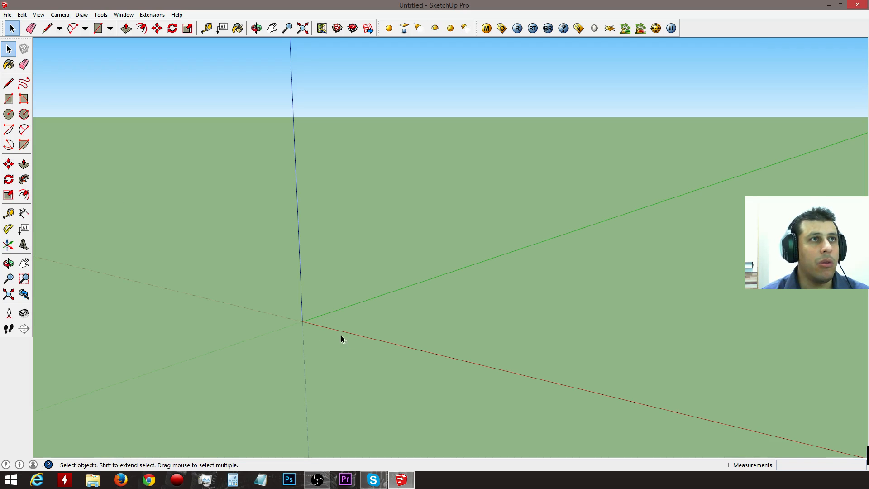
Draw a rectangle about 1.47 by 1.42 m from the origin and push/pull it up about 1.17 m into a box
{"action": "key", "text": "r"}
{"action": "left_click", "coordinate": [302, 320]}
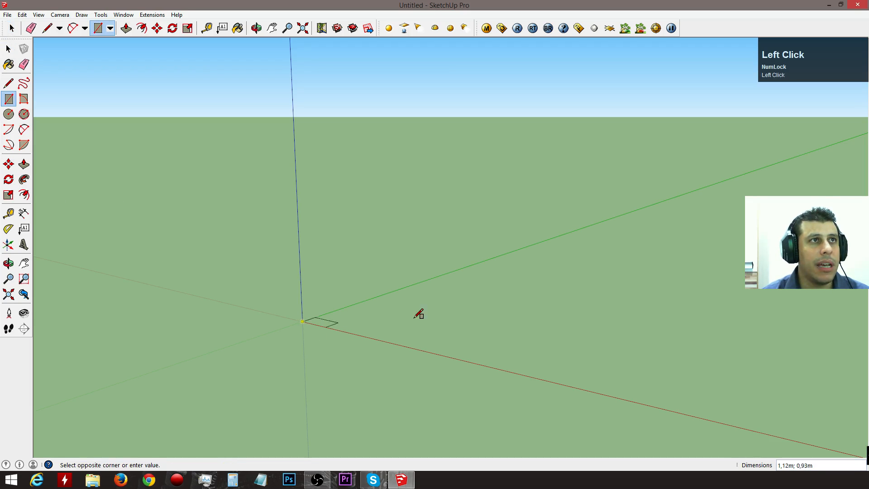
{"action": "left_click", "coordinate": [458, 310]}
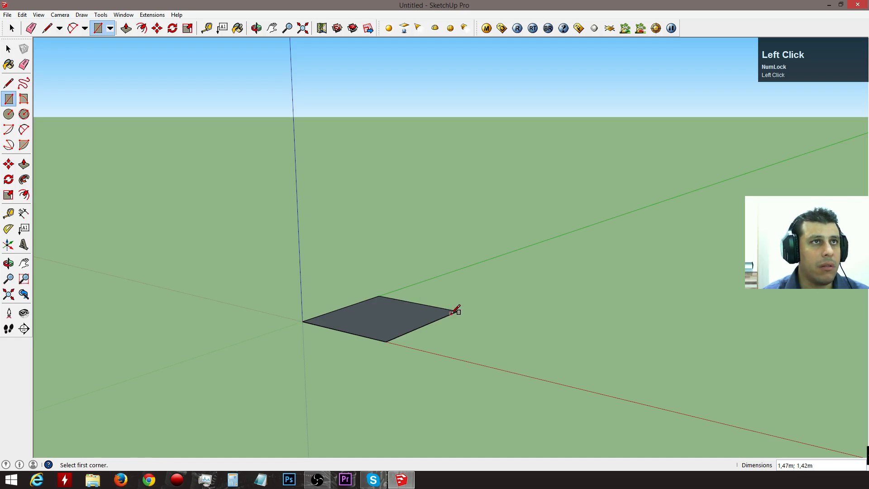
{"action": "key", "text": "p"}
{"action": "left_click", "coordinate": [376, 330]}
{"action": "left_click", "coordinate": [412, 252]}
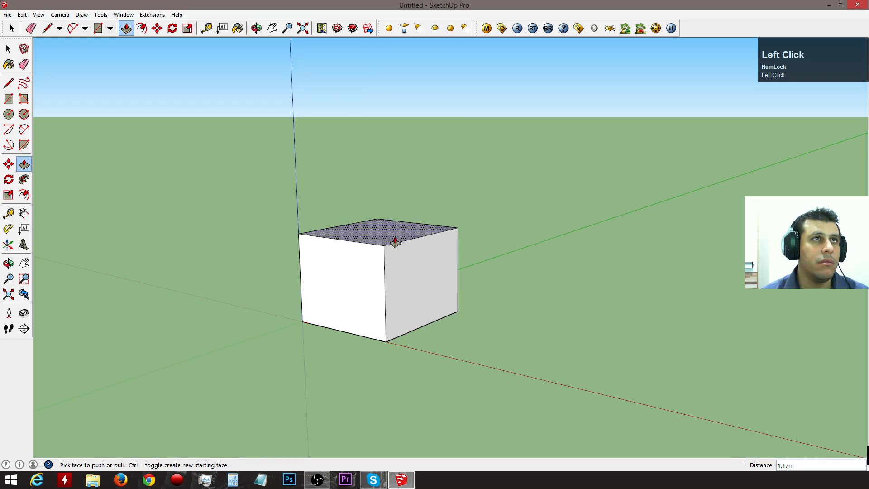
Draw a rectangle about 2.17 by 1.85 m beside the first box and push/pull it up about 1.58 m
{"action": "middle_click_drag", "start_coordinate": [582, 316], "coordinate": [598, 403]}
{"action": "key", "text": "r"}
{"action": "left_click", "coordinate": [480, 375]}
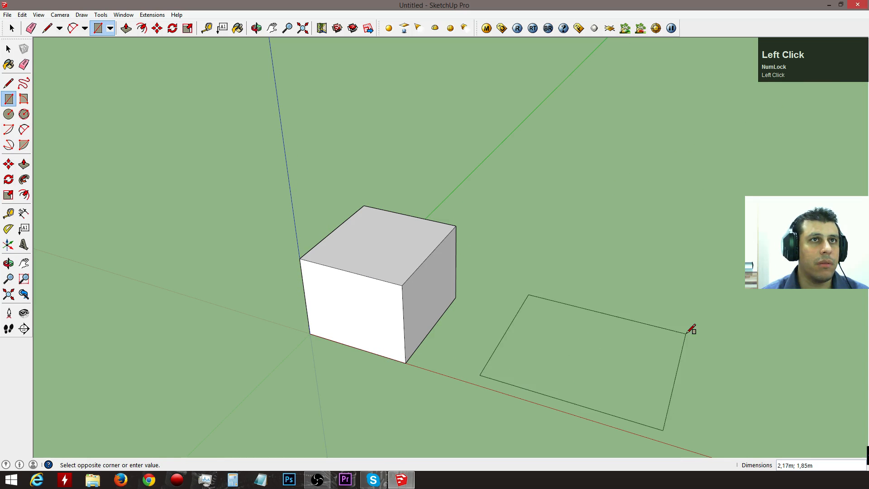
{"action": "left_click", "coordinate": [685, 334]}
{"action": "key", "text": "p"}
{"action": "left_click", "coordinate": [629, 340]}
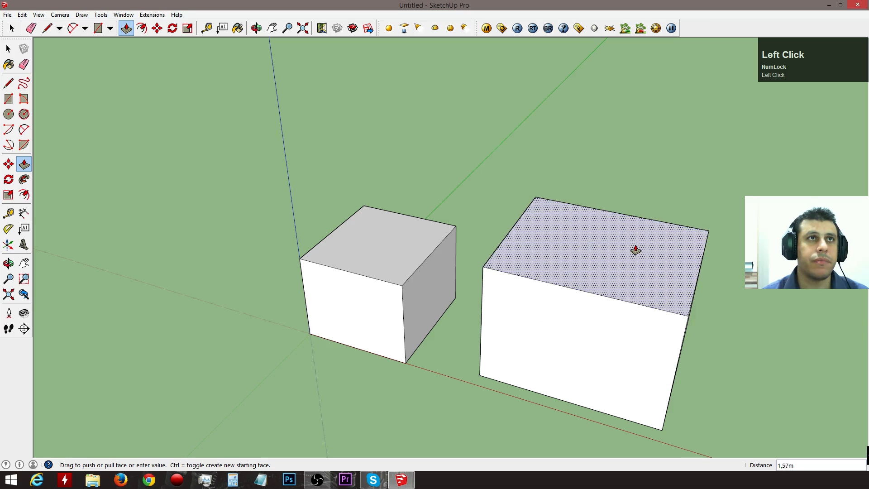
{"action": "left_click", "coordinate": [636, 247]}
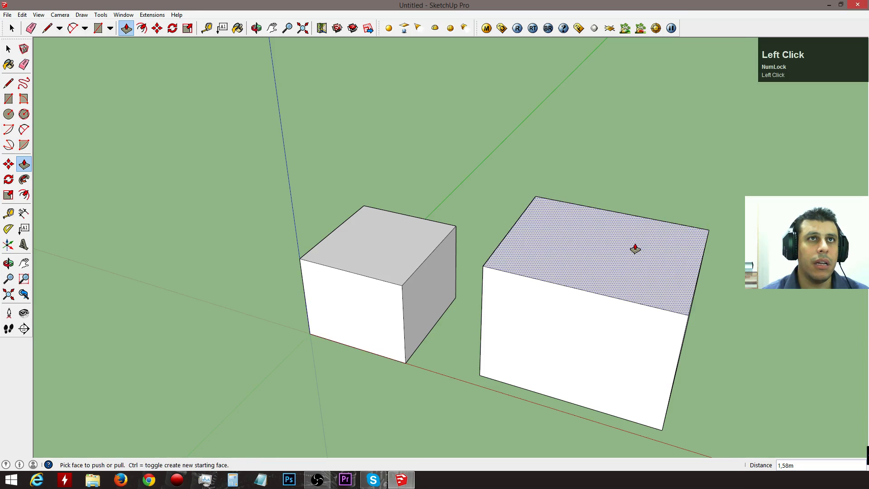
Select all connected geometry of the second box and scale it up uniformly by about 2.23 from its upper corner
{"action": "middle_click_drag", "start_coordinate": [533, 297], "coordinate": [621, 302]}
{"action": "key", "text": "space"}
{"action": "left_click", "coordinate": [611, 254]}
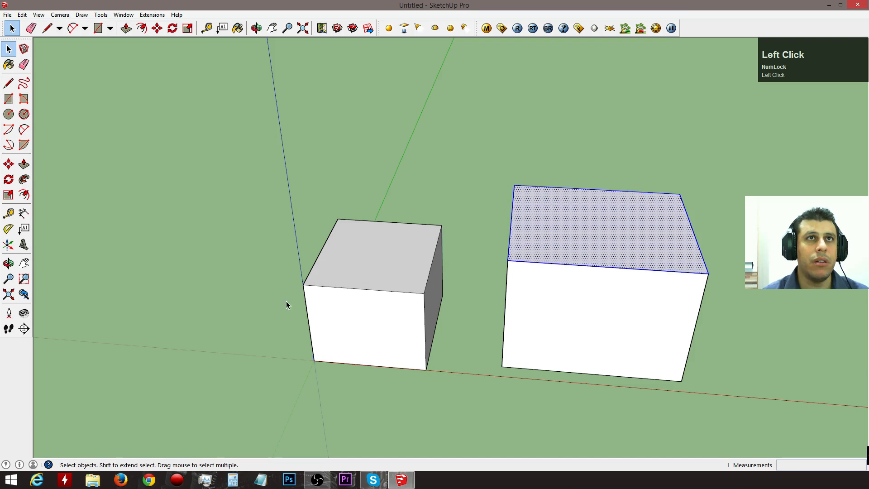
{"action": "triple_click", "coordinate": [528, 236]}
{"action": "scroll", "coordinate": [109, 302], "scroll_direction": "down", "scroll_amount": 3}
{"action": "middle_click_drag", "start_coordinate": [477, 294], "coordinate": [349, 311]}
{"action": "key", "text": "s"}
{"action": "left_click", "coordinate": [522, 249]}
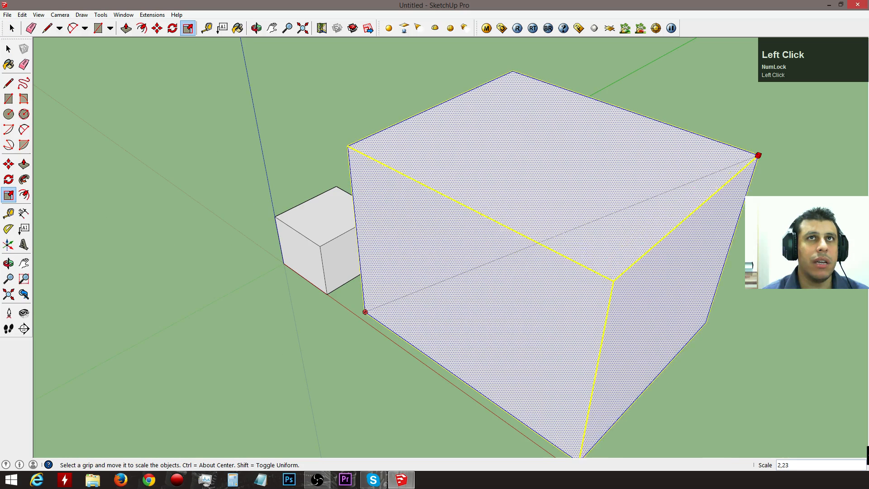
{"action": "left_click", "coordinate": [780, 145]}
Make the selected geometry of the large box into a group
{"action": "scroll", "coordinate": [442, 241], "scroll_direction": "down", "scroll_amount": 3}
{"action": "middle_click_drag", "start_coordinate": [443, 240], "coordinate": [655, 253]}
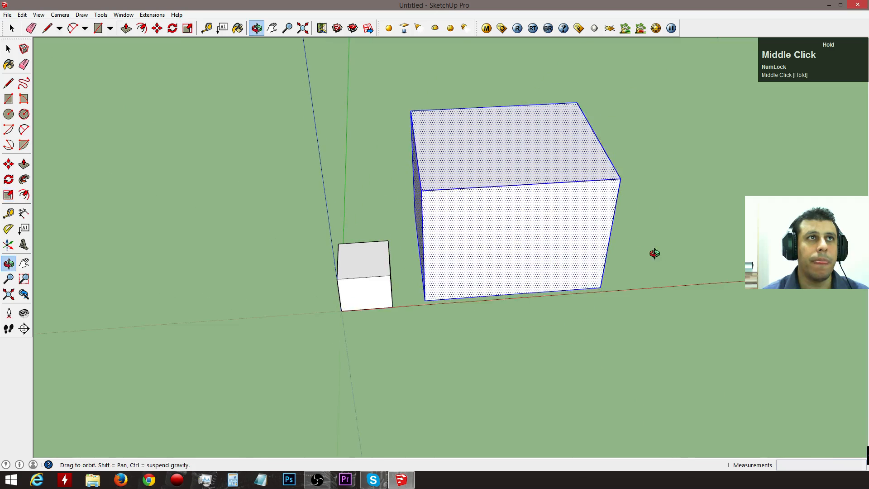
{"action": "middle_click_drag", "start_coordinate": [492, 256], "coordinate": [588, 244]}
{"action": "key", "text": "space"}
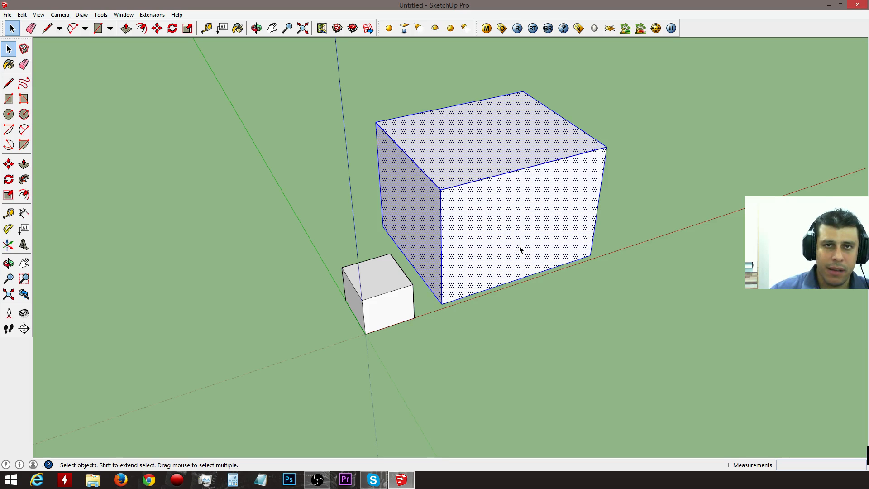
{"action": "left_click", "coordinate": [462, 168]}
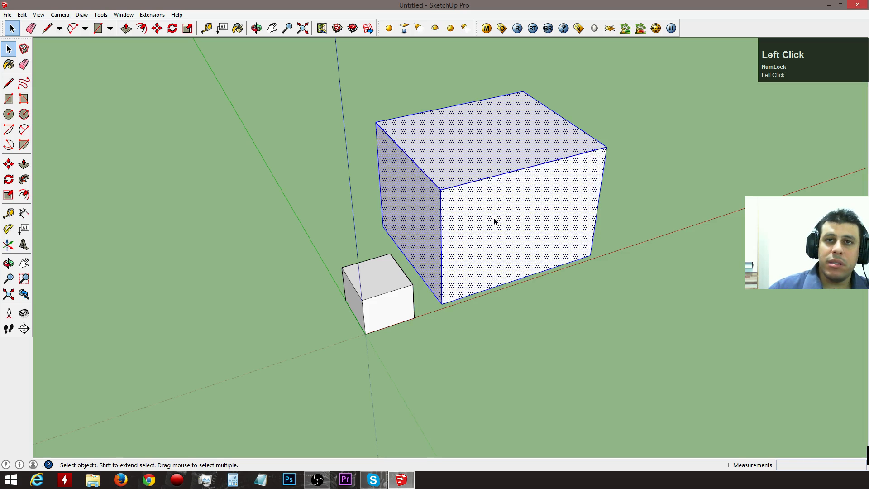
{"action": "right_click", "coordinate": [459, 164]}
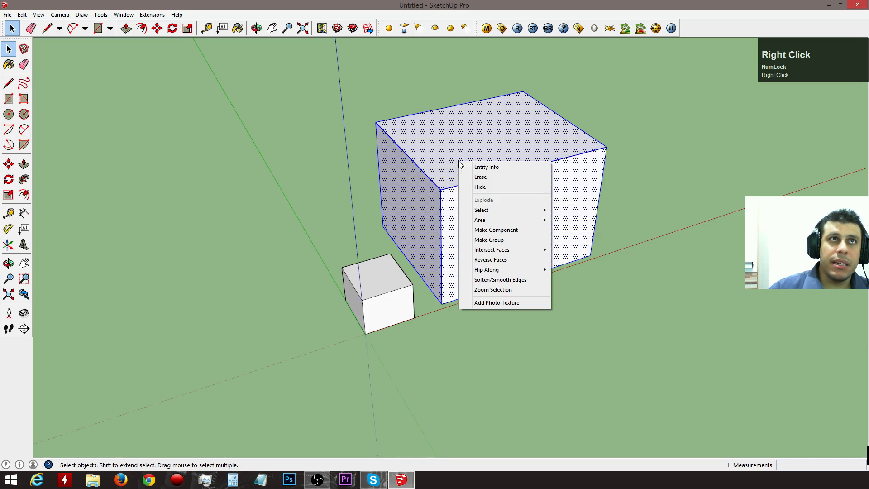
{"action": "left_click", "coordinate": [504, 241]}
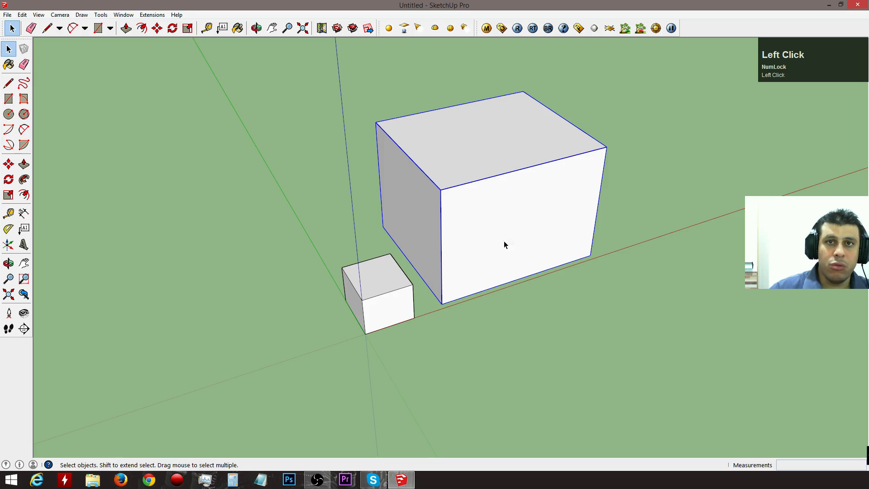
Select all connected geometry of the small box and make it a group
{"action": "triple_click", "coordinate": [362, 279]}
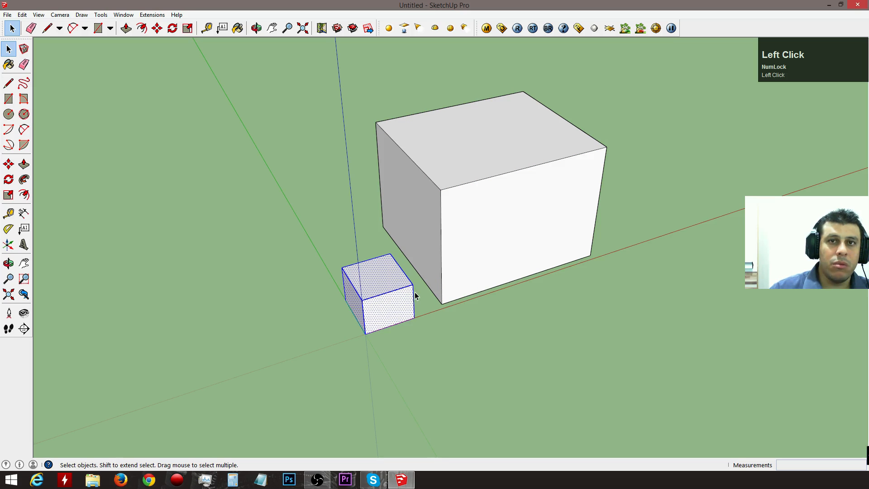
{"action": "right_click", "coordinate": [380, 286]}
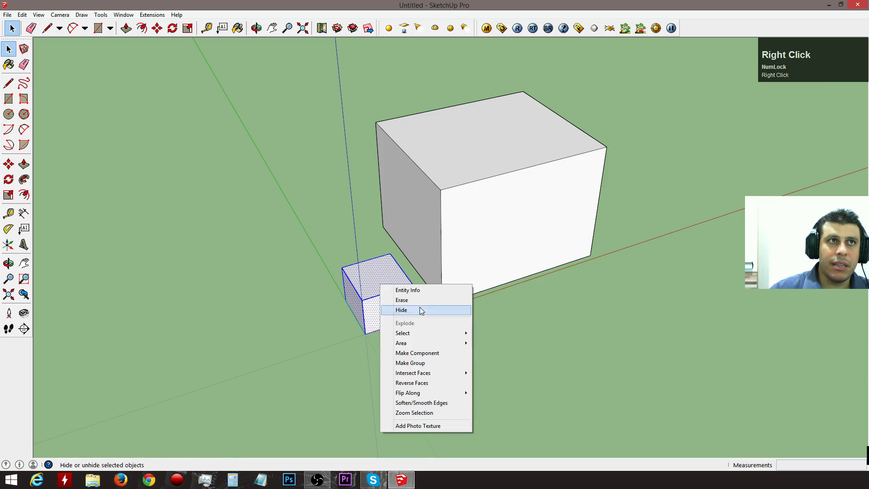
{"action": "left_click", "coordinate": [444, 365]}
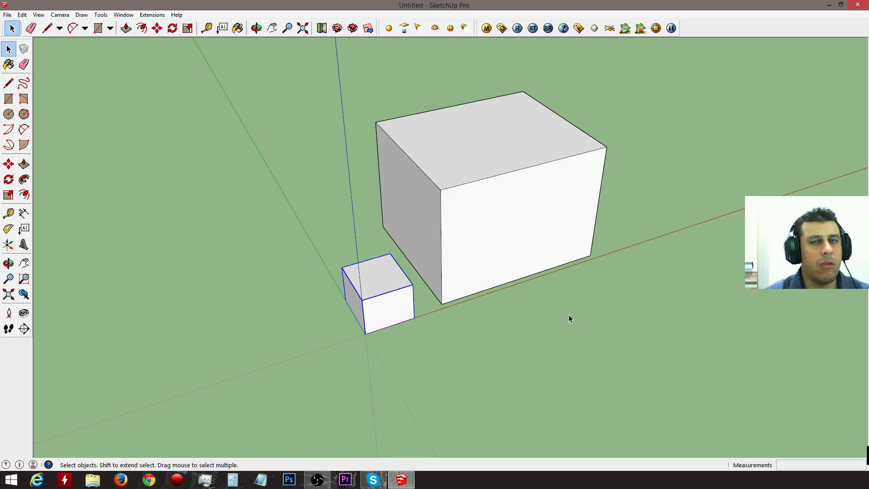
Select the large box group, examine the group editing options available for it, and clear the selection
{"action": "middle_click_drag", "start_coordinate": [495, 321], "coordinate": [460, 354]}
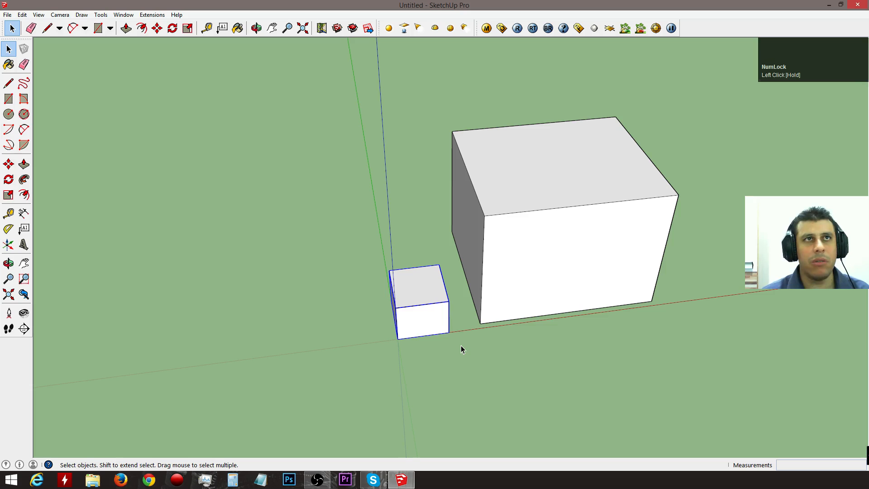
{"action": "left_click", "coordinate": [527, 205]}
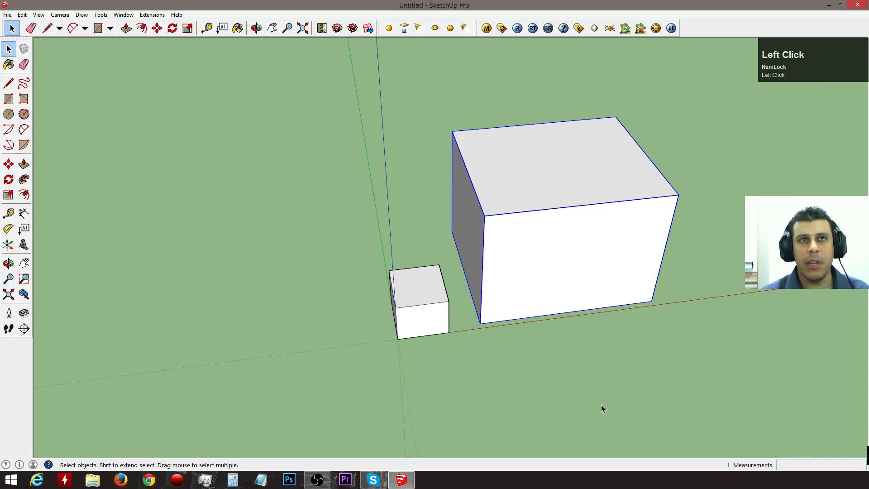
{"action": "right_click", "coordinate": [520, 206]}
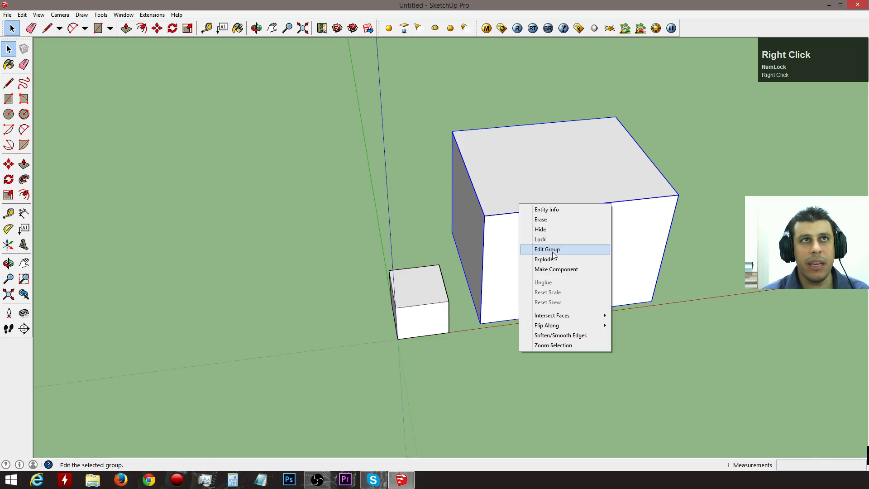
{"action": "left_click", "coordinate": [461, 357]}
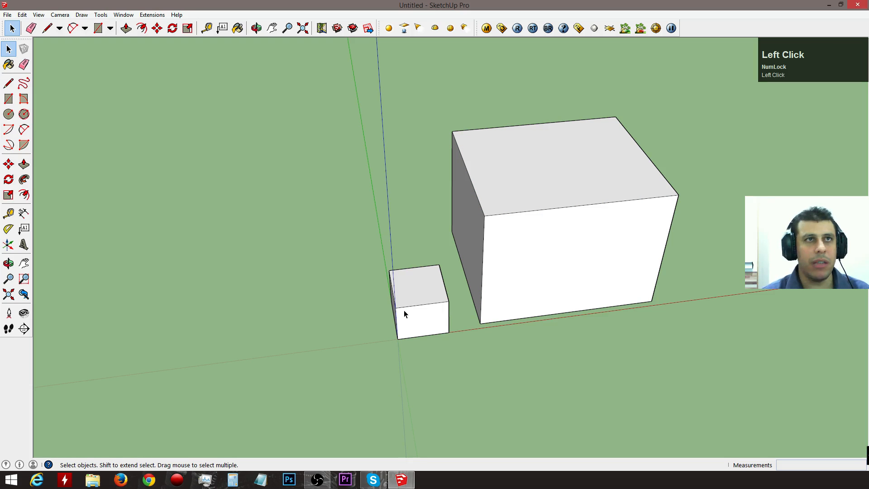
Undo the grouping of the small box
{"action": "key", "text": "ctrl+x"}
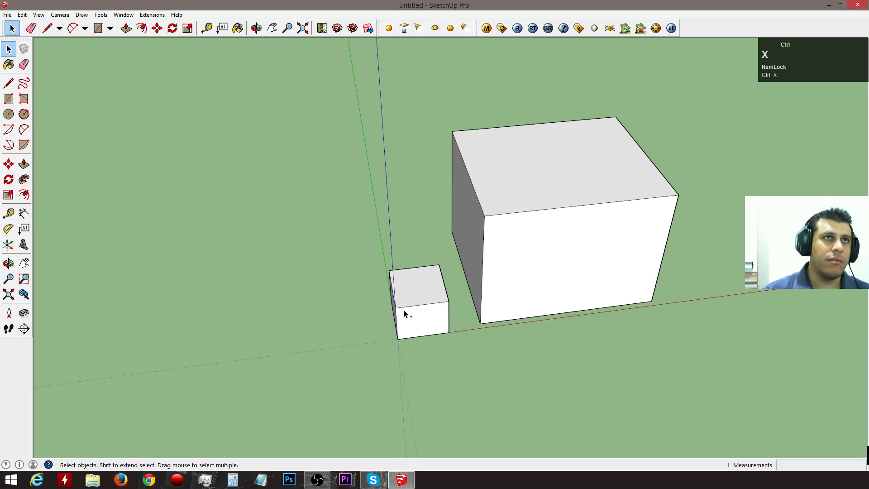
{"action": "left_click", "coordinate": [417, 292]}
{"action": "key", "text": "ctrl+z"}
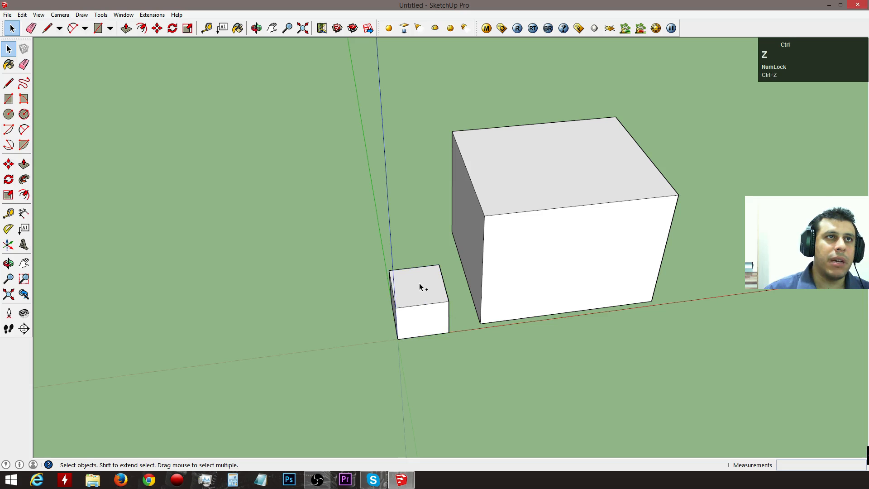
Enclose the small ungrouped box in a selection window and group all its faces and edges
{"action": "triple_click", "coordinate": [420, 290]}
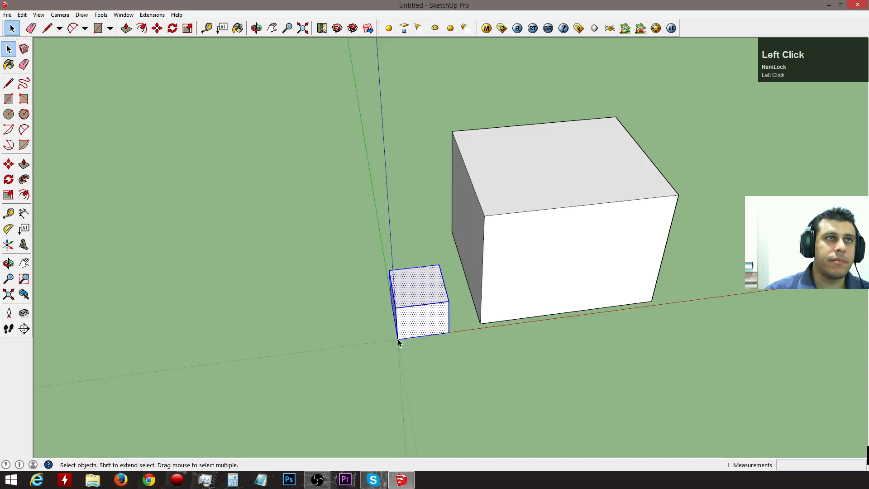
{"action": "middle_click_drag", "start_coordinate": [399, 343], "coordinate": [632, 295]}
{"action": "scroll", "coordinate": [481, 290], "scroll_direction": "up", "scroll_amount": 3}
{"action": "left_click", "coordinate": [481, 291]}
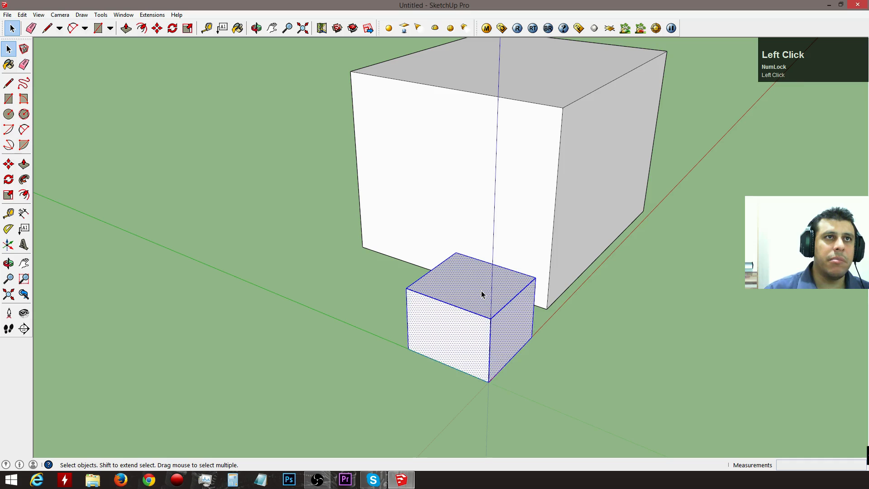
{"action": "middle_click", "coordinate": [482, 290]}
{"action": "middle_click_drag", "start_coordinate": [551, 328], "coordinate": [281, 276]}
{"action": "left_click_drag", "start_coordinate": [308, 219], "coordinate": [466, 378]}
{"action": "middle_click_drag", "start_coordinate": [466, 378], "coordinate": [306, 319]}
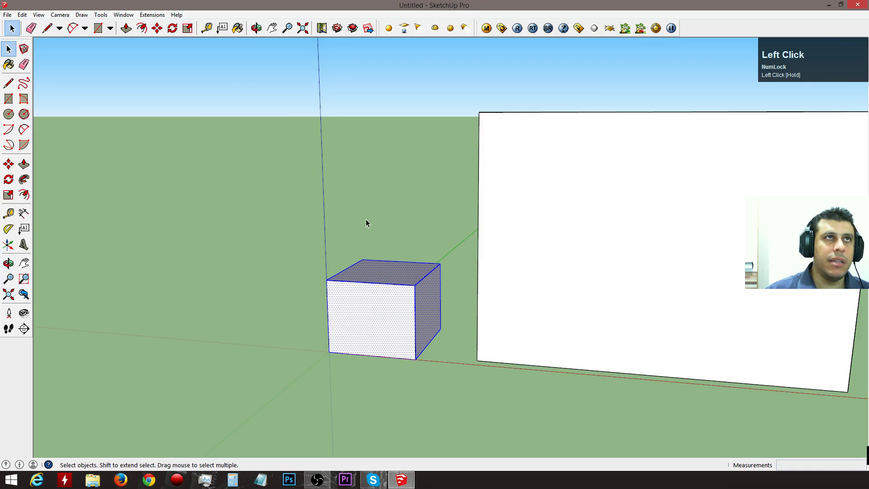
{"action": "left_click_drag", "start_coordinate": [256, 241], "coordinate": [456, 399]}
{"action": "middle_click_drag", "start_coordinate": [350, 329], "coordinate": [425, 363]}
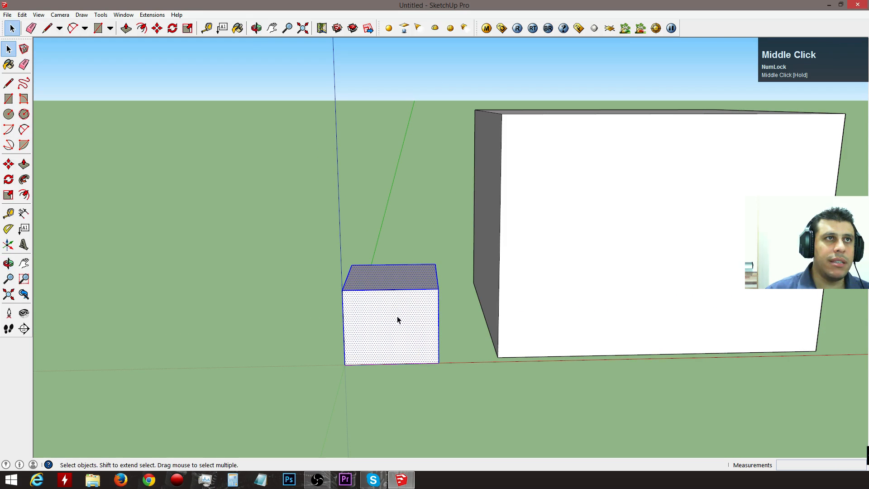
{"action": "right_click", "coordinate": [388, 293]}
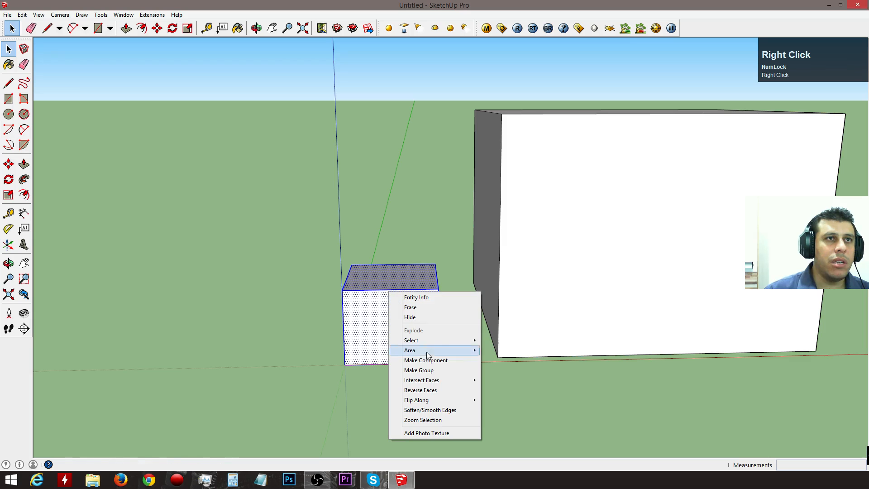
{"action": "left_click", "coordinate": [433, 371]}
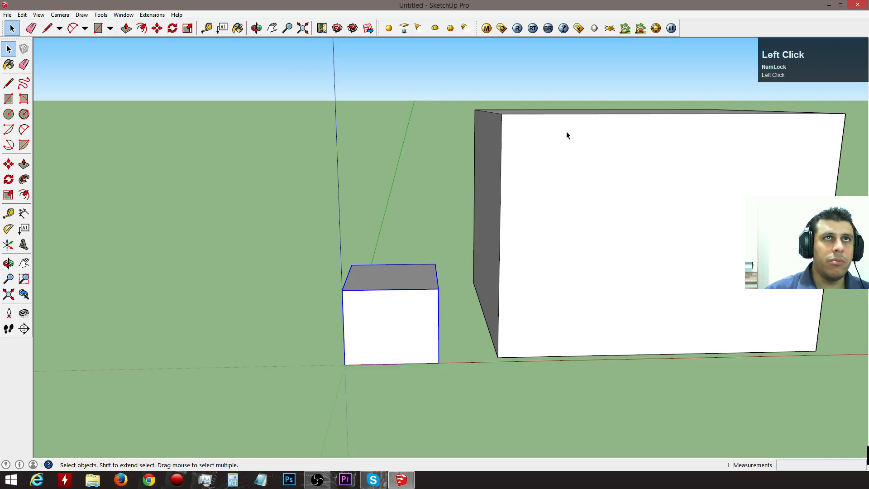
Select the small box group and the large box group in turn to check each as a single object, and clear the selection
{"action": "middle_click_drag", "start_coordinate": [416, 289], "coordinate": [558, 403]}
{"action": "left_click", "coordinate": [553, 373]}
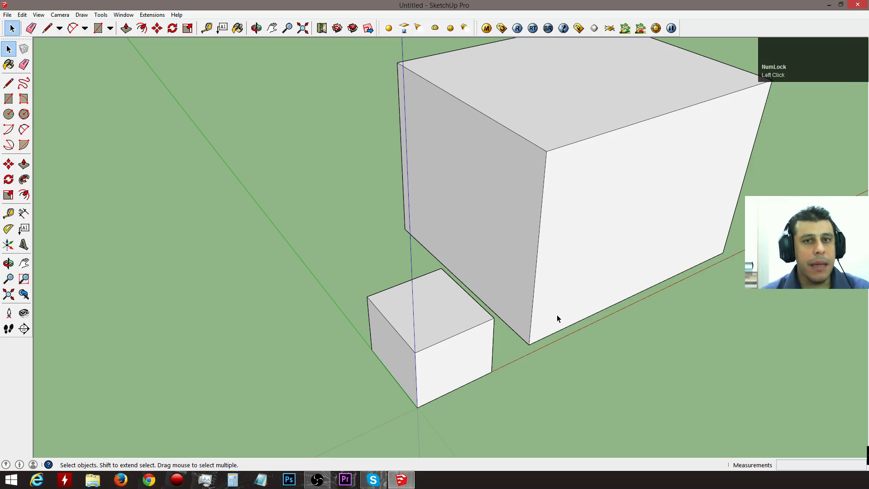
{"action": "middle_click_drag", "start_coordinate": [646, 363], "coordinate": [481, 351]}
{"action": "left_click_drag", "start_coordinate": [479, 349], "coordinate": [519, 340]}
{"action": "key", "text": "space"}
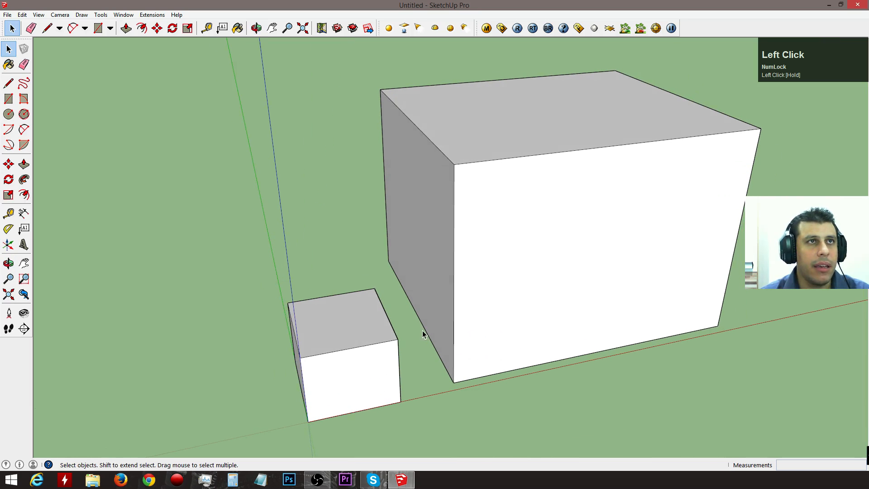
{"action": "left_click", "coordinate": [361, 348]}
{"action": "left_click", "coordinate": [492, 275]}
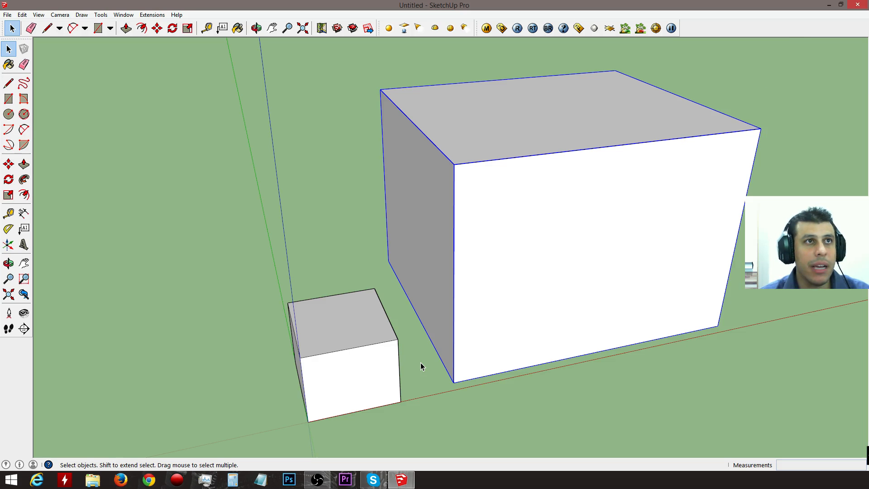
{"action": "left_click", "coordinate": [420, 365]}
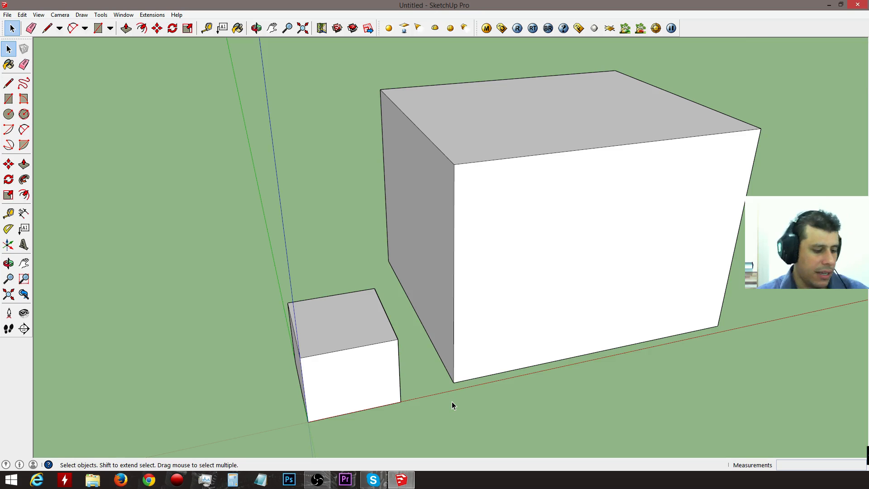
Draw a rectangle on the ground beside the large box group, on the side away from the small box
{"action": "key", "text": "m"}
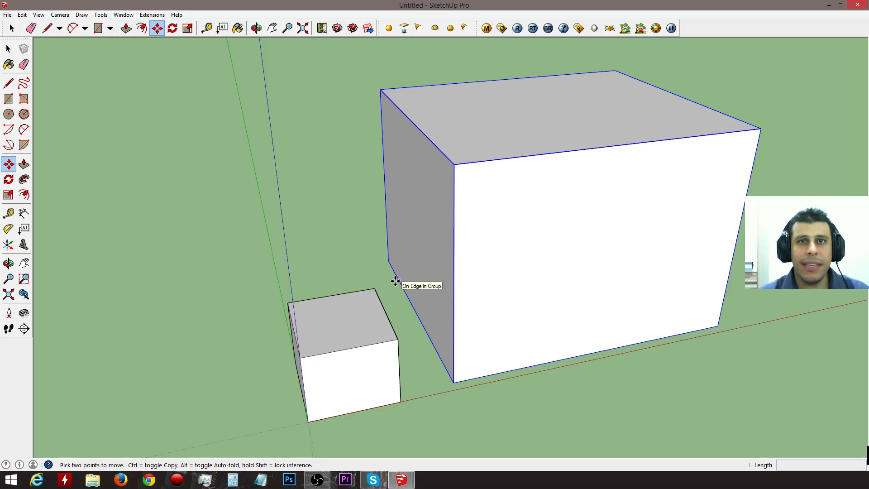
{"action": "middle_click", "coordinate": [547, 312]}
{"action": "left_click_drag", "start_coordinate": [547, 313], "coordinate": [52, 354]}
{"action": "key", "text": "r"}
{"action": "left_click", "coordinate": [509, 385]}
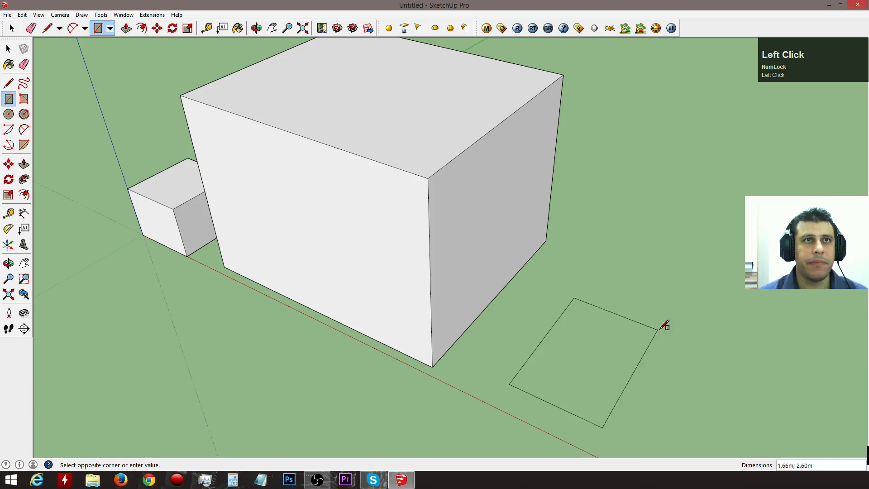
{"action": "left_click", "coordinate": [797, 303]}
Push/Pull the new rectangle upwards to form a third, ungrouped box lower than the large one
{"action": "key", "text": "p"}
{"action": "left_click", "coordinate": [707, 338]}
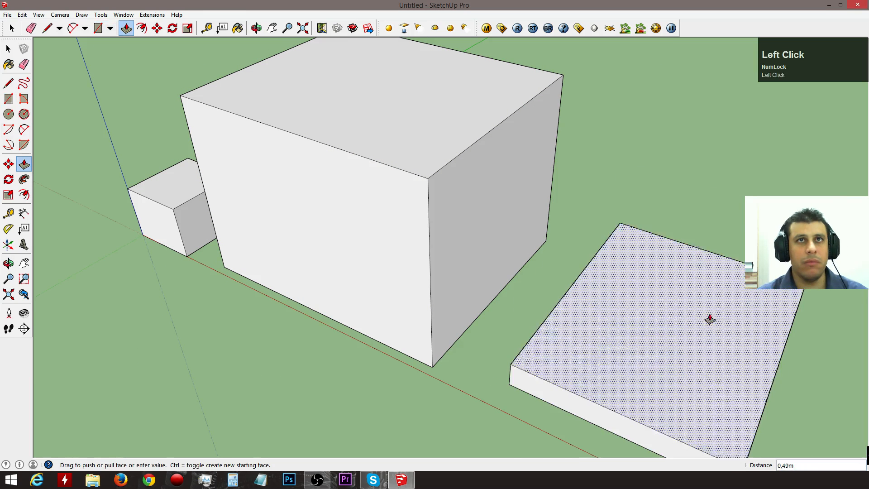
{"action": "left_click", "coordinate": [741, 212]}
{"action": "middle_click_drag", "start_coordinate": [533, 279], "coordinate": [683, 283]}
Select all connected faces and edges of the third box to check its loose geometry, and clear the selection
{"action": "key", "text": "space"}
{"action": "triple_click", "coordinate": [611, 226]}
{"action": "middle_click_drag", "start_coordinate": [583, 256], "coordinate": [382, 354]}
{"action": "left_click", "coordinate": [478, 375]}
Try to move the third box by its top front corner farthest from the large box, without grouping it
{"action": "key", "text": "m"}
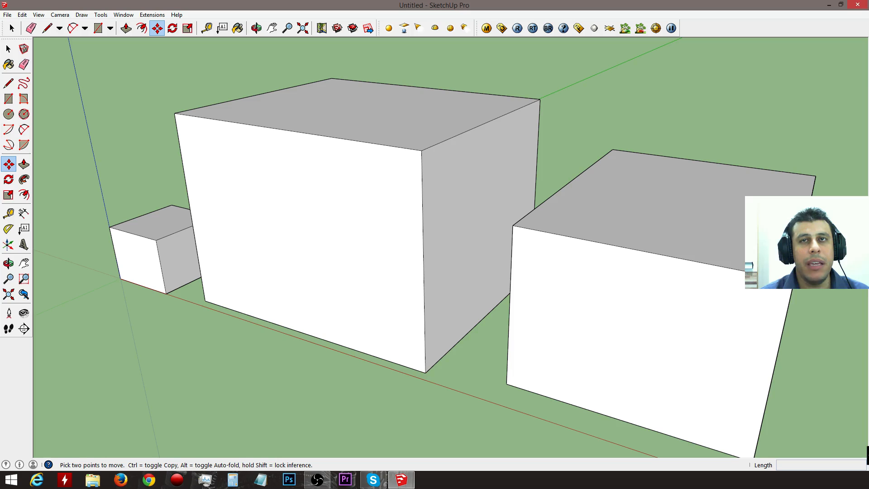
{"action": "left_click", "coordinate": [793, 281]}
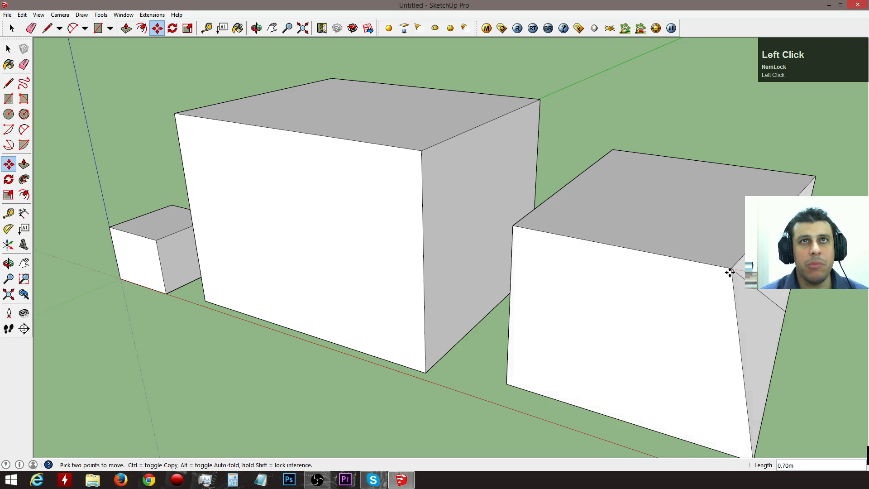
{"action": "key", "text": "Escape"}
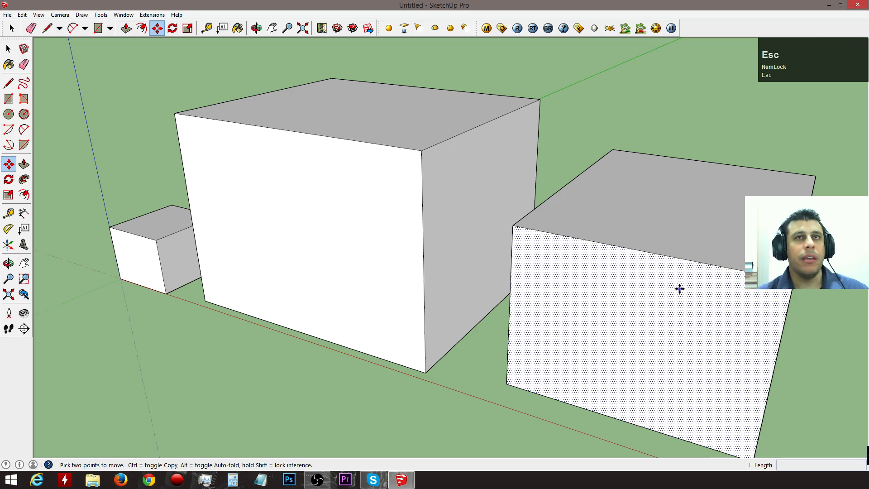
{"action": "left_click", "coordinate": [793, 281]}
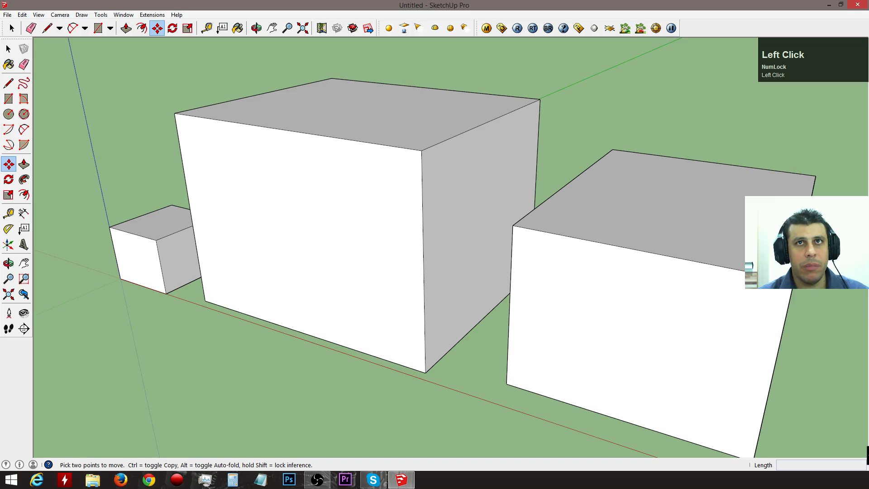
{"action": "key", "text": "Escape"}
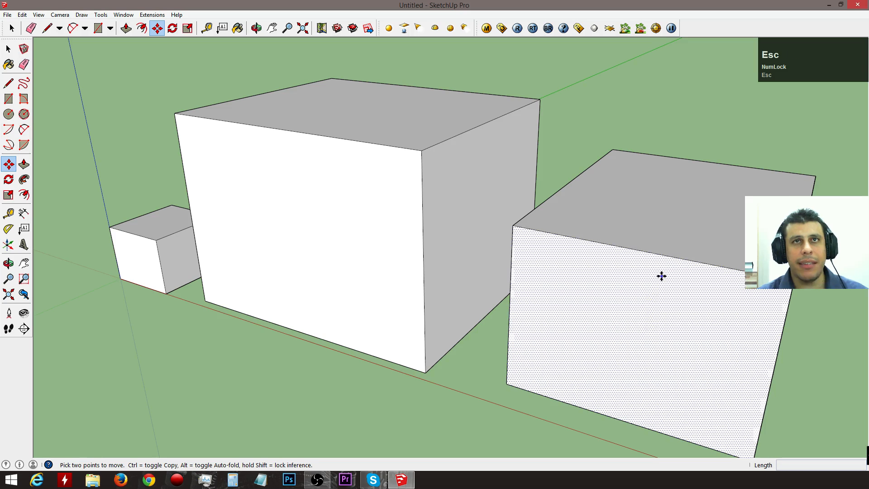
{"action": "key", "text": "o"}
{"action": "left_click_drag", "start_coordinate": [676, 324], "coordinate": [747, 324]}
{"action": "key", "text": "m"}
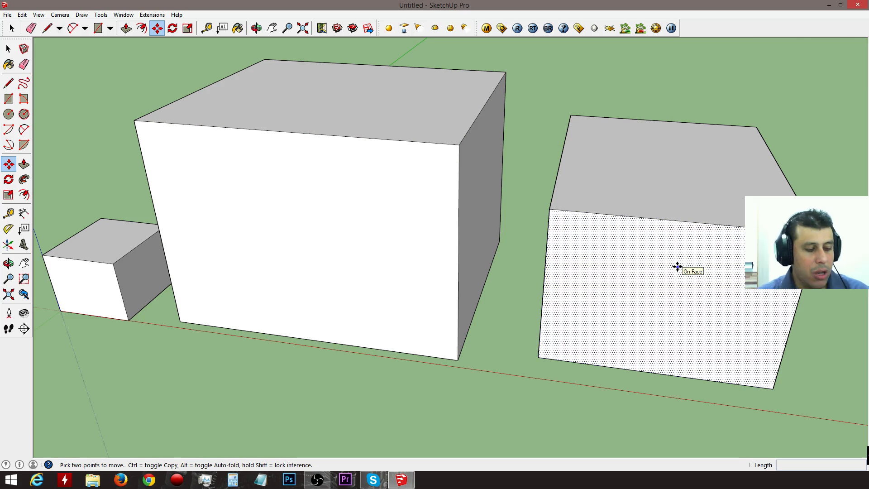
Select the large box group and the small box group in turn to compare them with the ungrouped box, and clear the selection
{"action": "key", "text": "space"}
{"action": "middle_click_drag", "start_coordinate": [489, 345], "coordinate": [731, 356]}
{"action": "left_click", "coordinate": [561, 275]}
{"action": "middle_click_drag", "start_coordinate": [391, 379], "coordinate": [504, 380]}
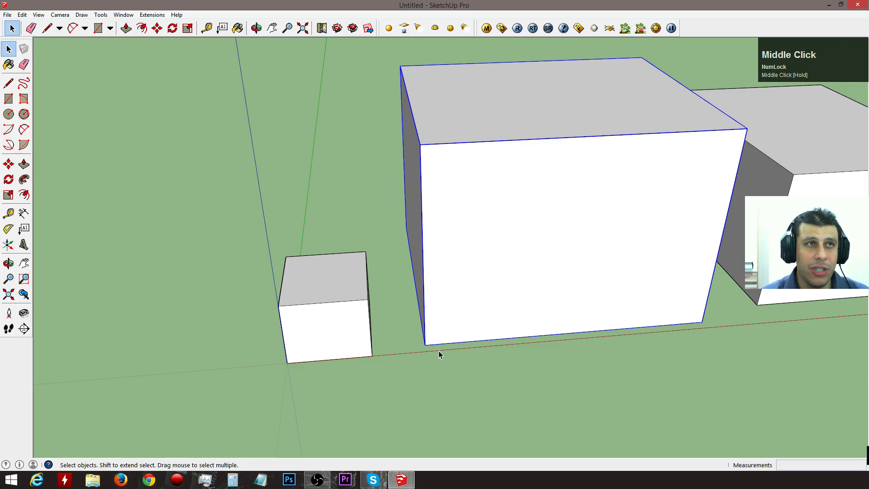
{"action": "left_click", "coordinate": [317, 316]}
{"action": "key", "text": "m"}
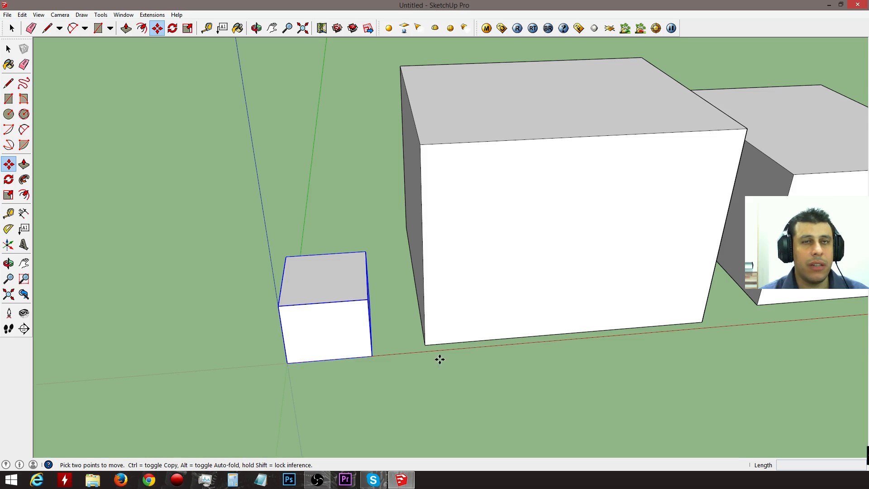
{"action": "middle_click_drag", "start_coordinate": [436, 343], "coordinate": [576, 354]}
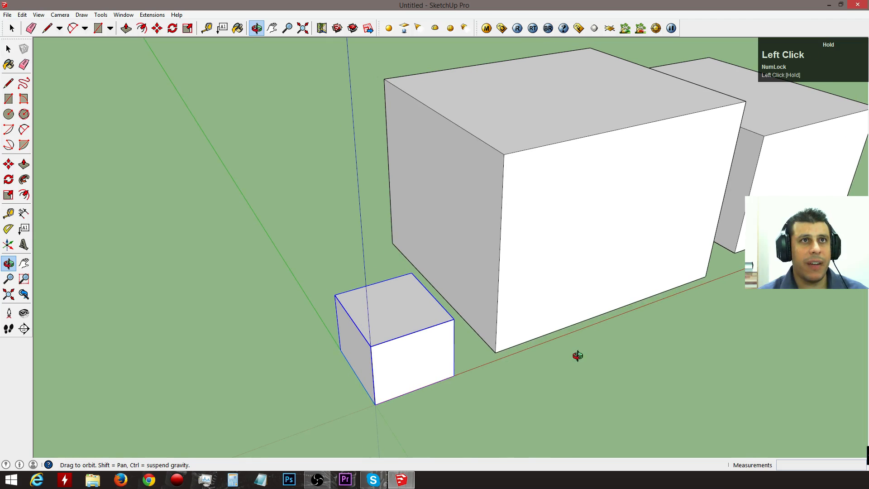
{"action": "key", "text": "space"}
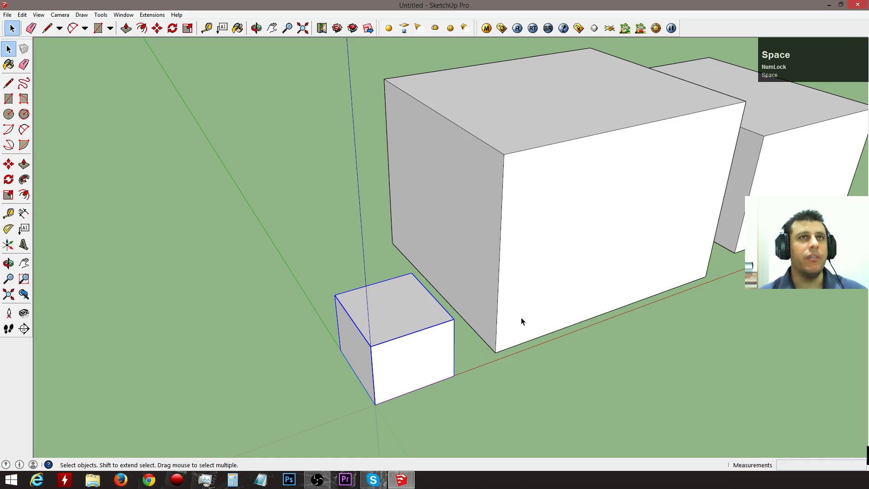
{"action": "scroll", "coordinate": [515, 371], "scroll_direction": "down", "scroll_amount": 2}
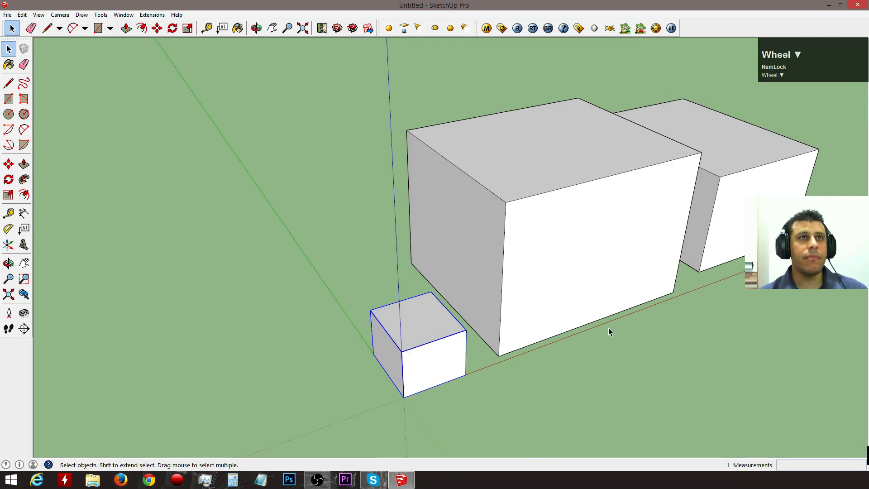
{"action": "middle_click_drag", "start_coordinate": [608, 328], "coordinate": [580, 335]}
{"action": "left_click_drag", "start_coordinate": [580, 335], "coordinate": [533, 342], "text": "shift"}
{"action": "key", "text": "space"}
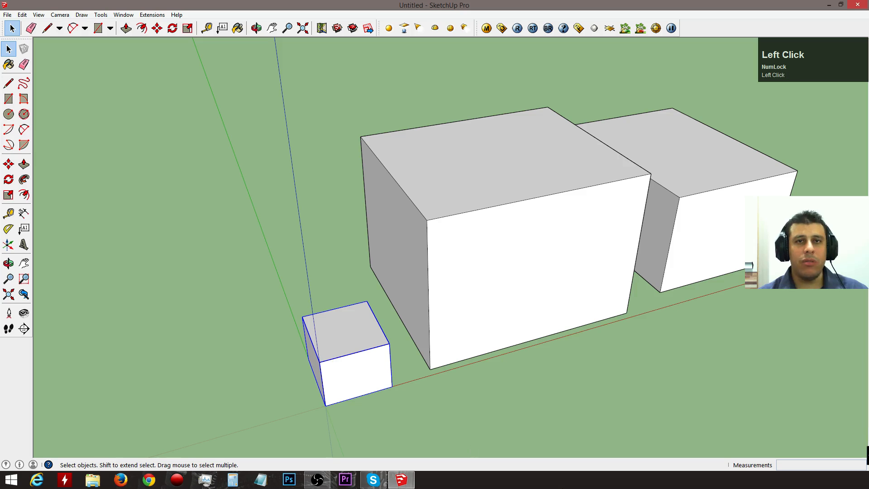
{"action": "left_click", "coordinate": [591, 415]}
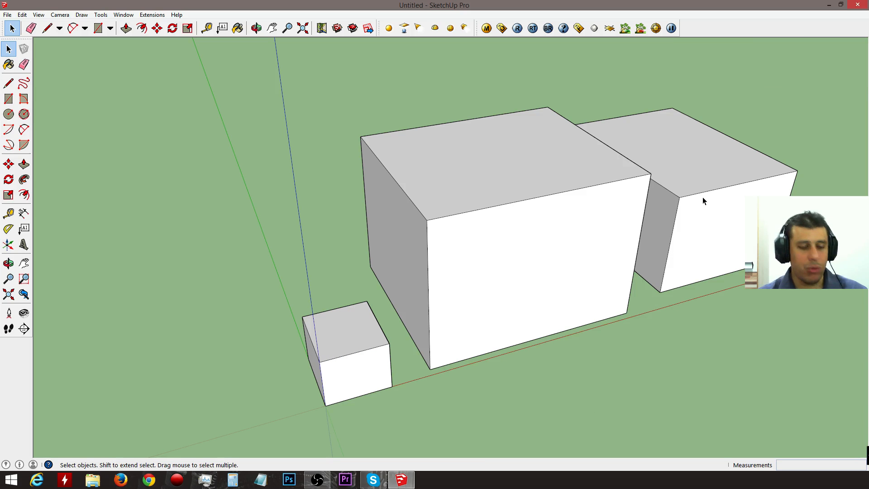
Try to move the ungrouped box by its top front corner nearest the large box, and select only the vertical edge below it
{"action": "key", "text": "m"}
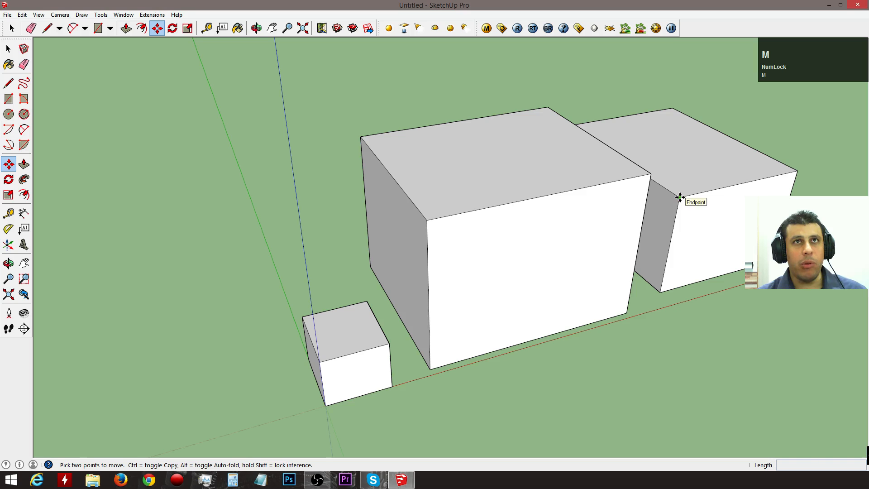
{"action": "left_click", "coordinate": [679, 197]}
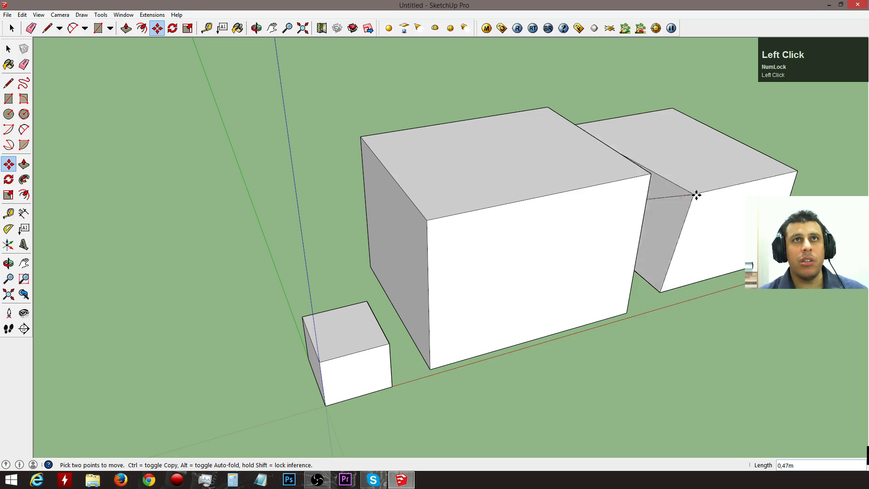
{"action": "key", "text": "Escape"}
{"action": "key", "text": "space"}
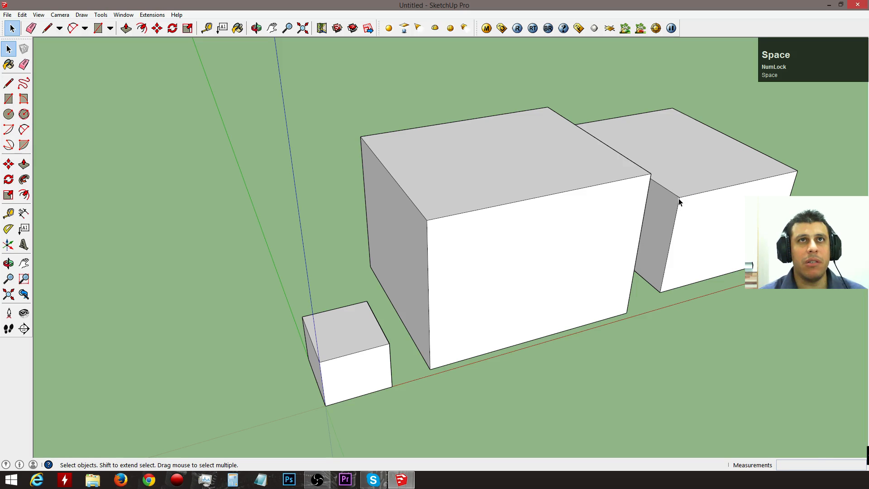
{"action": "left_click", "coordinate": [681, 199]}
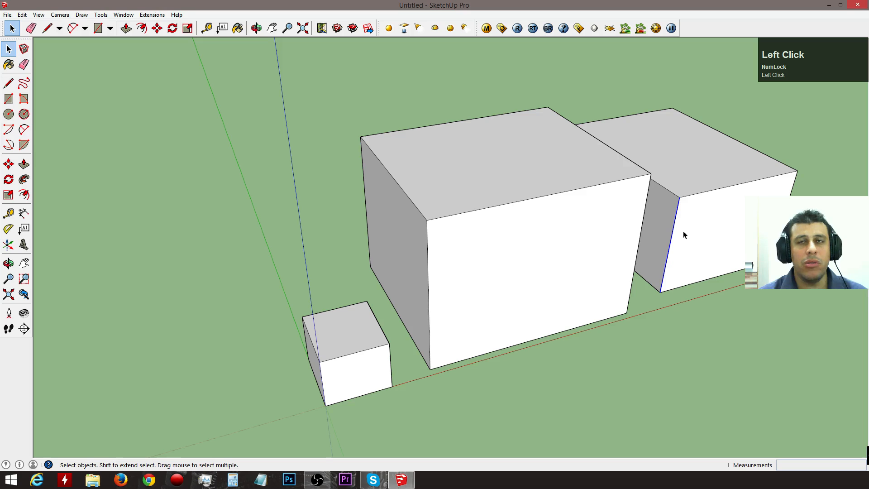
{"action": "left_click", "coordinate": [688, 314]}
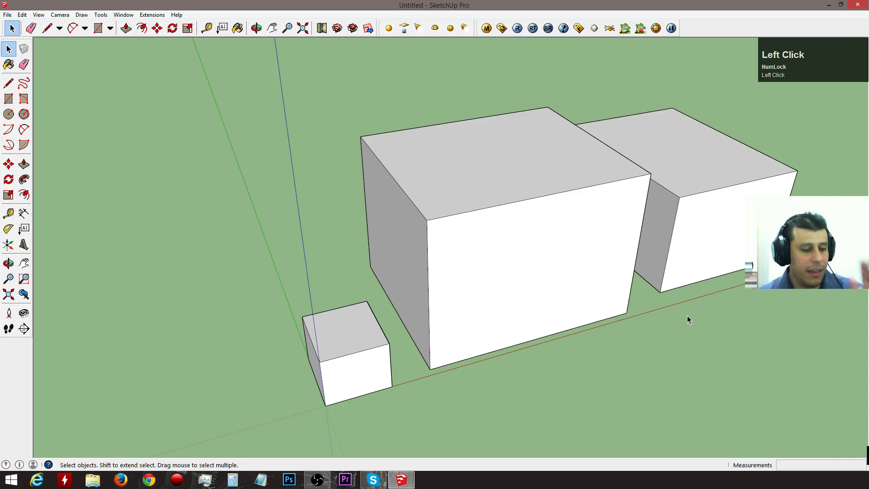
Select the small box group and try to move it as a whole, both freely and along the green axis
{"action": "key", "text": "m"}
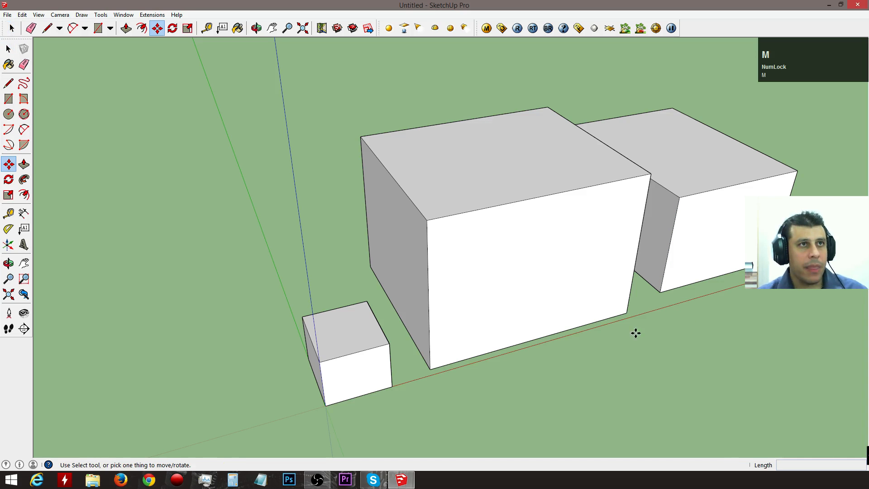
{"action": "key", "text": "space"}
{"action": "left_click", "coordinate": [375, 361]}
{"action": "key", "text": "m"}
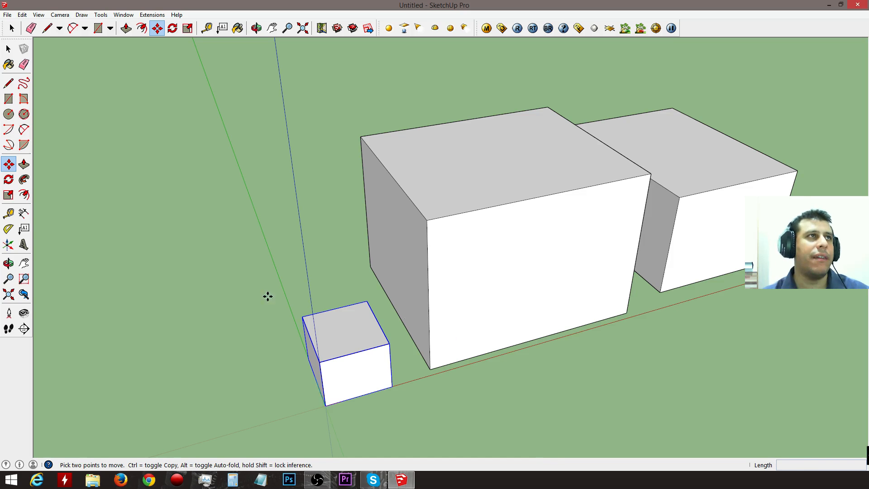
{"action": "left_click", "coordinate": [700, 411]}
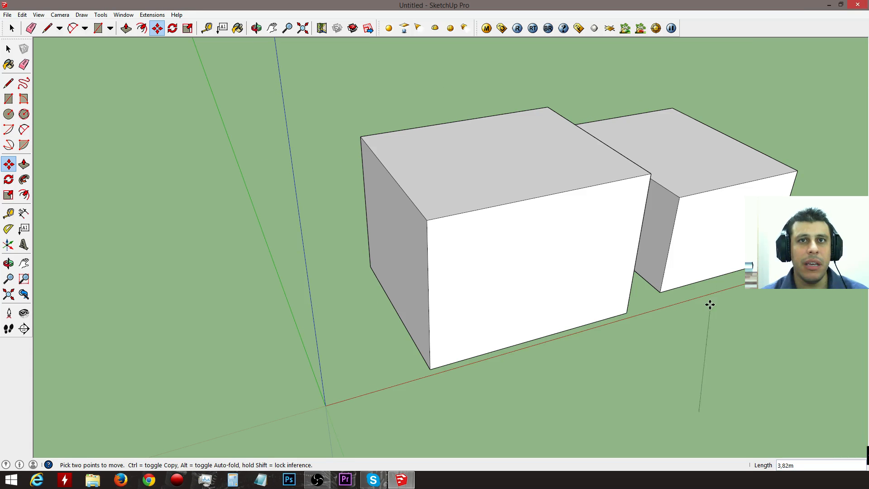
{"action": "key", "text": "Escape"}
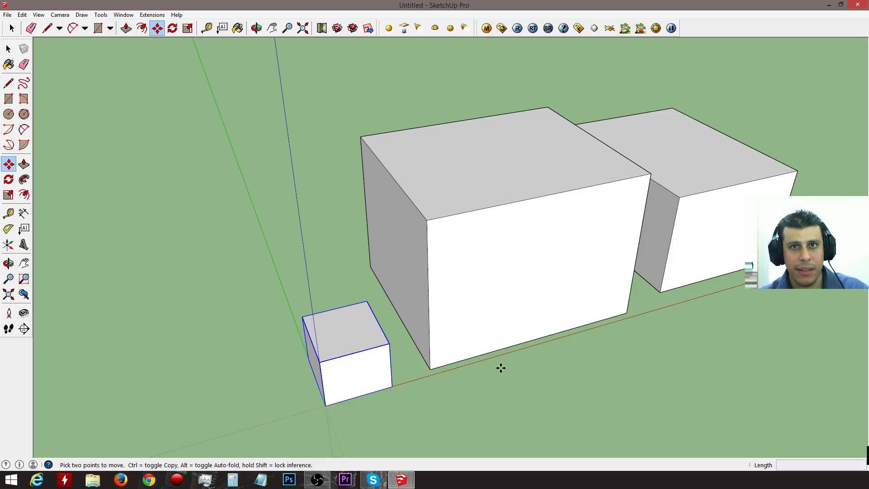
{"action": "left_click", "coordinate": [796, 415]}
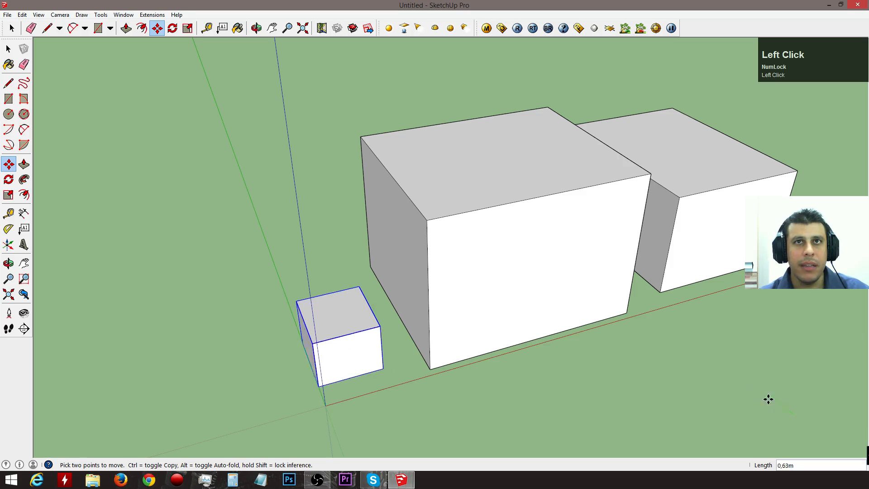
{"action": "key", "text": "Escape"}
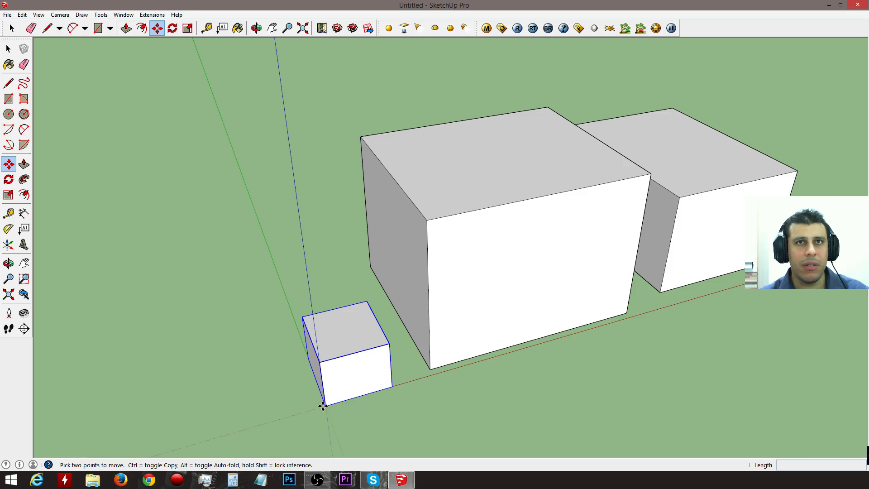
{"action": "left_click", "coordinate": [827, 415]}
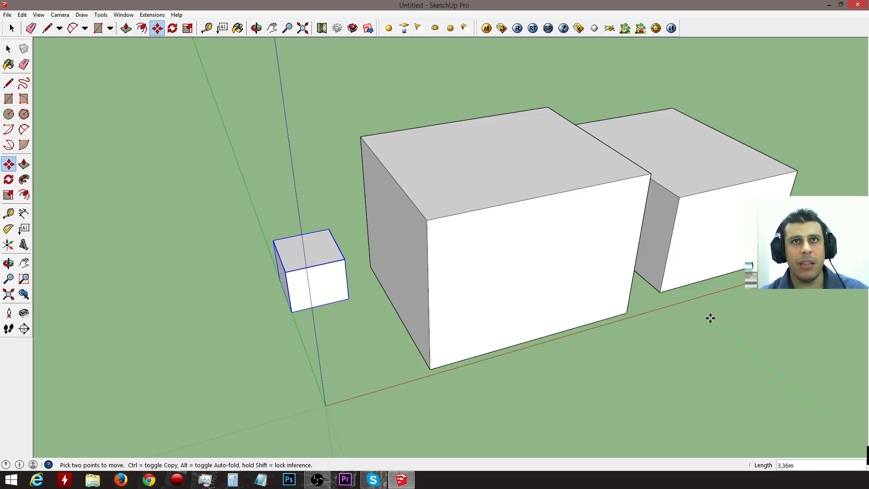
{"action": "key", "text": "Escape"}
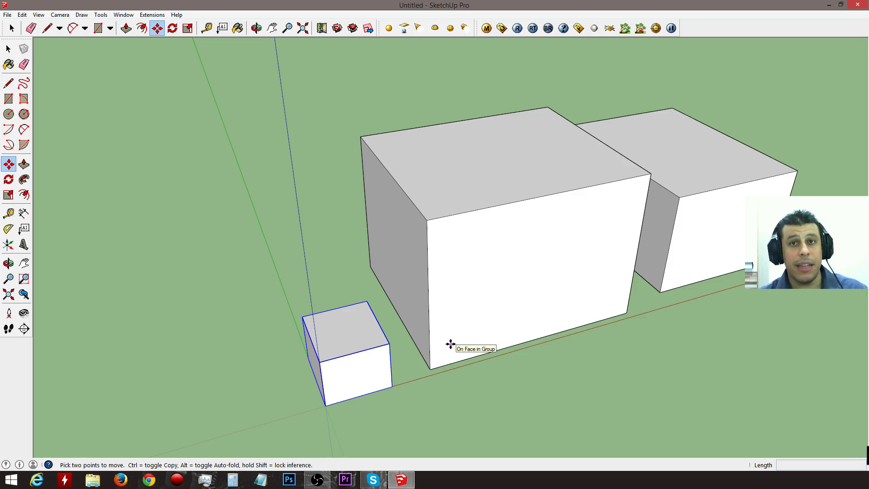
Select the small box group again and examine all three boxes from different angles
{"action": "middle_click_drag", "start_coordinate": [450, 347], "coordinate": [548, 349]}
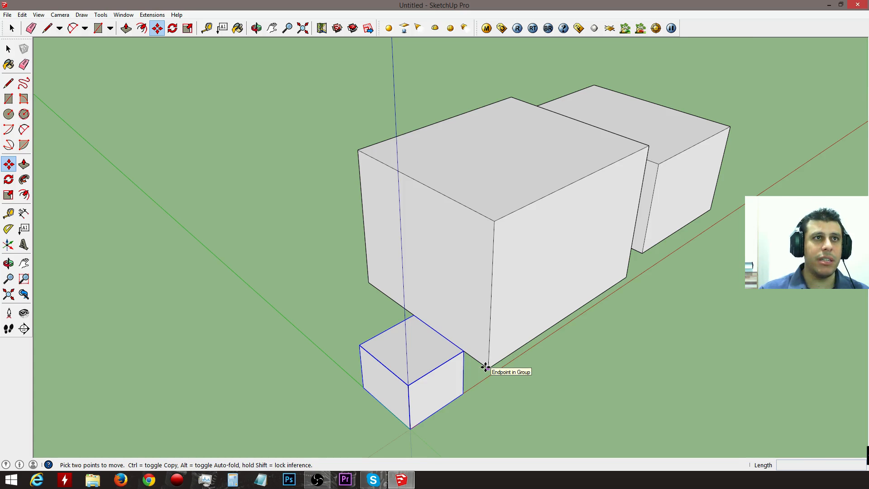
{"action": "key", "text": "space"}
{"action": "left_click", "coordinate": [431, 366]}
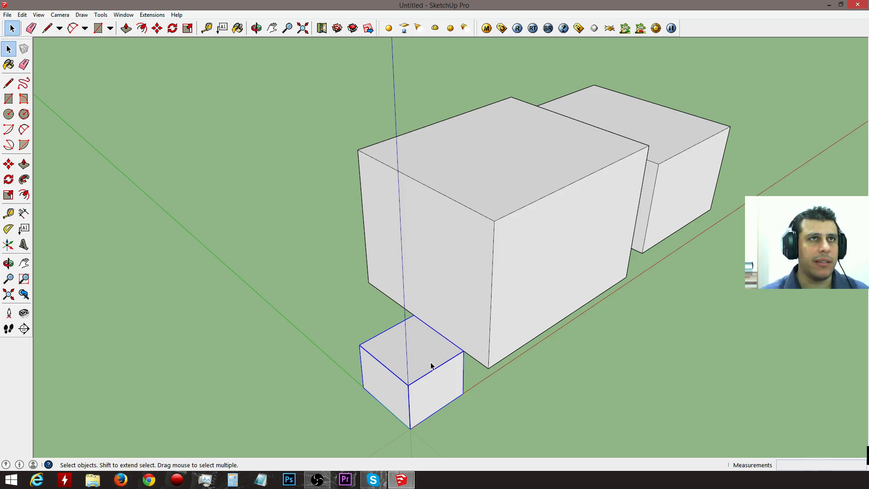
{"action": "middle_click_drag", "start_coordinate": [501, 382], "coordinate": [430, 374]}
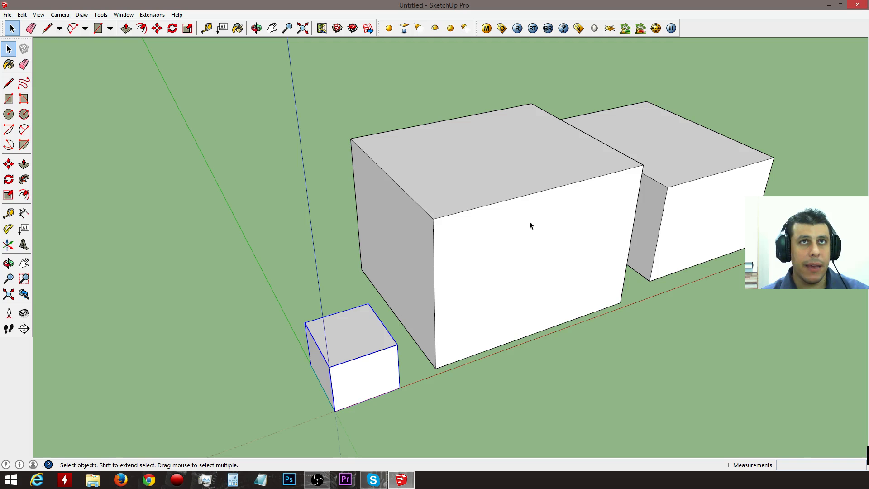
{"action": "middle_click_drag", "start_coordinate": [736, 283], "coordinate": [588, 288]}
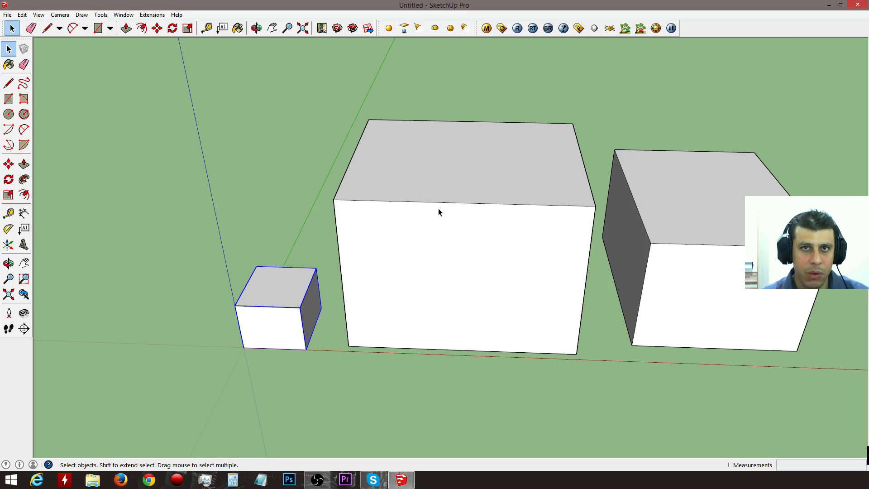
{"action": "middle_click_drag", "start_coordinate": [447, 213], "coordinate": [602, 339]}
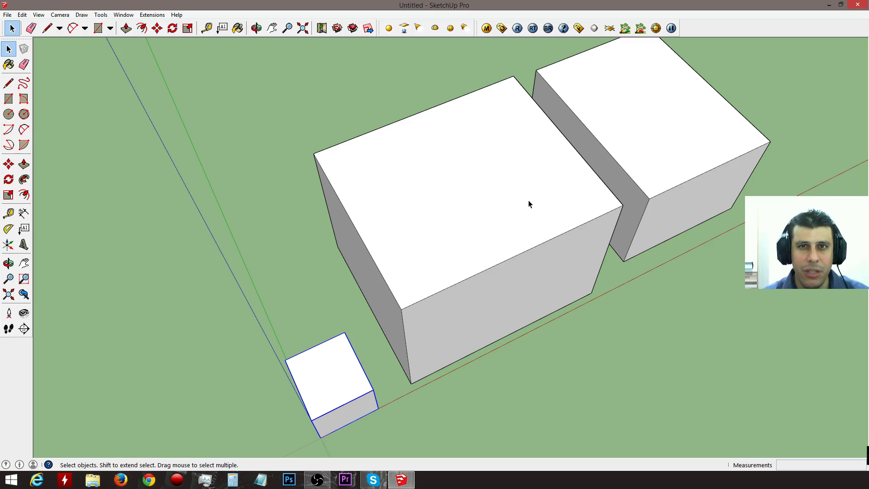
{"action": "middle_click_drag", "start_coordinate": [493, 258], "coordinate": [501, 236]}
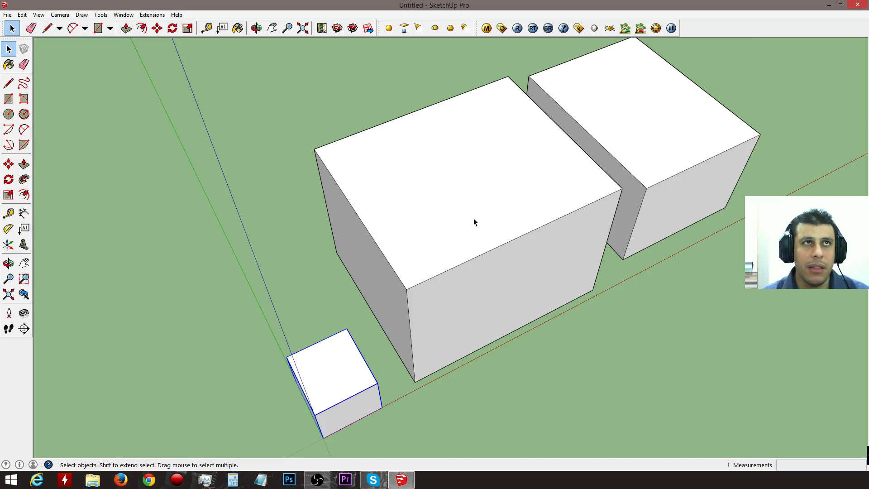
Select the large box group and the small box group alternately, ending with the small box group selected
{"action": "left_click", "coordinate": [434, 286]}
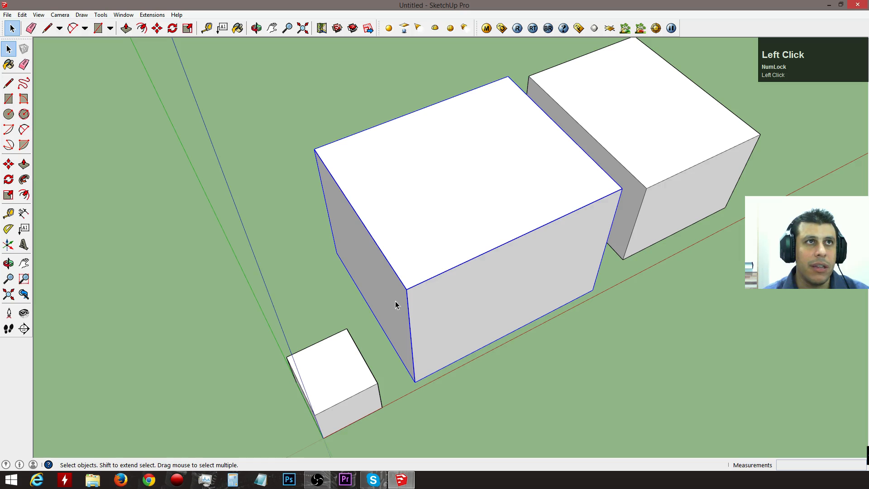
{"action": "left_click", "coordinate": [343, 354]}
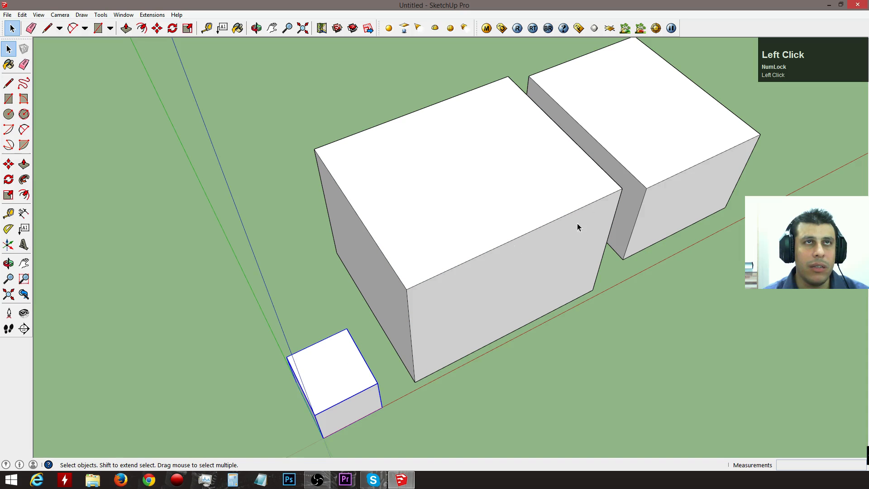
{"action": "left_click", "coordinate": [352, 365]}
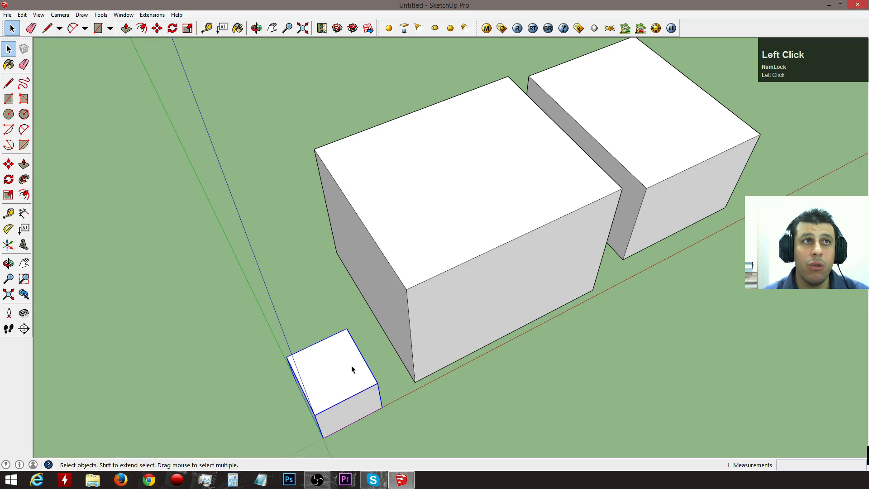
{"action": "left_click", "coordinate": [477, 286]}
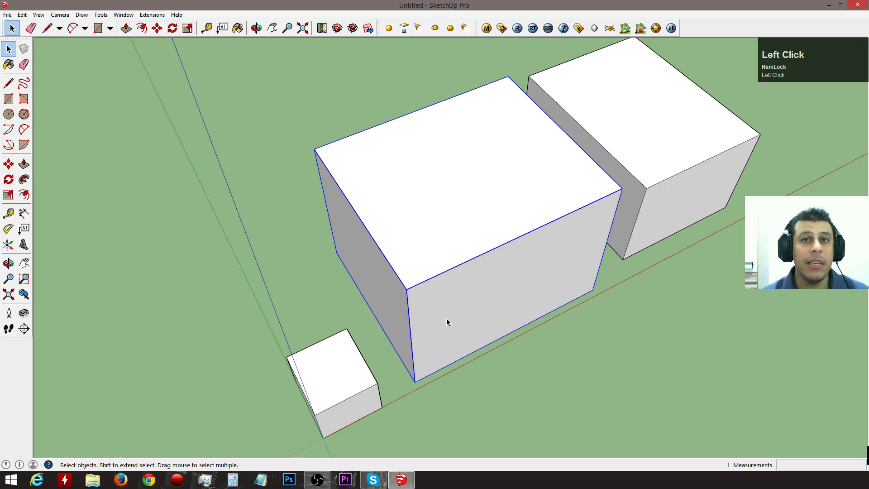
{"action": "left_click", "coordinate": [397, 392]}
{"action": "left_click", "coordinate": [364, 391]}
Move the small box group by its bottom corner at the origin onto the large box's top front corner, and undo the move
{"action": "middle_click_drag", "start_coordinate": [452, 375], "coordinate": [518, 288]}
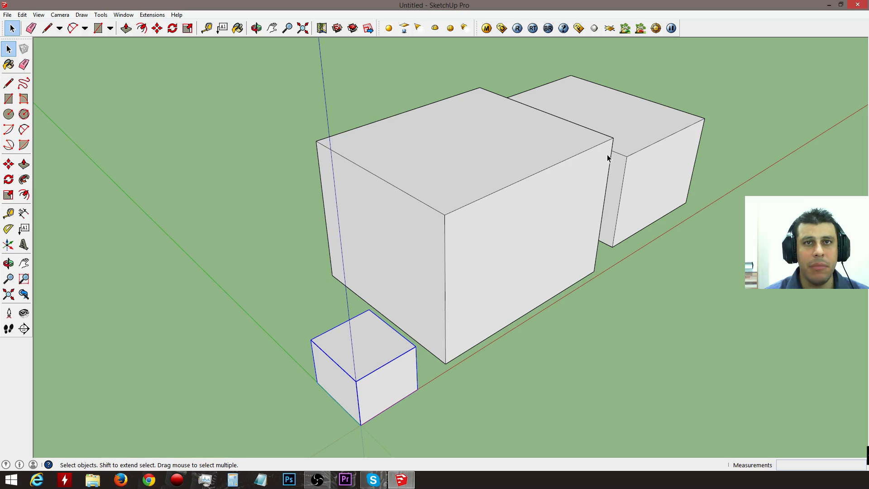
{"action": "key", "text": "m"}
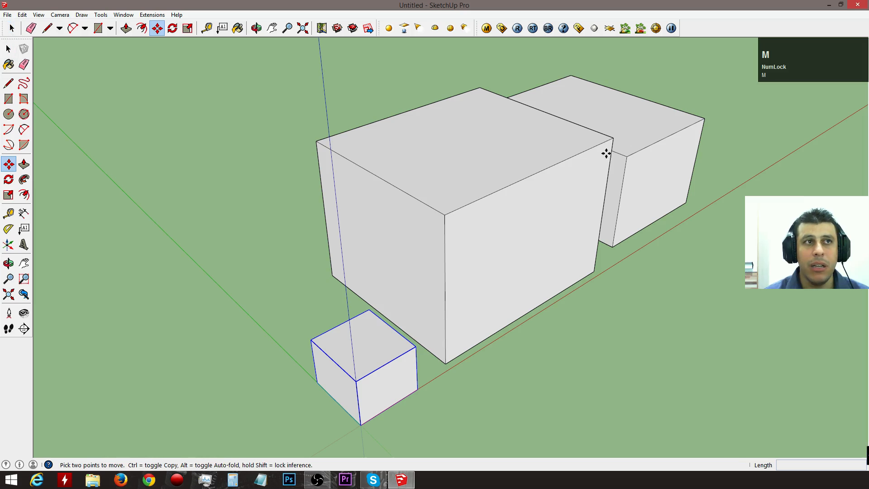
{"action": "left_click", "coordinate": [361, 425]}
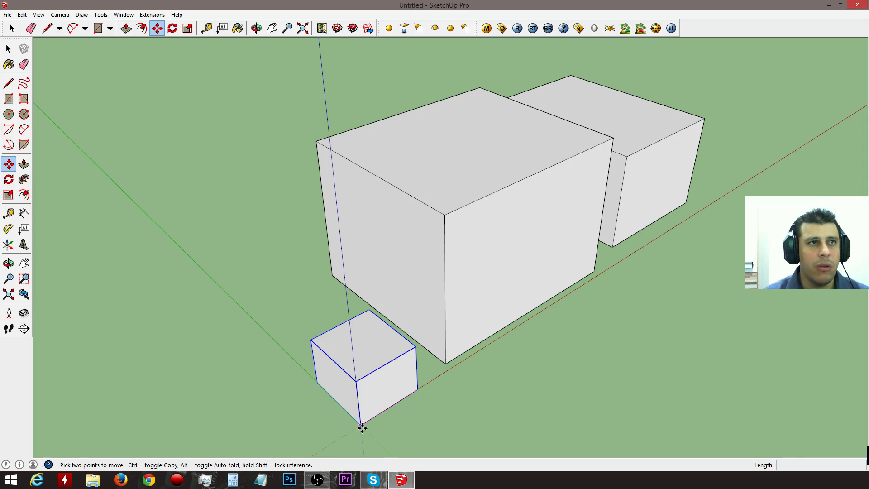
{"action": "left_click", "coordinate": [361, 425]}
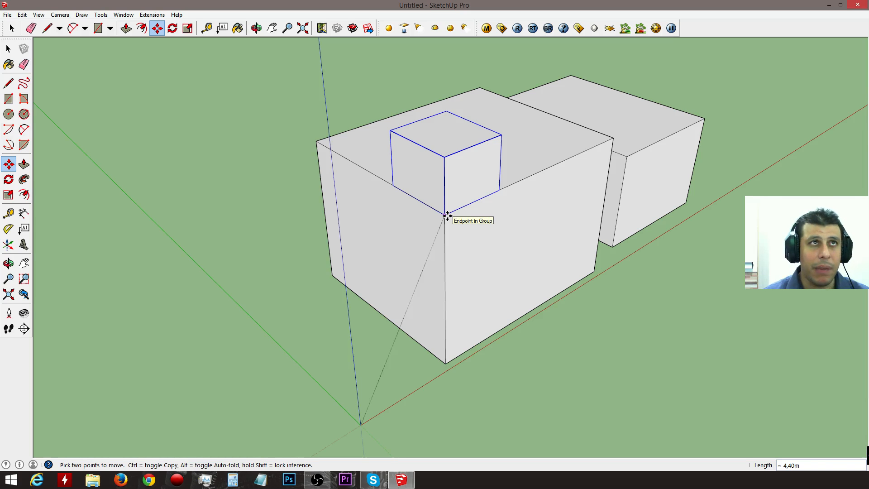
{"action": "left_click", "coordinate": [447, 216]}
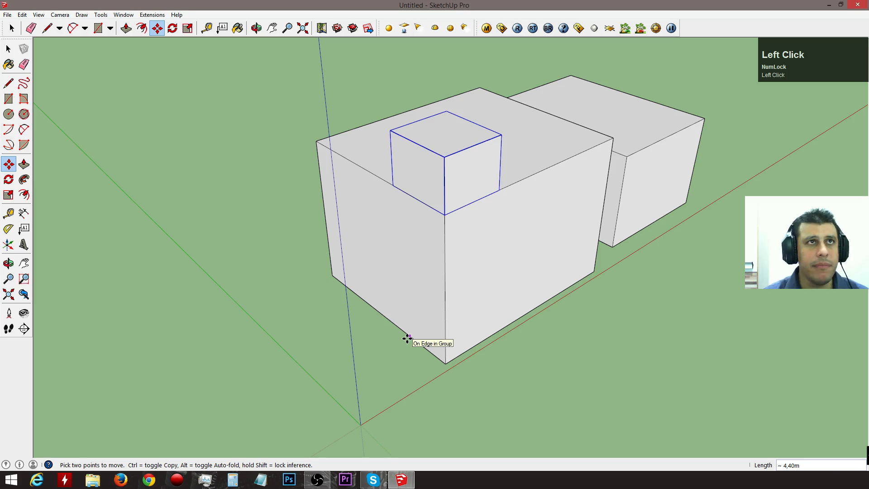
{"action": "key", "text": "ctrl"}
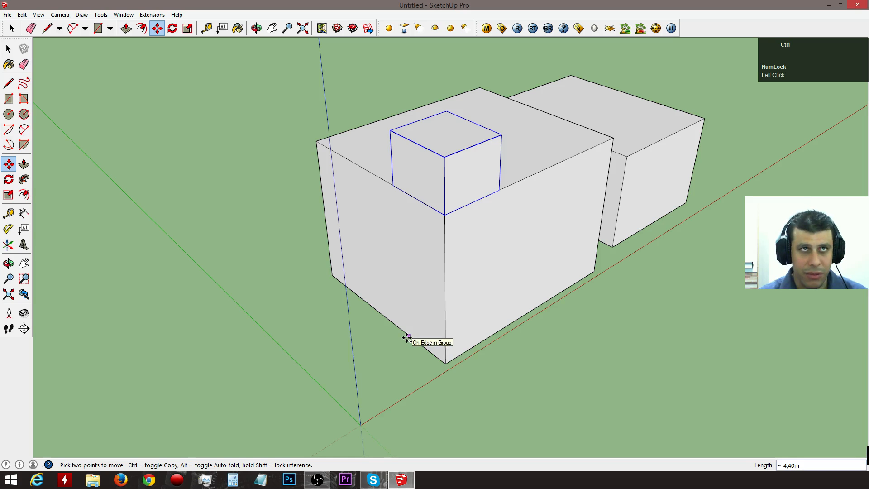
{"action": "key", "text": "ctrl+z"}
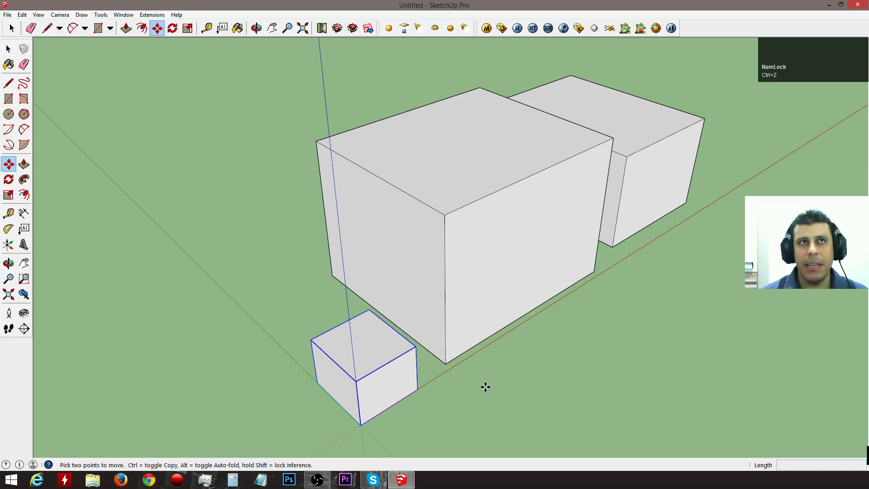
Try to move the small box group by its bottom corner farther along the red axis, and by its corner at the origin
{"action": "left_click", "coordinate": [417, 388]}
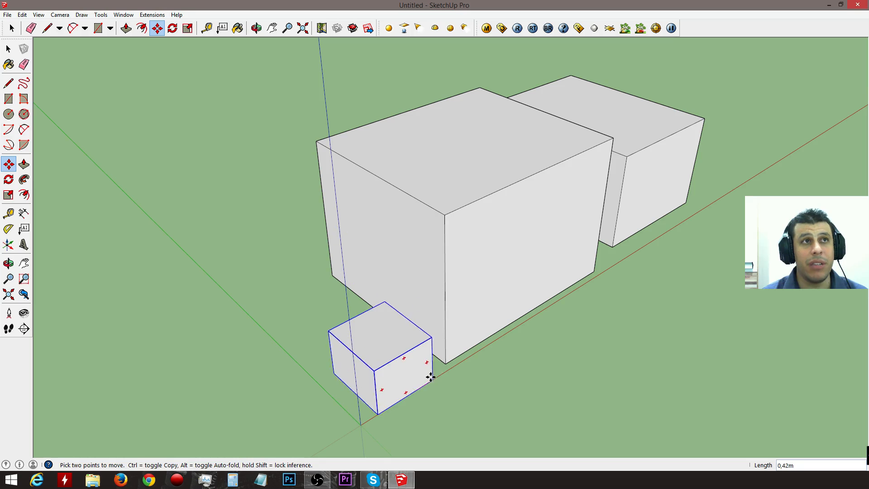
{"action": "key", "text": "Escape"}
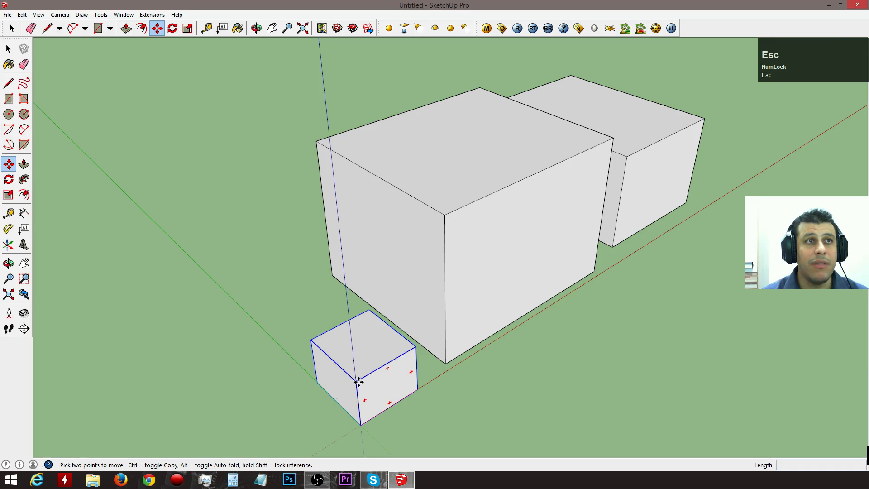
{"action": "left_click", "coordinate": [361, 423]}
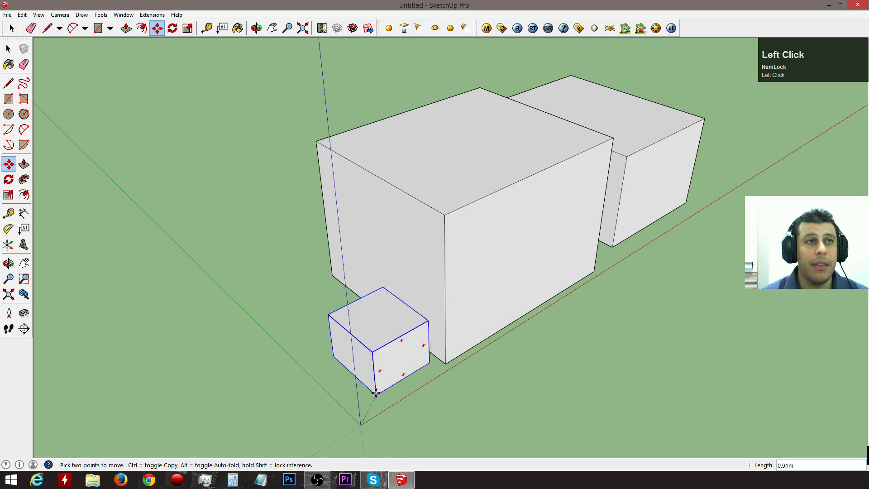
{"action": "key", "text": "Escape"}
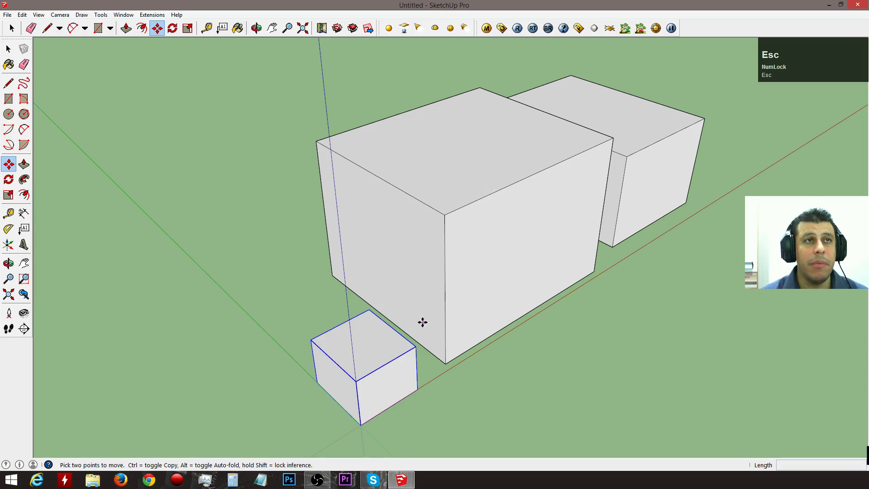
Try to move the small box group from base points in empty space, and from its origin corner to the large box's top front corner
{"action": "left_click", "coordinate": [415, 438]}
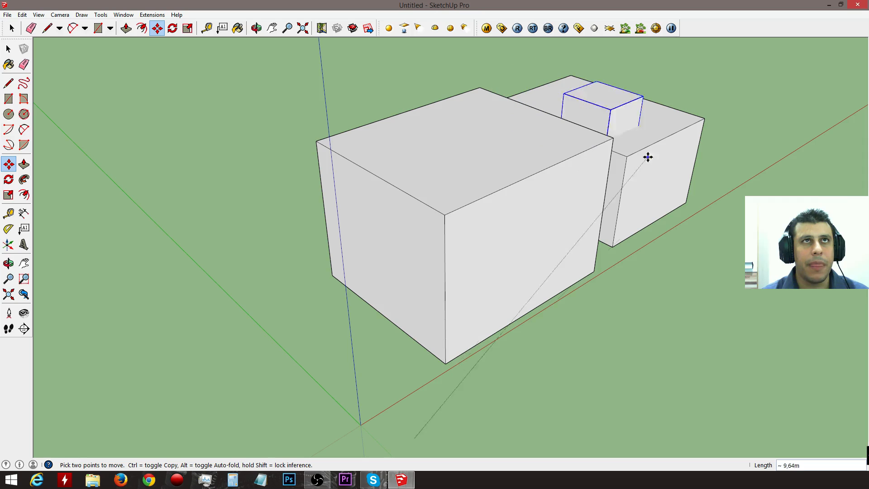
{"action": "key", "text": "Escape"}
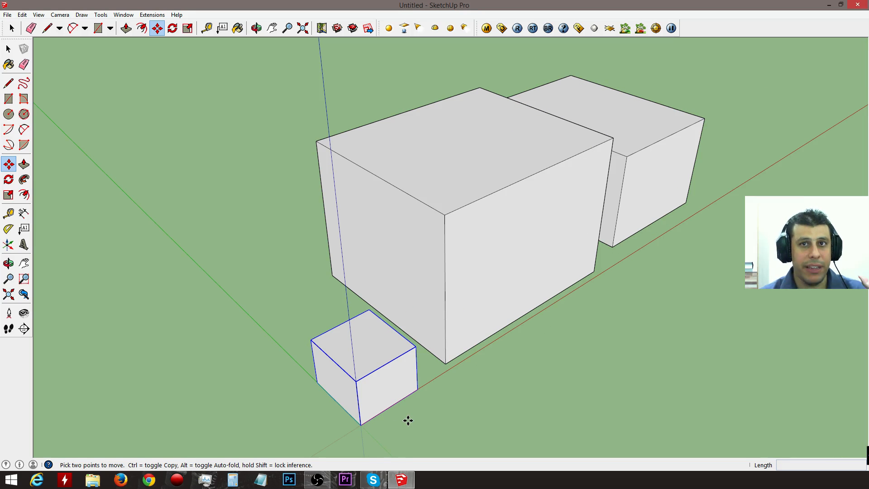
{"action": "left_click", "coordinate": [479, 420]}
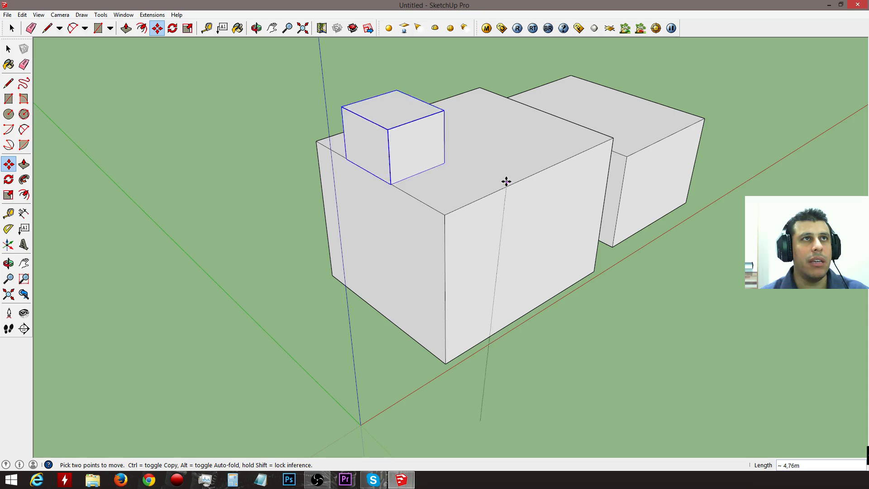
{"action": "key", "text": "Escape"}
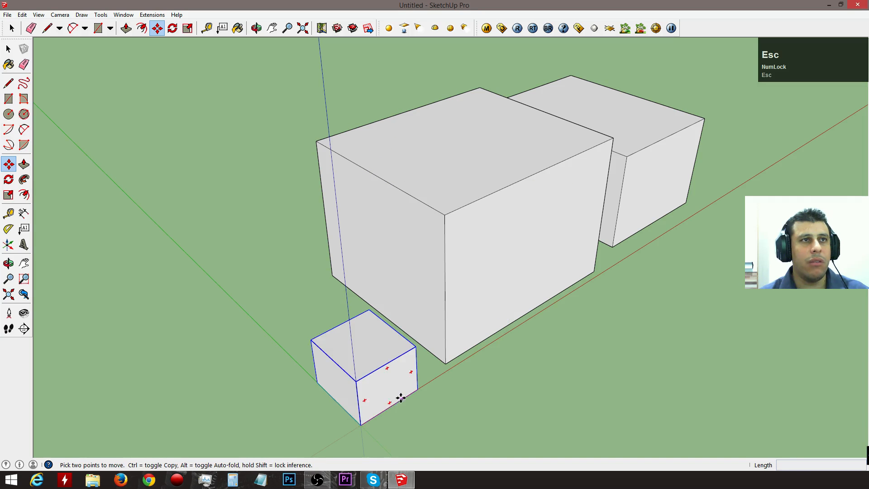
{"action": "left_click", "coordinate": [362, 425]}
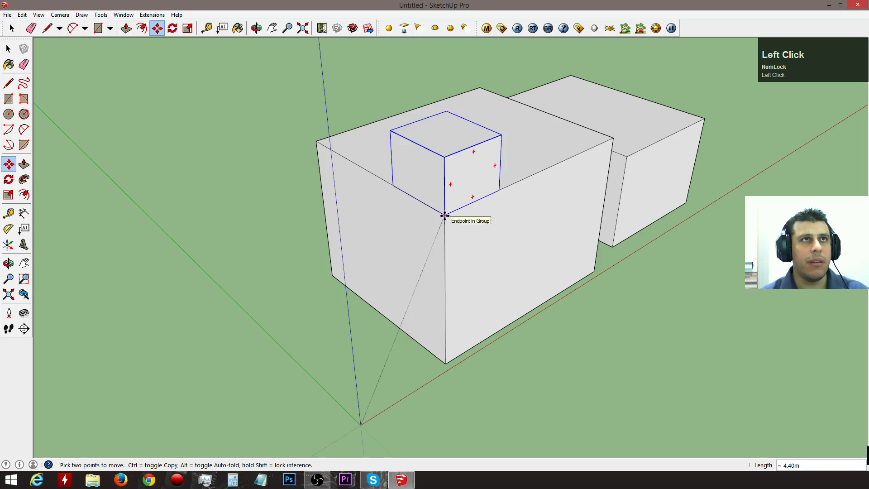
{"action": "key", "text": "Escape"}
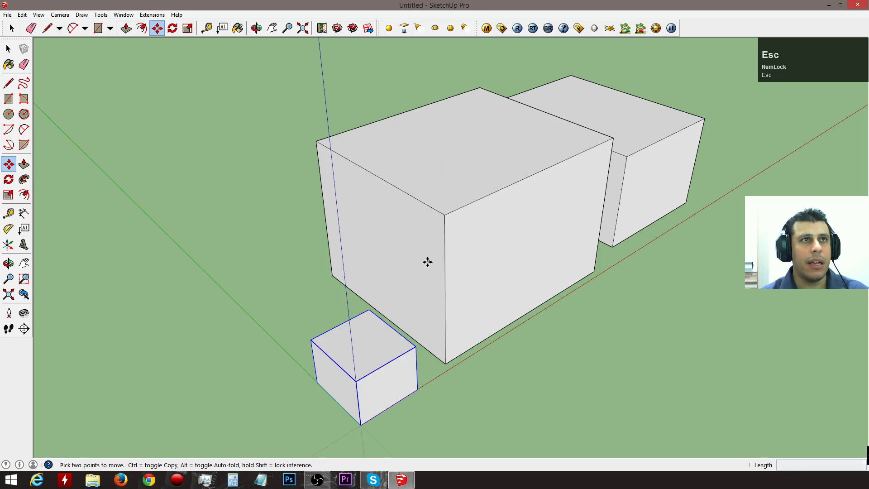
Try to place the small box group on top of the large box using base points away from the group, and undo the moves
{"action": "left_click", "coordinate": [419, 413]}
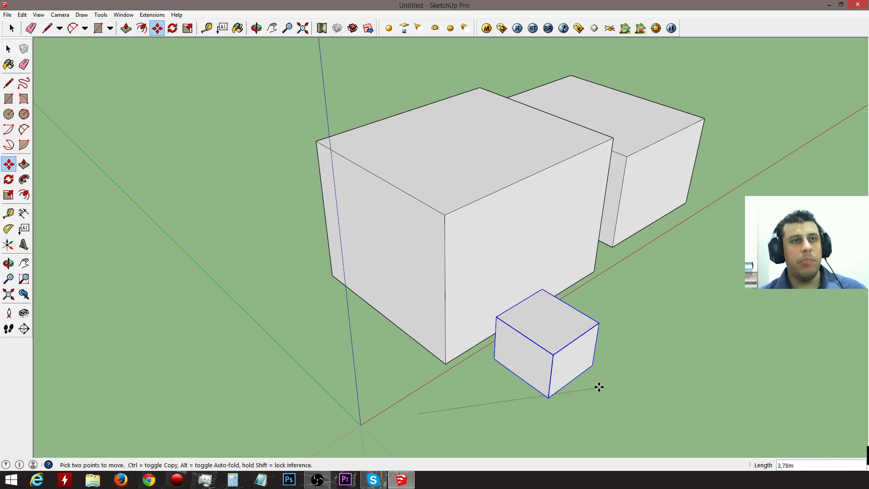
{"action": "key", "text": "Escape"}
{"action": "left_click", "coordinate": [411, 427]}
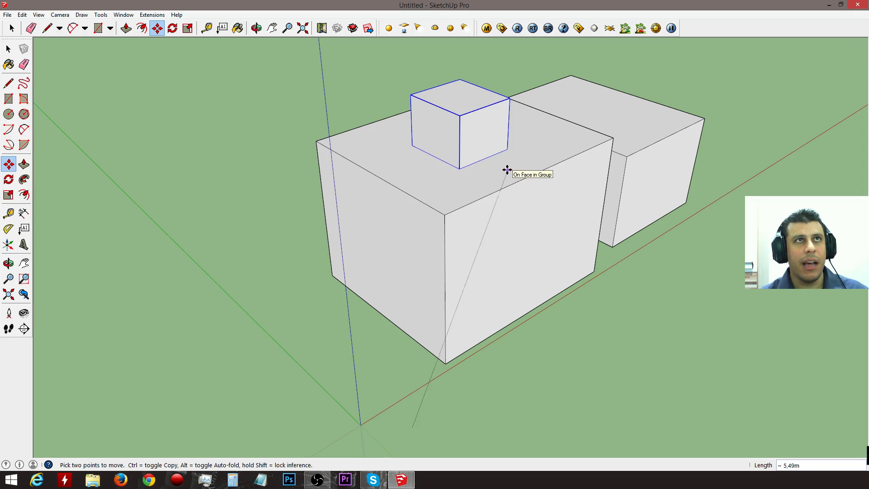
{"action": "left_click", "coordinate": [530, 162]}
{"action": "left_click", "coordinate": [554, 144]}
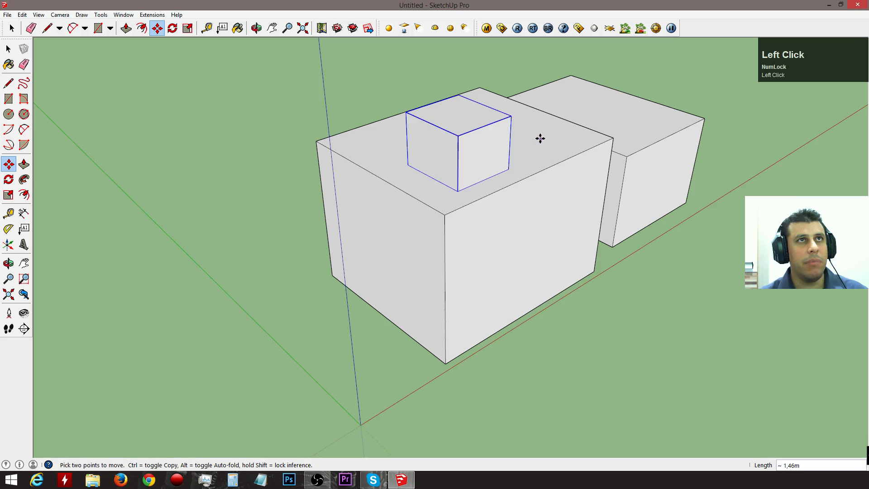
{"action": "left_click", "coordinate": [540, 151]}
{"action": "left_click", "coordinate": [525, 137]}
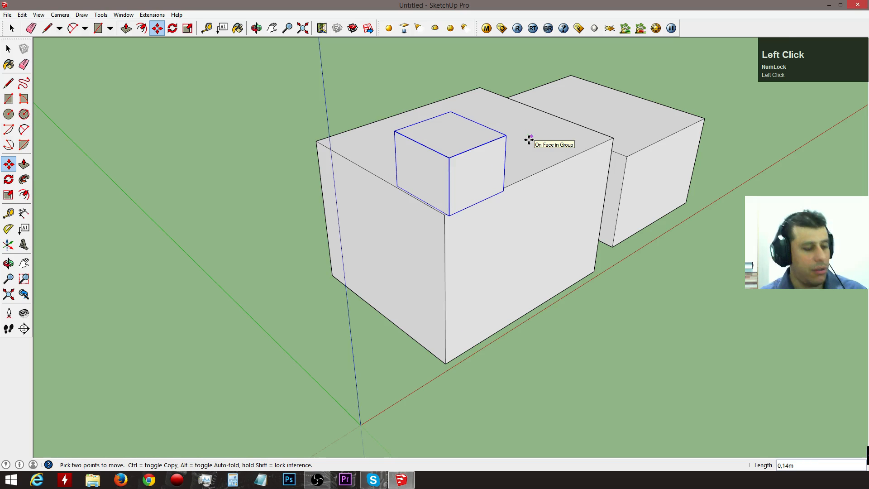
{"action": "key", "text": "ctrl+z"}
{"action": "key", "text": "ctrl+z"}
{"action": "key", "text": "ctrl+z"}
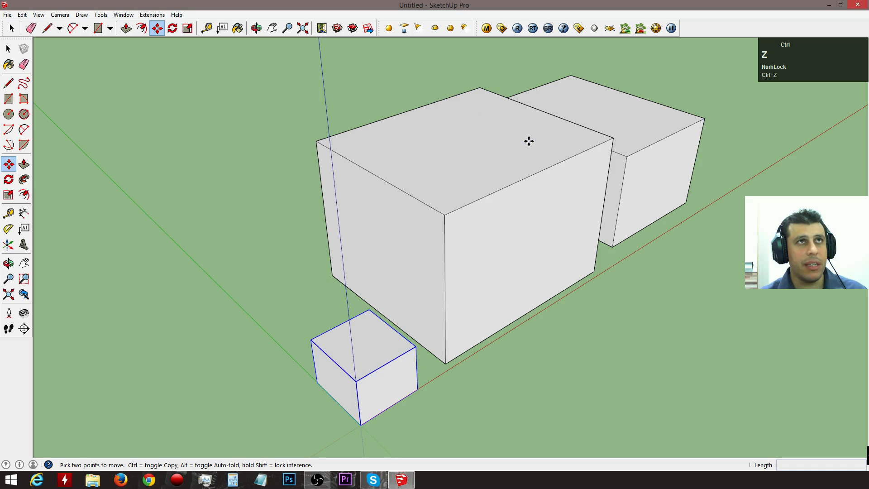
Try snapping the small box group's origin corner to the large box's top front corner from two viewing angles, undoing or cancelling each move
{"action": "left_click", "coordinate": [359, 426]}
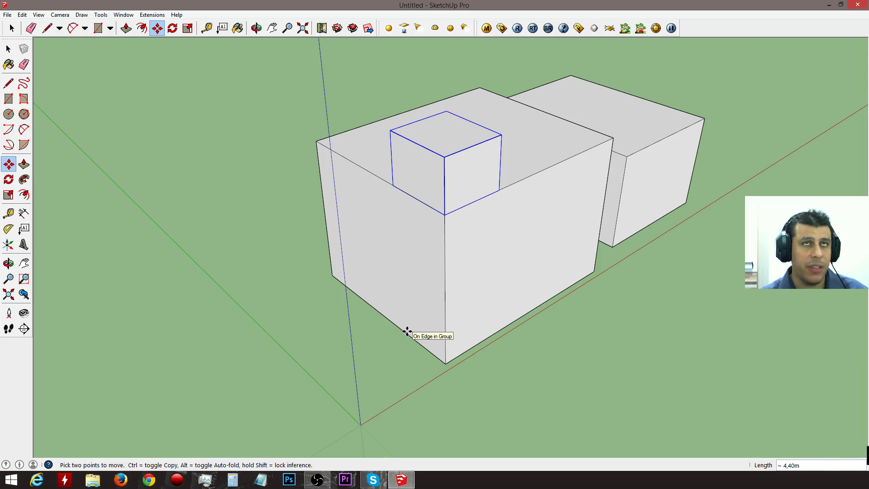
{"action": "key", "text": "ctrl"}
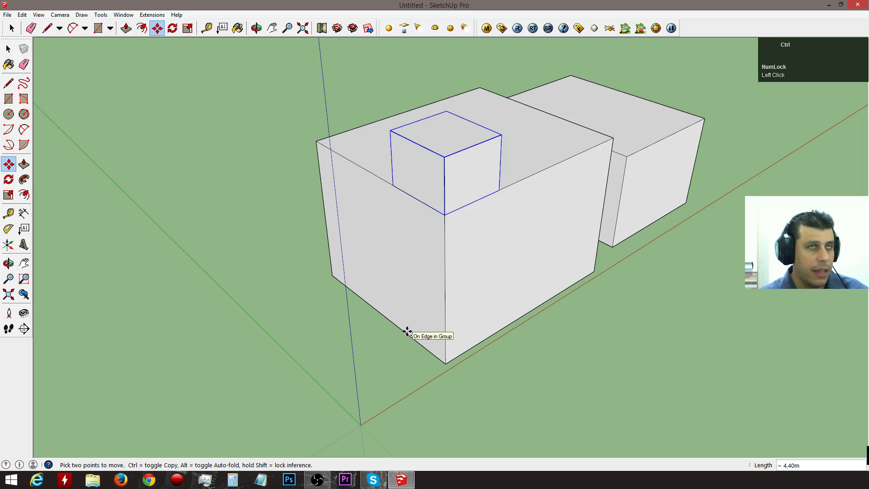
{"action": "key", "text": "ctrl+z"}
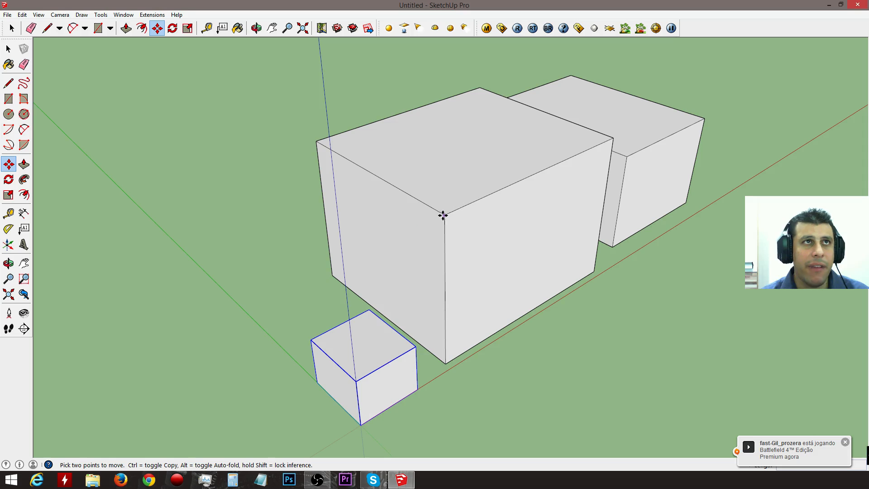
{"action": "middle_click_drag", "start_coordinate": [485, 409], "coordinate": [334, 355]}
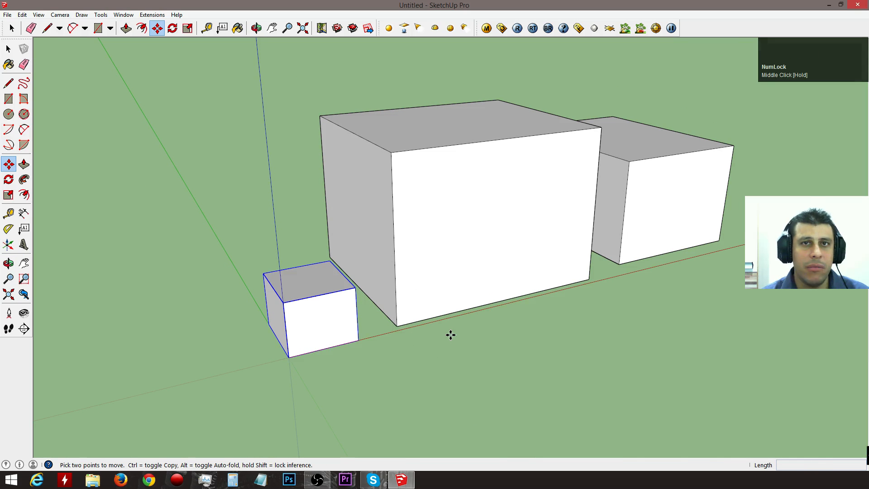
{"action": "left_click", "coordinate": [291, 359]}
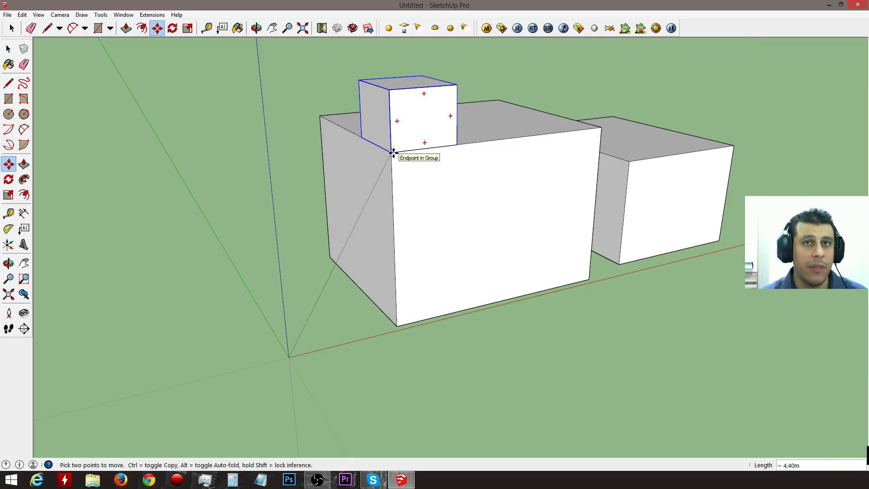
{"action": "left_click", "coordinate": [396, 157]}
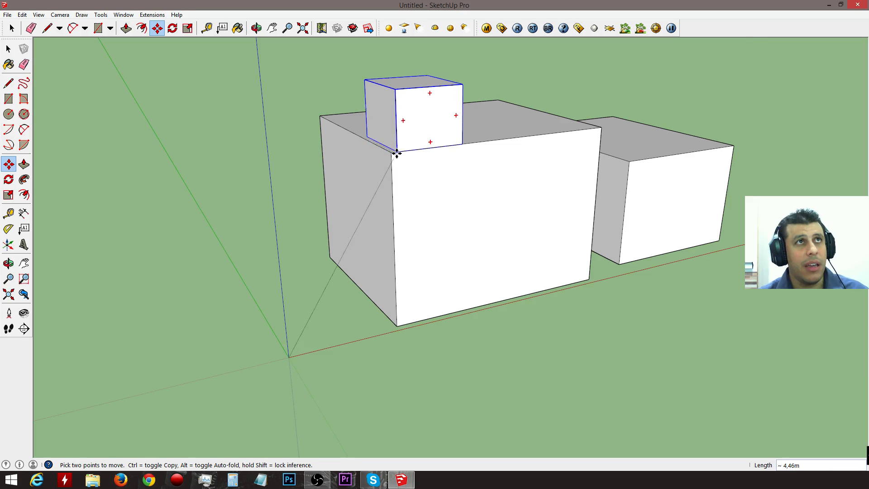
{"action": "key", "text": "Escape"}
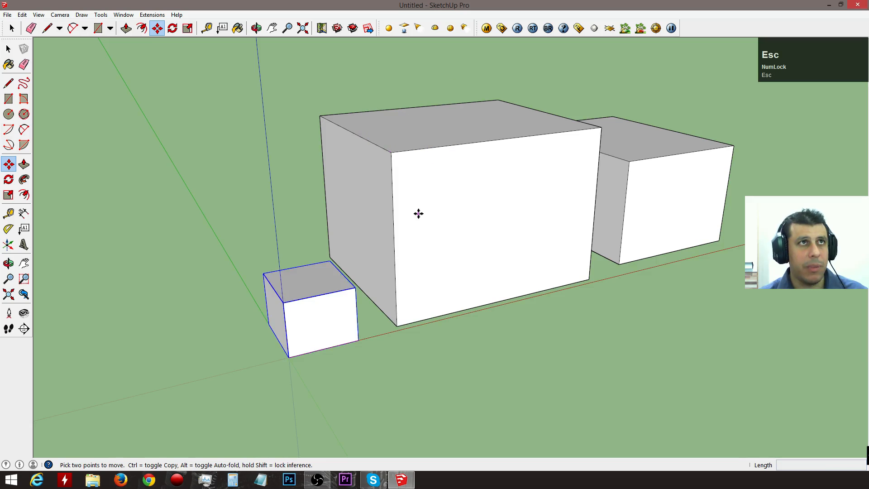
Try to start moving the small box group from its bottom corner at the origin, checking the corner from below
{"action": "mouse_move", "coordinate": [461, 200]}
{"action": "middle_mouse_down"}
{"action": "mouse_move", "coordinate": [522, 417]}
{"action": "mouse_move", "coordinate": [524, 370]}
{"action": "mouse_move", "coordinate": [295, 320]}
{"action": "mouse_move", "coordinate": [393, 301]}
{"action": "mouse_move", "coordinate": [440, 232]}
{"action": "middle_mouse_up"}
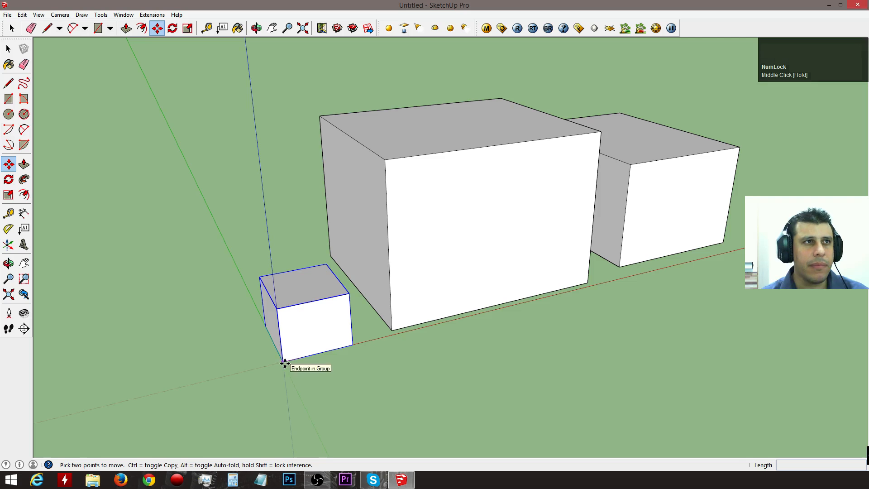
{"action": "middle_click_drag", "start_coordinate": [285, 365], "coordinate": [286, 188]}
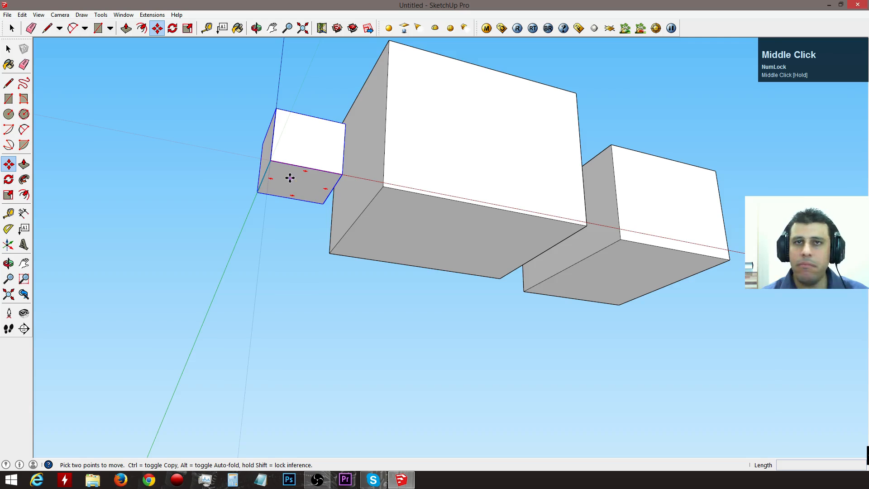
{"action": "scroll", "coordinate": [271, 163], "scroll_direction": "up", "scroll_amount": 3}
{"action": "scroll", "coordinate": [271, 163], "scroll_direction": "up", "scroll_amount": 2}
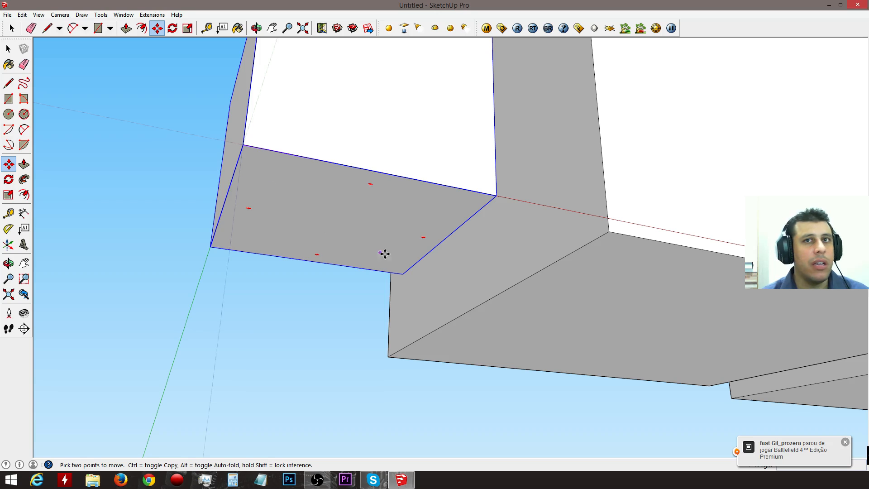
{"action": "left_click", "coordinate": [844, 443]}
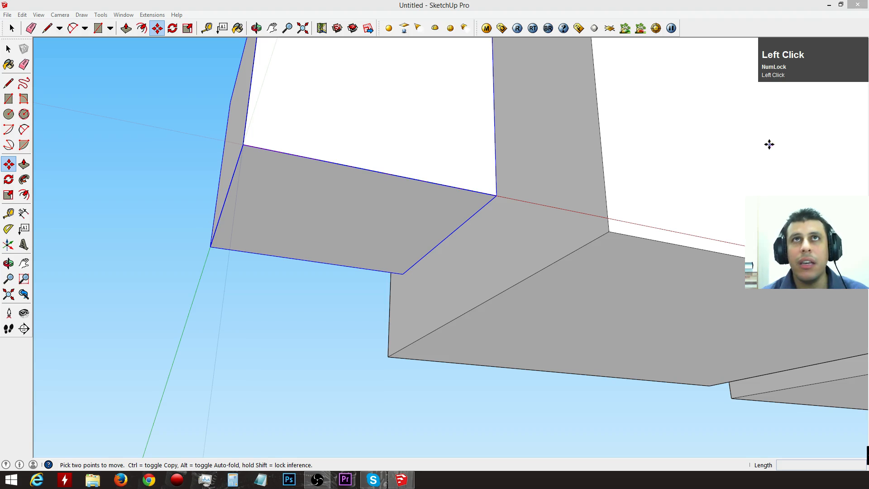
{"action": "left_click", "coordinate": [242, 146]}
{"action": "middle_click_drag", "start_coordinate": [250, 156], "coordinate": [241, 272]}
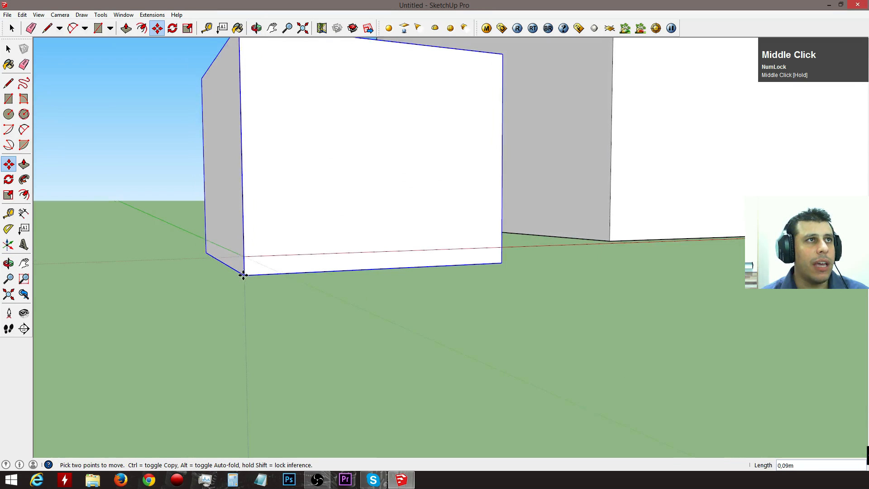
Try to lift the small box group along the blue axis with the direction held locked, from several viewing angles
{"action": "scroll", "coordinate": [242, 275], "scroll_direction": "down", "scroll_amount": 4}
{"action": "scroll", "coordinate": [243, 274], "scroll_direction": "down", "scroll_amount": 3}
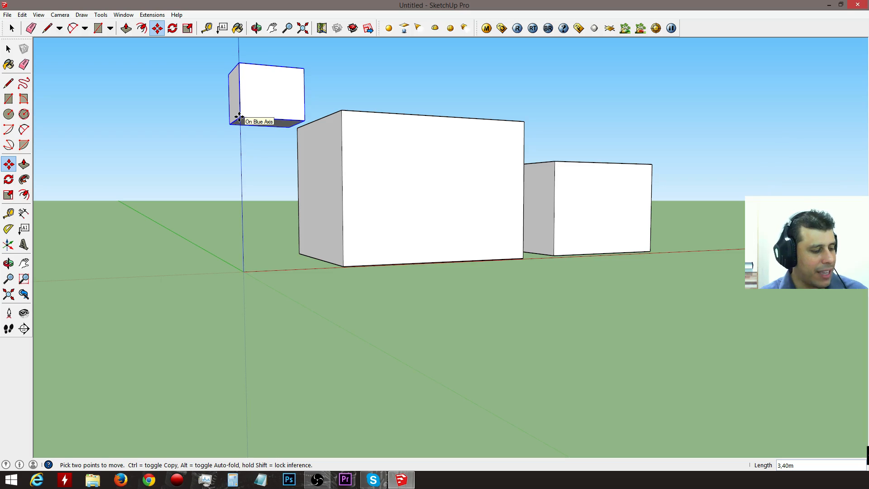
{"action": "key", "text": "shift"}
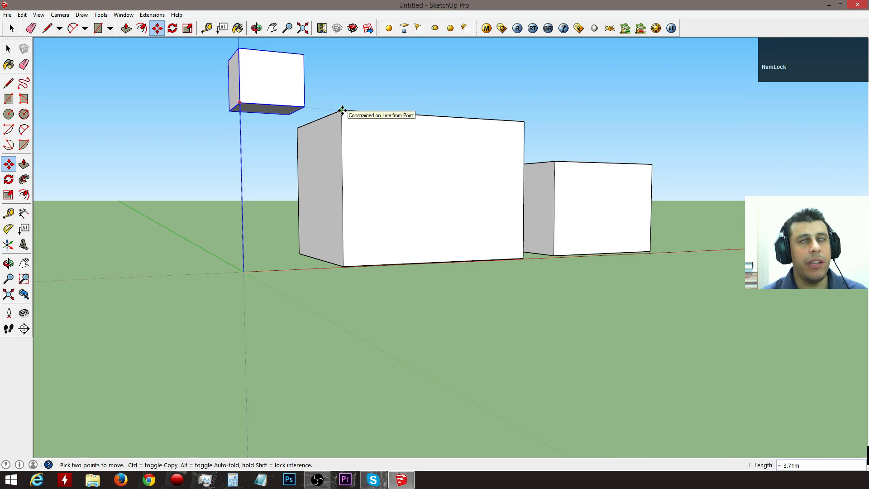
{"action": "middle_click_drag", "start_coordinate": [386, 121], "coordinate": [301, 255]}
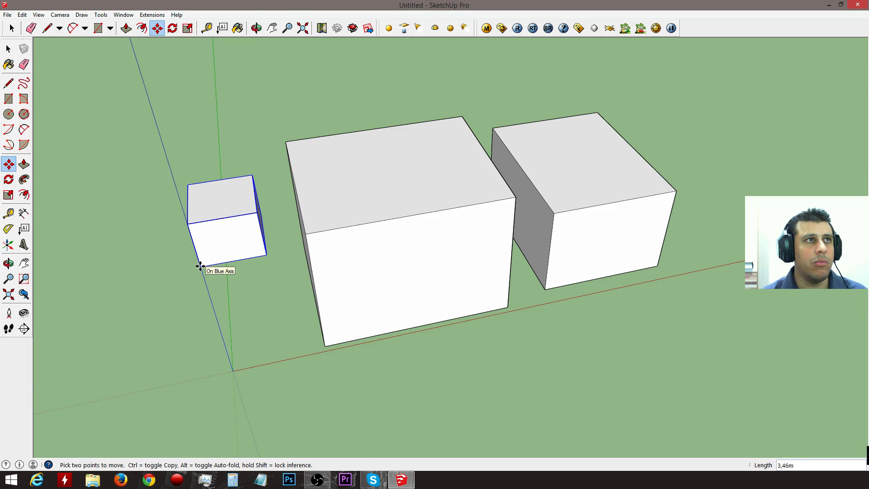
{"action": "key", "text": "shift"}
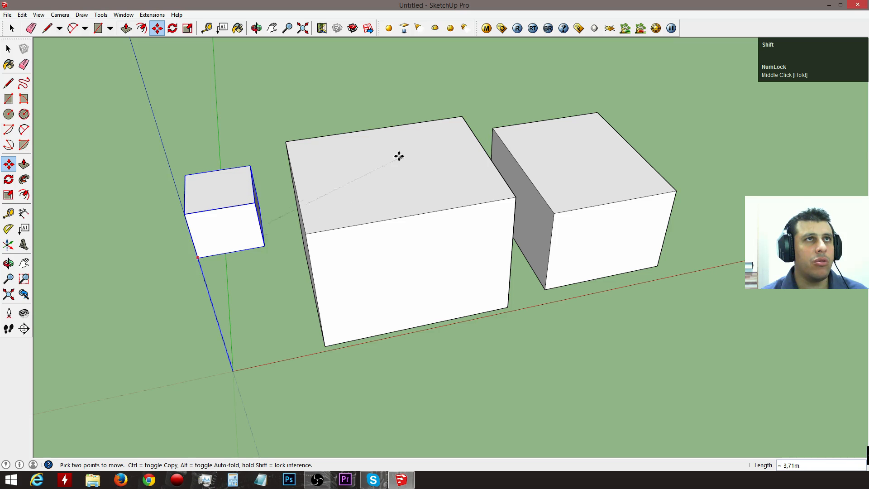
{"action": "middle_click_drag", "start_coordinate": [312, 239], "coordinate": [288, 171]}
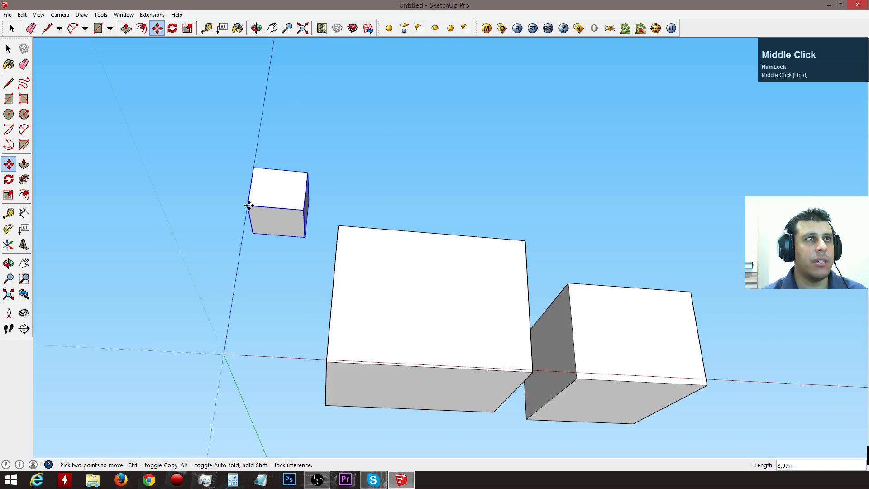
{"action": "middle_click_drag", "start_coordinate": [315, 166], "coordinate": [359, 384]}
Lock the move to the blue axis and raise the small box group level with the large box's top front corner
{"action": "scroll", "coordinate": [361, 385], "scroll_direction": "down", "scroll_amount": 5}
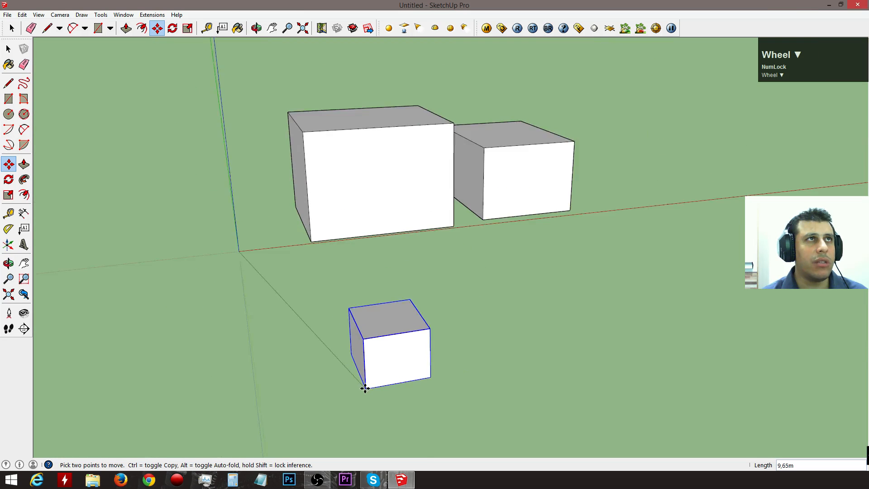
{"action": "key", "text": "shift"}
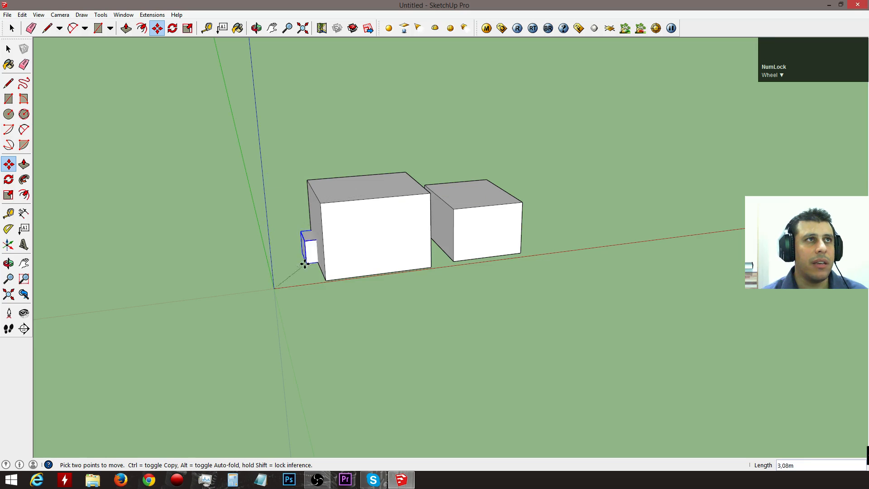
{"action": "middle_click_drag", "start_coordinate": [325, 208], "coordinate": [291, 244]}
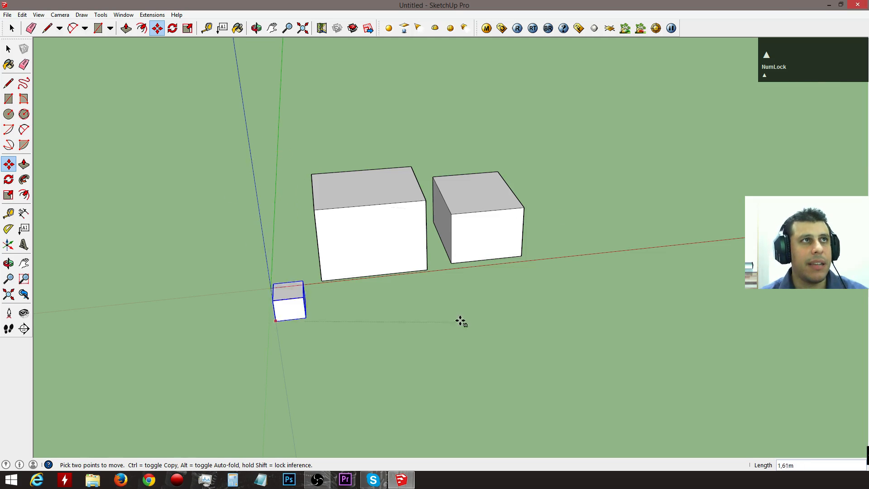
{"action": "mouse_move", "coordinate": [423, 284]}
{"action": "middle_mouse_down"}
{"action": "mouse_move", "coordinate": [515, 195]}
{"action": "mouse_move", "coordinate": [170, 172]}
{"action": "mouse_move", "coordinate": [306, 303]}
{"action": "mouse_move", "coordinate": [243, 304]}
{"action": "mouse_move", "coordinate": [471, 261]}
{"action": "mouse_move", "coordinate": [435, 247]}
{"action": "mouse_move", "coordinate": [504, 246]}
{"action": "middle_mouse_up"}
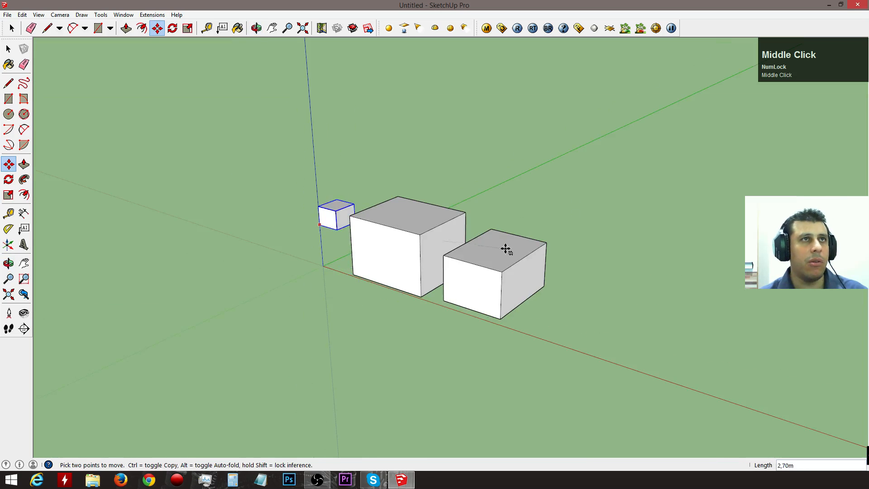
{"action": "mouse_move", "coordinate": [406, 246]}
{"action": "middle_mouse_down"}
{"action": "mouse_move", "coordinate": [587, 263]}
{"action": "mouse_move", "coordinate": [416, 248]}
{"action": "middle_mouse_up"}
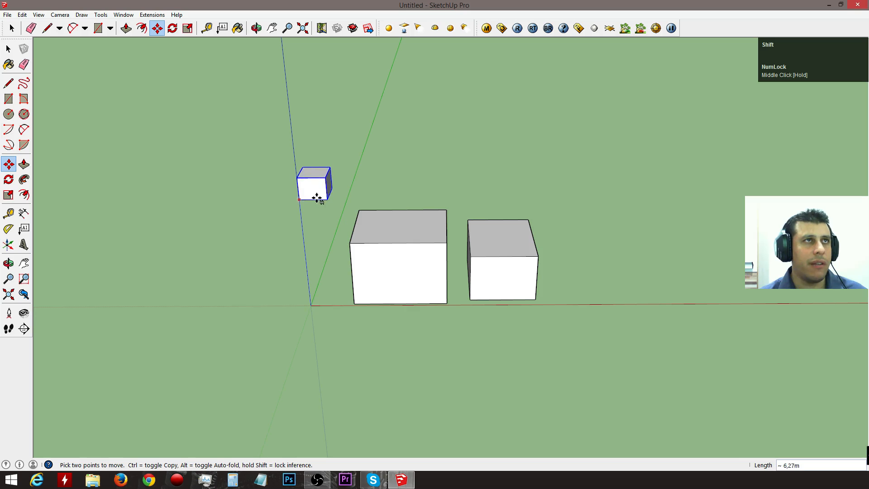
{"action": "middle_click_drag", "start_coordinate": [386, 221], "coordinate": [446, 226], "text": "shift"}
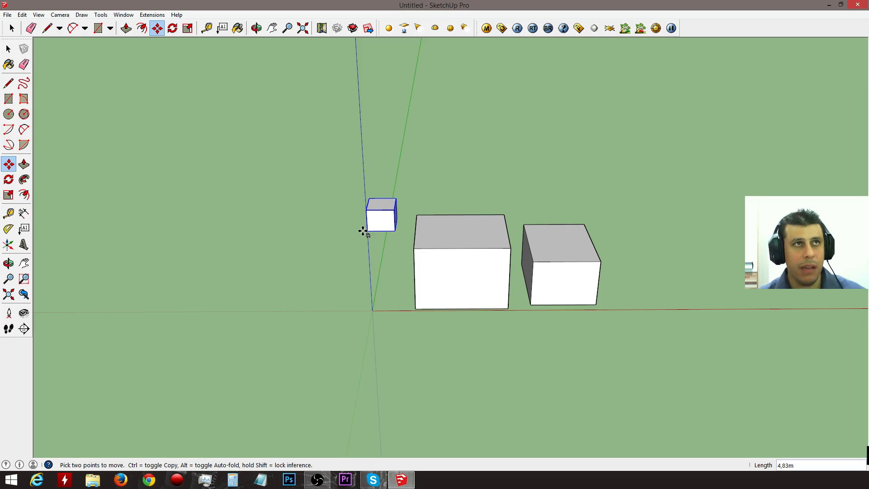
{"action": "key", "text": "Num_Lock"}
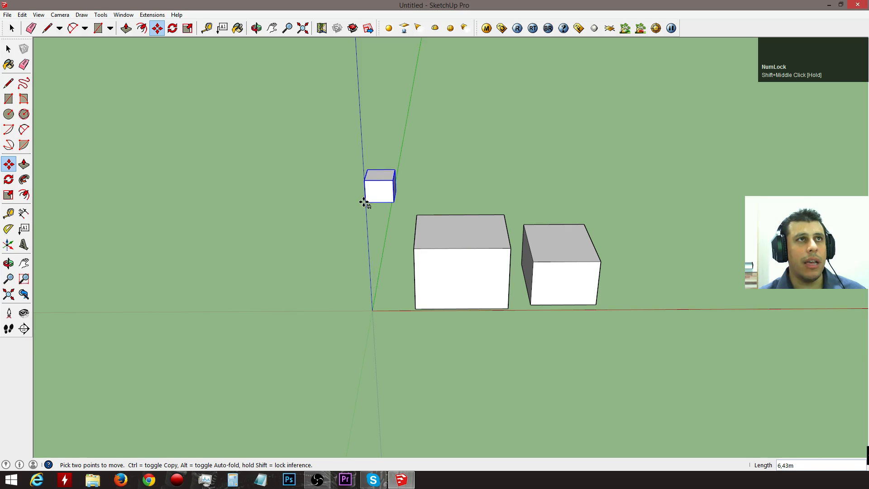
{"action": "key", "text": "Up"}
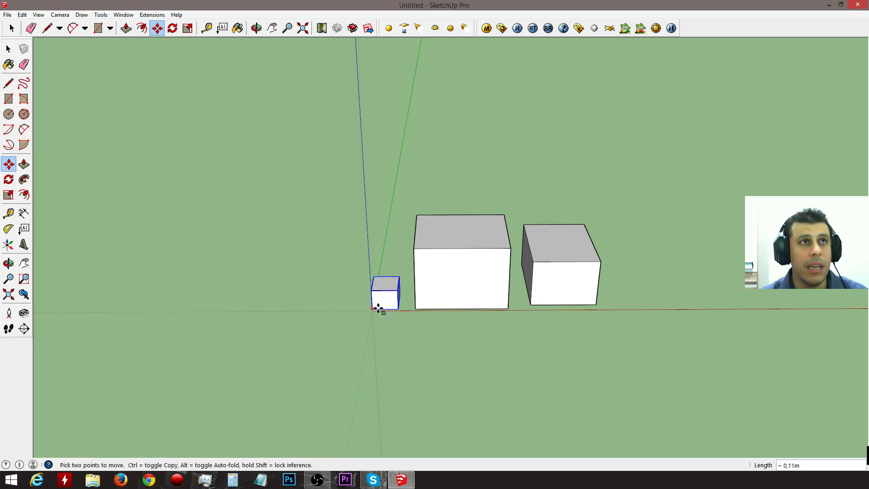
{"action": "left_click", "coordinate": [415, 250]}
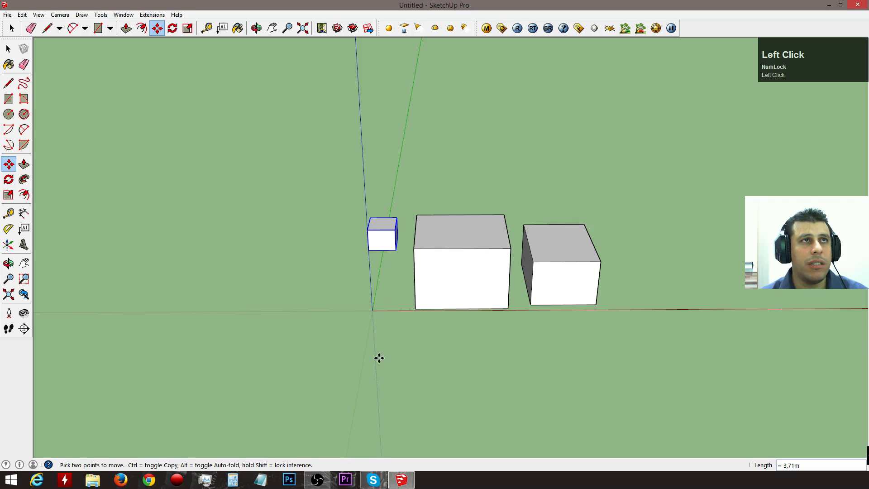
Move the small box group from its bottom front corner, locked to the red axis, to align with the large box's top front corner
{"action": "scroll", "coordinate": [378, 275], "scroll_direction": "up", "scroll_amount": 5}
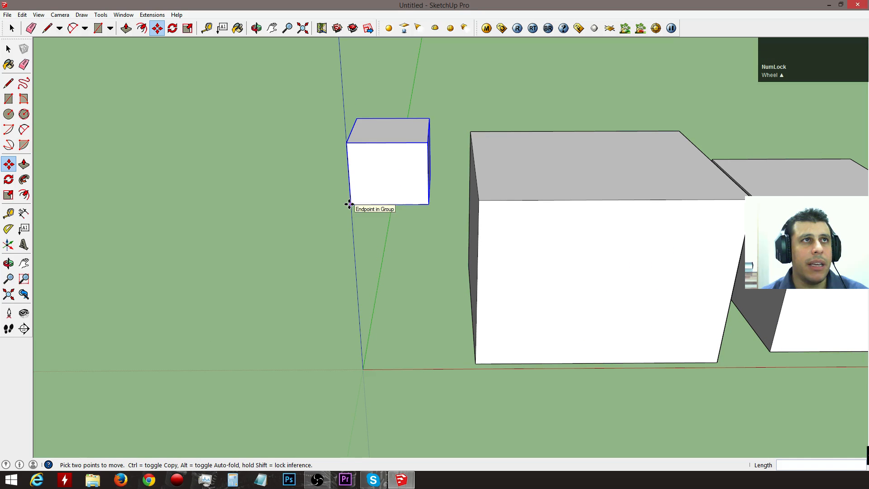
{"action": "left_click", "coordinate": [348, 205]}
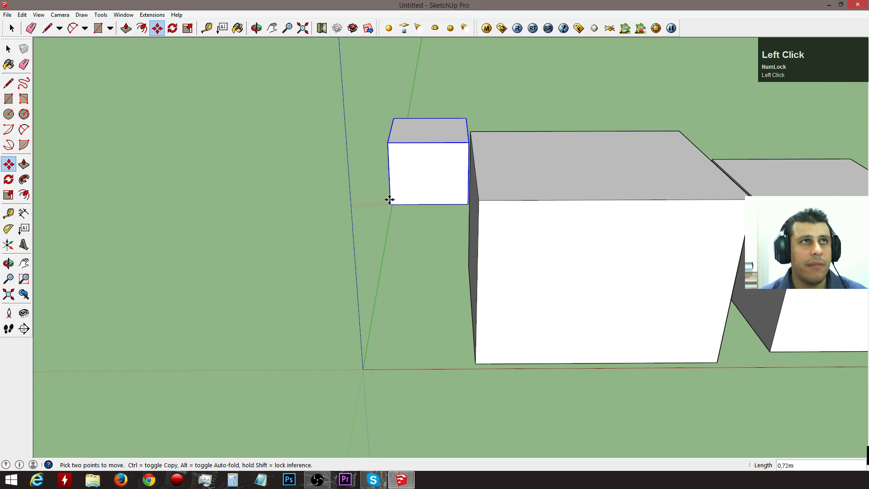
{"action": "key", "text": "Right"}
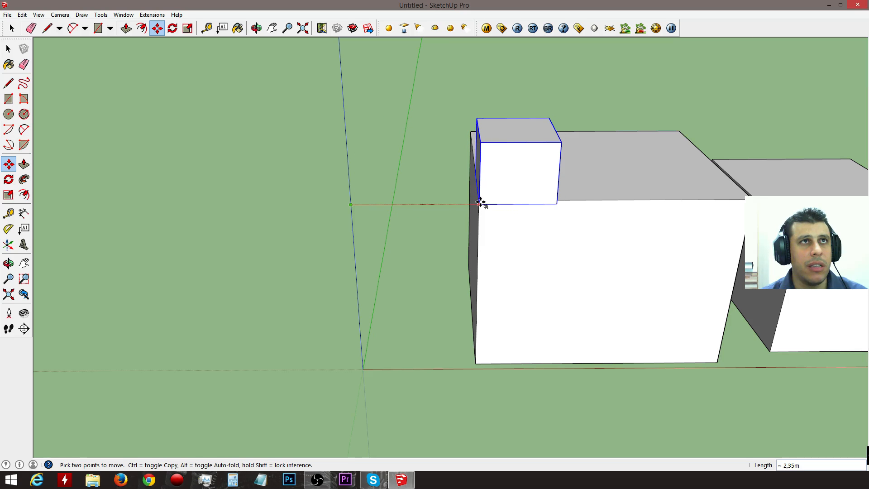
{"action": "middle_click_drag", "start_coordinate": [481, 207], "coordinate": [564, 254]}
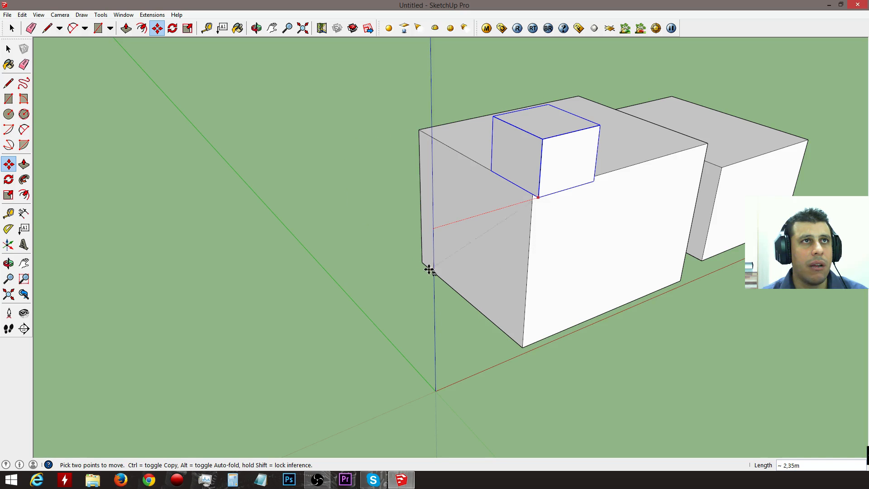
{"action": "left_click", "coordinate": [492, 245]}
Move the small box group by its overhanging bottom corner along the green axis until flush with the large box's front face
{"action": "mouse_move", "coordinate": [586, 222]}
{"action": "middle_mouse_down"}
{"action": "mouse_move", "coordinate": [427, 128]}
{"action": "mouse_move", "coordinate": [632, 151]}
{"action": "mouse_move", "coordinate": [820, 156]}
{"action": "mouse_move", "coordinate": [806, 155]}
{"action": "middle_mouse_up"}
{"action": "scroll", "coordinate": [419, 119], "scroll_direction": "up", "scroll_amount": 5}
{"action": "scroll", "coordinate": [419, 118], "scroll_direction": "up", "scroll_amount": 2}
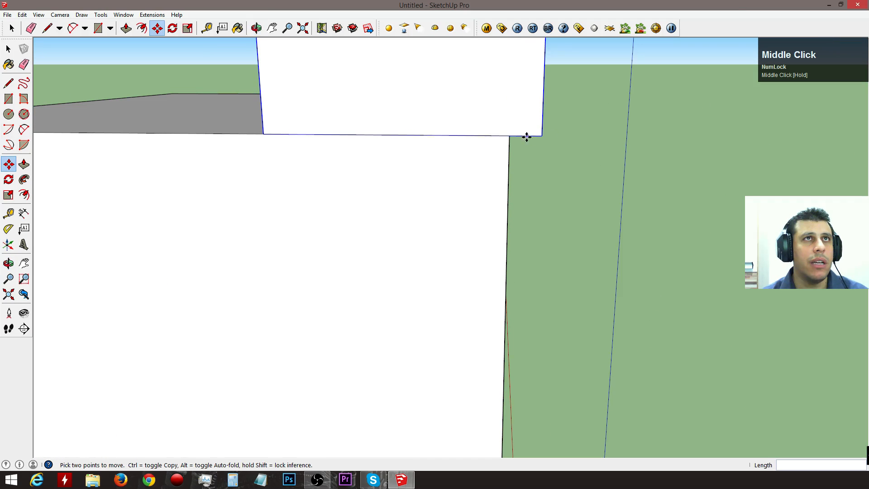
{"action": "left_click", "coordinate": [543, 138]}
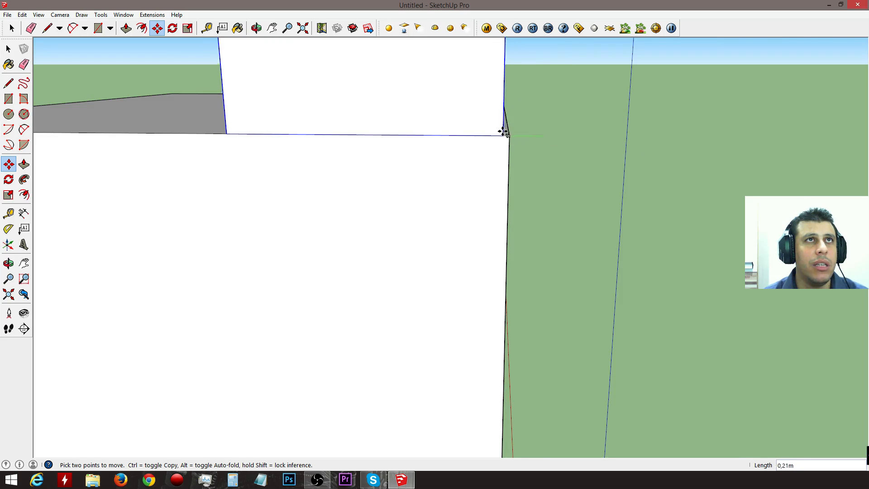
{"action": "scroll", "coordinate": [470, 196], "scroll_direction": "down", "scroll_amount": 4}
{"action": "middle_click_drag", "start_coordinate": [488, 271], "coordinate": [519, 333]}
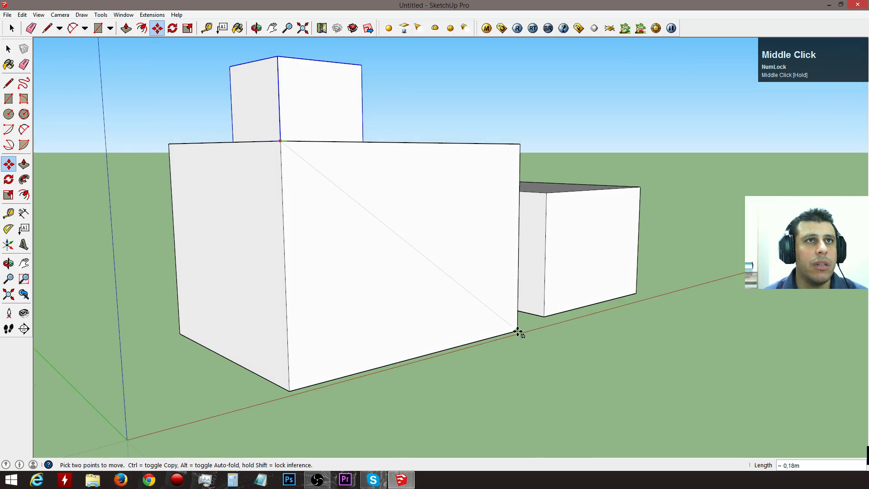
{"action": "left_click", "coordinate": [517, 329]}
Check the small box group's placement from above and undo its three moves
{"action": "middle_click_drag", "start_coordinate": [343, 213], "coordinate": [461, 372]}
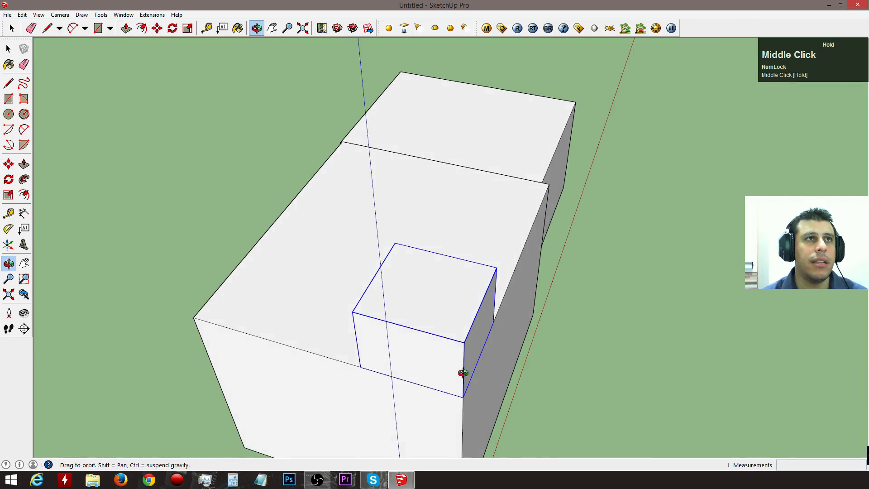
{"action": "scroll", "coordinate": [461, 397], "scroll_direction": "up", "scroll_amount": 3}
{"action": "scroll", "coordinate": [461, 399], "scroll_direction": "down", "scroll_amount": 6}
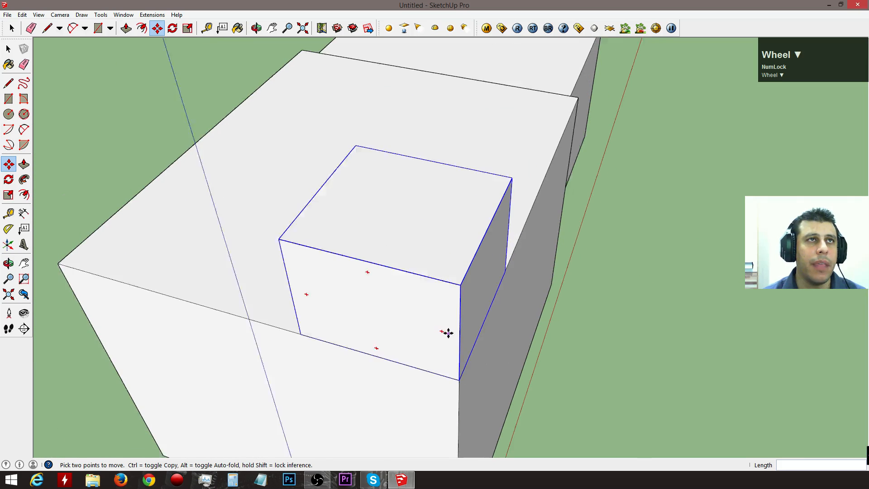
{"action": "key", "text": "ctrl+z"}
{"action": "key", "text": "ctrl+z"}
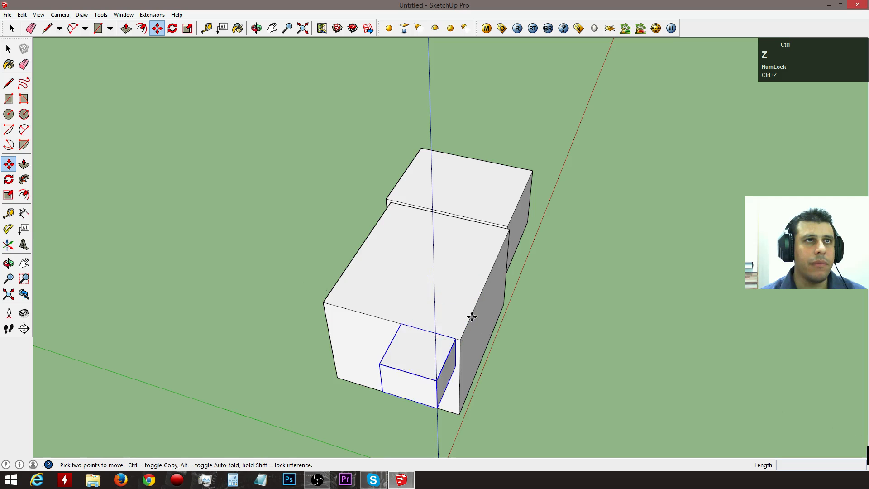
{"action": "key", "text": "ctrl+z"}
Raise the small box group from its bottom front corner away from the origin, locked to the blue axis, to the large box's top height
{"action": "middle_click_drag", "start_coordinate": [548, 349], "coordinate": [349, 288]}
{"action": "left_click_drag", "start_coordinate": [348, 289], "coordinate": [347, 271]}
{"action": "key", "text": "m"}
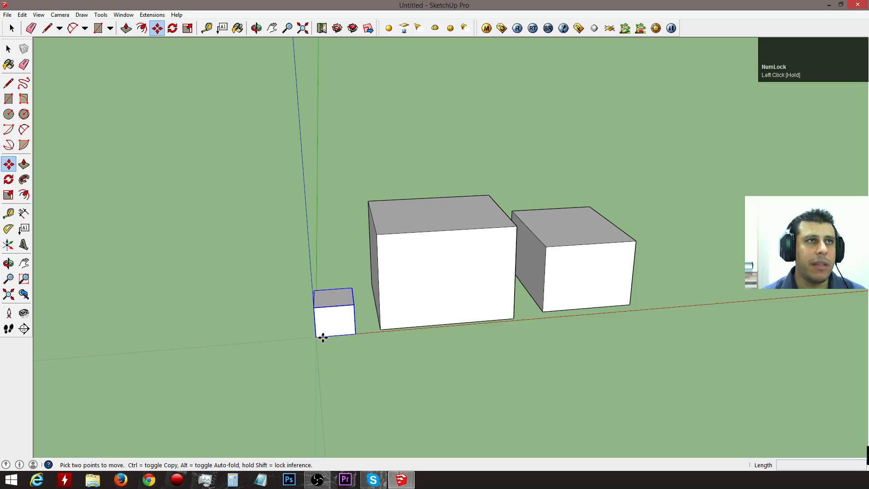
{"action": "left_click", "coordinate": [353, 334]}
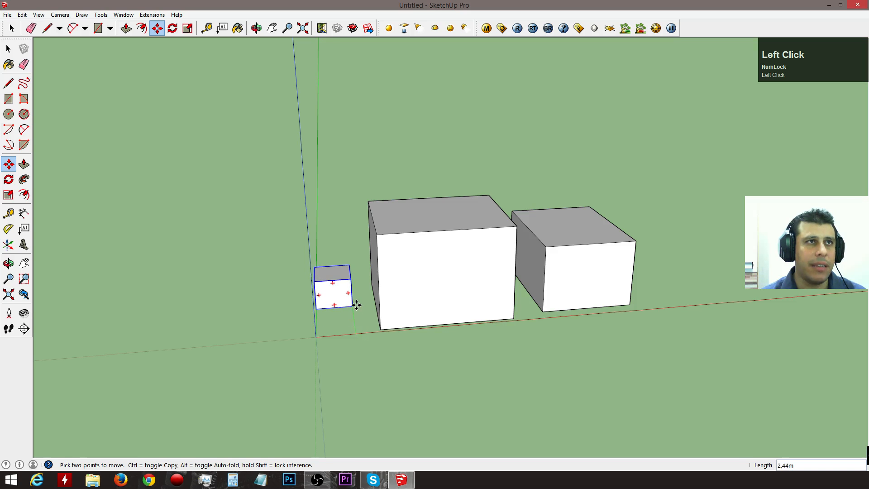
{"action": "key", "text": "Up"}
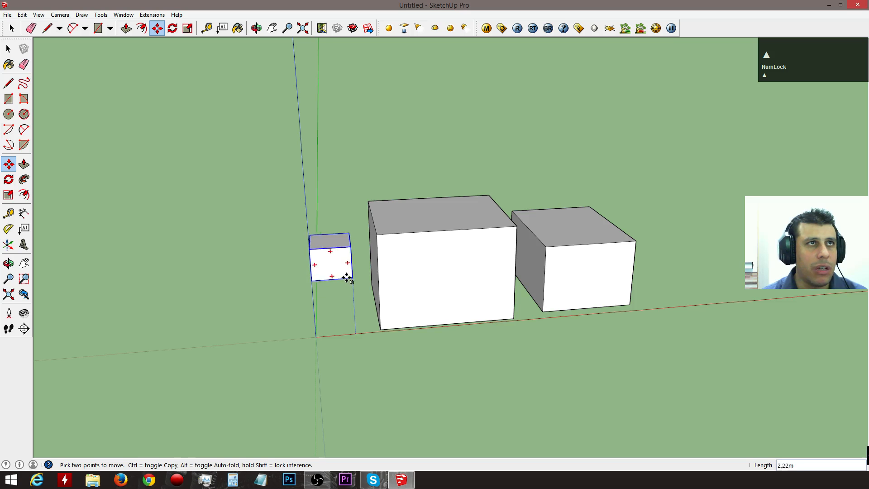
{"action": "left_click", "coordinate": [379, 236]}
Move the small box group by its bottom front edge's midpoint, locked to the red axis, to align with the large box's top rear edge midpoint
{"action": "middle_click_drag", "start_coordinate": [419, 242], "coordinate": [468, 320]}
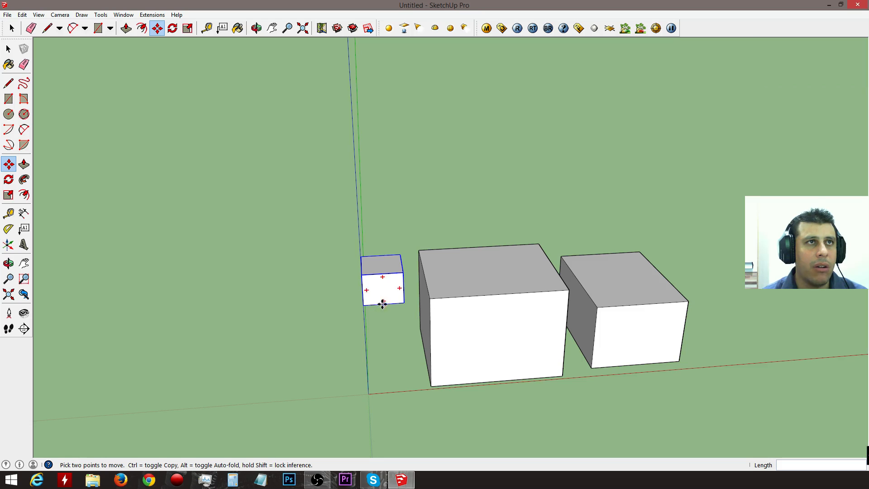
{"action": "scroll", "coordinate": [385, 306], "scroll_direction": "up", "scroll_amount": 2}
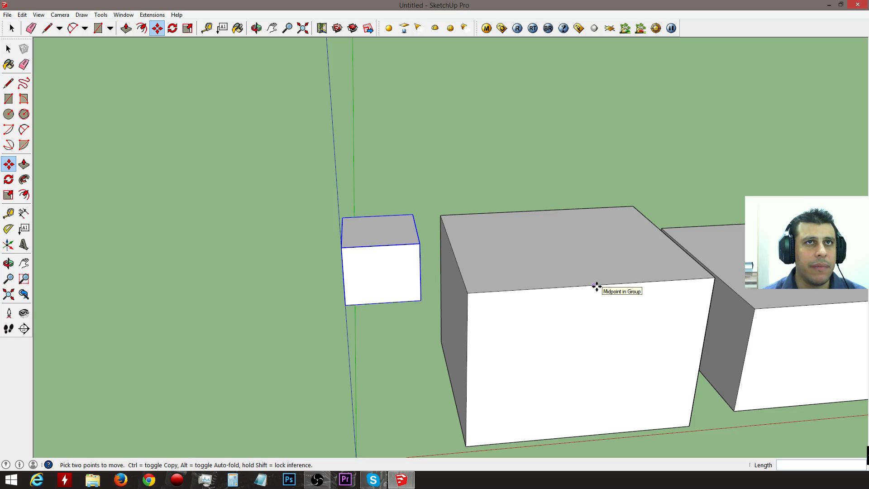
{"action": "left_click", "coordinate": [384, 301]}
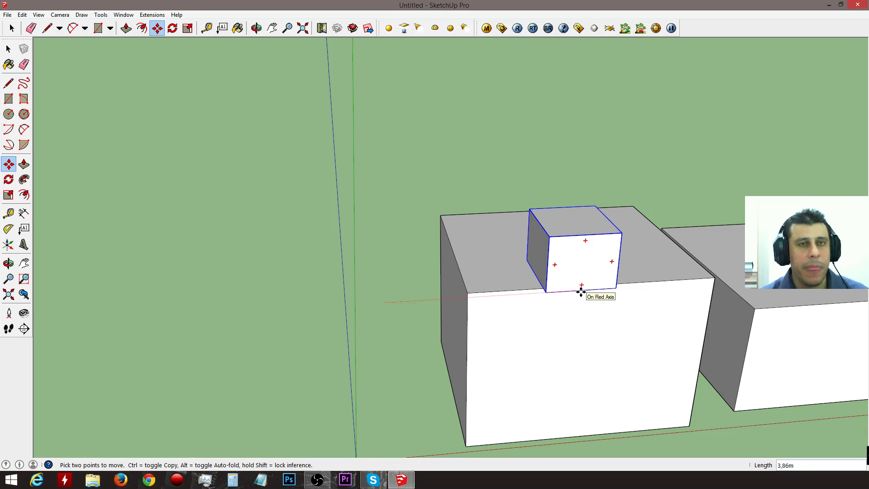
{"action": "key", "text": "Num_Lock"}
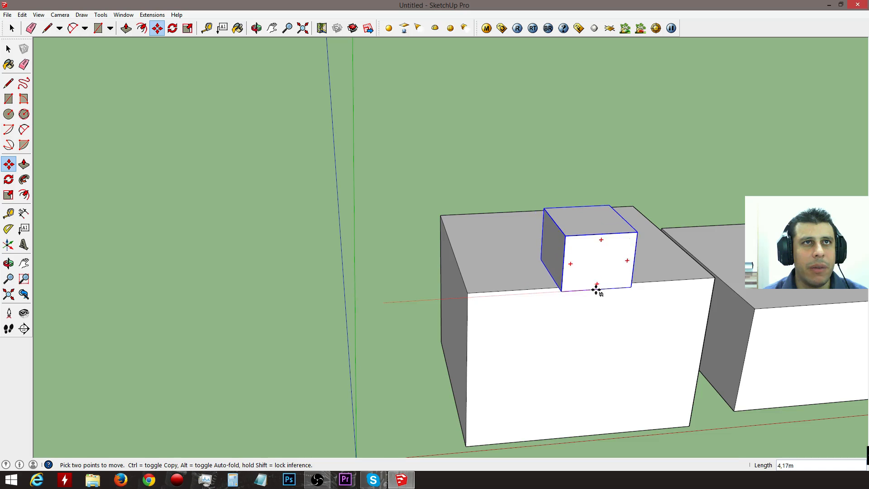
{"action": "middle_click_drag", "start_coordinate": [596, 296], "coordinate": [558, 158]}
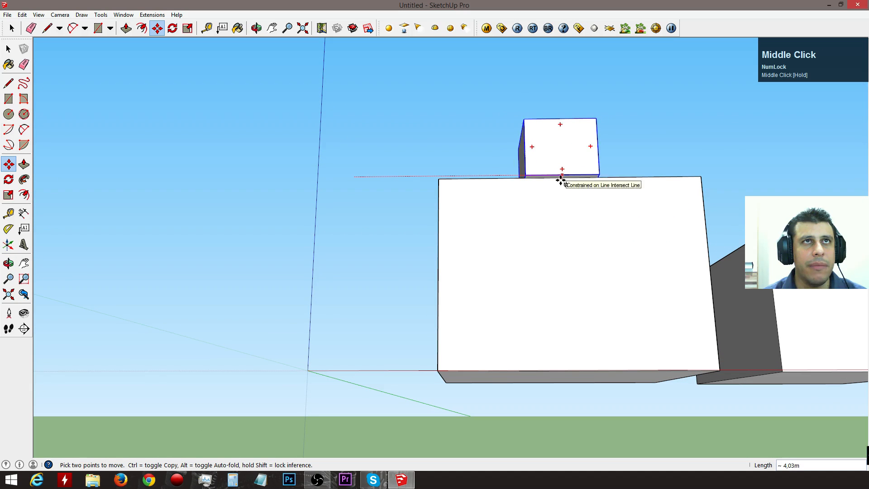
{"action": "scroll", "coordinate": [575, 177], "scroll_direction": "up", "scroll_amount": 4}
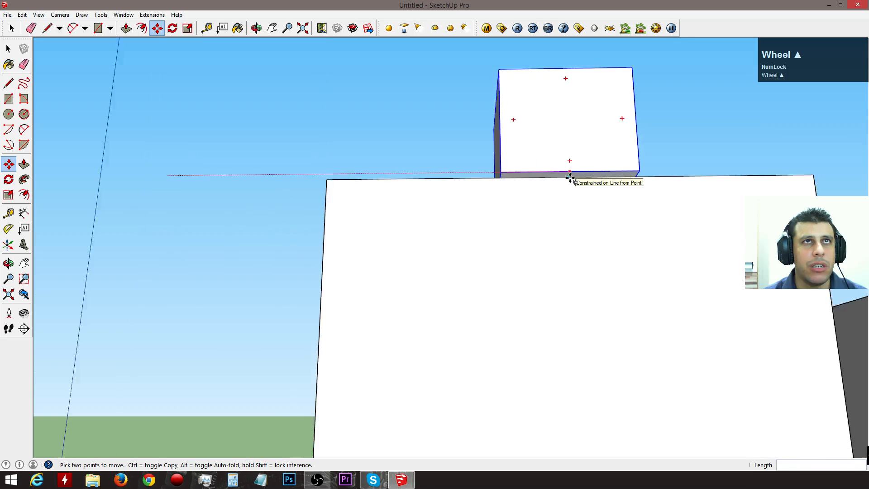
{"action": "scroll", "coordinate": [570, 178], "scroll_direction": "down", "scroll_amount": 5}
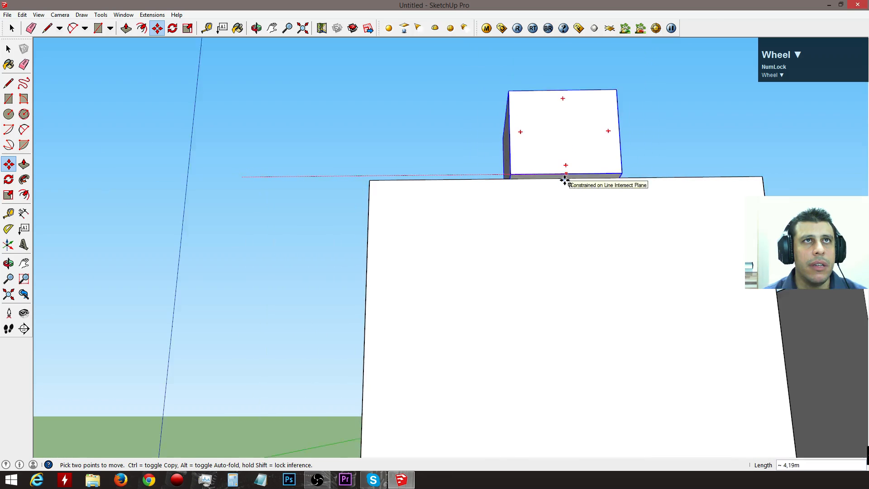
{"action": "middle_click_drag", "start_coordinate": [568, 175], "coordinate": [609, 366]}
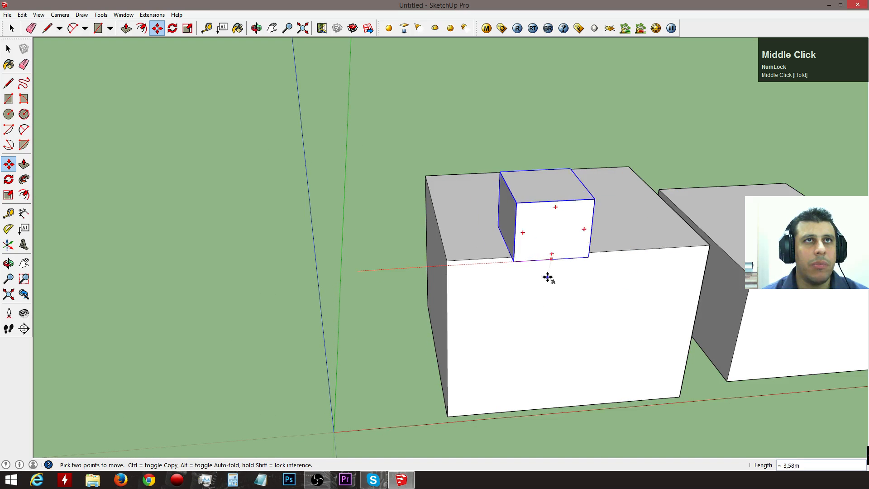
{"action": "middle_click_drag", "start_coordinate": [564, 266], "coordinate": [484, 181]}
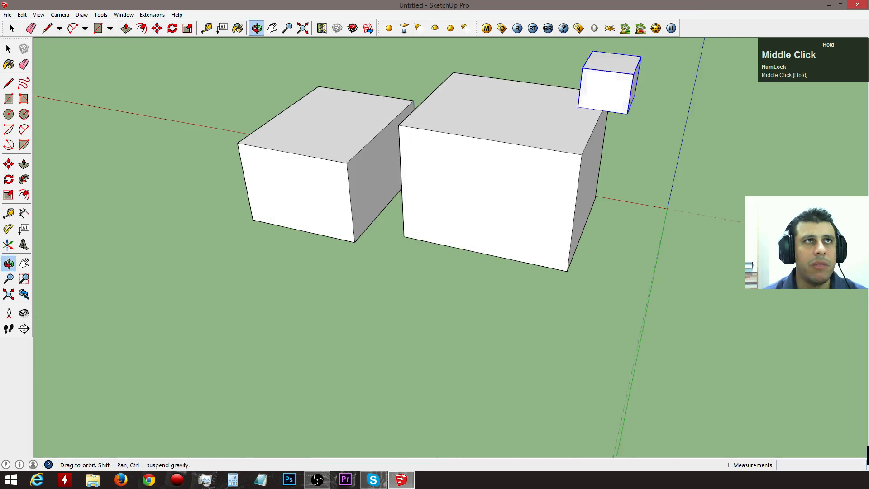
{"action": "left_click", "coordinate": [483, 139]}
Move the small box group by its bottom side edge's midpoint, locked to the green axis, to align with the large box's top side edge midpoint
{"action": "middle_click_drag", "start_coordinate": [593, 167], "coordinate": [493, 272]}
{"action": "scroll", "coordinate": [539, 242], "scroll_direction": "up", "scroll_amount": 3}
{"action": "scroll", "coordinate": [569, 247], "scroll_direction": "up", "scroll_amount": 1}
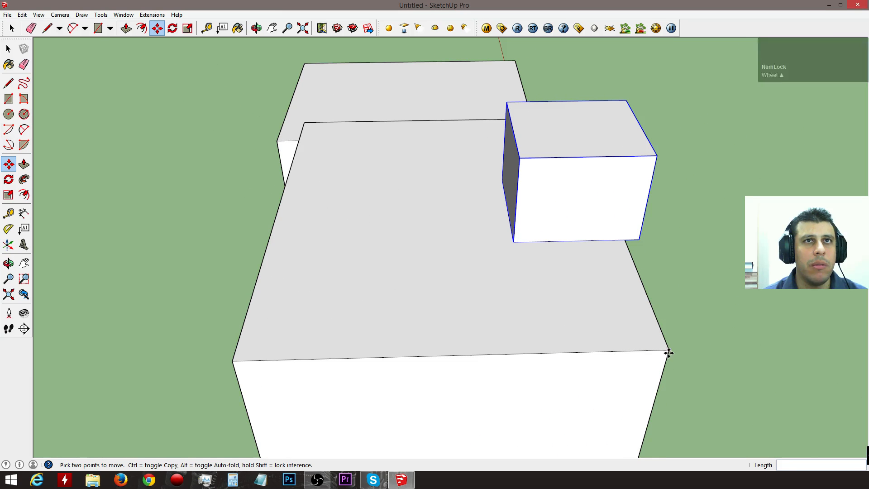
{"action": "left_click", "coordinate": [578, 240]}
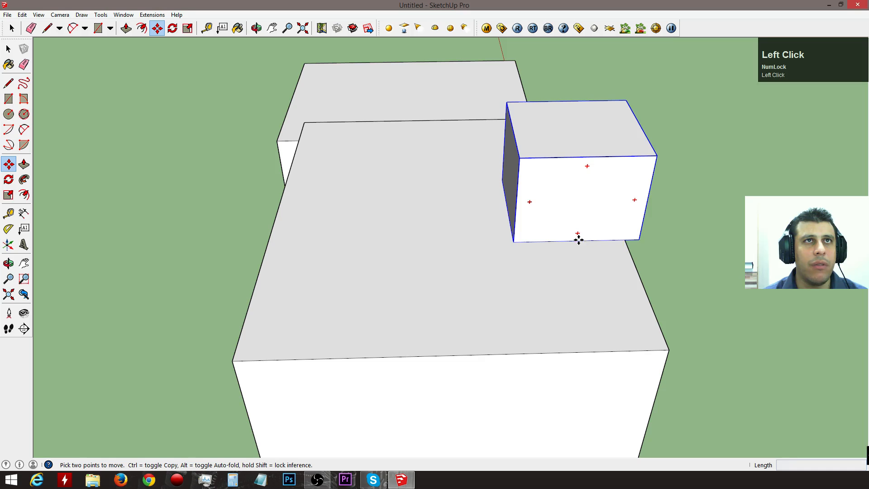
{"action": "key", "text": "Num_Lock"}
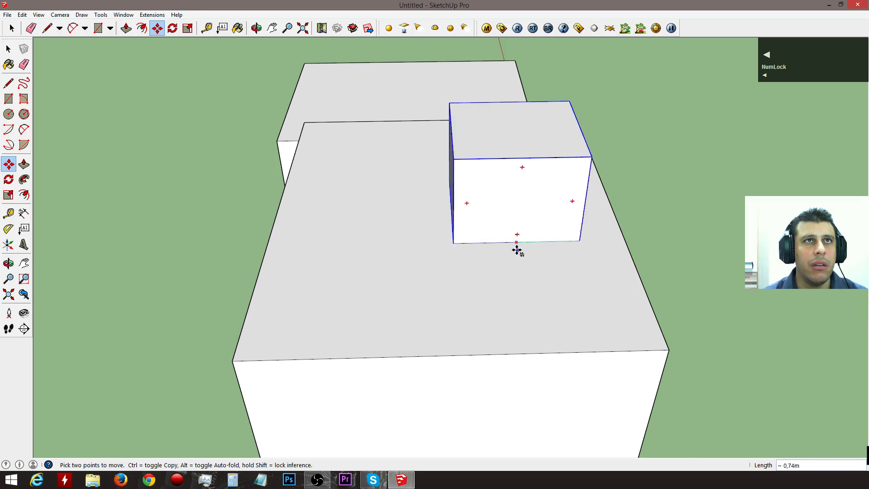
{"action": "scroll", "coordinate": [525, 240], "scroll_direction": "down", "scroll_amount": 1}
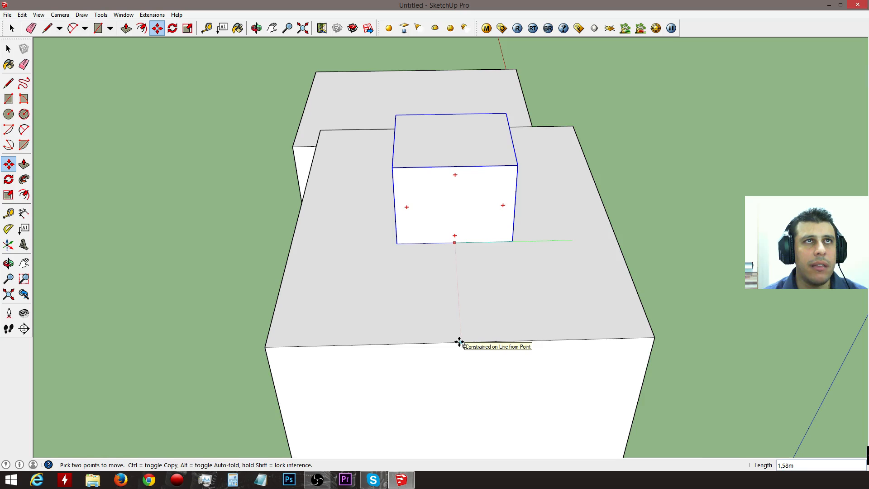
{"action": "left_click", "coordinate": [459, 341]}
Examine the small box group's placement on top of the large box from several sides and up close
{"action": "middle_click_drag", "start_coordinate": [598, 312], "coordinate": [426, 283]}
{"action": "scroll", "coordinate": [523, 197], "scroll_direction": "down", "scroll_amount": 1}
{"action": "left_click_drag", "start_coordinate": [425, 284], "coordinate": [489, 188]}
{"action": "middle_click_drag", "start_coordinate": [489, 189], "coordinate": [516, 212]}
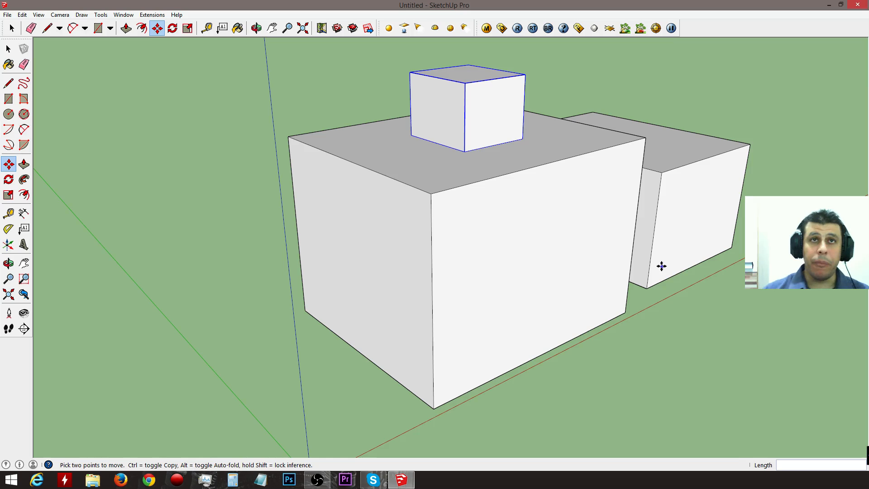
{"action": "key", "text": "space"}
{"action": "middle_click_drag", "start_coordinate": [730, 276], "coordinate": [728, 286]}
{"action": "left_click_drag", "start_coordinate": [727, 286], "coordinate": [442, 330]}
{"action": "key", "text": "space"}
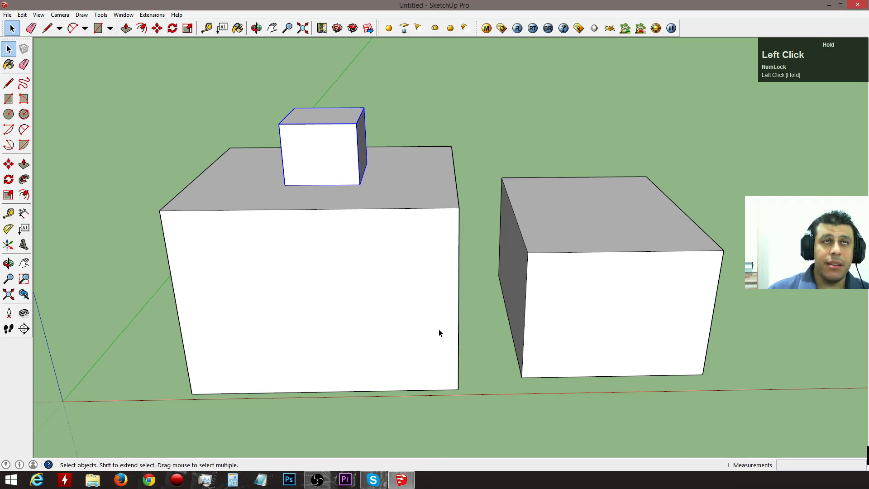
{"action": "key", "text": "m"}
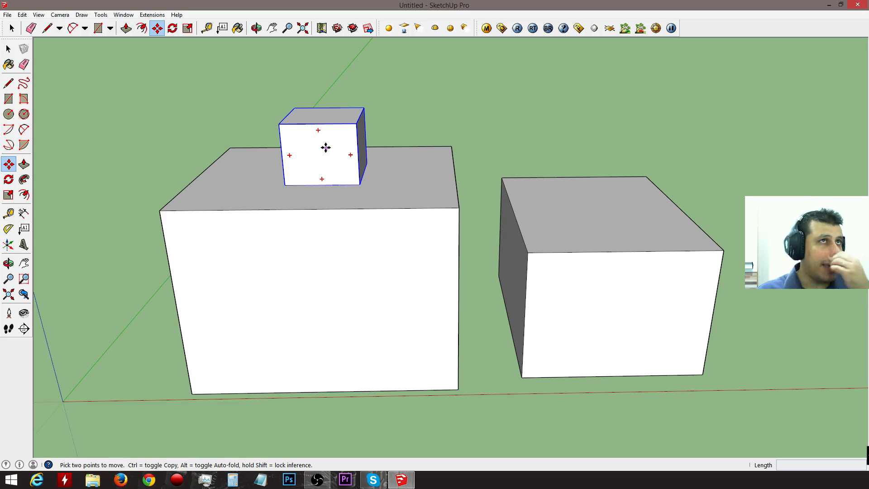
{"action": "key", "text": "space"}
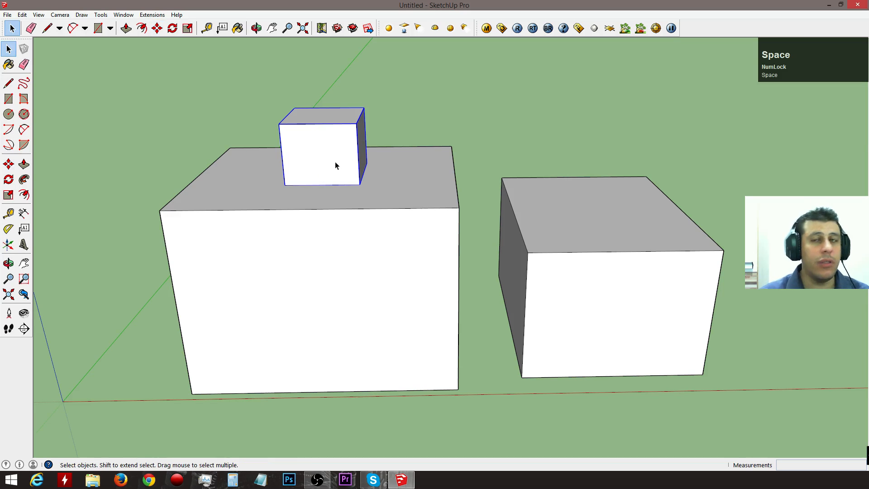
{"action": "middle_click_drag", "start_coordinate": [333, 181], "coordinate": [414, 201]}
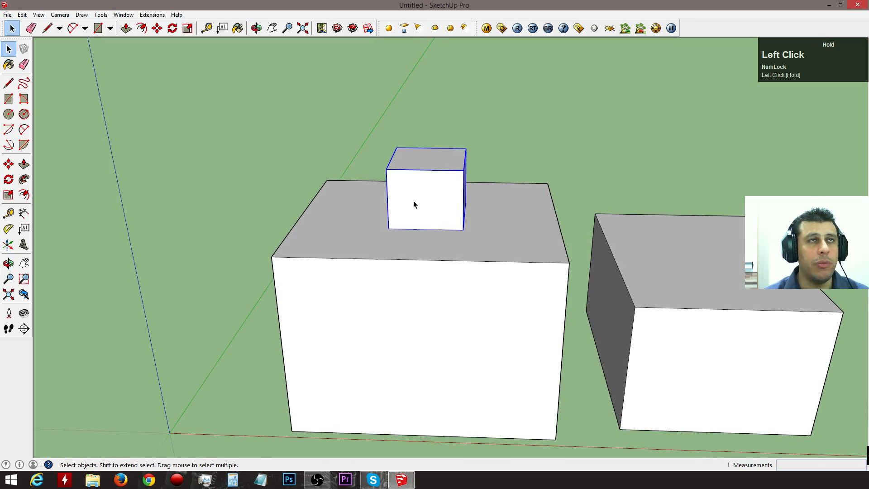
{"action": "scroll", "coordinate": [439, 171], "scroll_direction": "up", "scroll_amount": 6}
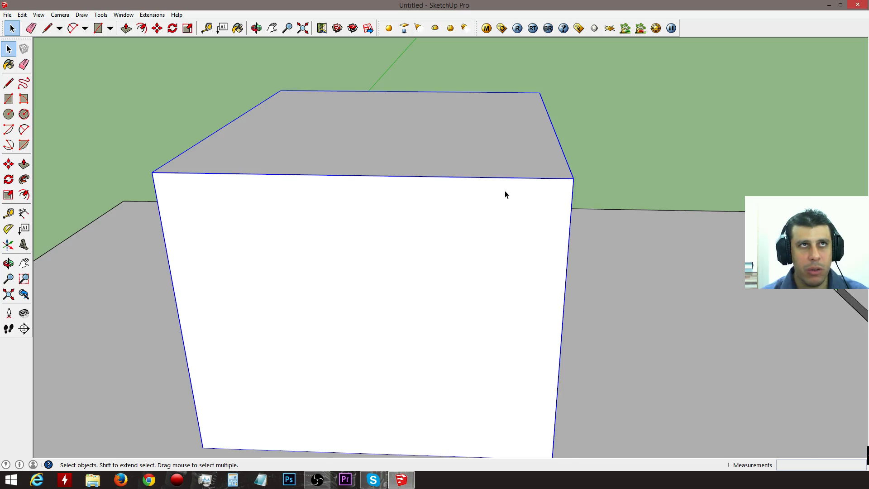
{"action": "scroll", "coordinate": [505, 192], "scroll_direction": "down", "scroll_amount": 3}
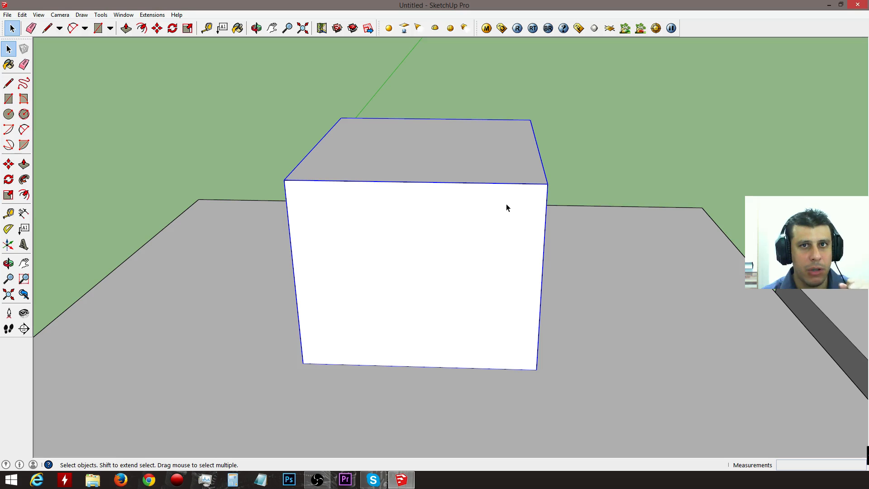
Try rotating the small box group about a side face's centre with the Move tool's rotation grips, and inspect the top face's grips
{"action": "key", "text": "m"}
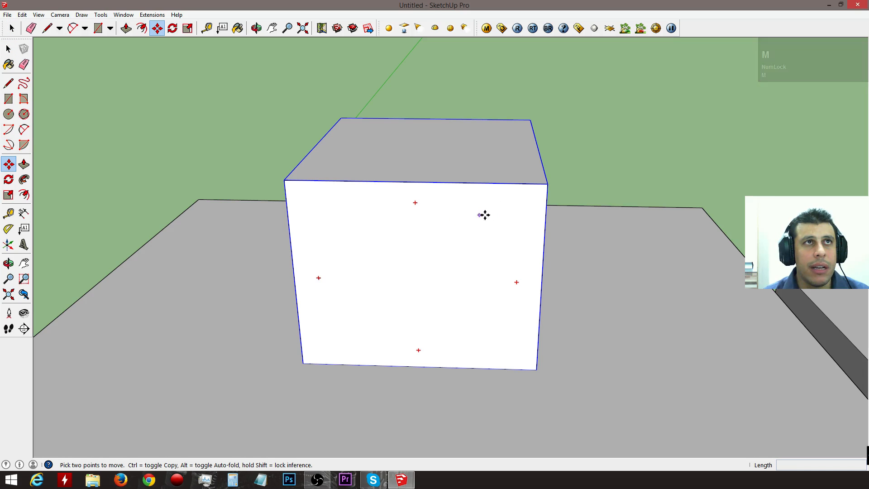
{"action": "key", "text": "q"}
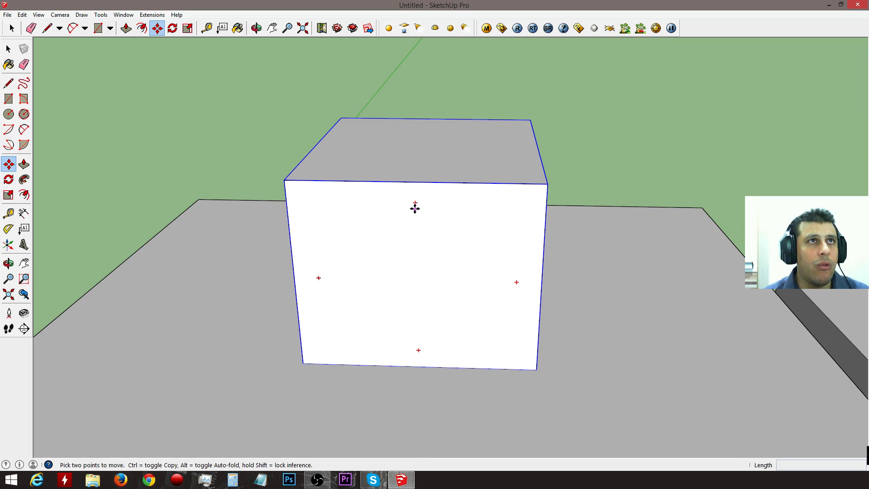
{"action": "middle_click_drag", "start_coordinate": [613, 223], "coordinate": [251, 224]}
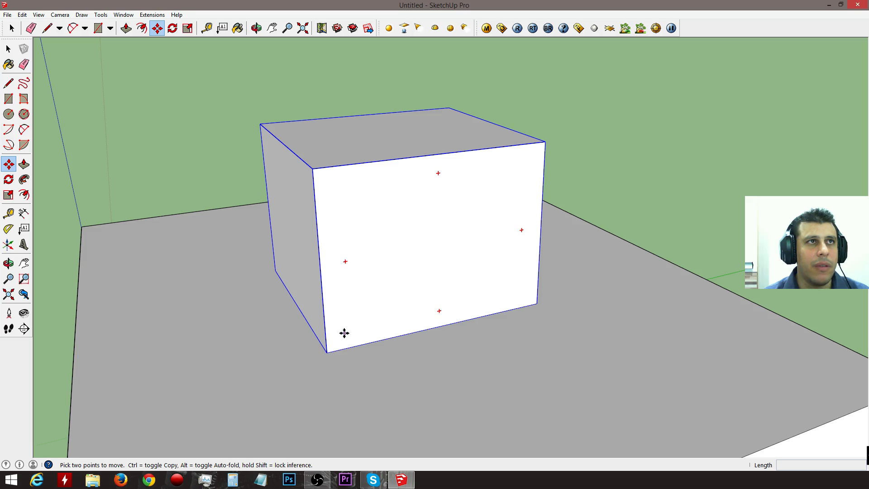
{"action": "key", "text": "q"}
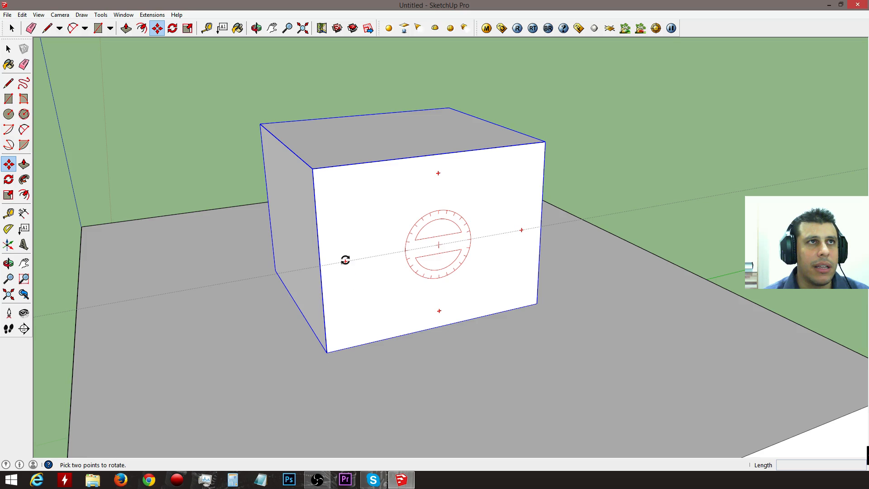
{"action": "left_click", "coordinate": [345, 260]}
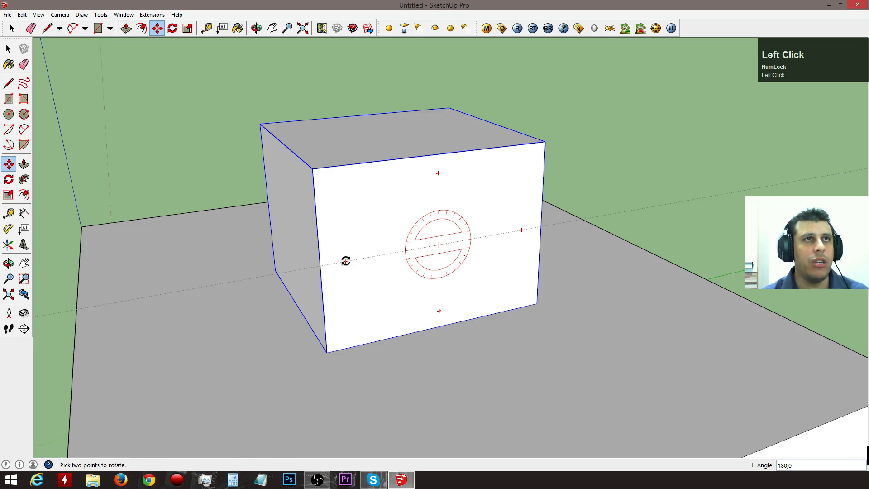
{"action": "key", "text": "Escape"}
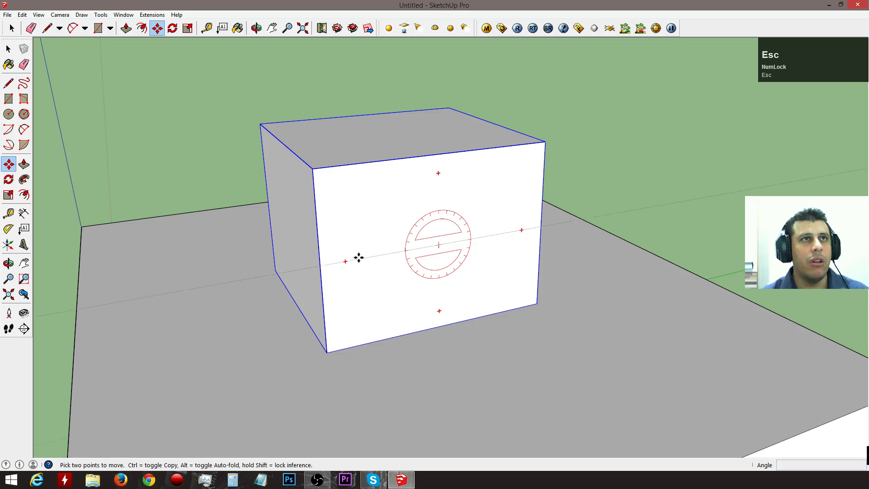
{"action": "left_click", "coordinate": [522, 230]}
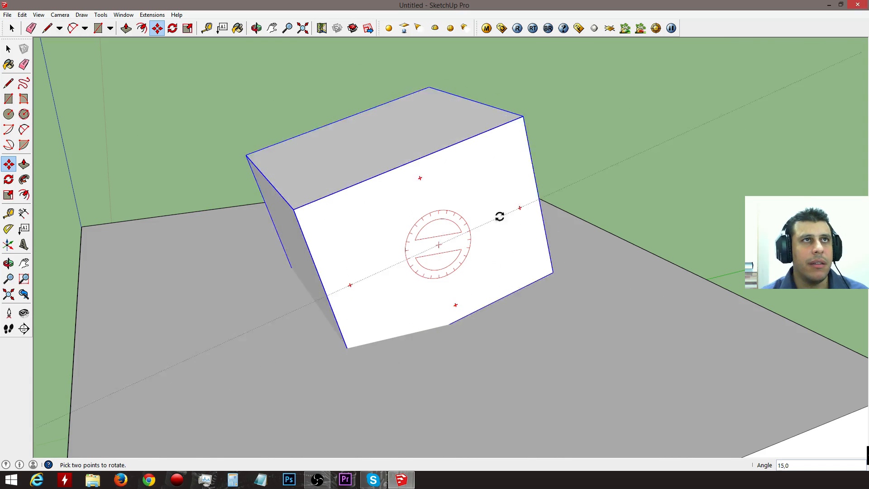
{"action": "key", "text": "Escape"}
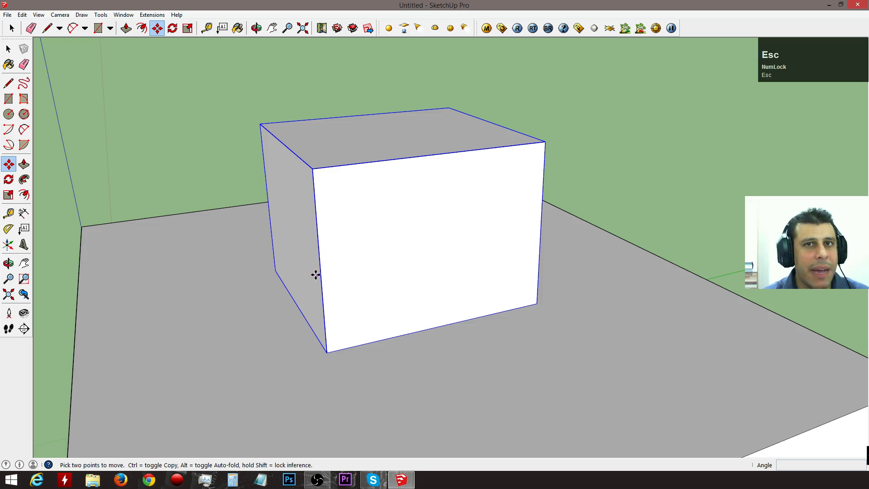
{"action": "middle_click_drag", "start_coordinate": [421, 303], "coordinate": [692, 421]}
{"action": "middle_click_drag", "start_coordinate": [396, 263], "coordinate": [459, 322]}
{"action": "key", "text": "q"}
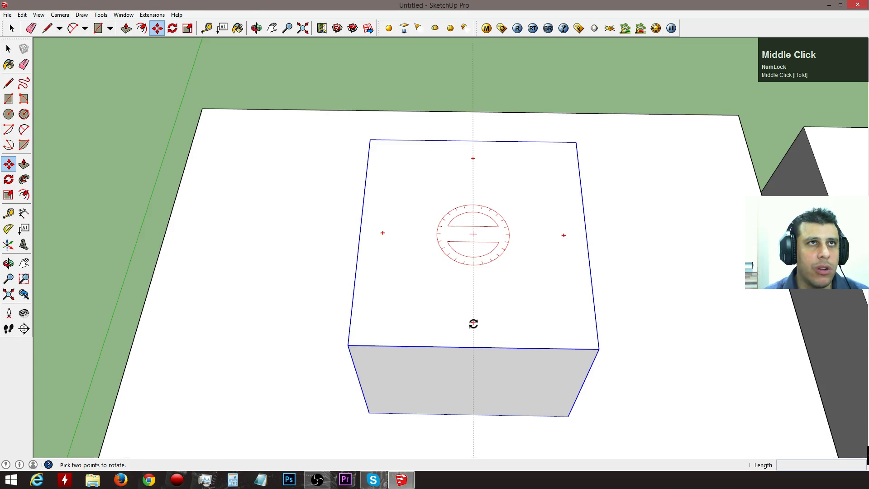
Draw a circle with a radius of about 1.03 m on the ground beside the second large box and pull it up into a cylinder
{"action": "scroll", "coordinate": [491, 253], "scroll_direction": "down", "scroll_amount": 8}
{"action": "key", "text": "o"}
{"action": "left_click_drag", "start_coordinate": [670, 350], "coordinate": [249, 256]}
{"action": "key", "text": "space"}
{"action": "key", "text": "c"}
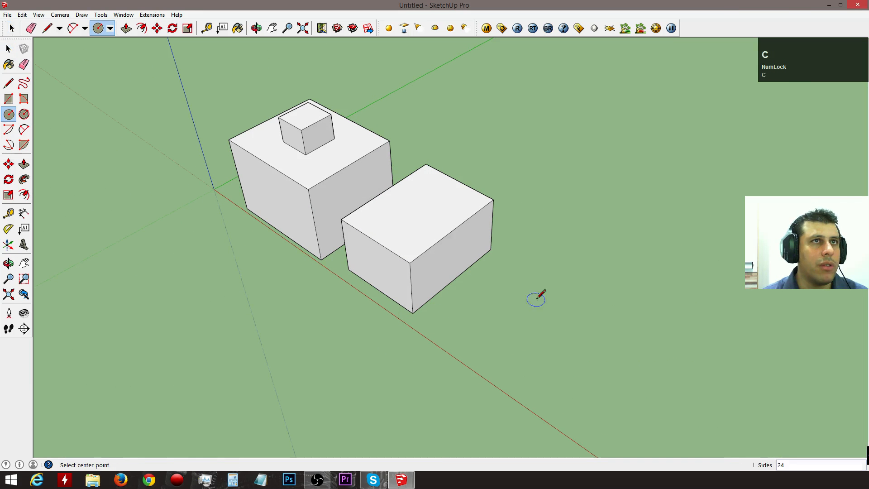
{"action": "left_click", "coordinate": [532, 322]}
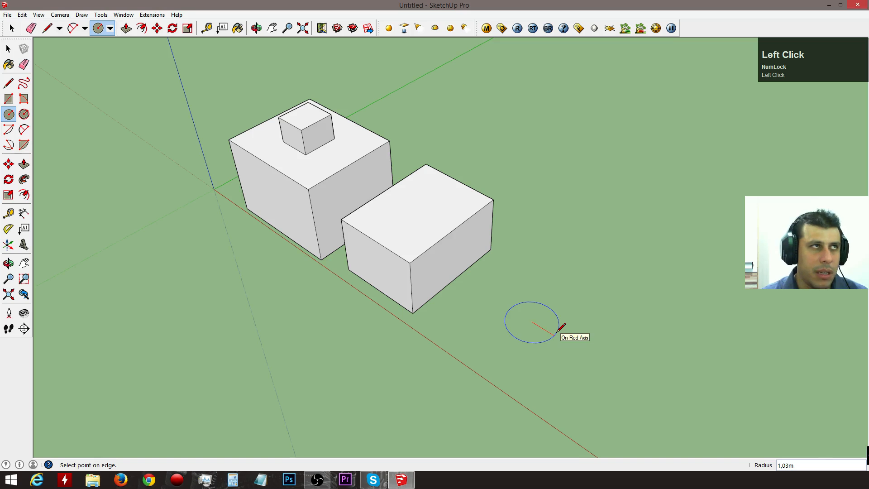
{"action": "left_click", "coordinate": [558, 333]}
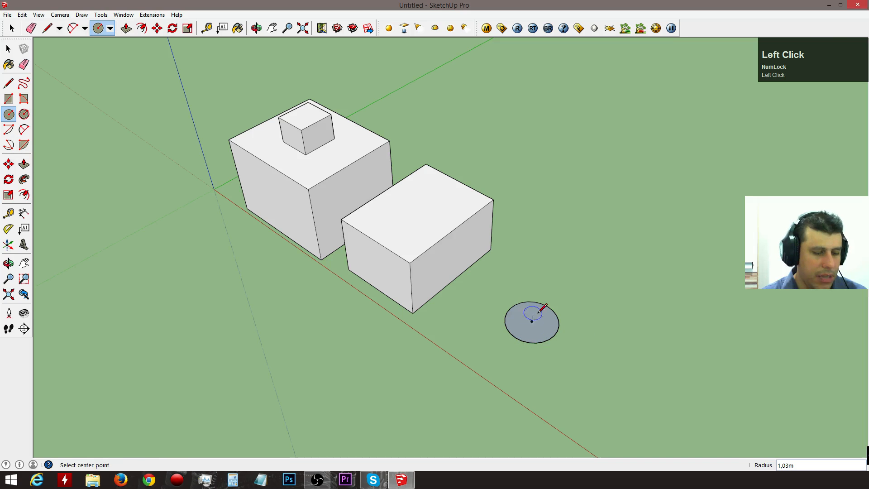
{"action": "key", "text": "p"}
{"action": "left_click_drag", "start_coordinate": [537, 316], "coordinate": [563, 240]}
Select all of the cylinder's connected geometry and make it a group
{"action": "key", "text": "space"}
{"action": "triple_click", "coordinate": [541, 267]}
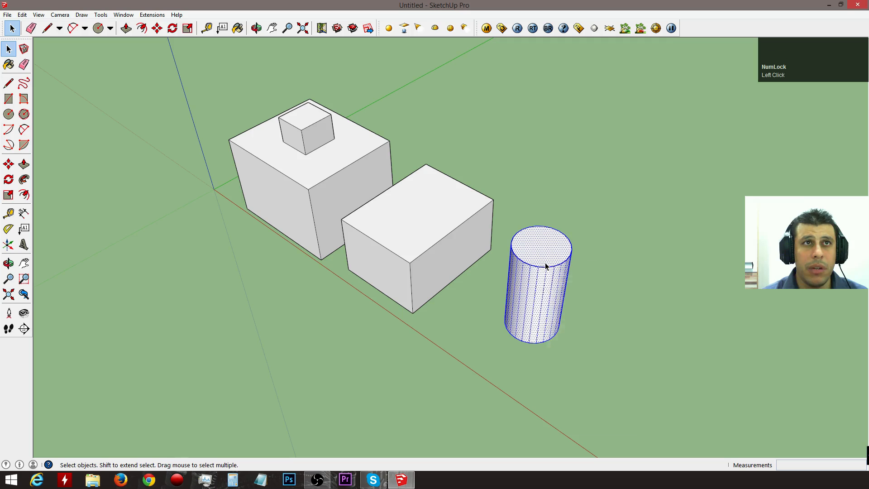
{"action": "right_click", "coordinate": [545, 263]}
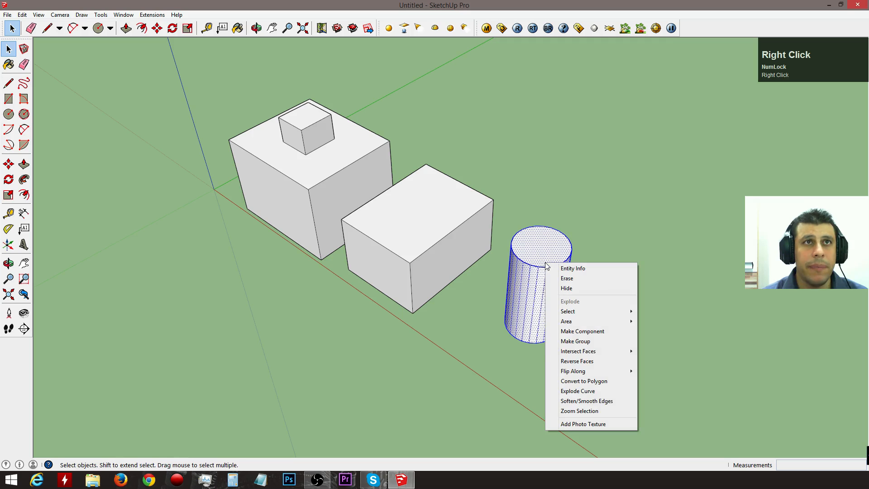
{"action": "left_click", "coordinate": [575, 341]}
{"action": "middle_click_drag", "start_coordinate": [612, 314], "coordinate": [458, 297]}
{"action": "scroll", "coordinate": [485, 286], "scroll_direction": "up", "scroll_amount": 3}
{"action": "scroll", "coordinate": [485, 286], "scroll_direction": "up", "scroll_amount": 2}
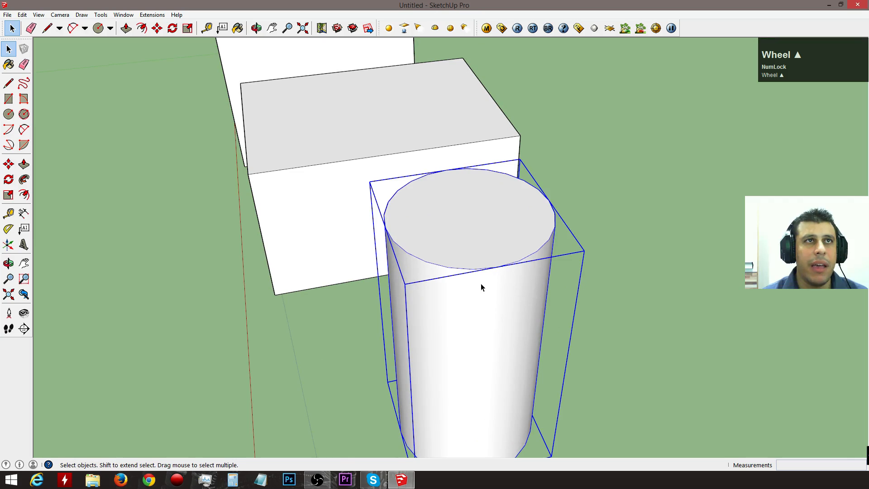
Inspect the cylinder group's rotation grips with the Move tool from several viewing angles
{"action": "key", "text": "m"}
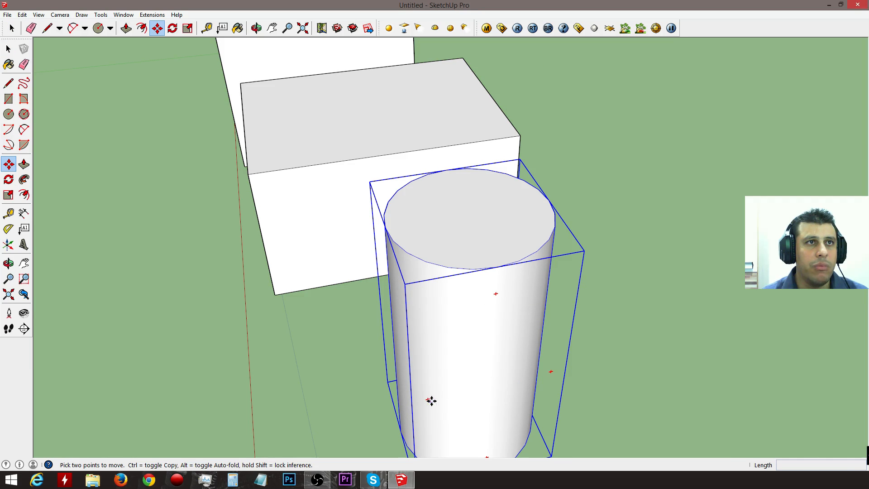
{"action": "middle_click_drag", "start_coordinate": [449, 364], "coordinate": [641, 317]}
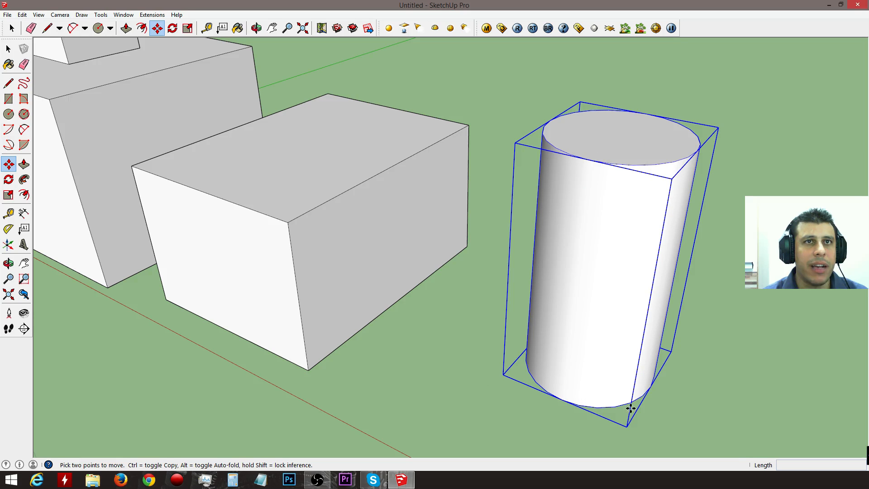
{"action": "middle_click_drag", "start_coordinate": [674, 384], "coordinate": [641, 318]}
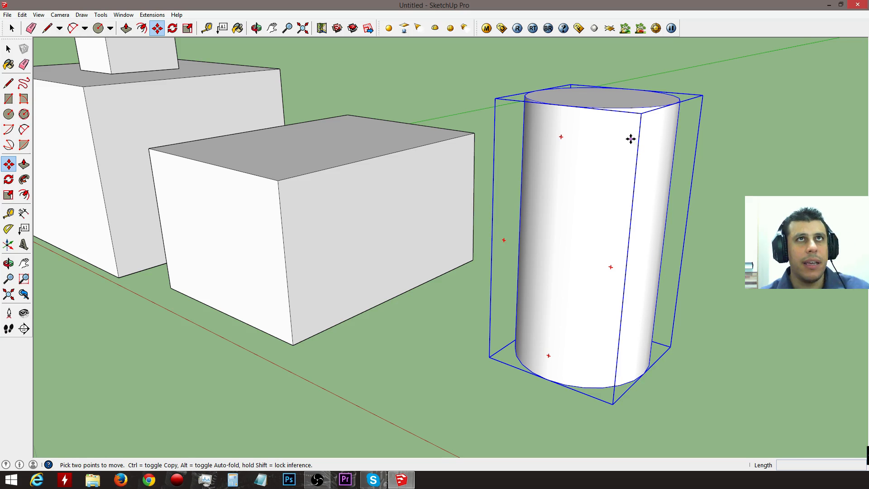
{"action": "middle_click_drag", "start_coordinate": [610, 180], "coordinate": [595, 227]}
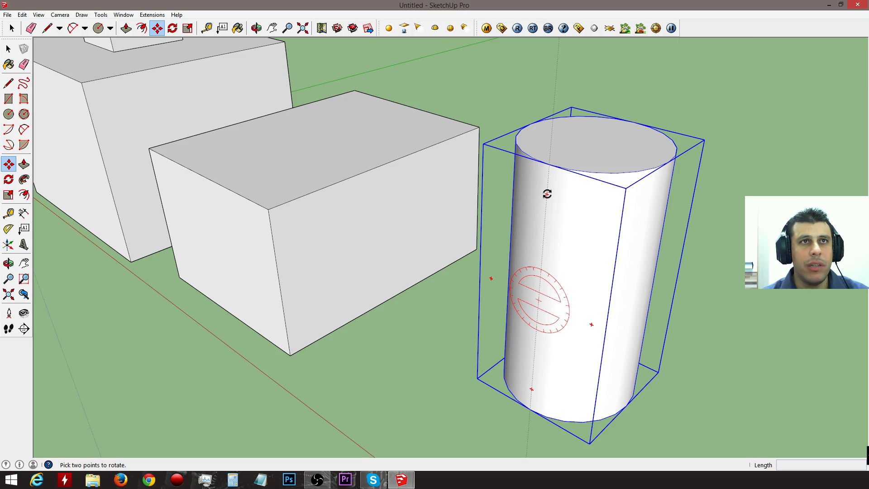
{"action": "mouse_move", "coordinate": [583, 222]}
{"action": "middle_mouse_down"}
{"action": "mouse_move", "coordinate": [658, 229]}
{"action": "mouse_move", "coordinate": [586, 207]}
{"action": "middle_mouse_up"}
{"action": "scroll", "coordinate": [436, 222], "scroll_direction": "down", "scroll_amount": 1}
{"action": "scroll", "coordinate": [436, 223], "scroll_direction": "down", "scroll_amount": 3}
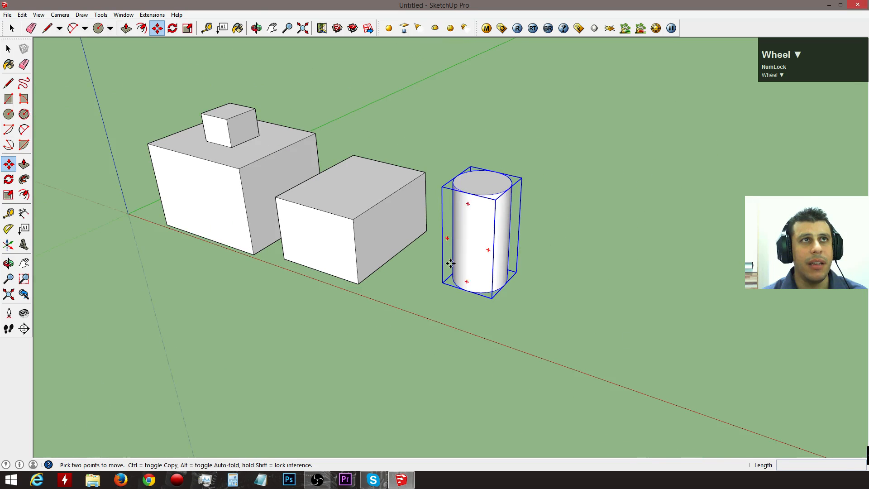
Draw a rectangle of about 4.68 m by 2.96 m flat on the ground beyond the cylinder
{"action": "key", "text": "r"}
{"action": "left_click", "coordinate": [558, 349]}
{"action": "left_click", "coordinate": [730, 343]}
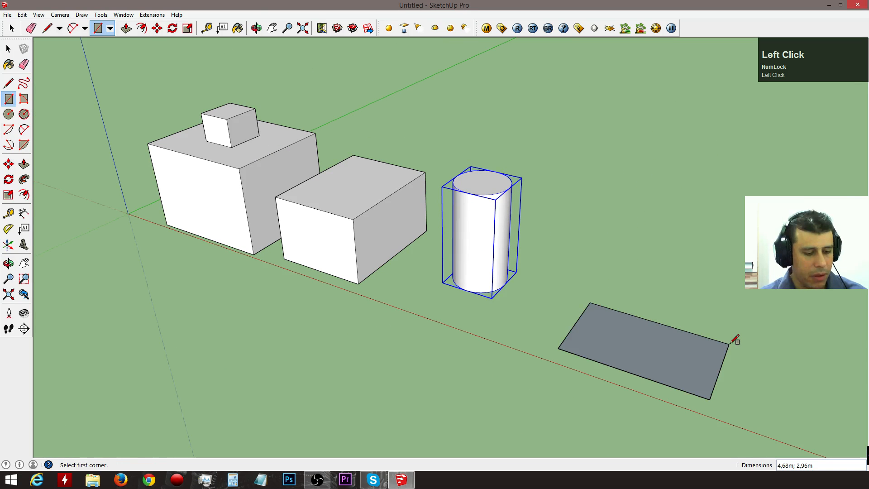
Select the flat rectangle's face and its edges and make them a group
{"action": "key", "text": "space"}
{"action": "right_click", "coordinate": [648, 349]}
{"action": "left_click", "coordinate": [605, 359]}
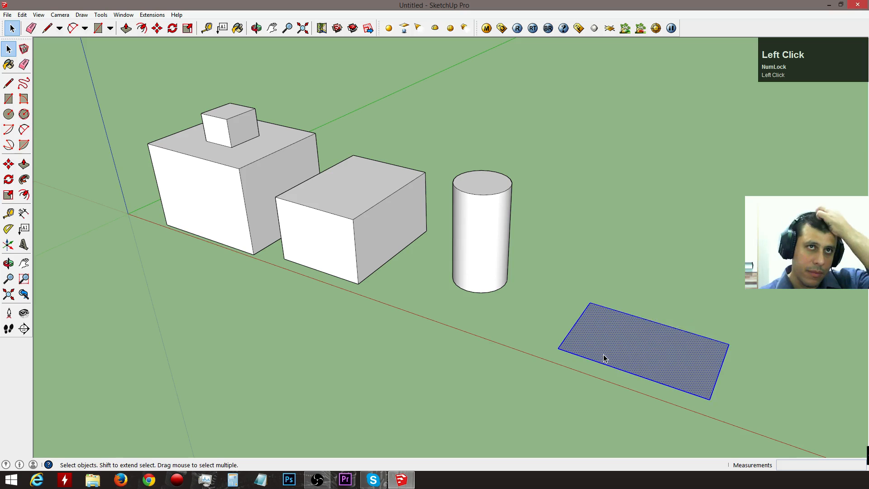
{"action": "right_click", "coordinate": [604, 358]}
{"action": "left_click", "coordinate": [638, 317]}
{"action": "right_click", "coordinate": [635, 332]}
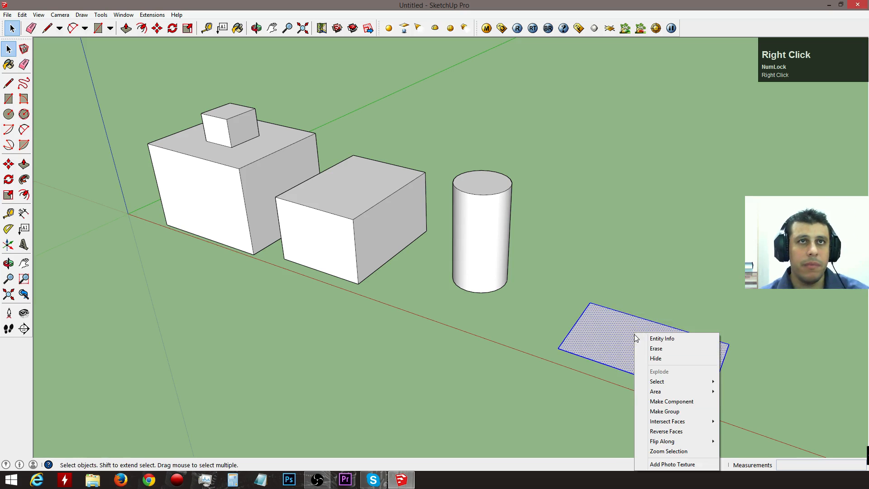
{"action": "left_click", "coordinate": [677, 412]}
Examine the flat rectangle group's rotation grips with the Move tool from low and steep viewing angles
{"action": "middle_click_drag", "start_coordinate": [687, 363], "coordinate": [557, 316]}
{"action": "scroll", "coordinate": [556, 319], "scroll_direction": "up", "scroll_amount": 3}
{"action": "scroll", "coordinate": [556, 319], "scroll_direction": "up", "scroll_amount": 6}
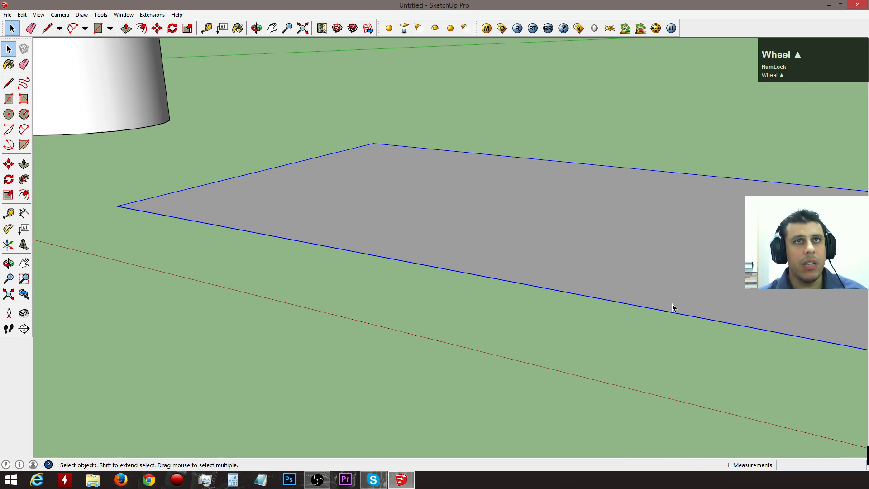
{"action": "scroll", "coordinate": [568, 289], "scroll_direction": "down", "scroll_amount": 3}
{"action": "middle_click_drag", "start_coordinate": [568, 290], "coordinate": [671, 249]}
{"action": "key", "text": "m"}
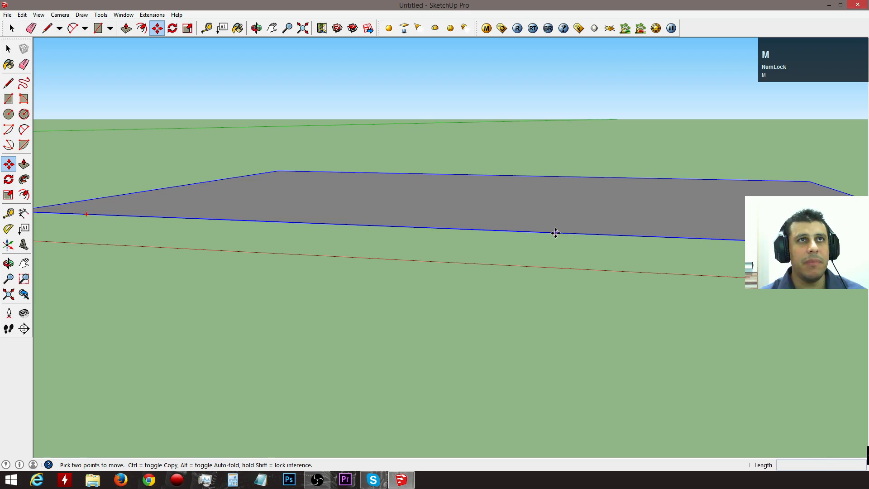
{"action": "scroll", "coordinate": [559, 233], "scroll_direction": "down", "scroll_amount": 2}
{"action": "key", "text": "q"}
{"action": "key", "text": "m"}
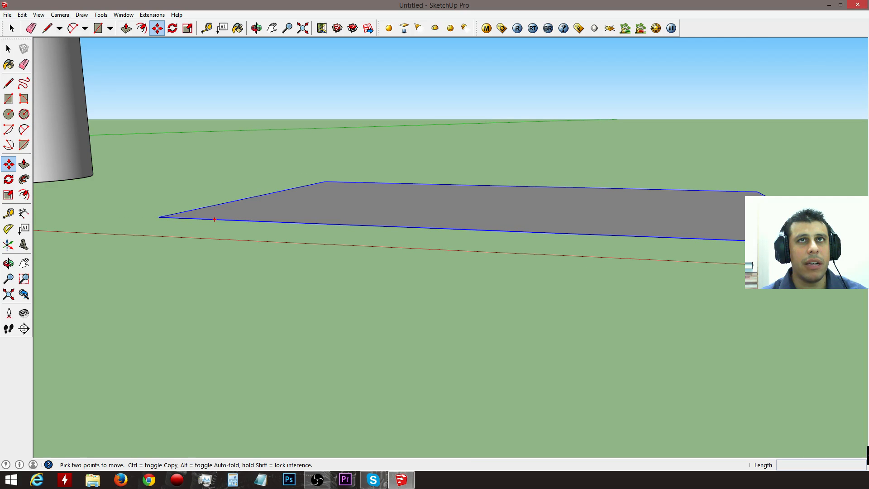
{"action": "middle_click_drag", "start_coordinate": [735, 240], "coordinate": [735, 446]}
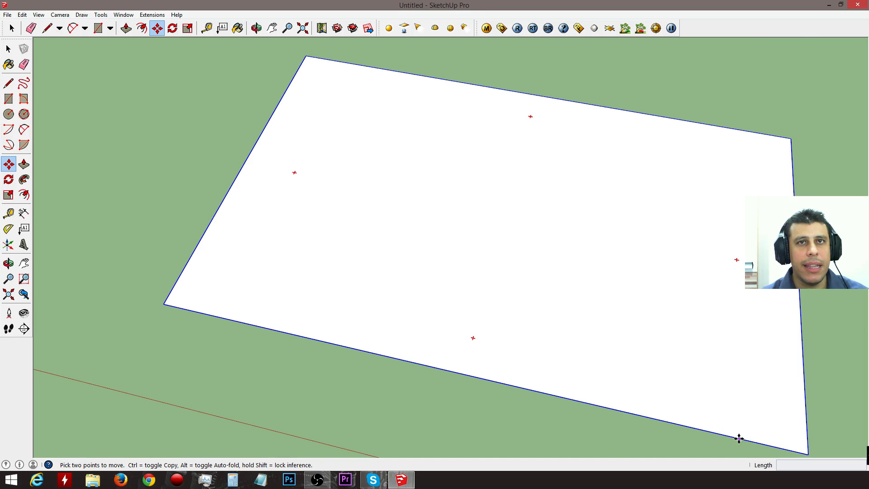
{"action": "key", "text": "q"}
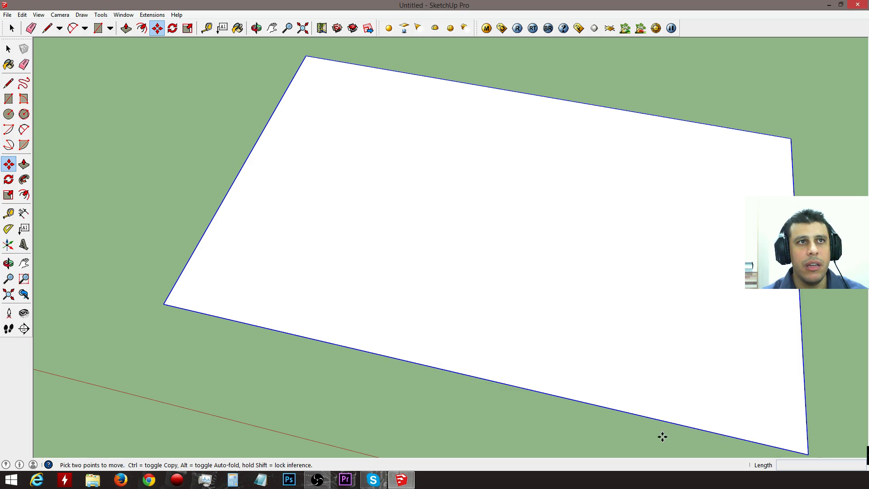
{"action": "key", "text": "q"}
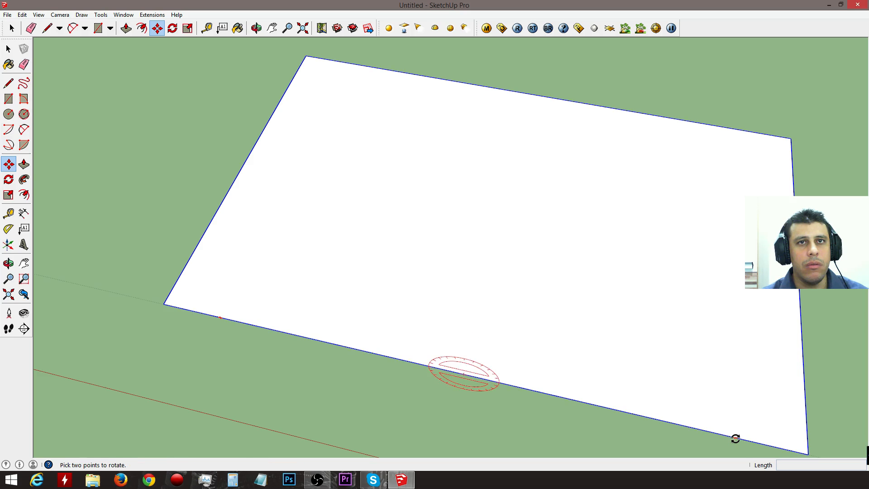
Try rotating the flat rectangle group from the rotation grip on its long front edge
{"action": "middle_click_drag", "start_coordinate": [734, 436], "coordinate": [736, 326]}
{"action": "left_click", "coordinate": [779, 291]}
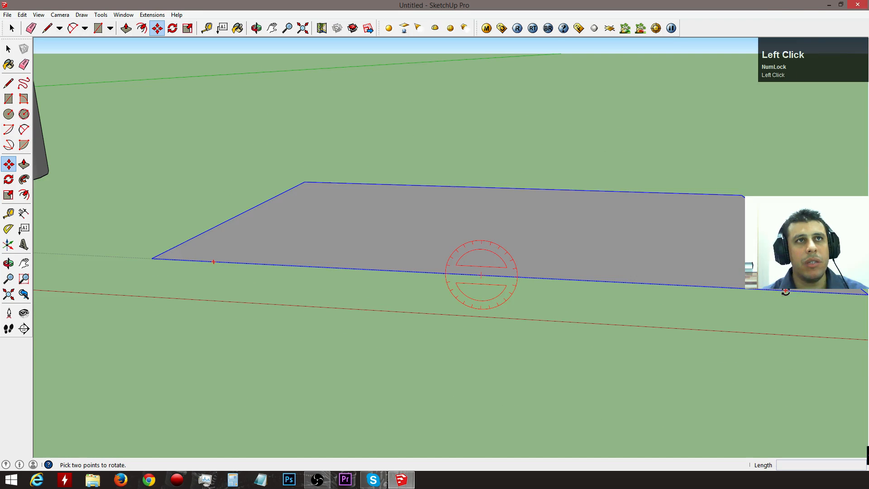
{"action": "key", "text": "Escape"}
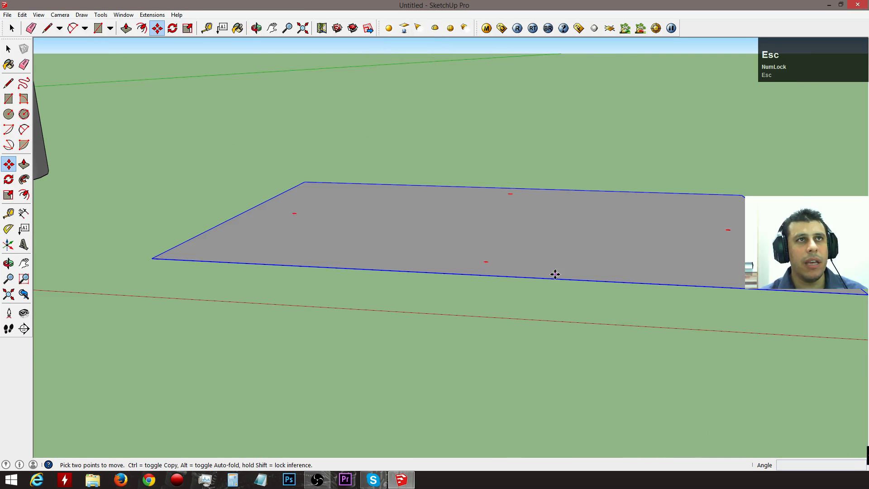
Rotate the flat rectangle group 75° about its centre in the ground plane using the Move tool's rotation grip
{"action": "middle_click_drag", "start_coordinate": [728, 227], "coordinate": [758, 336]}
{"action": "key", "text": "q"}
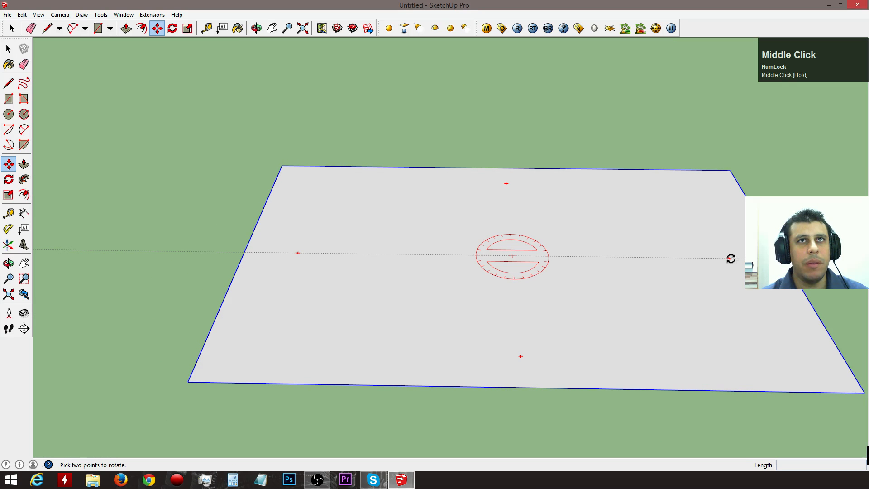
{"action": "left_click", "coordinate": [729, 258]}
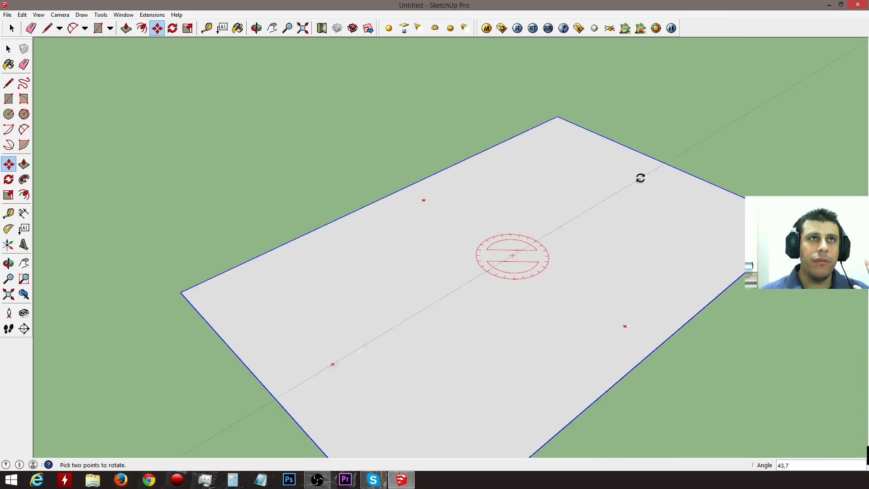
{"action": "left_click", "coordinate": [542, 165]}
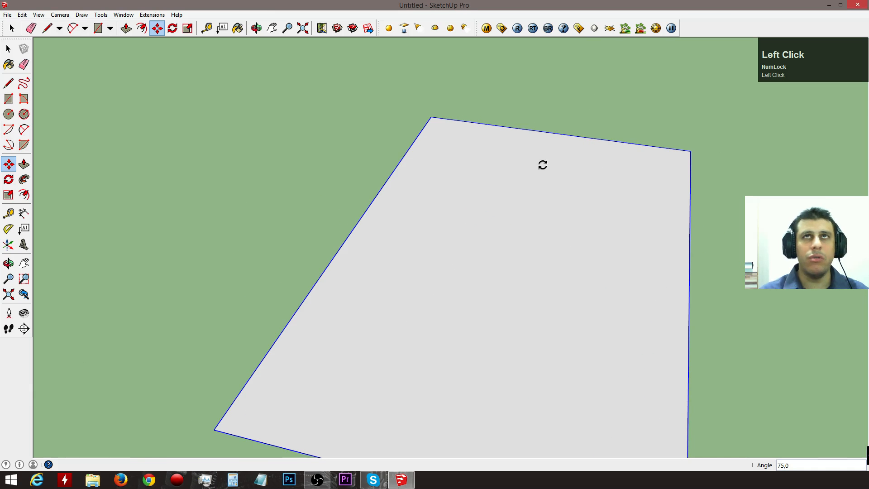
Delete the rotated flat rectangle group beyond the cylinder
{"action": "scroll", "coordinate": [586, 246], "scroll_direction": "down", "scroll_amount": 6}
{"action": "middle_click_drag", "start_coordinate": [588, 252], "coordinate": [813, 382]}
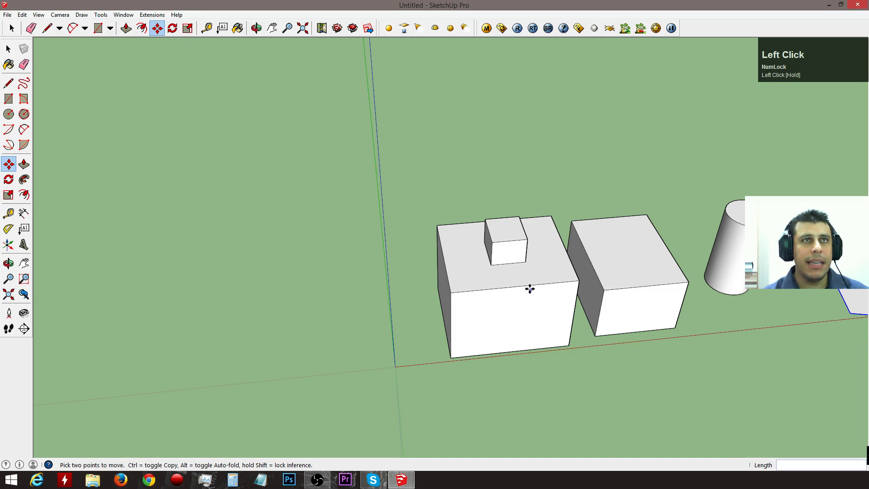
{"action": "key", "text": "space"}
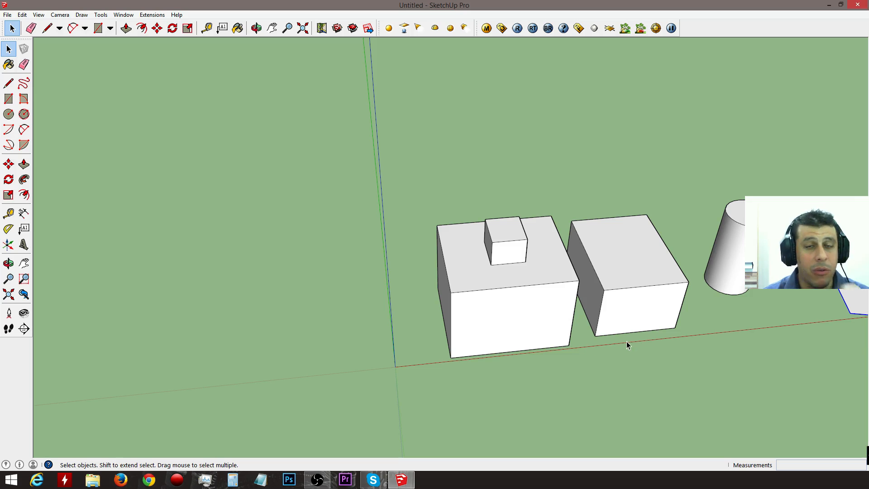
{"action": "middle_click_drag", "start_coordinate": [700, 367], "coordinate": [355, 352]}
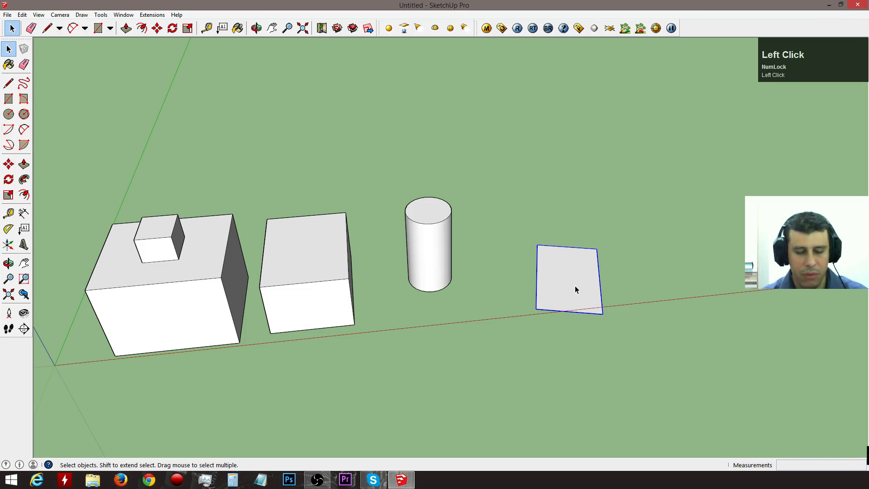
{"action": "key", "text": "Delete"}
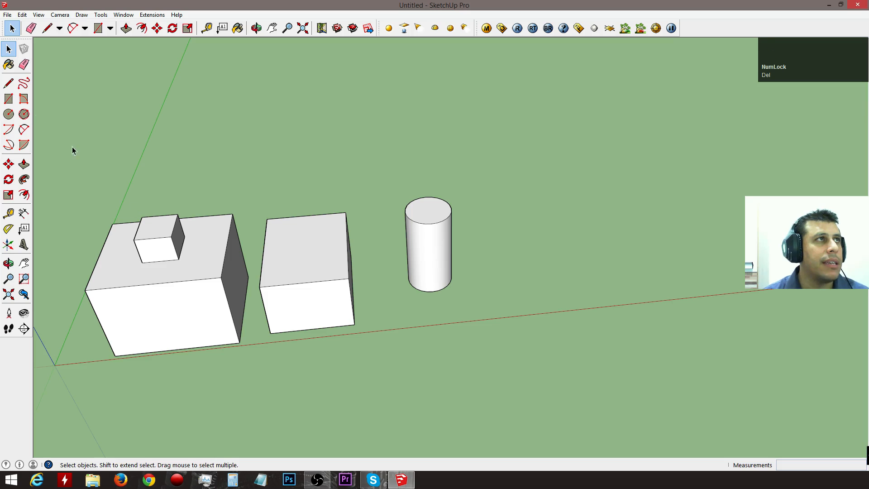
Draw a square of about 1.78 m by 1.78 m on the ground next to the cylinder
{"action": "key", "text": "r"}
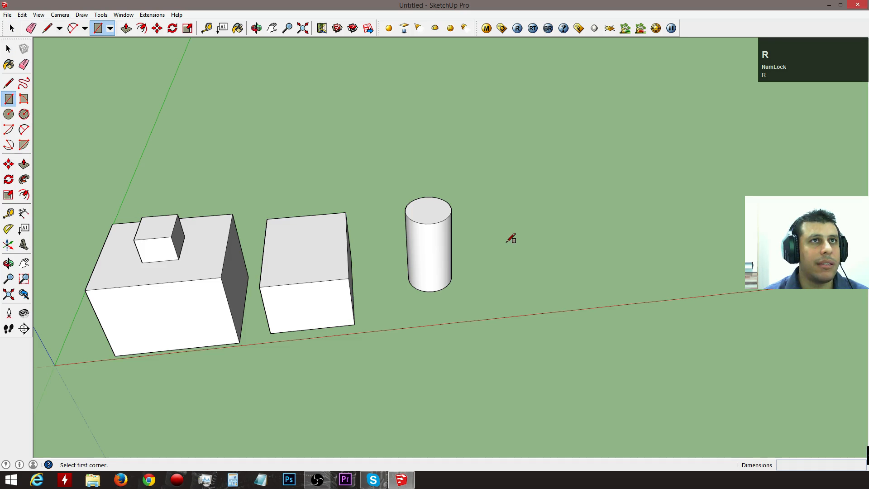
{"action": "middle_click_drag", "start_coordinate": [549, 267], "coordinate": [452, 417]}
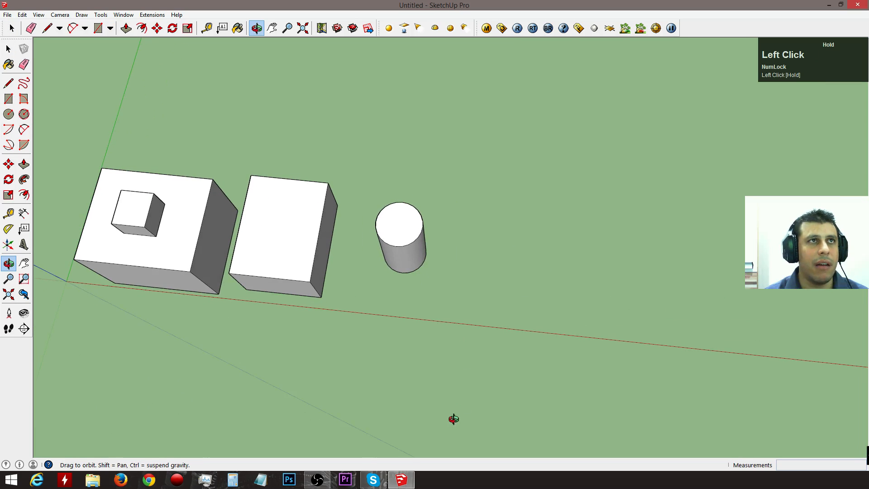
{"action": "left_click", "coordinate": [484, 297]}
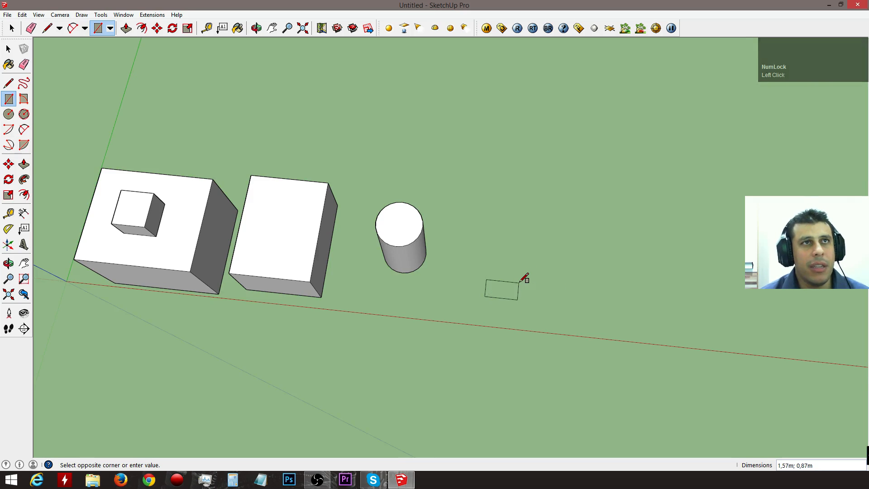
{"action": "scroll", "coordinate": [524, 277], "scroll_direction": "up", "scroll_amount": 2}
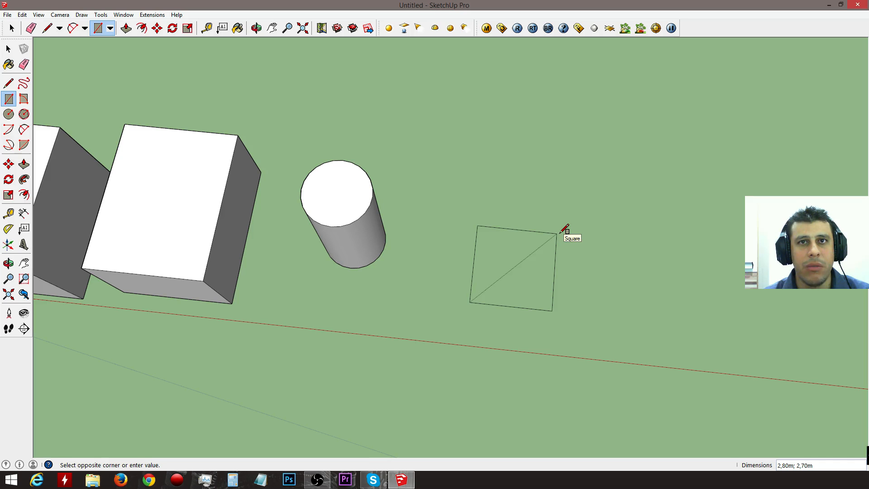
{"action": "middle_click_drag", "start_coordinate": [569, 229], "coordinate": [352, 234]}
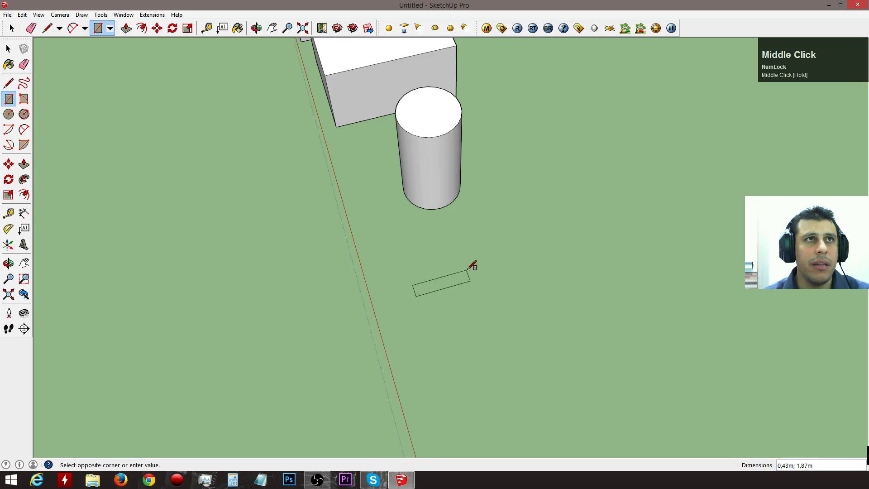
{"action": "left_click", "coordinate": [454, 234]}
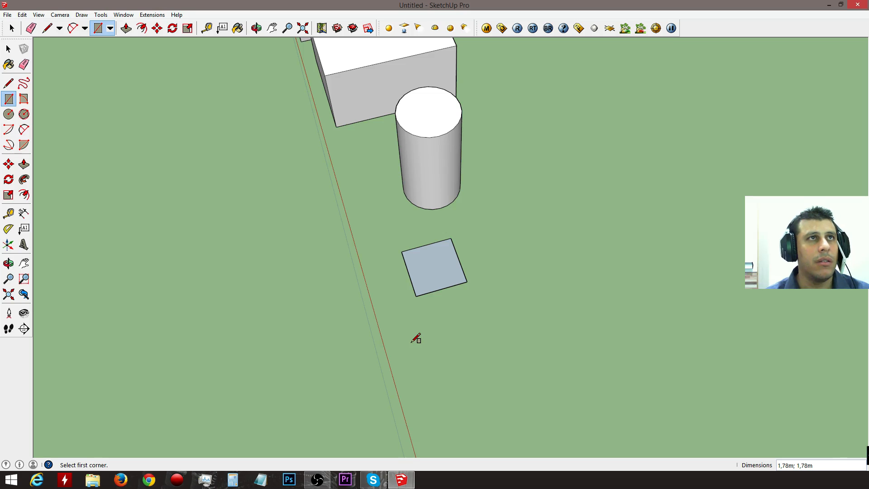
{"action": "middle_click_drag", "start_coordinate": [402, 315], "coordinate": [459, 264]}
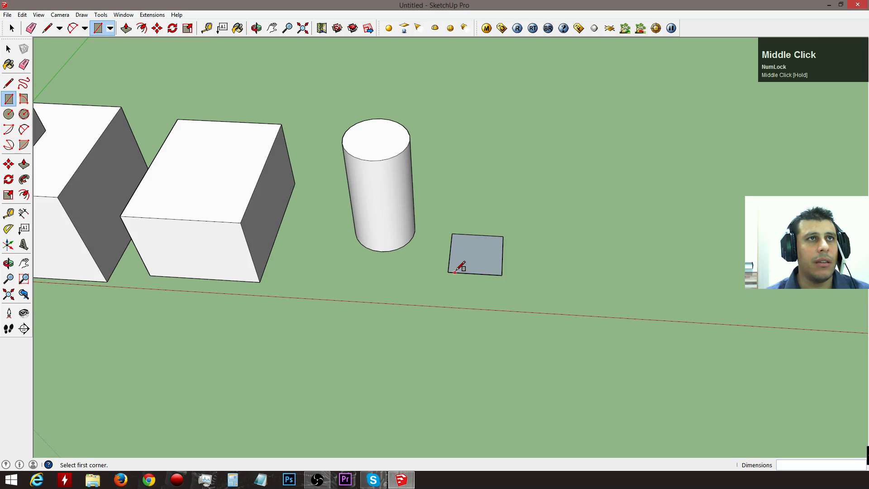
{"action": "scroll", "coordinate": [456, 267], "scroll_direction": "up", "scroll_amount": 3}
{"action": "left_click", "coordinate": [444, 272]}
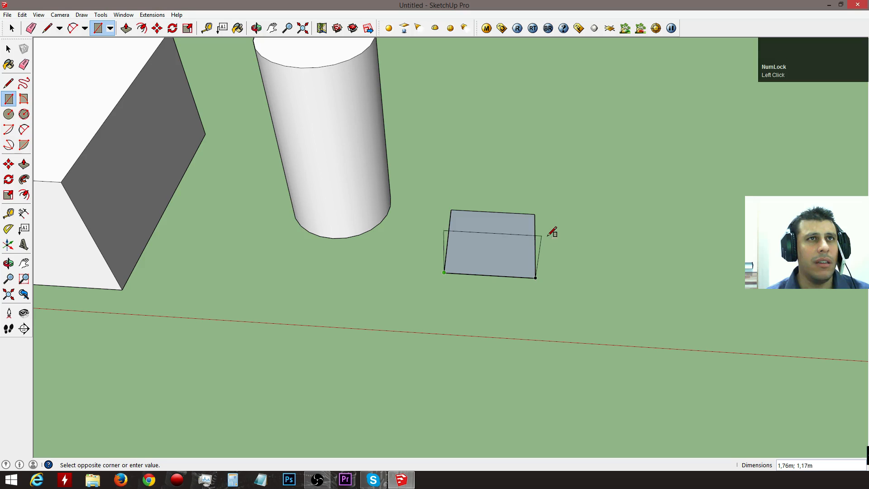
{"action": "middle_click", "coordinate": [551, 205]}
{"action": "middle_click_drag", "start_coordinate": [552, 205], "coordinate": [563, 80]}
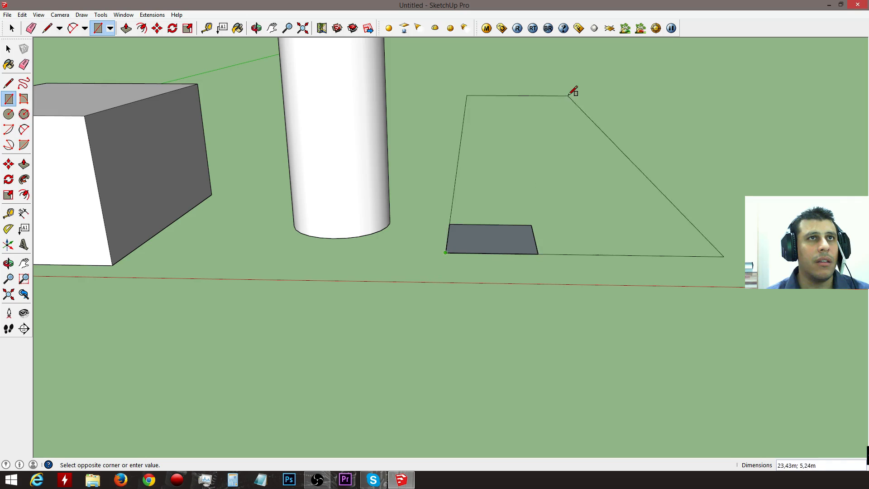
{"action": "middle_click_drag", "start_coordinate": [534, 136], "coordinate": [549, 108]}
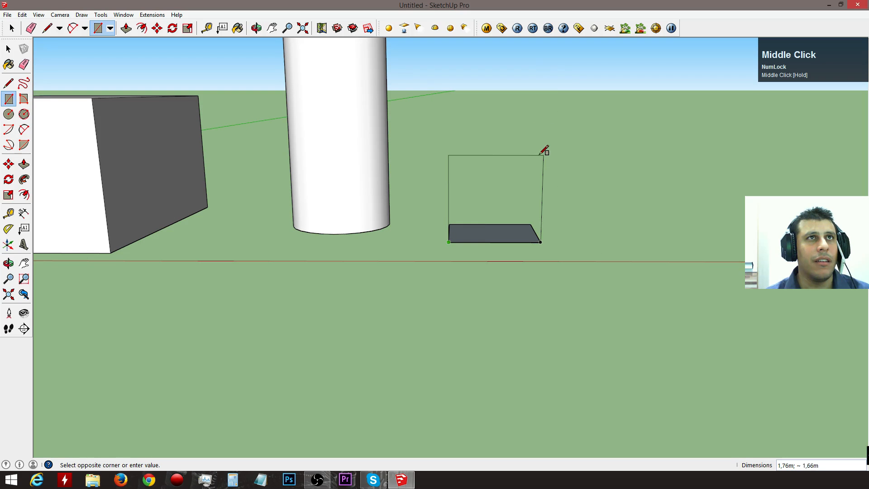
{"action": "middle_click_drag", "start_coordinate": [549, 169], "coordinate": [520, 115]}
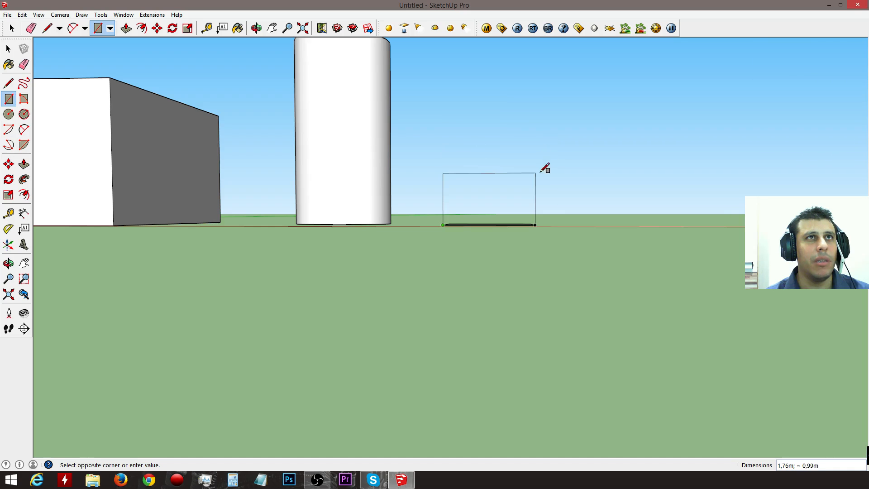
{"action": "middle_click_drag", "start_coordinate": [545, 132], "coordinate": [545, 137]}
{"action": "scroll", "coordinate": [545, 138], "scroll_direction": "up", "scroll_amount": 2}
{"action": "scroll", "coordinate": [546, 138], "scroll_direction": "up", "scroll_amount": 2}
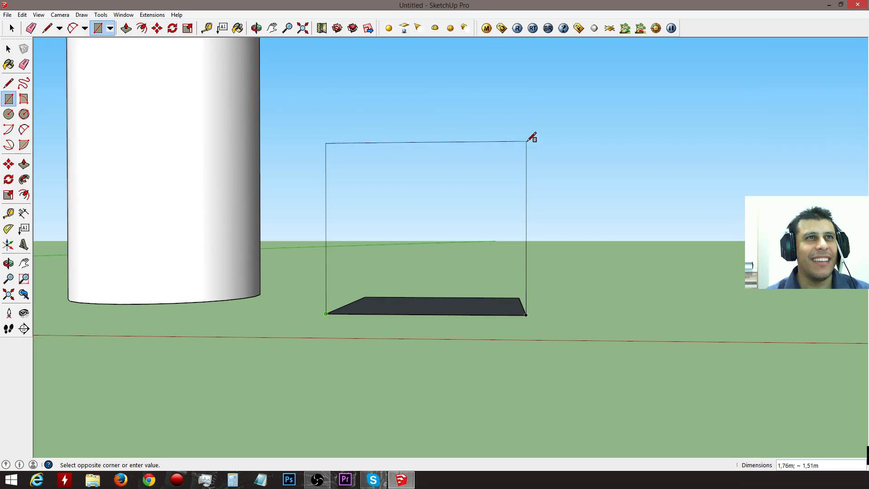
{"action": "scroll", "coordinate": [532, 150], "scroll_direction": "down", "scroll_amount": 1}
{"action": "scroll", "coordinate": [533, 149], "scroll_direction": "down", "scroll_amount": 1}
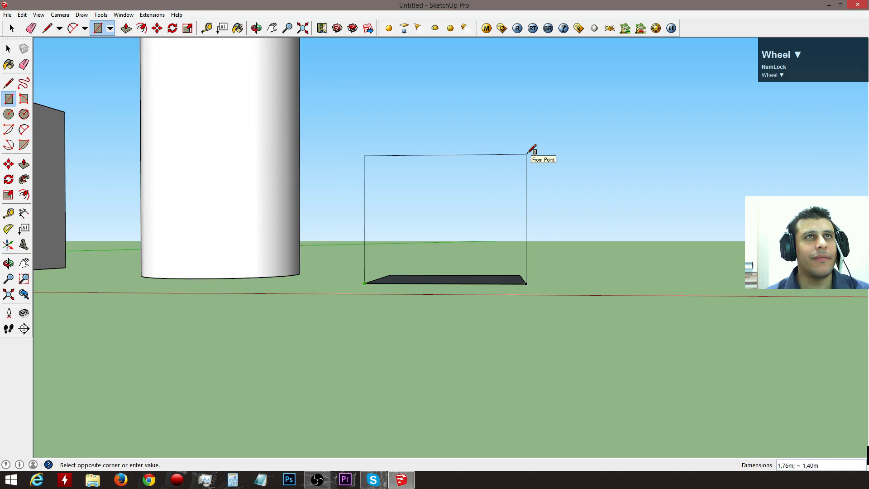
{"action": "middle_click_drag", "start_coordinate": [532, 139], "coordinate": [532, 134]}
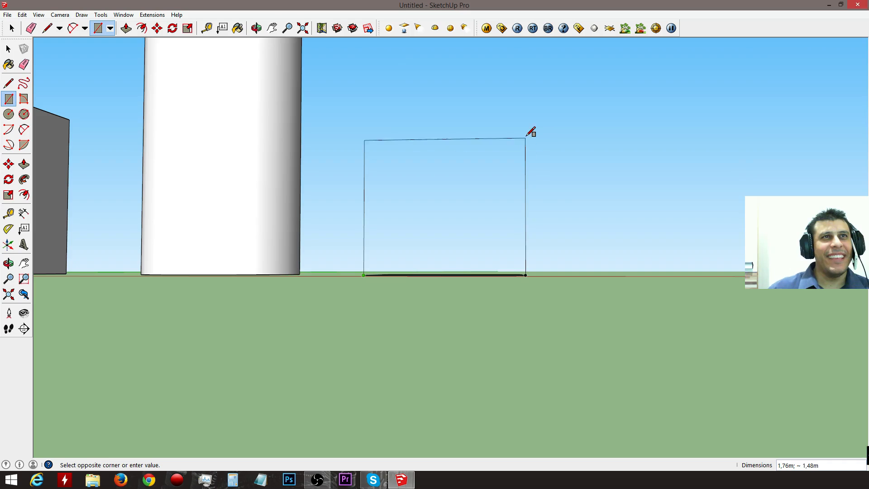
{"action": "middle_click_drag", "start_coordinate": [530, 130], "coordinate": [518, 145]}
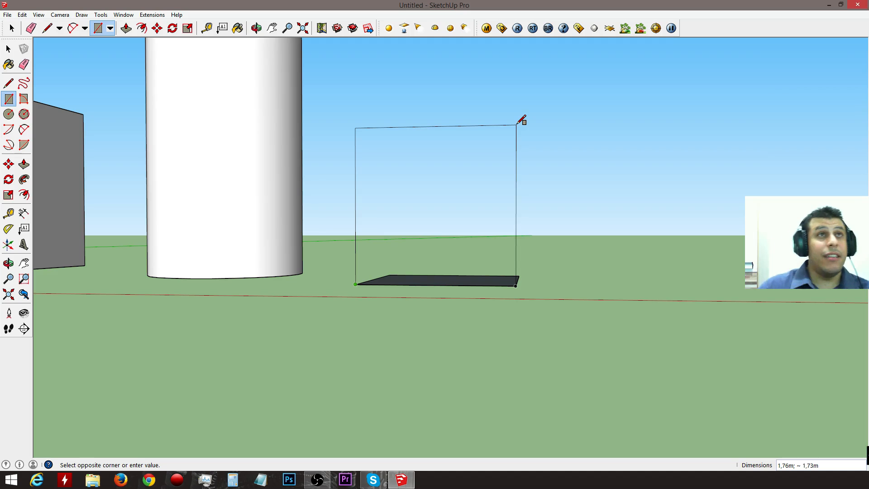
{"action": "middle_click_drag", "start_coordinate": [524, 275], "coordinate": [550, 430]}
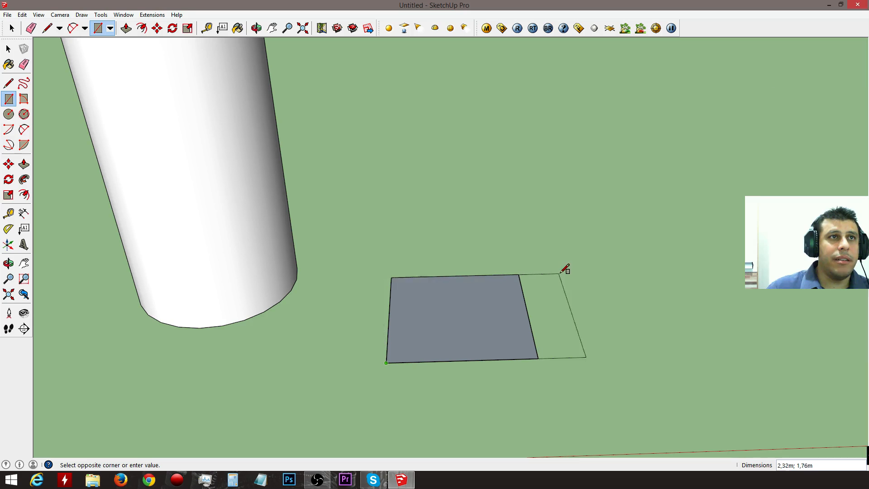
{"action": "middle_click_drag", "start_coordinate": [545, 322], "coordinate": [547, 244]}
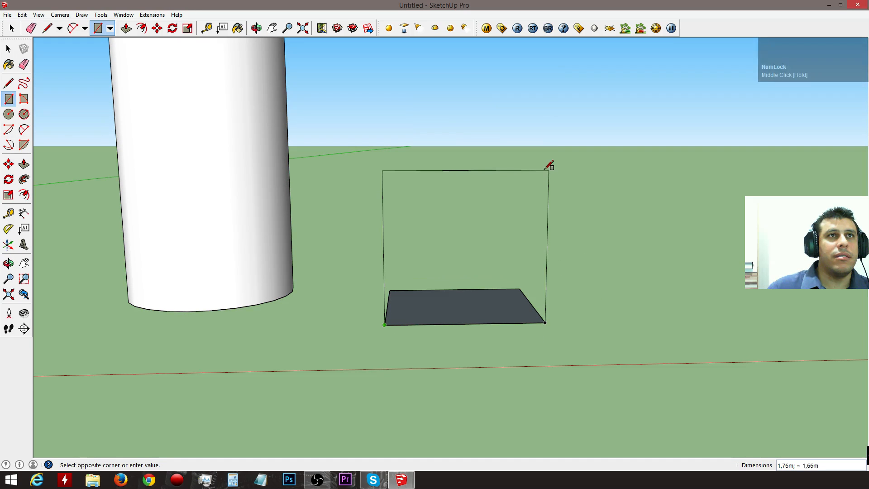
{"action": "middle_click_drag", "start_coordinate": [548, 194], "coordinate": [546, 169]}
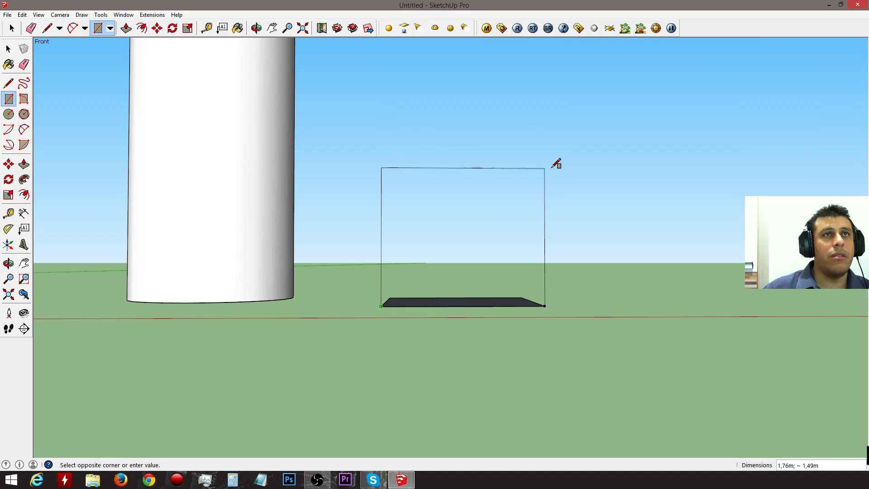
{"action": "middle_click_drag", "start_coordinate": [556, 192], "coordinate": [590, 128]}
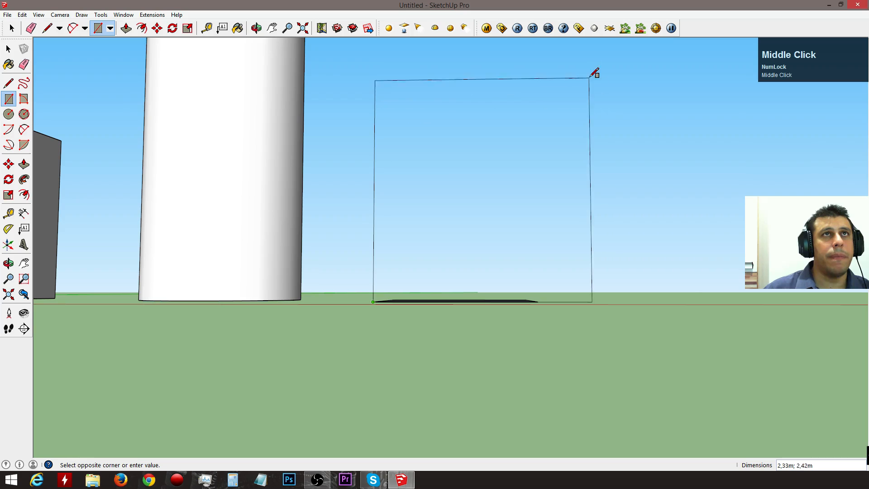
{"action": "key", "text": "Escape"}
Draw an upright rectangle along the ground square's front edge, starting from the front corner nearest the cylinder
{"action": "middle_click_drag", "start_coordinate": [554, 296], "coordinate": [519, 347]}
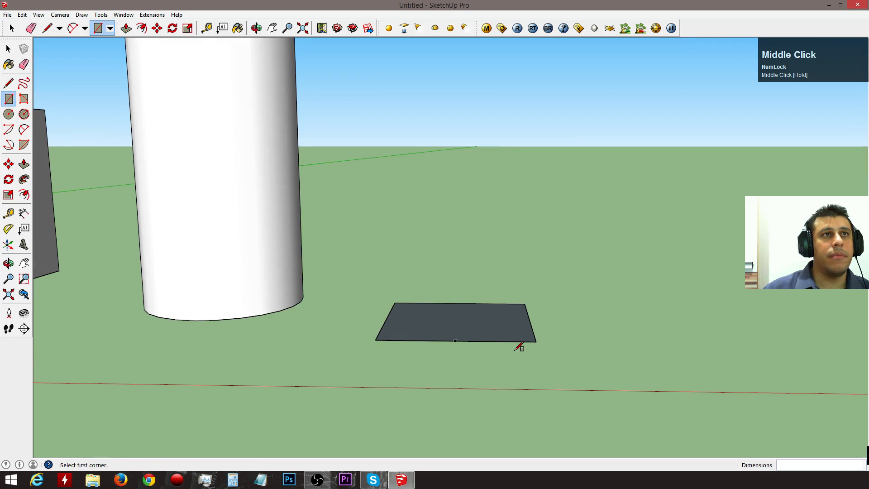
{"action": "left_click", "coordinate": [376, 339]}
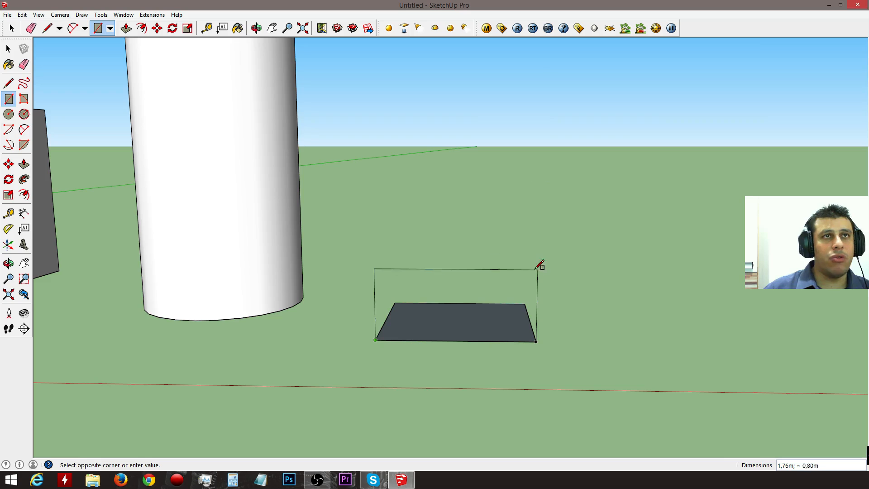
Try to draw an upright rectangle starting above the flat rectangle's front corner, with its width aligned to the opposite front corner
{"action": "key", "text": "Escape"}
{"action": "middle_click_drag", "start_coordinate": [543, 258], "coordinate": [557, 212]}
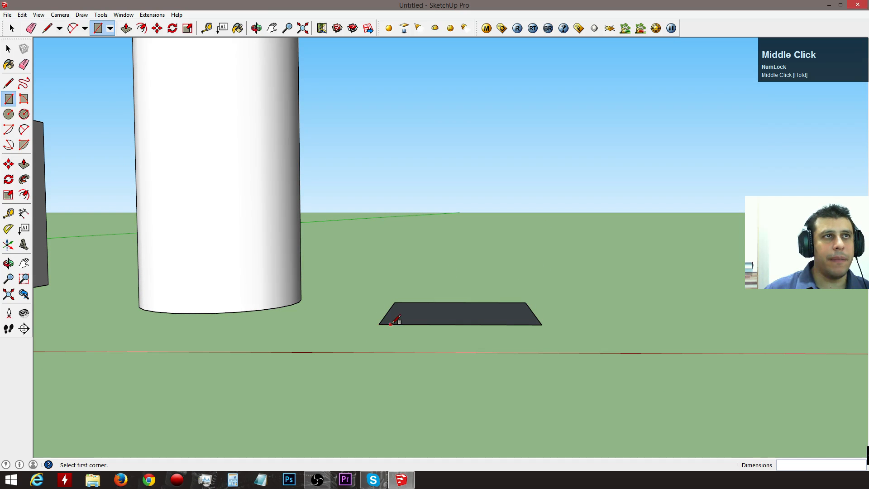
{"action": "key", "text": "shift"}
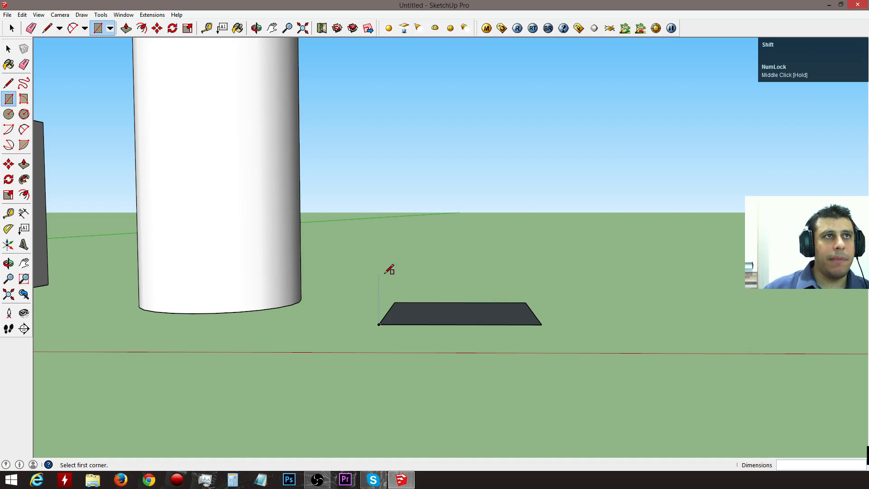
{"action": "key", "text": "shift"}
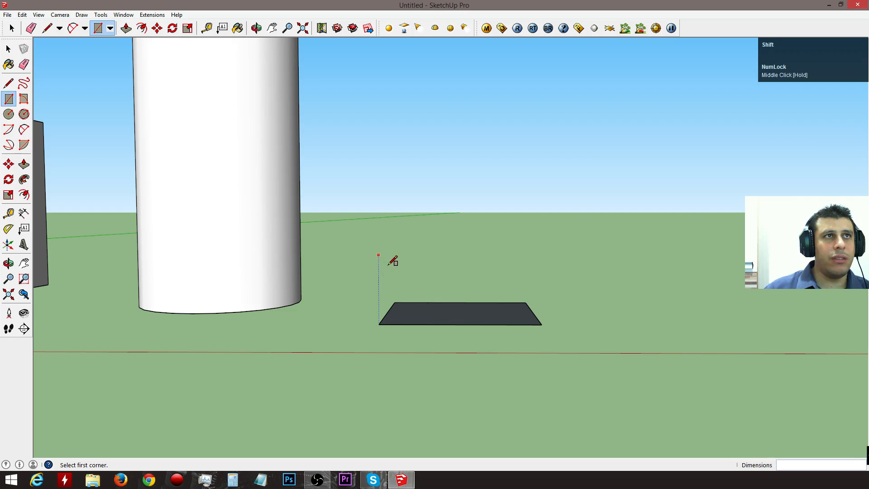
{"action": "key", "text": "shift"}
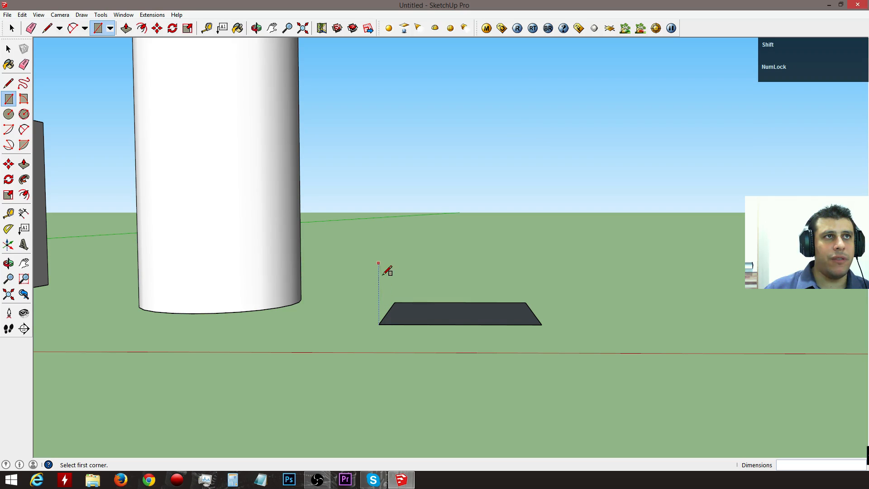
{"action": "left_click", "coordinate": [383, 249], "text": "shift"}
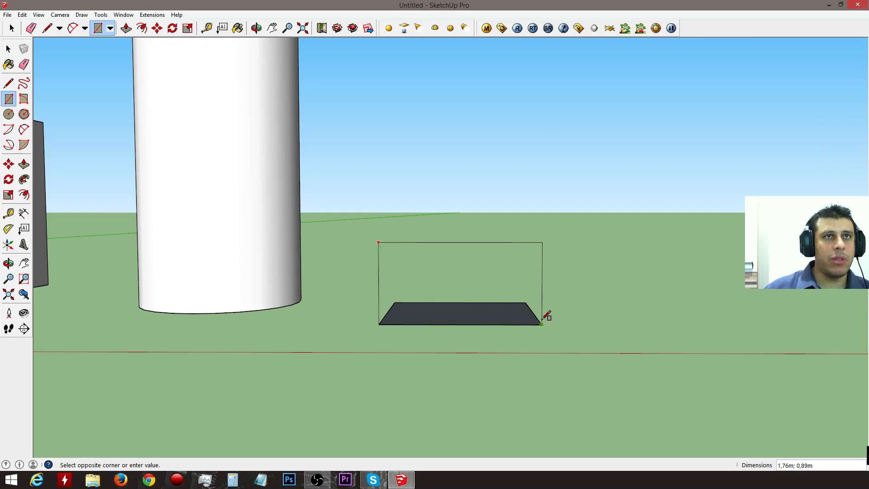
{"action": "key", "text": "shift"}
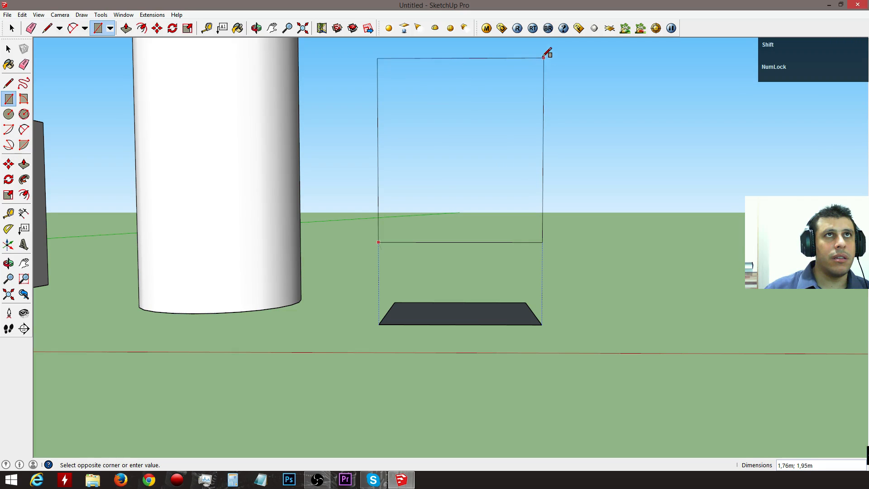
{"action": "scroll", "coordinate": [548, 131], "scroll_direction": "down", "scroll_amount": 2}
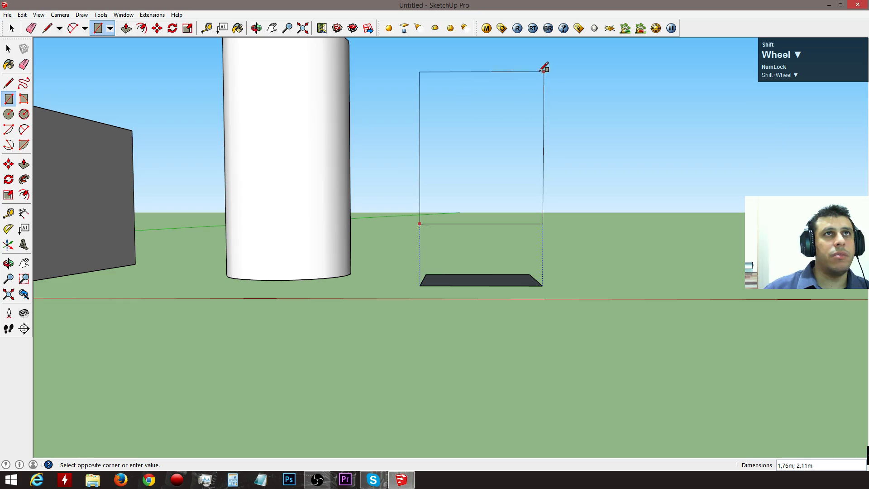
{"action": "scroll", "coordinate": [552, 90], "scroll_direction": "down", "scroll_amount": 2}
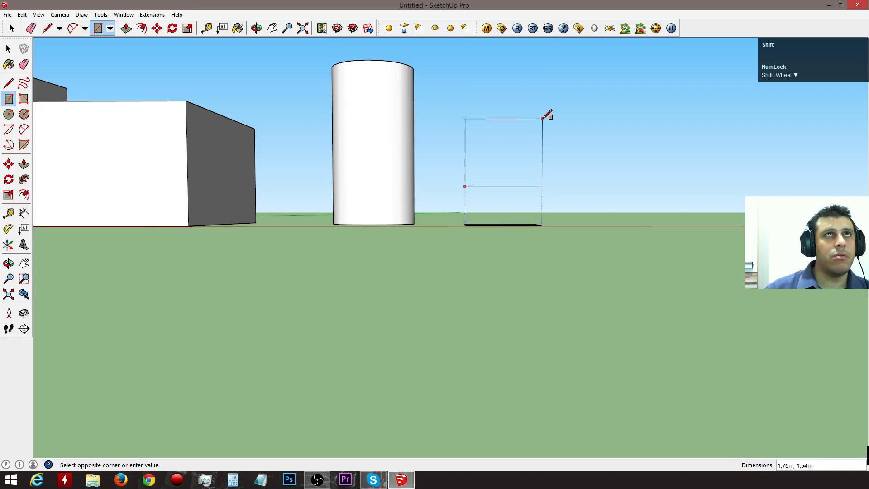
{"action": "scroll", "coordinate": [547, 115], "scroll_direction": "up", "scroll_amount": 4}
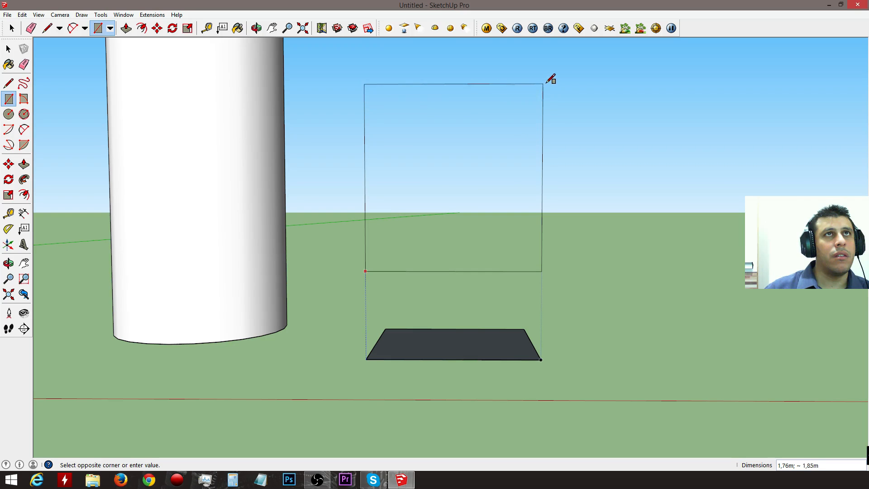
{"action": "key", "text": "shift"}
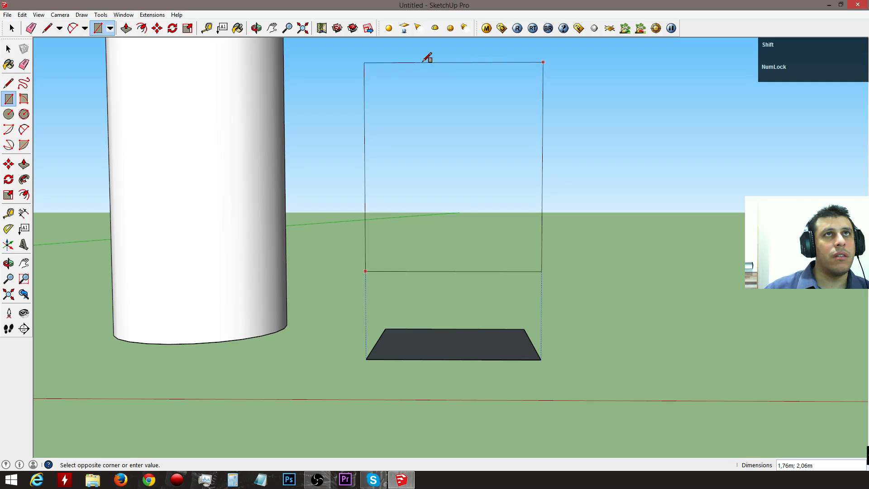
{"action": "middle_click_drag", "start_coordinate": [553, 138], "coordinate": [313, 290]}
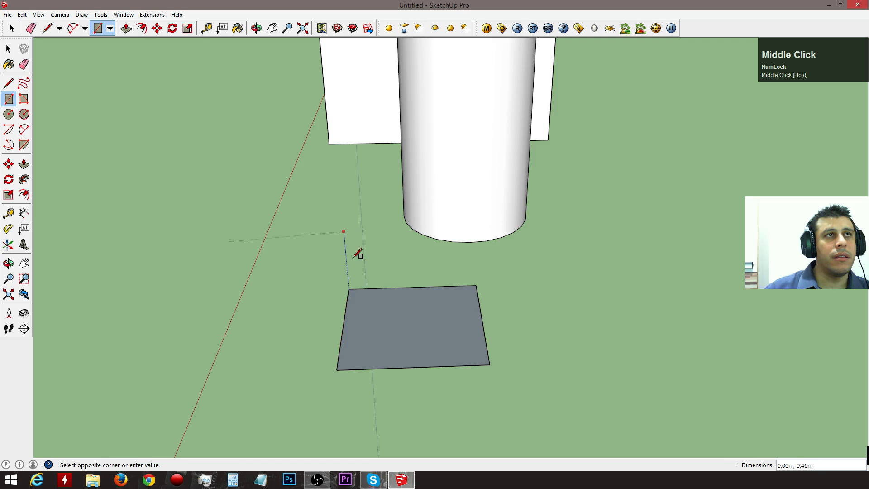
{"action": "middle_click_drag", "start_coordinate": [348, 259], "coordinate": [620, 202]}
{"action": "middle_click_drag", "start_coordinate": [733, 169], "coordinate": [567, 200]}
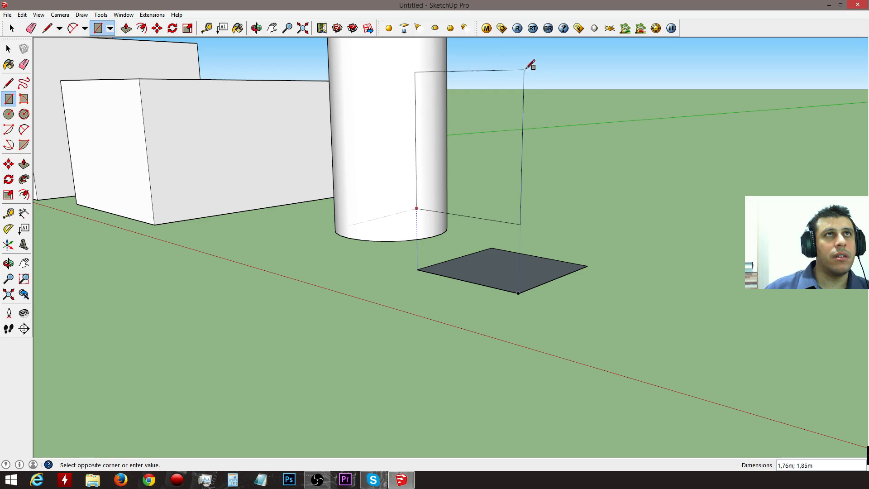
{"action": "key", "text": "space"}
{"action": "middle_click_drag", "start_coordinate": [452, 155], "coordinate": [433, 219]}
{"action": "left_click", "coordinate": [432, 219]}
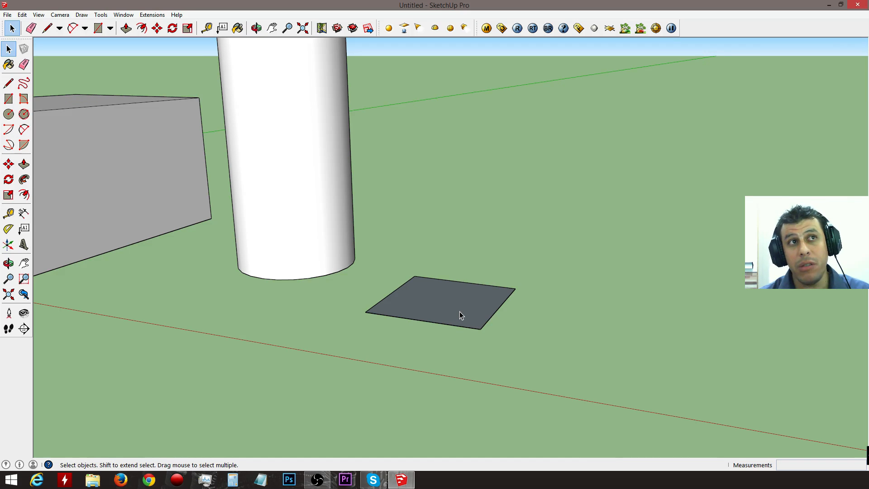
{"action": "middle_click_drag", "start_coordinate": [460, 315], "coordinate": [440, 316]}
{"action": "left_click_drag", "start_coordinate": [440, 316], "coordinate": [391, 338]}
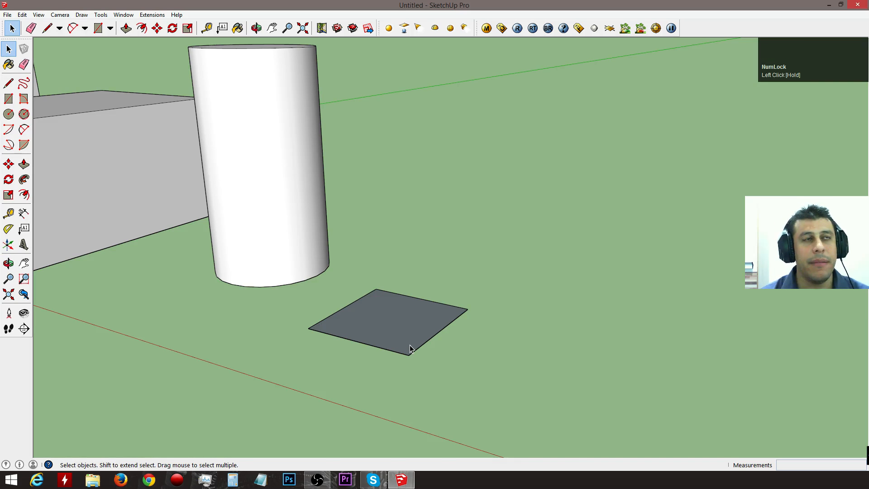
{"action": "middle_click_drag", "start_coordinate": [410, 349], "coordinate": [428, 349]}
{"action": "left_click_drag", "start_coordinate": [429, 349], "coordinate": [193, 399]}
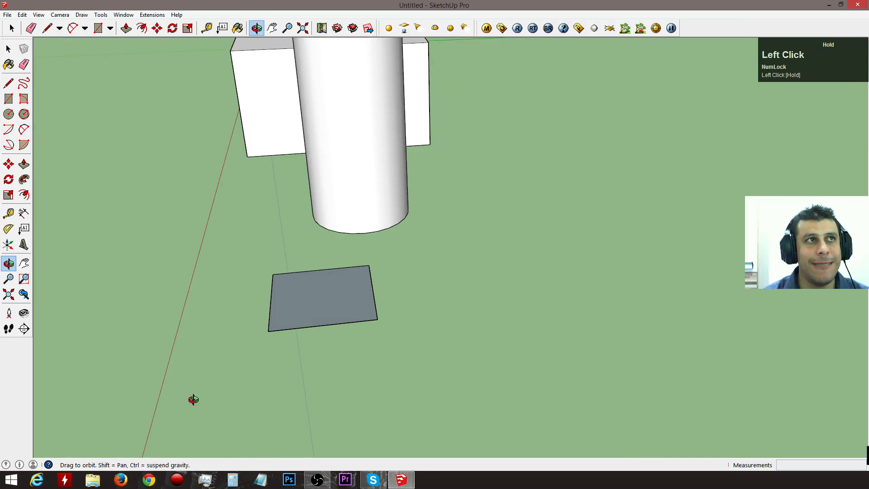
{"action": "middle_click_drag", "start_coordinate": [260, 326], "coordinate": [481, 320]}
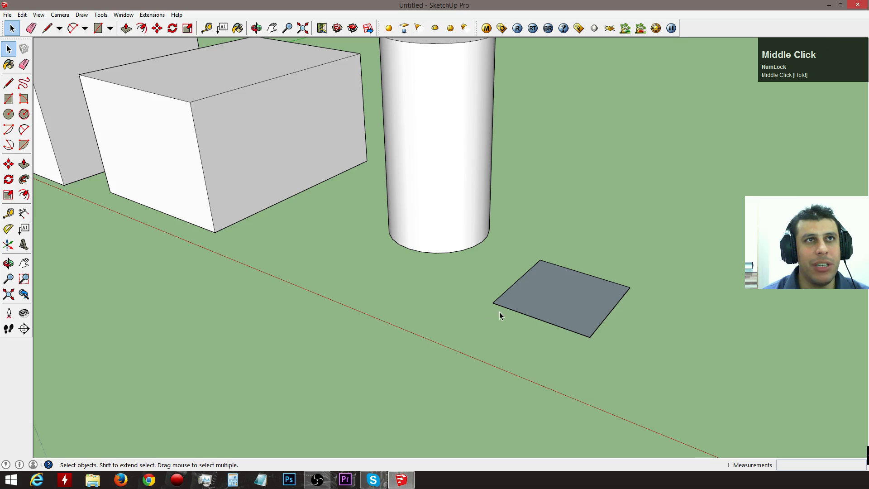
{"action": "middle_click_drag", "start_coordinate": [529, 301], "coordinate": [552, 305]}
{"action": "left_click_drag", "start_coordinate": [553, 304], "coordinate": [396, 312]}
Try to draw an upright rectangle about 1.76 m wide and 3.24 m high on the flat rectangle's front edge
{"action": "key", "text": "r"}
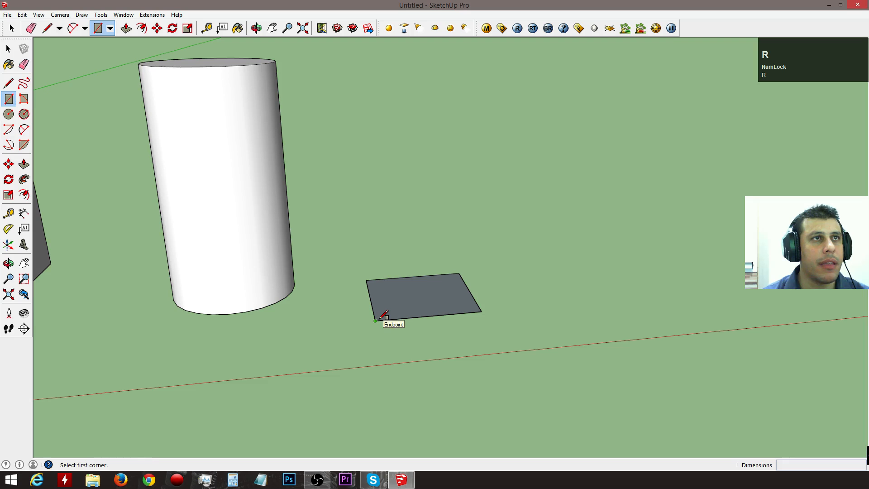
{"action": "left_click", "coordinate": [381, 320]}
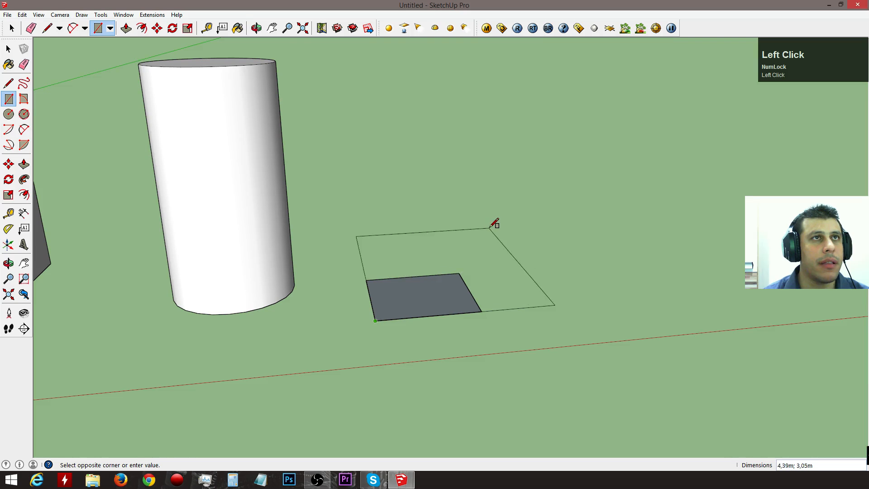
{"action": "middle_click_drag", "start_coordinate": [497, 226], "coordinate": [472, 90]}
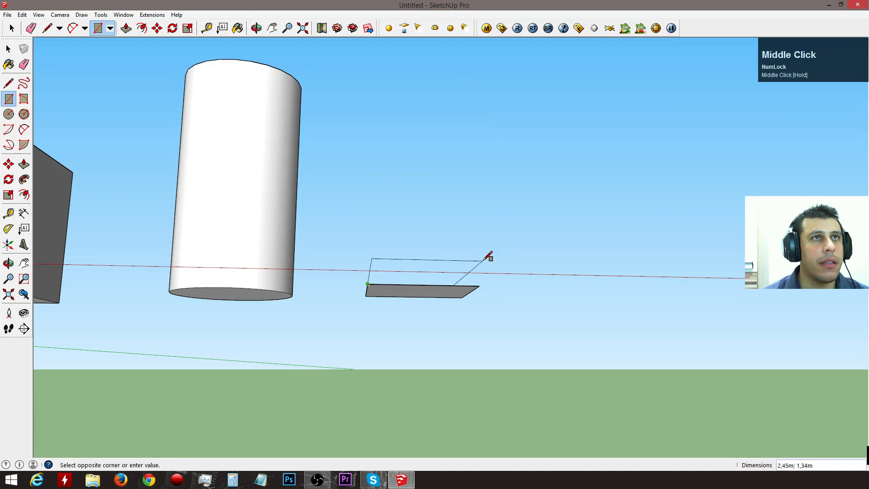
{"action": "middle_click_drag", "start_coordinate": [489, 254], "coordinate": [462, 299]}
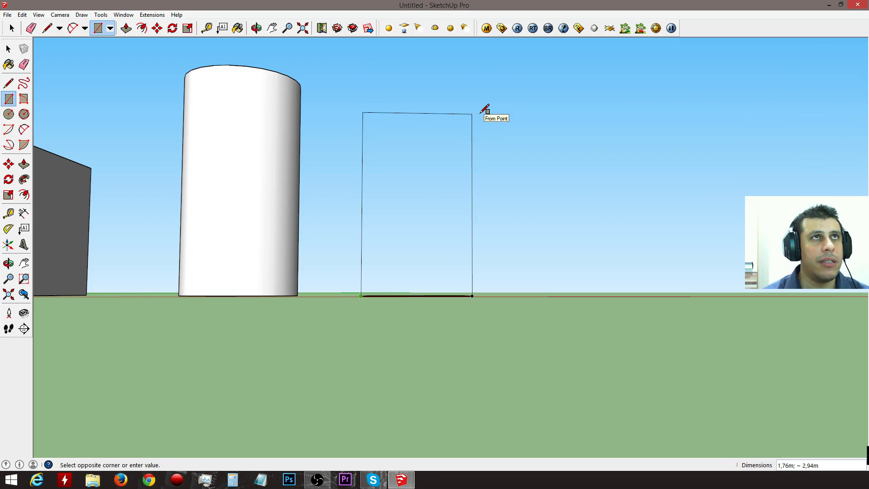
{"action": "left_click", "coordinate": [481, 96]}
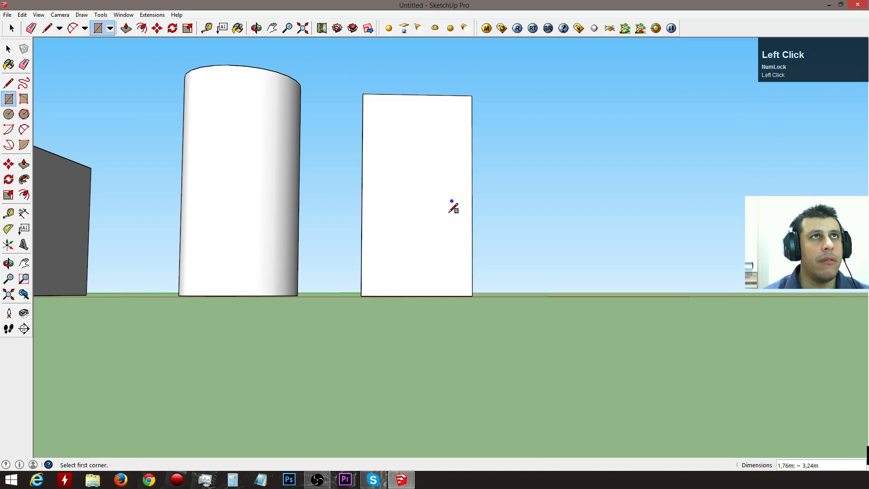
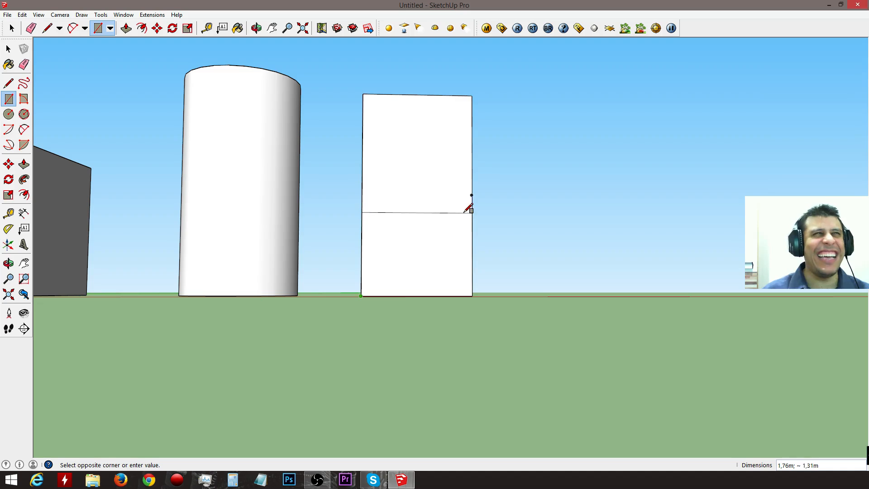
{"action": "key", "text": "ctrl+z"}
Draw an upright rectangle about 1.76 m wide and 3.84 m high on the flat rectangle's front edge, matching that edge's width
{"action": "middle_click_drag", "start_coordinate": [471, 274], "coordinate": [381, 327]}
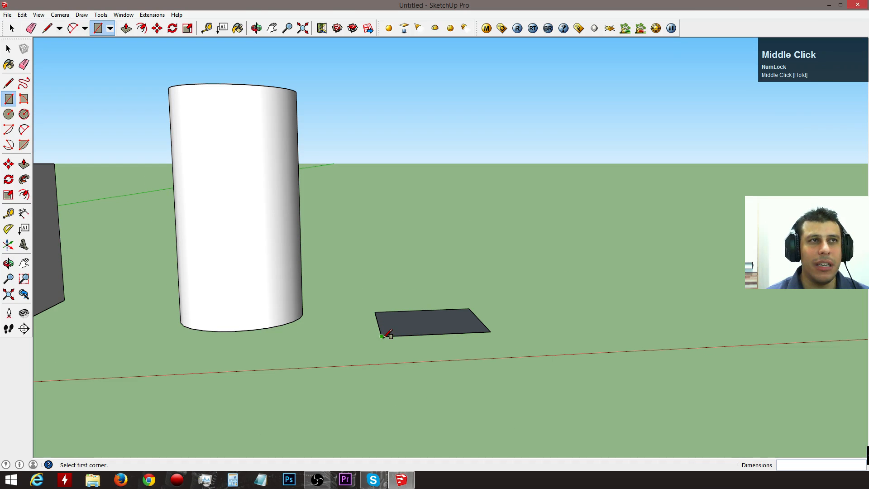
{"action": "left_click", "coordinate": [382, 336]}
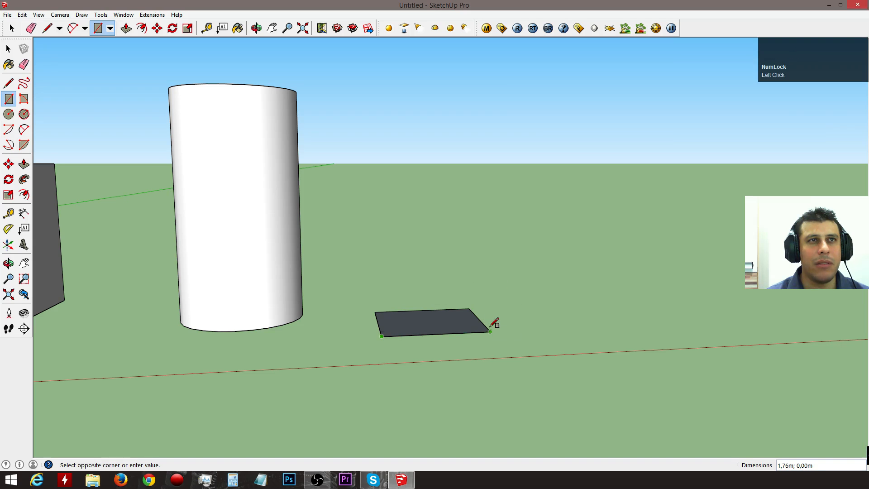
{"action": "key", "text": "shift"}
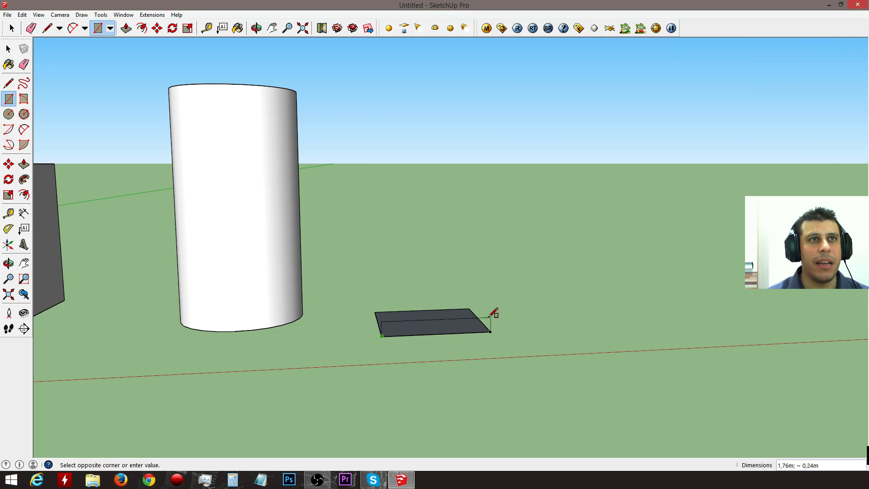
{"action": "key", "text": "shift"}
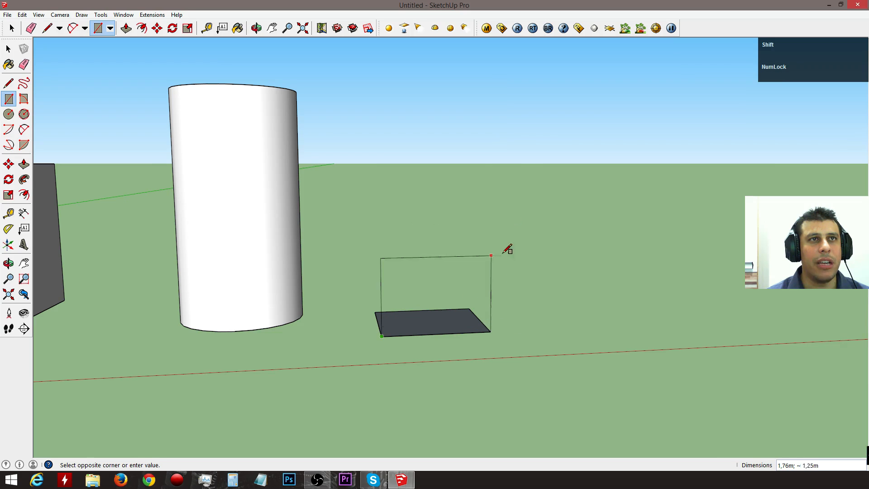
{"action": "left_click", "coordinate": [495, 86]}
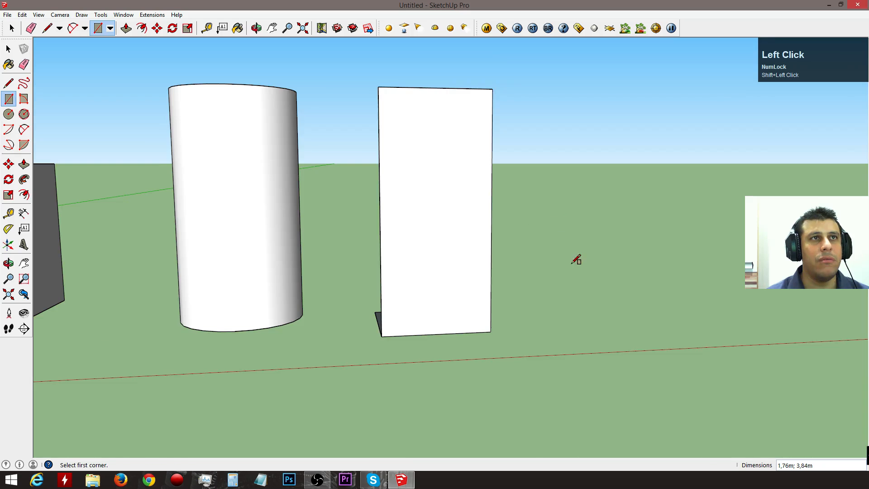
Draw a full-width rectangle over the lower part of the upright face and erase the portion above it
{"action": "middle_click_drag", "start_coordinate": [576, 256], "coordinate": [472, 261]}
{"action": "left_click", "coordinate": [366, 328]}
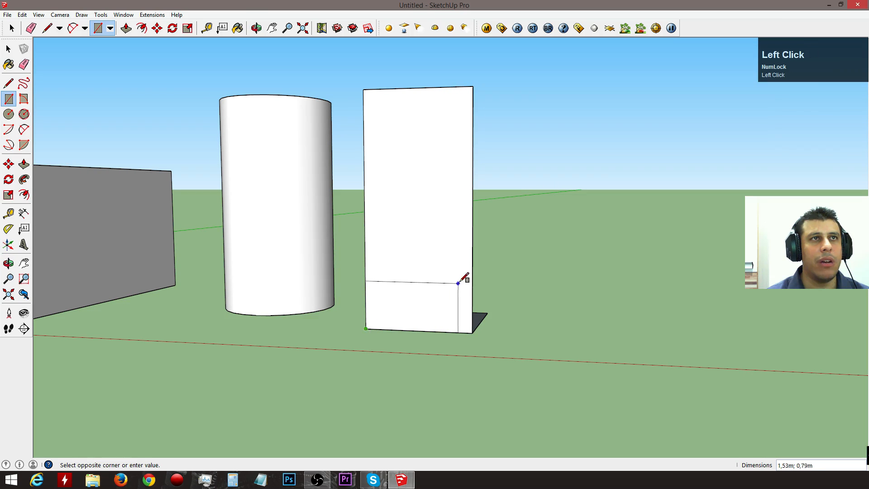
{"action": "left_click", "coordinate": [478, 218]}
{"action": "mouse_move", "coordinate": [547, 227]}
{"action": "middle_mouse_down"}
{"action": "mouse_move", "coordinate": [462, 248]}
{"action": "mouse_move", "coordinate": [546, 252]}
{"action": "middle_mouse_up"}
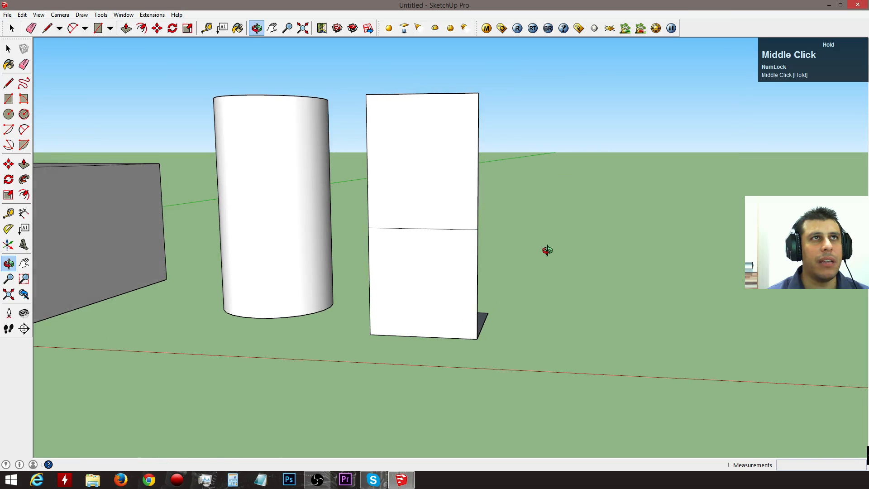
{"action": "key", "text": "e"}
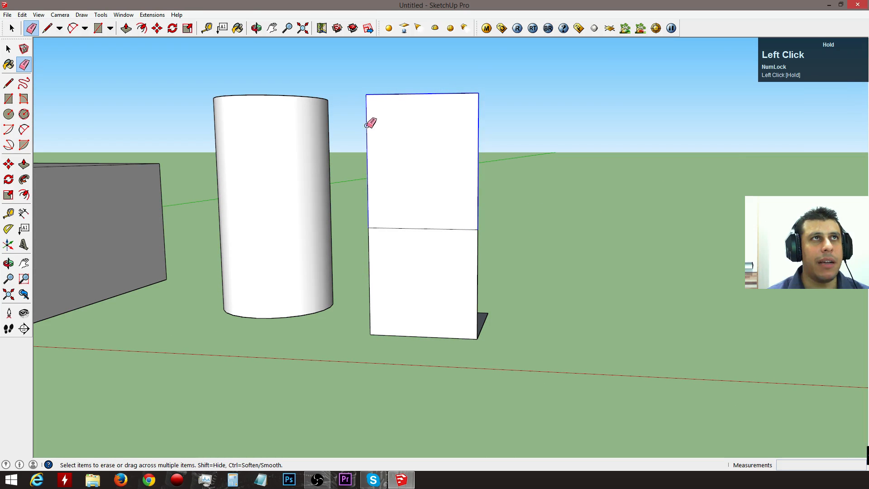
{"action": "left_click", "coordinate": [366, 125]}
Push/Pull the upright face about 1.76 m across the flat rectangle to form a box
{"action": "middle_click_drag", "start_coordinate": [555, 167], "coordinate": [257, 288]}
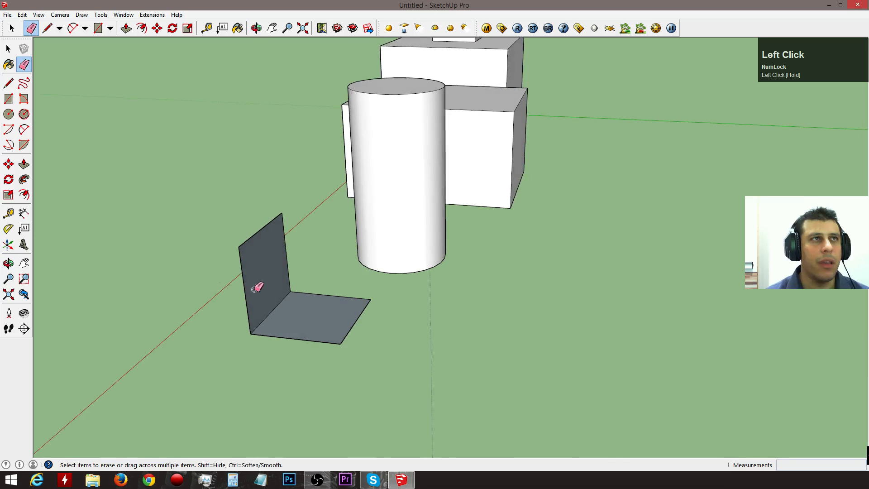
{"action": "scroll", "coordinate": [257, 289], "scroll_direction": "up", "scroll_amount": 4}
{"action": "key", "text": "p"}
{"action": "left_click", "coordinate": [264, 301]}
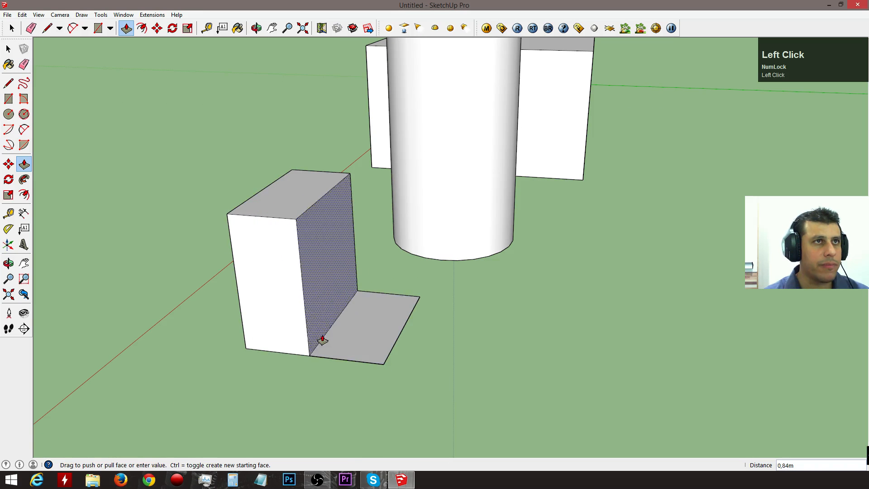
{"action": "middle_click_drag", "start_coordinate": [382, 369], "coordinate": [599, 77]}
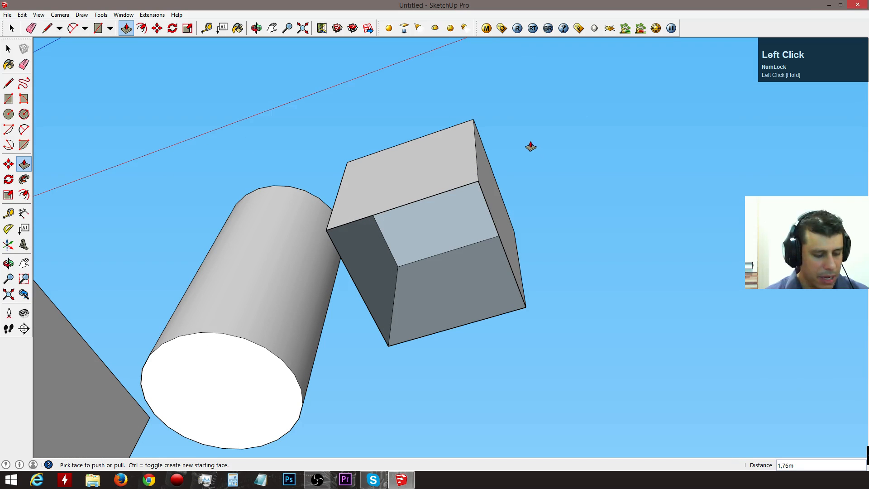
Close the box's open underside by drawing a line between two adjacent corners of its bottom edge
{"action": "key", "text": "l"}
{"action": "left_click", "coordinate": [478, 181]}
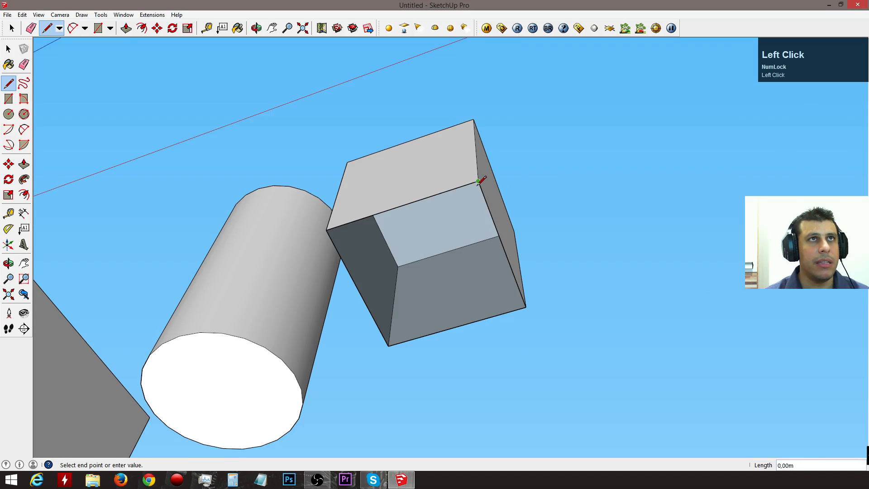
{"action": "left_click", "coordinate": [526, 307]}
{"action": "middle_click_drag", "start_coordinate": [503, 247], "coordinate": [506, 378]}
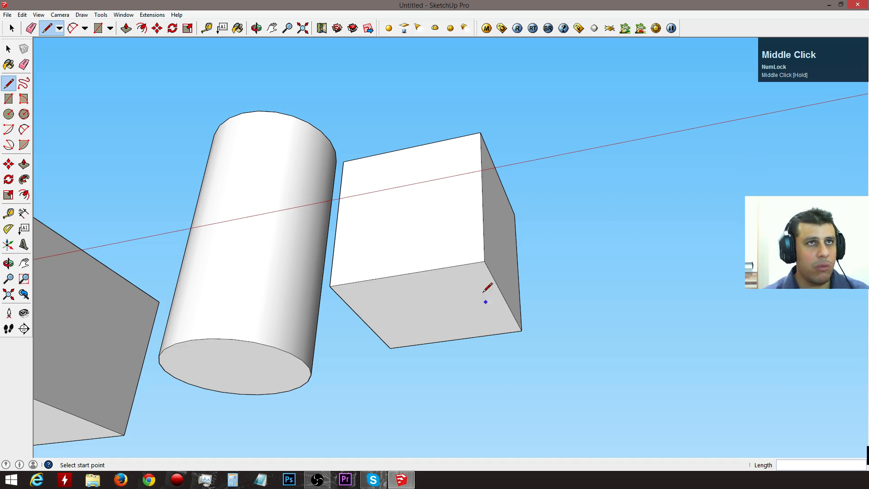
Retrace the box's bottom edge between two adjacent corners with a line about 1.76 m long
{"action": "middle_click_drag", "start_coordinate": [498, 283], "coordinate": [484, 221]}
{"action": "left_click", "coordinate": [475, 202]}
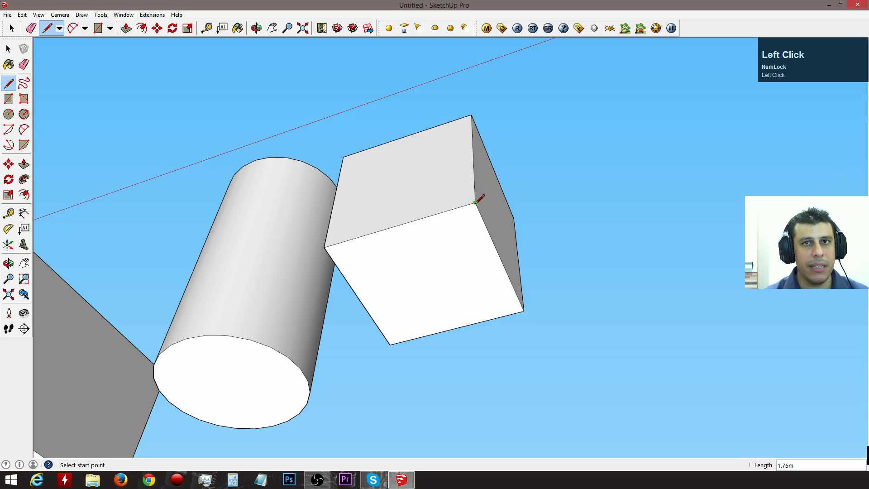
{"action": "middle_click_drag", "start_coordinate": [474, 180], "coordinate": [510, 486]}
{"action": "middle_click_drag", "start_coordinate": [466, 362], "coordinate": [417, 279]}
{"action": "key", "text": "l"}
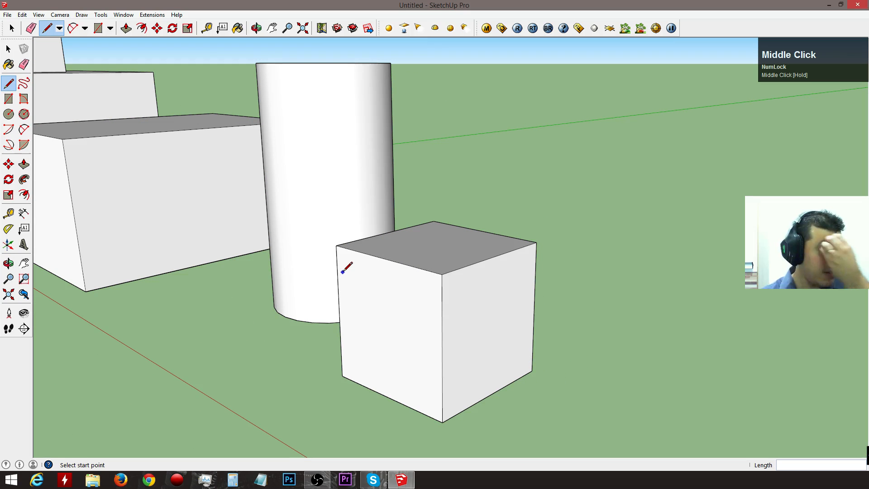
Divide the box's front vertical edge into four equal segments
{"action": "key", "text": "space"}
{"action": "right_click", "coordinate": [443, 295]}
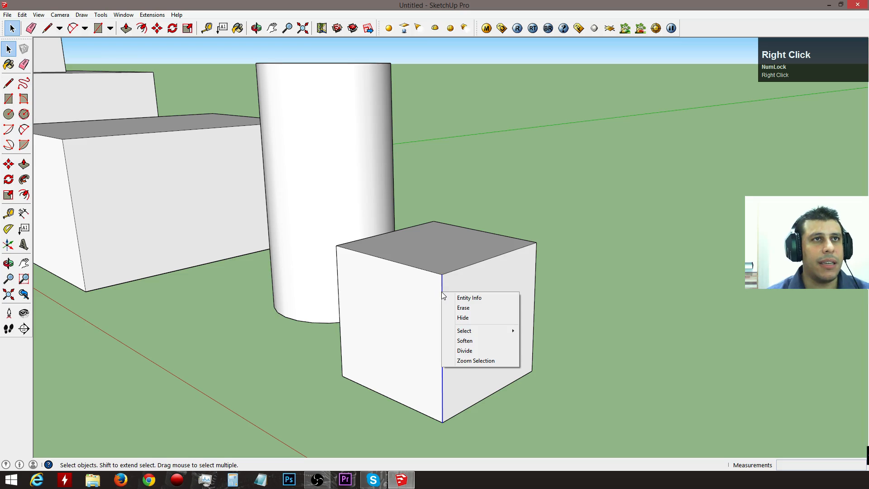
{"action": "left_click", "coordinate": [482, 349]}
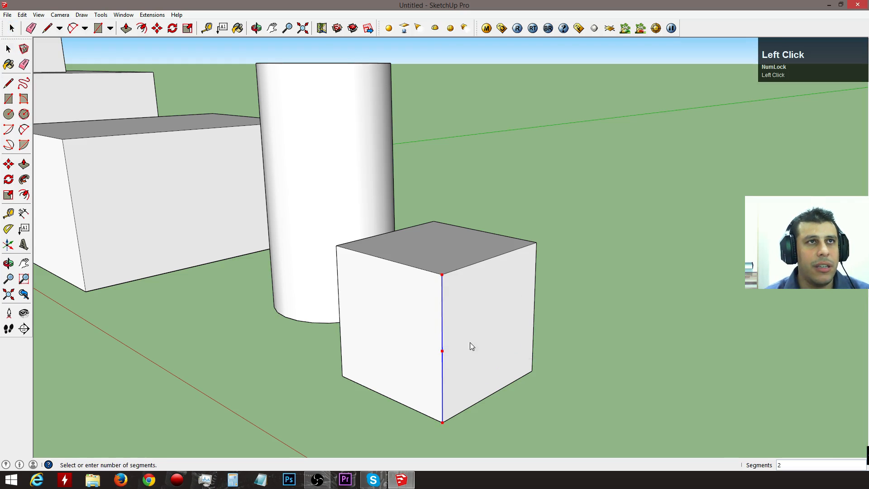
{"action": "left_click", "coordinate": [454, 313]}
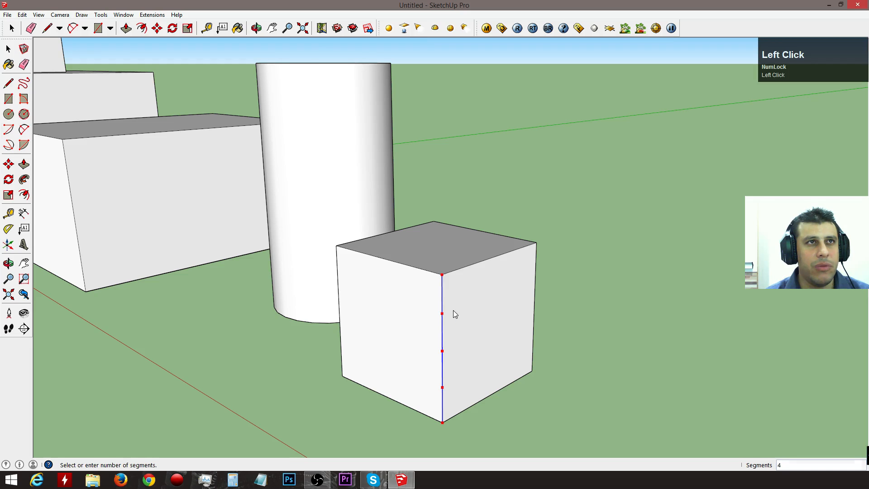
Divide the two top edges that meet at the box's front corner into four equal segments each
{"action": "right_click", "coordinate": [411, 267]}
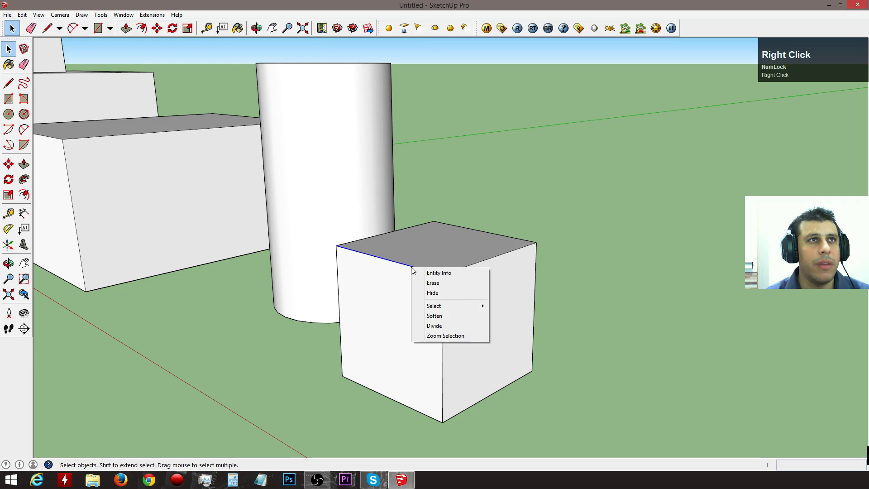
{"action": "left_click", "coordinate": [441, 326]}
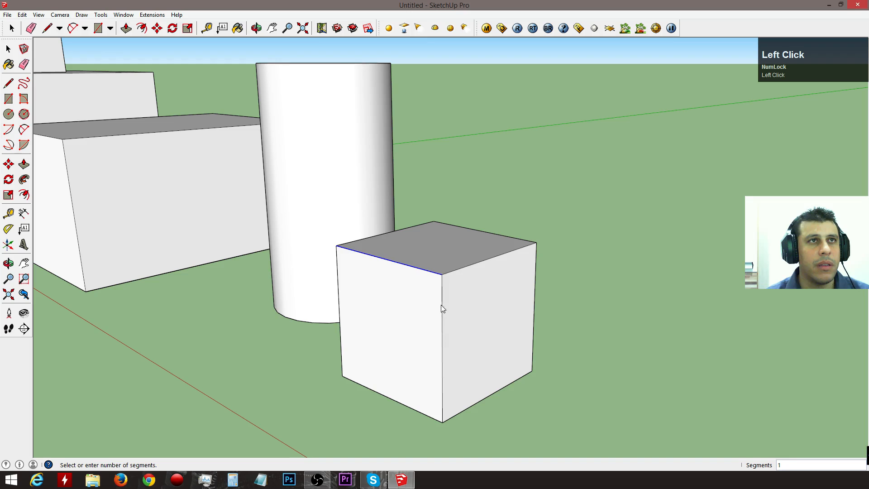
{"action": "left_click", "coordinate": [412, 272]}
{"action": "right_click", "coordinate": [473, 265]}
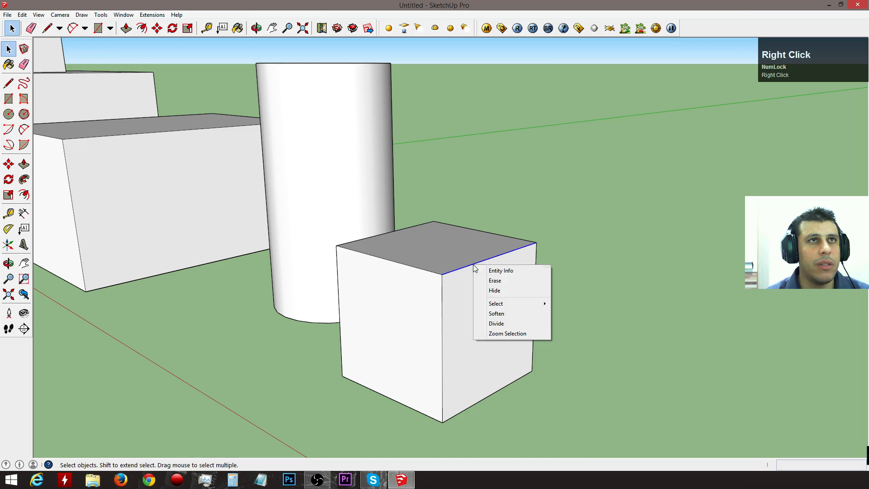
{"action": "left_click", "coordinate": [510, 324]}
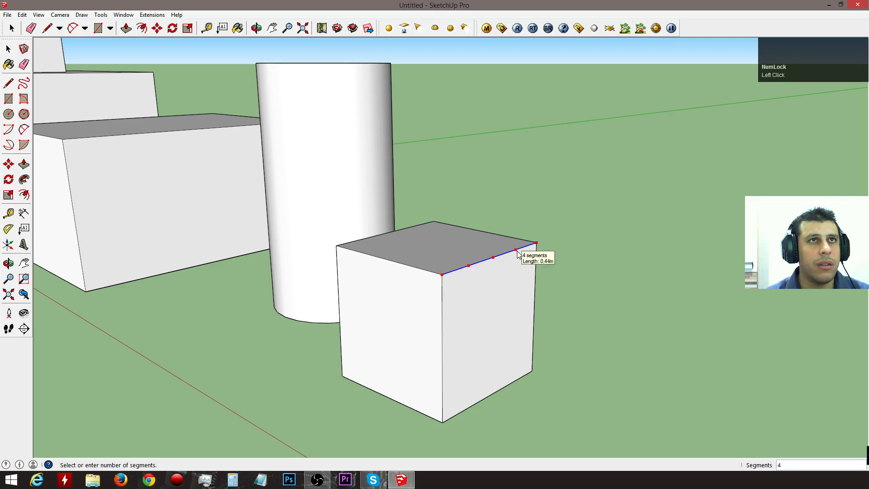
{"action": "left_click", "coordinate": [517, 252]}
{"action": "middle_click_drag", "start_coordinate": [517, 252], "coordinate": [495, 343]}
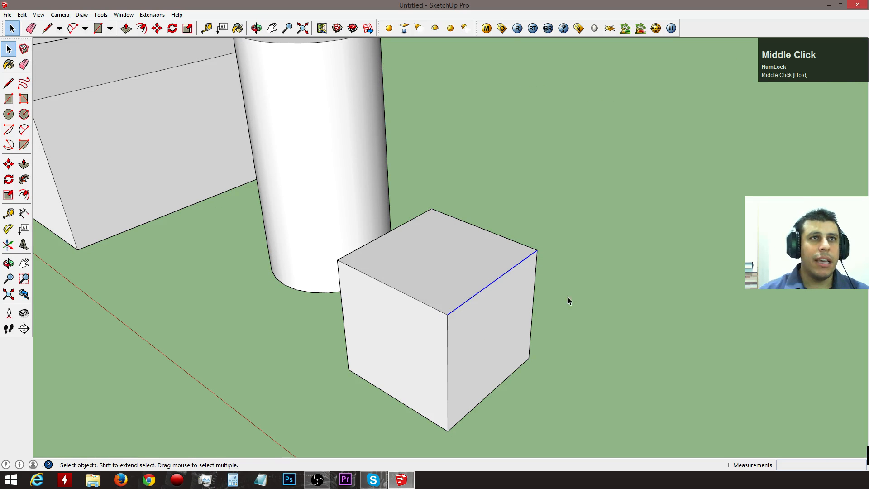
{"action": "left_click", "coordinate": [646, 292]}
{"action": "middle_click_drag", "start_coordinate": [478, 300], "coordinate": [472, 319]}
{"action": "key", "text": "r"}
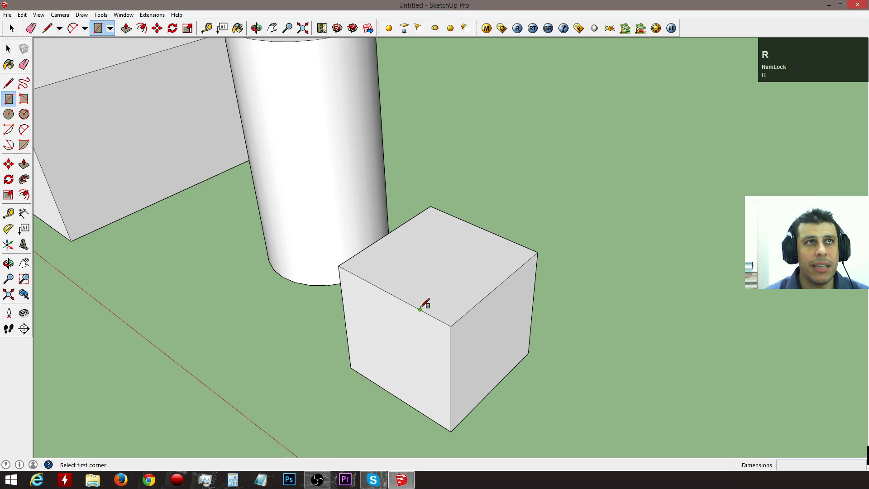
{"action": "left_click", "coordinate": [420, 309]}
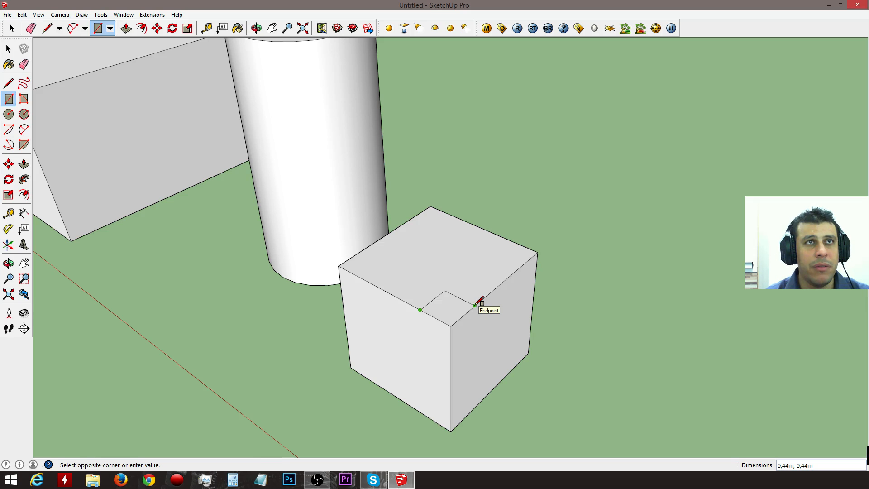
{"action": "key", "text": "space"}
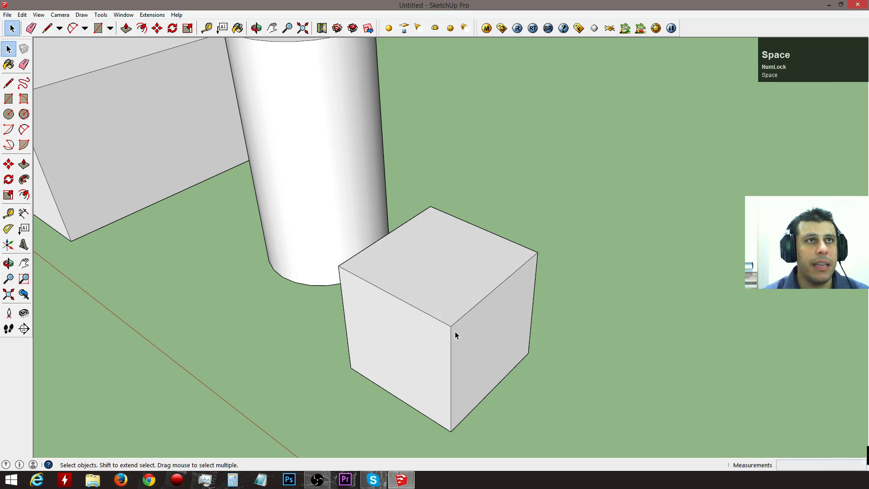
Erase the box's divided front vertical edge and redraw it as one line, restoring both adjacent side faces
{"action": "left_click", "coordinate": [451, 347]}
{"action": "key", "text": "e"}
{"action": "left_click_drag", "start_coordinate": [452, 355], "coordinate": [452, 407]}
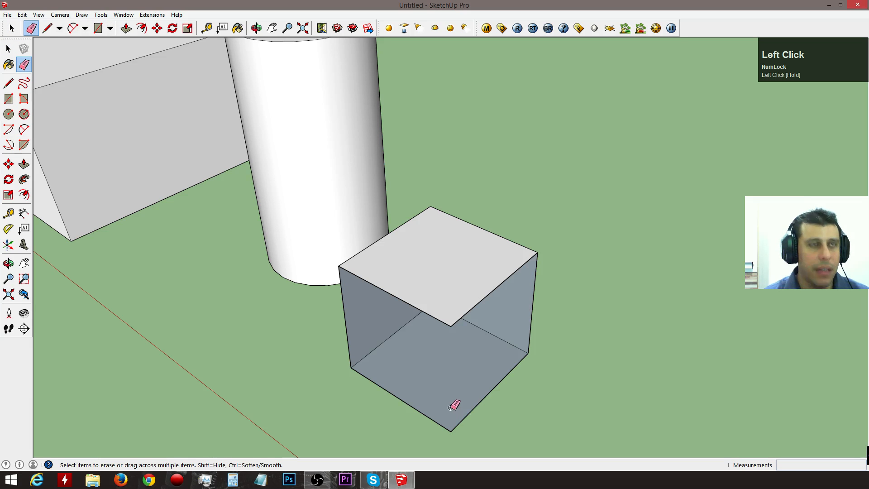
{"action": "key", "text": "l"}
{"action": "left_click", "coordinate": [451, 431]}
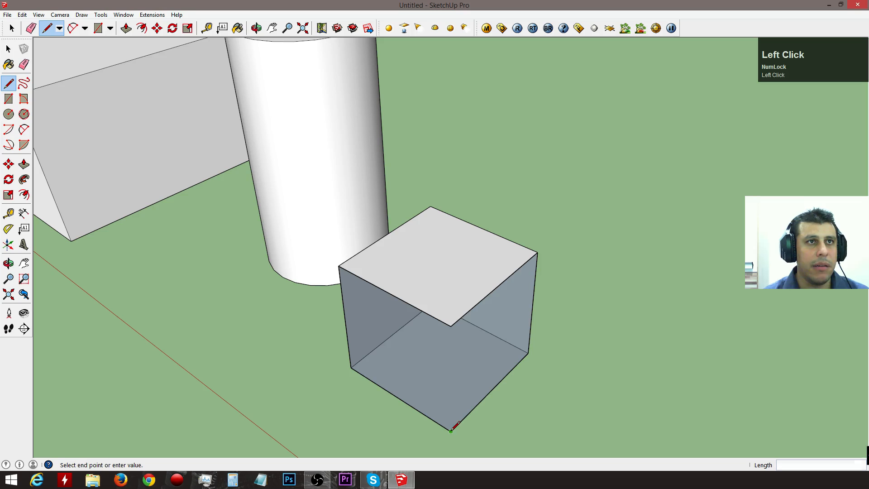
{"action": "left_click", "coordinate": [451, 325]}
{"action": "key", "text": "space"}
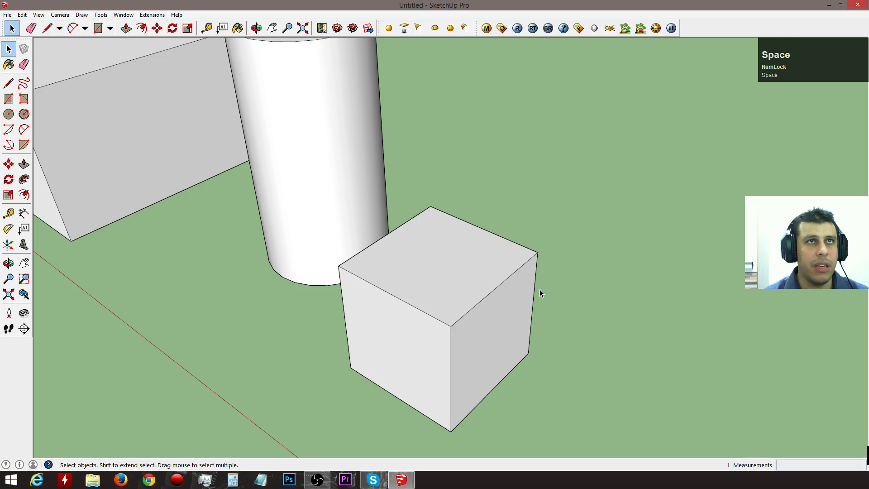
Divide the box's right vertical edge into equal segments and select individual pieces of the divided edges to check the divisions
{"action": "right_click", "coordinate": [536, 284]}
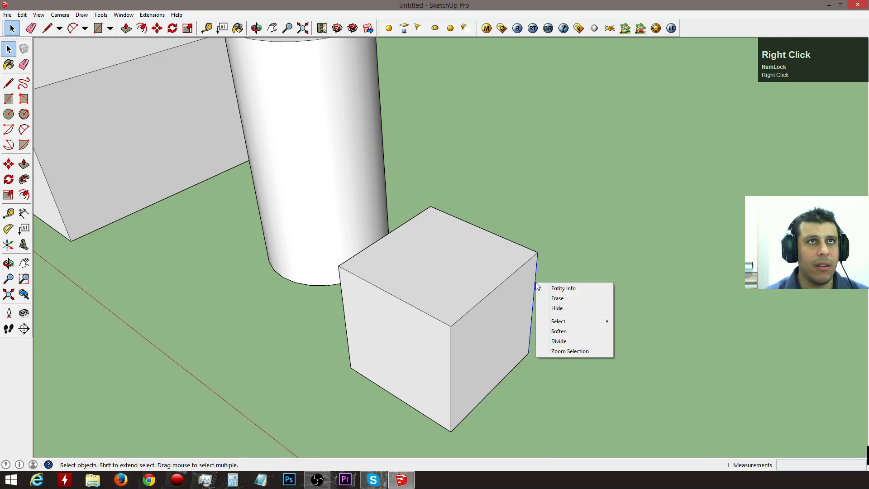
{"action": "left_click", "coordinate": [578, 342]}
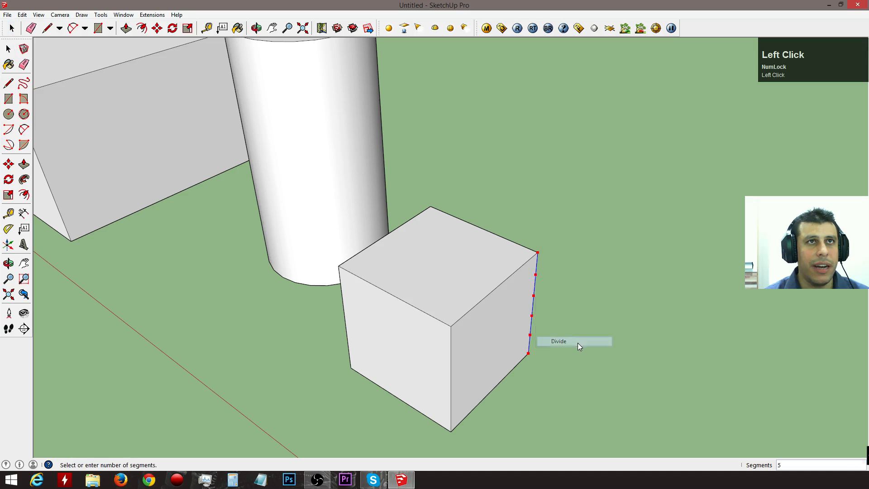
{"action": "left_click", "coordinate": [534, 332]}
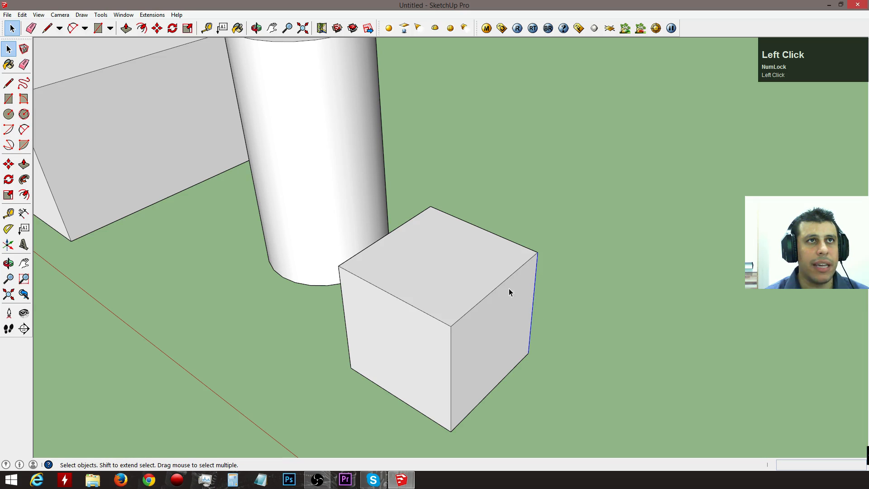
{"action": "left_click", "coordinate": [485, 299]}
{"action": "left_click", "coordinate": [483, 298]}
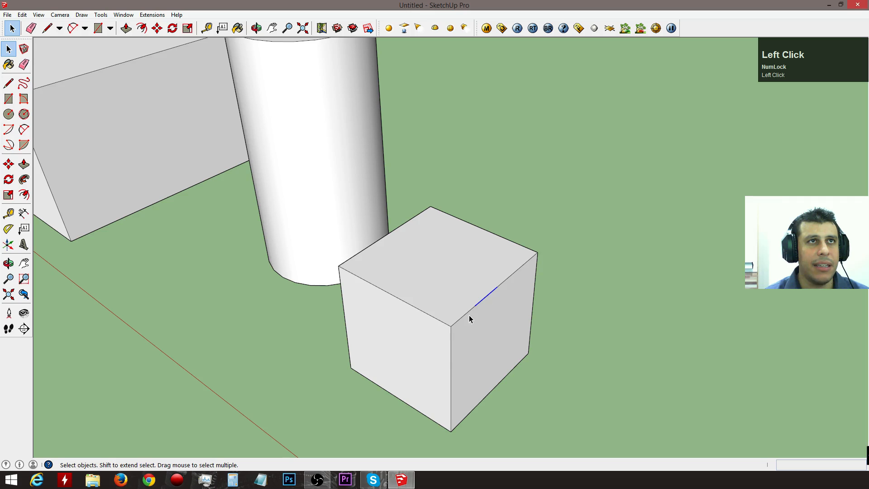
{"action": "left_click", "coordinate": [438, 322]}
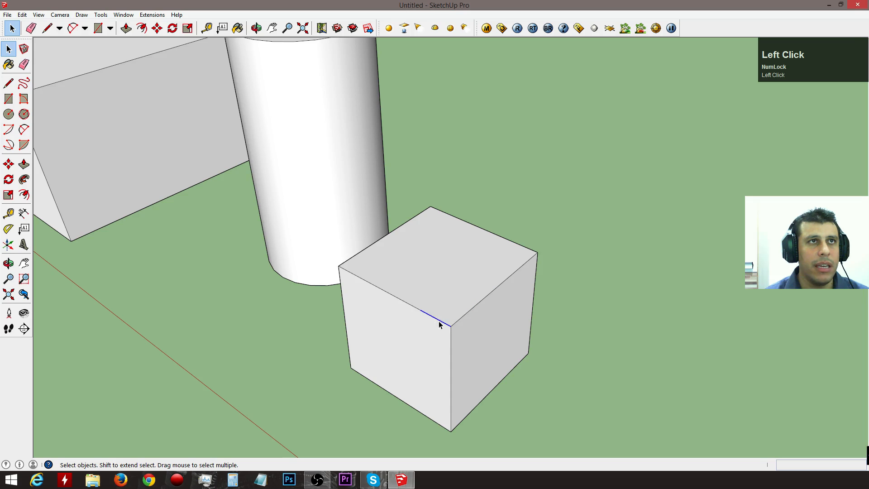
{"action": "left_click", "coordinate": [412, 308]}
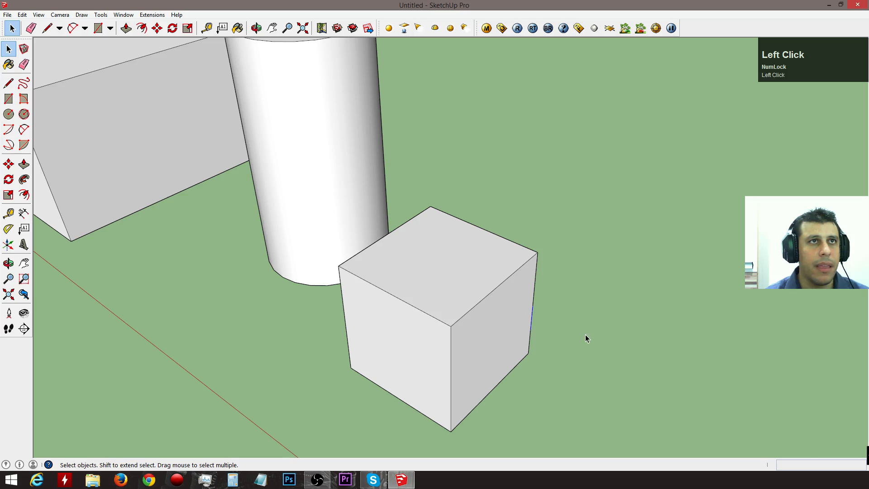
Draw three nested squares on the box's top face between matching edge division points, starting with 0.44 m and 0.88 m
{"action": "key", "text": "r"}
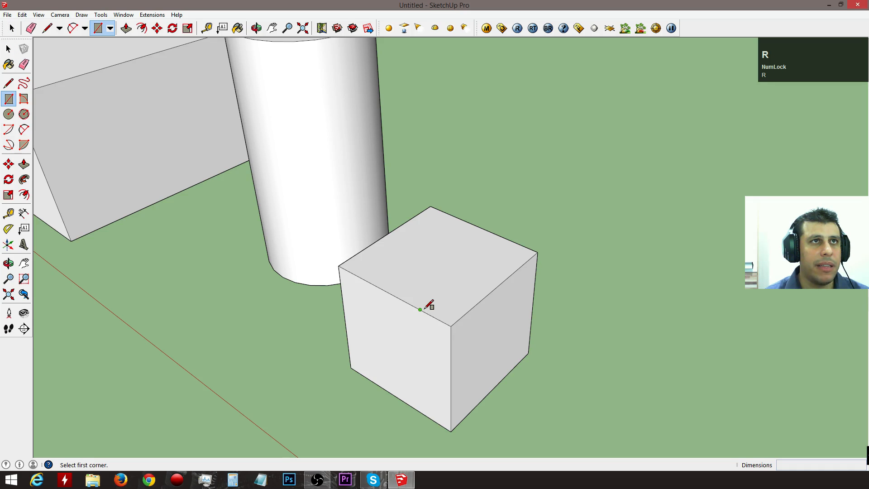
{"action": "left_click", "coordinate": [421, 310]}
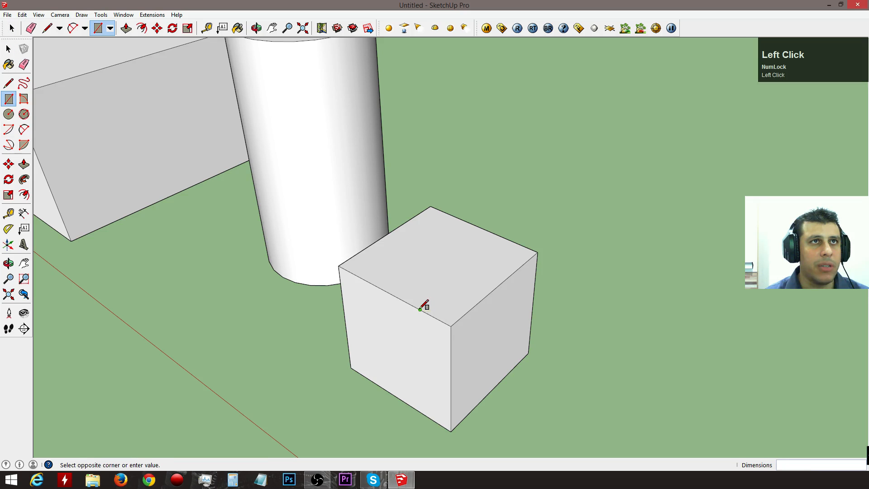
{"action": "left_click", "coordinate": [476, 306]}
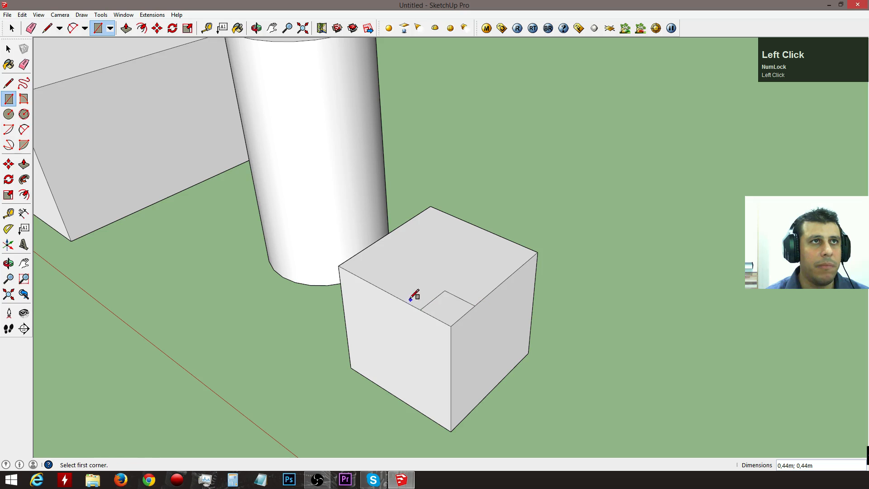
{"action": "left_click", "coordinate": [391, 294]}
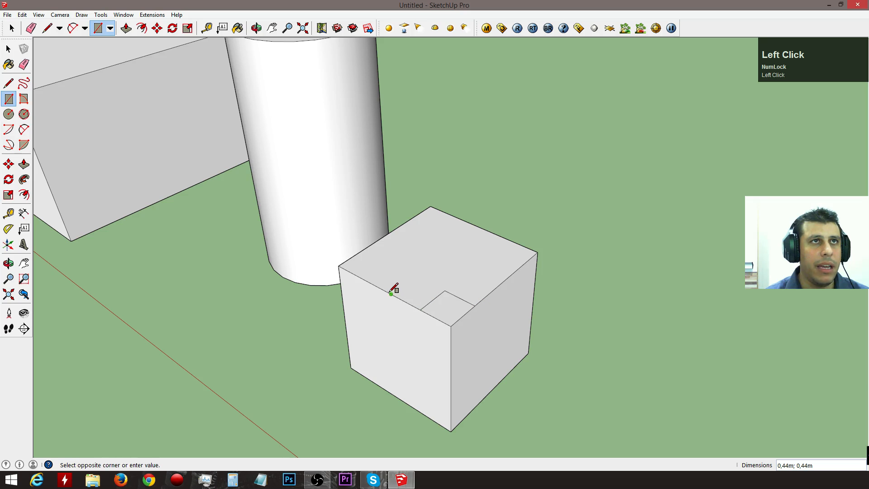
{"action": "left_click", "coordinate": [498, 286]}
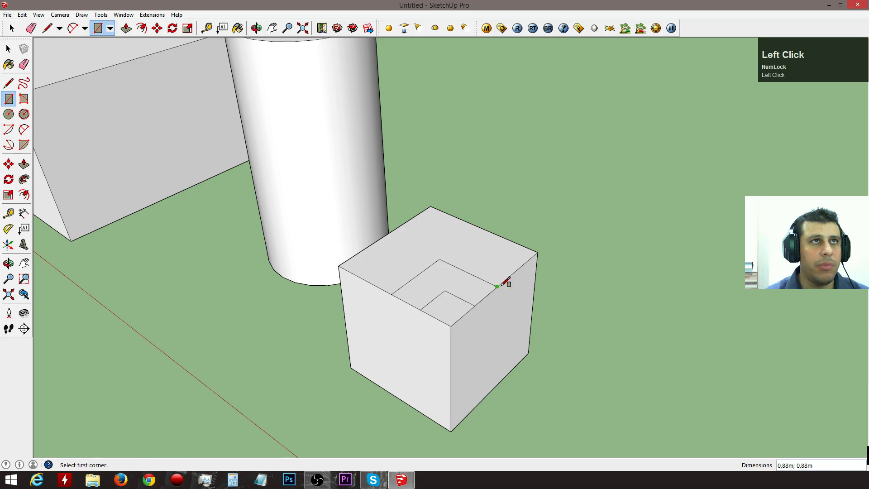
{"action": "left_click", "coordinate": [364, 280]}
{"action": "left_click", "coordinate": [528, 261]}
{"action": "mouse_move", "coordinate": [543, 299]}
{"action": "middle_mouse_down"}
{"action": "mouse_move", "coordinate": [338, 313]}
{"action": "mouse_move", "coordinate": [295, 306]}
{"action": "mouse_move", "coordinate": [283, 301]}
{"action": "mouse_move", "coordinate": [290, 295]}
{"action": "middle_mouse_up"}
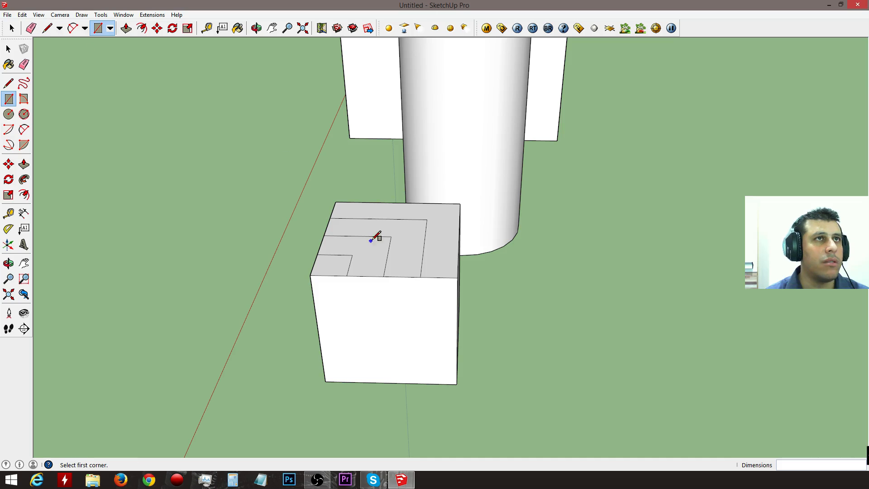
Undo the nested squares, the edge divisions and the box's Push/Pull, back to the upright face on the flat rectangle
{"action": "key", "text": "ctrl+z"}
{"action": "key", "text": "ctrl+z"}
{"action": "key", "text": "ctrl+z"}
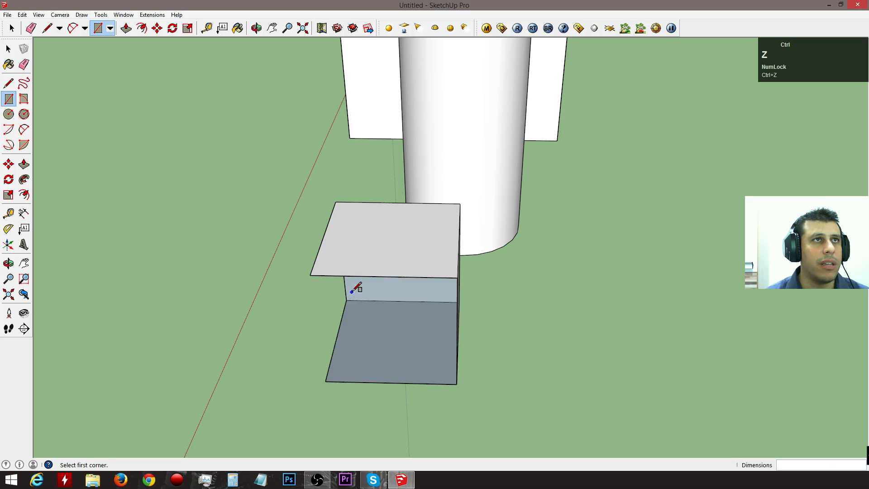
{"action": "key", "text": "ctrl+z"}
{"action": "middle_click_drag", "start_coordinate": [357, 287], "coordinate": [303, 296]}
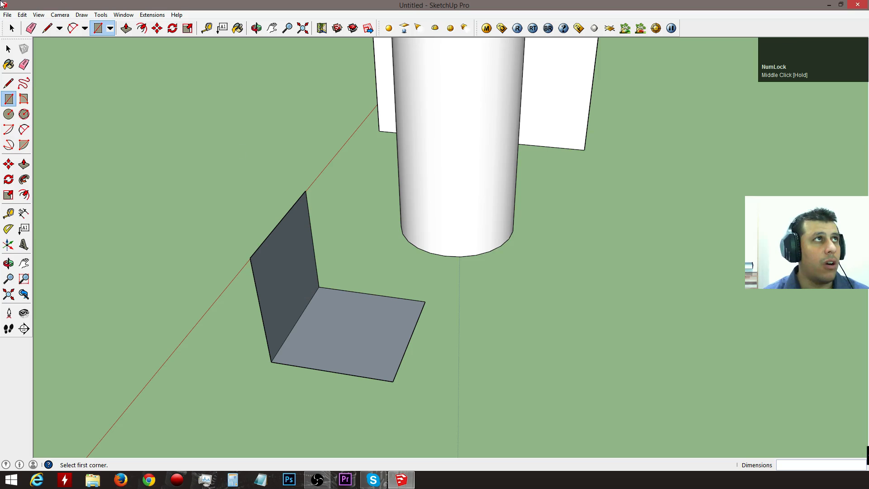
Redo the undone Push/Pull that extends the upright face into a box
{"action": "left_click", "coordinate": [23, 15]}
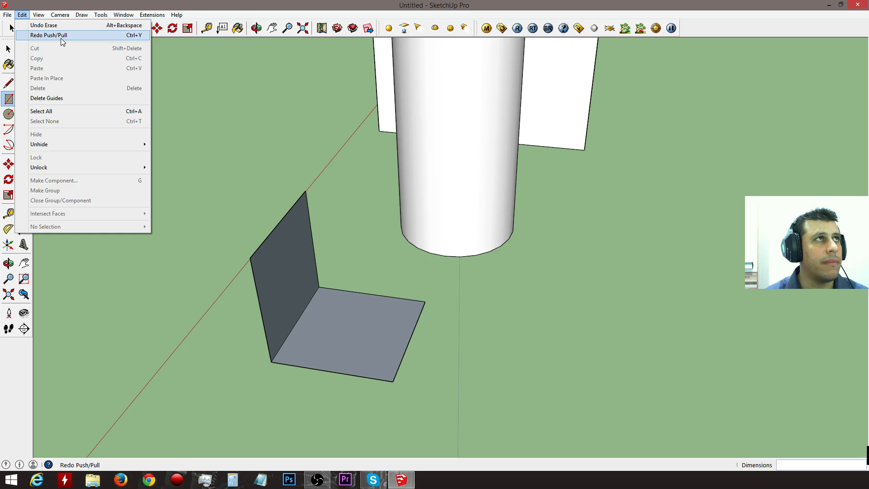
{"action": "left_click", "coordinate": [271, 28]}
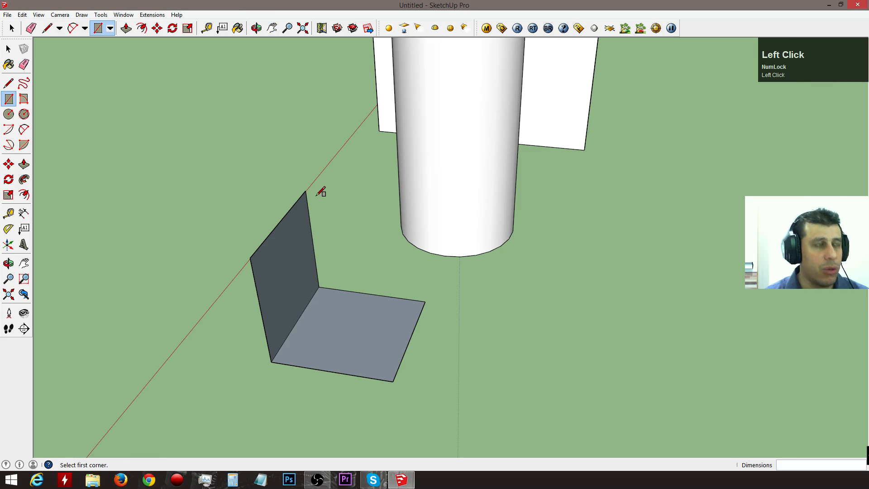
{"action": "key", "text": "ctrl+y"}
{"action": "middle_click_drag", "start_coordinate": [477, 270], "coordinate": [615, 39]}
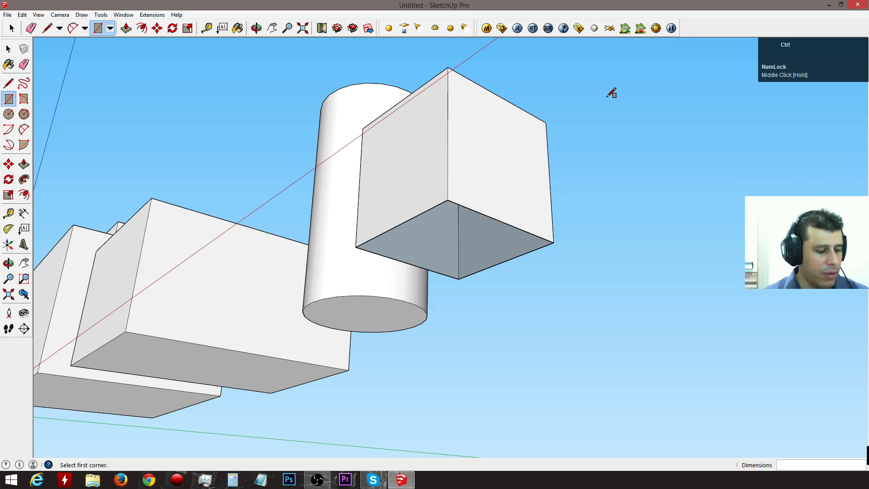
{"action": "middle_click_drag", "start_coordinate": [487, 232], "coordinate": [443, 207]}
{"action": "left_click", "coordinate": [443, 207]}
Divide the box's right vertical edge and the top face's right front edge into 3 equal segments each
{"action": "middle_click_drag", "start_coordinate": [520, 197], "coordinate": [496, 250]}
{"action": "scroll", "coordinate": [498, 253], "scroll_direction": "up", "scroll_amount": 3}
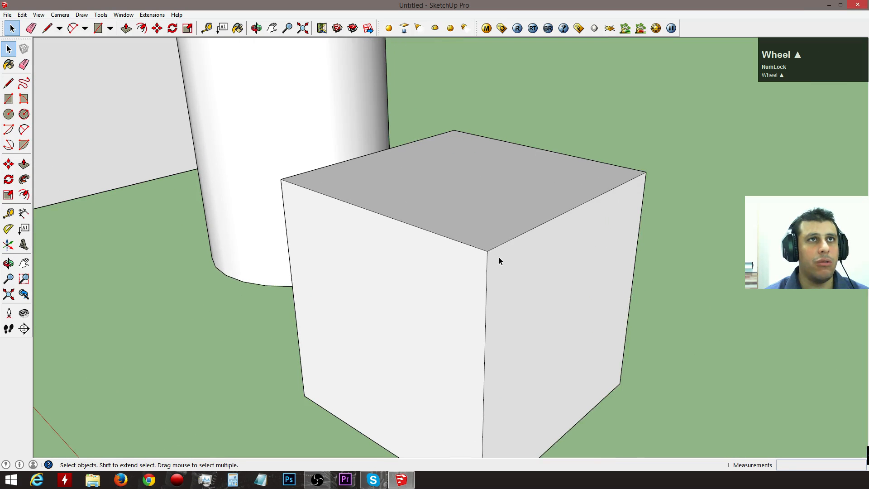
{"action": "right_click", "coordinate": [638, 227]}
{"action": "right_click", "coordinate": [642, 213]}
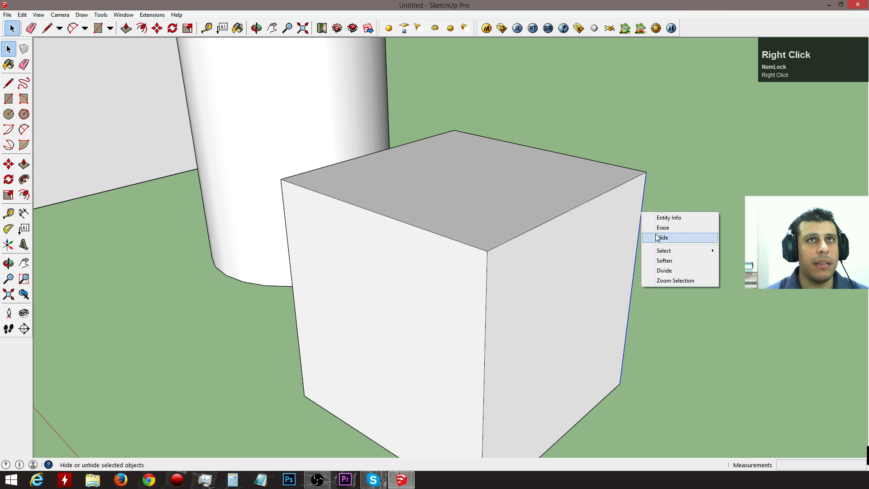
{"action": "left_click", "coordinate": [676, 270]}
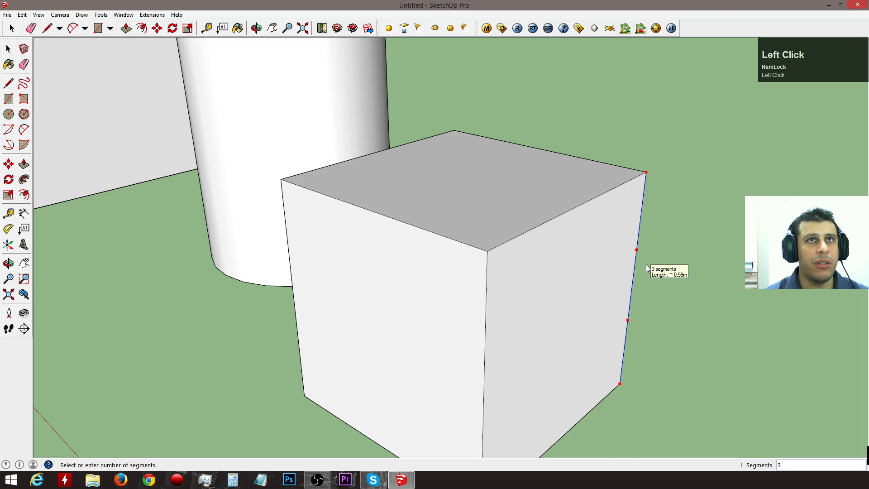
{"action": "left_click", "coordinate": [647, 268]}
{"action": "right_click", "coordinate": [527, 234]}
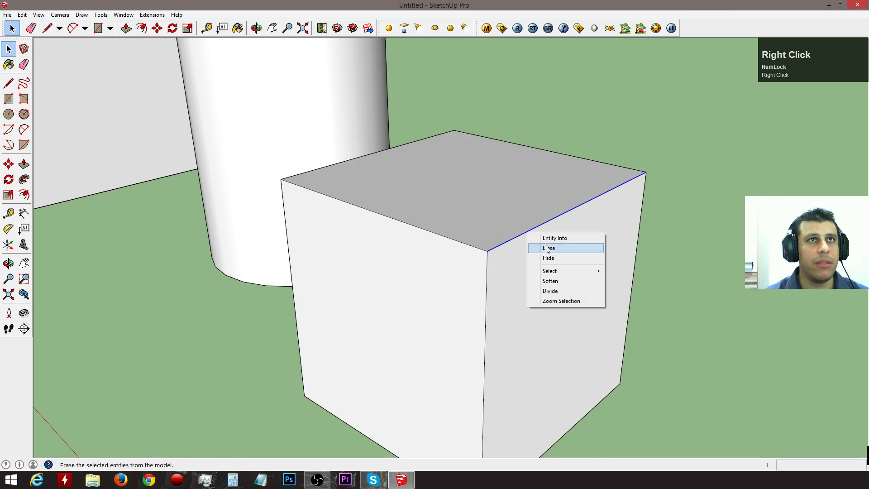
{"action": "left_click", "coordinate": [577, 289]}
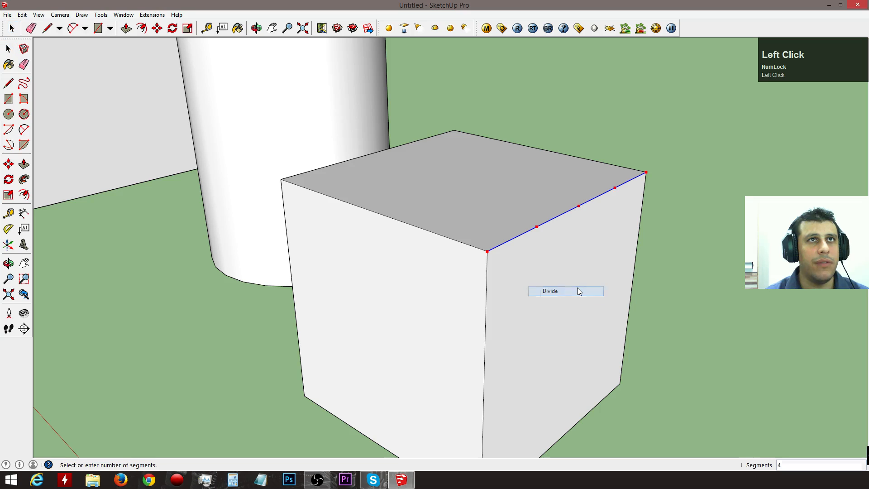
{"action": "left_click", "coordinate": [558, 225]}
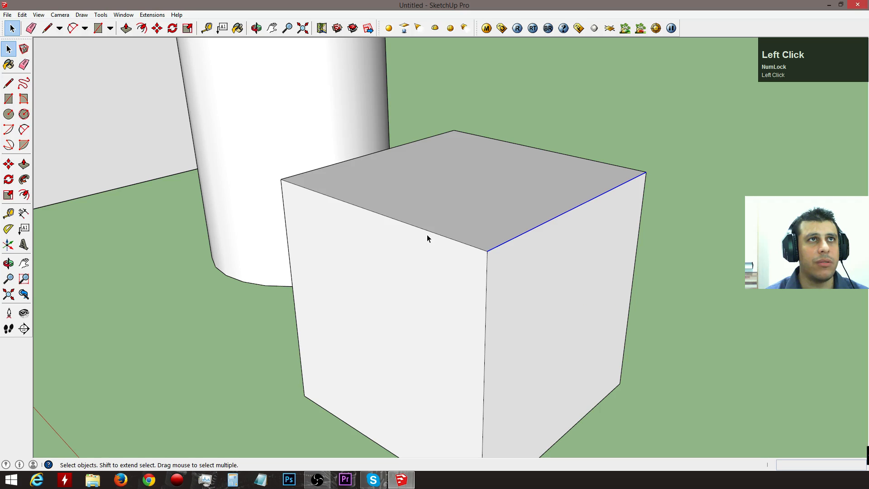
Divide the top face's left front edge into 4 equal segments
{"action": "right_click", "coordinate": [431, 232]}
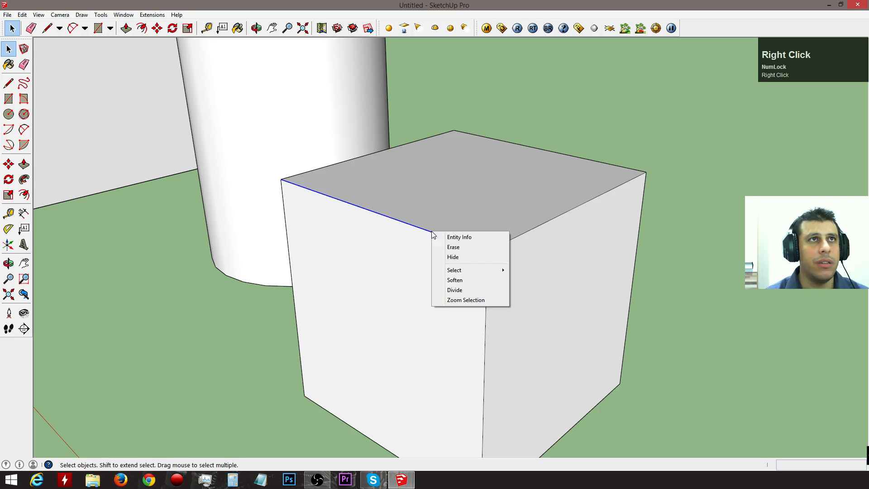
{"action": "left_click", "coordinate": [481, 290]}
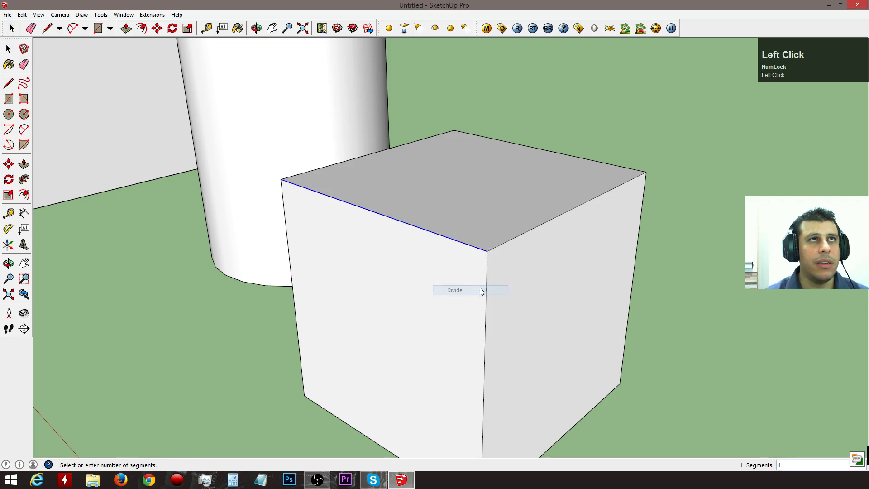
{"action": "left_click", "coordinate": [421, 238]}
{"action": "middle_click_drag", "start_coordinate": [437, 234], "coordinate": [506, 298]}
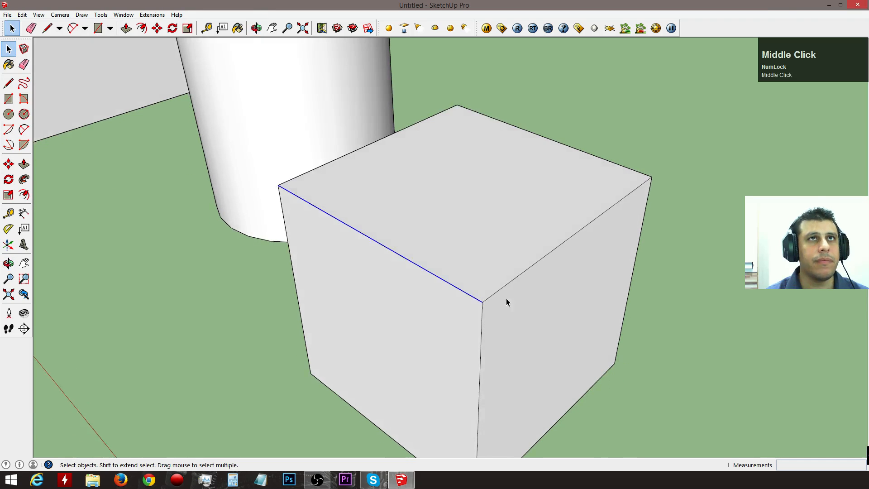
{"action": "scroll", "coordinate": [511, 294], "scroll_direction": "down", "scroll_amount": 2}
{"action": "left_click", "coordinate": [718, 273]}
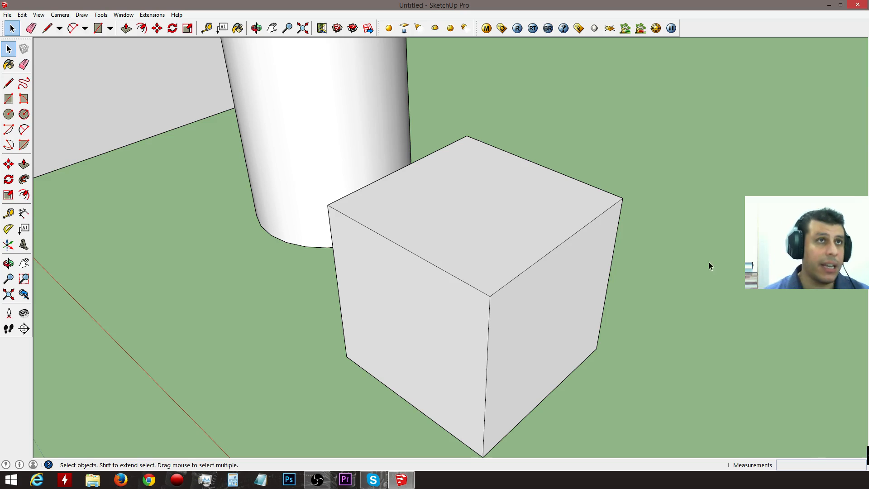
Try to draw a rectangle on the top face between division points of its two front edges
{"action": "key", "text": "r"}
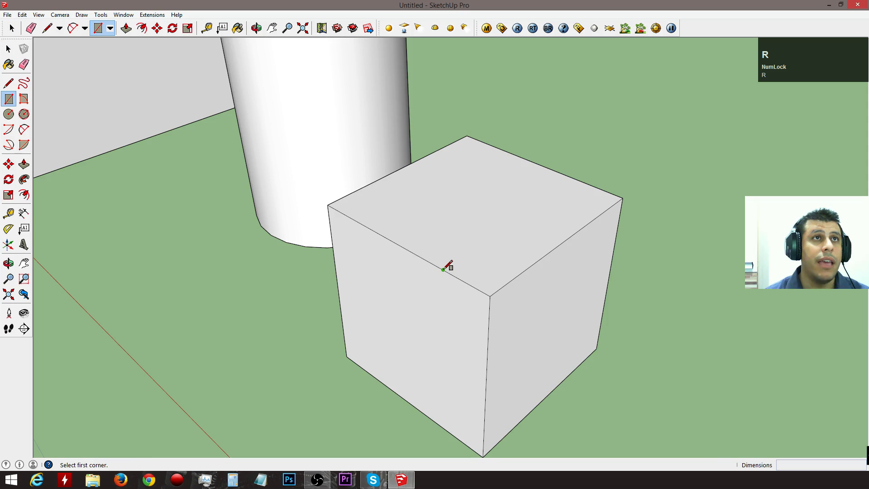
{"action": "left_click", "coordinate": [443, 269]}
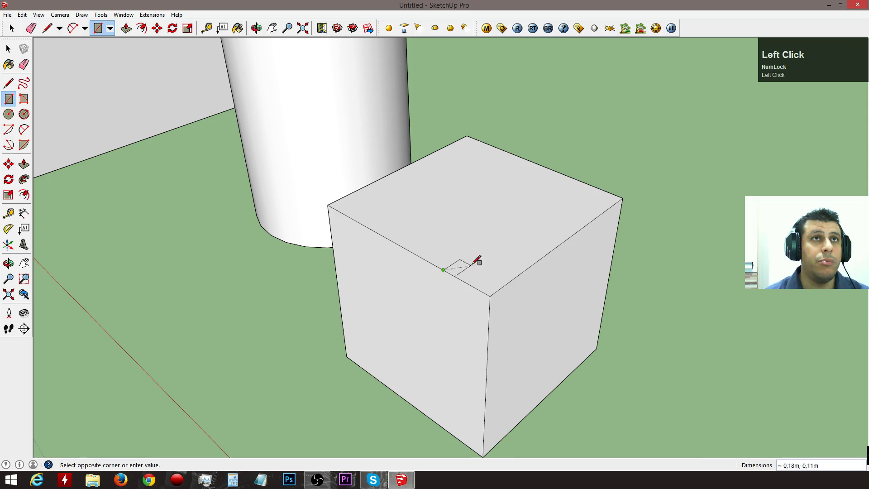
{"action": "left_click", "coordinate": [540, 258]}
{"action": "mouse_move", "coordinate": [466, 245]}
{"action": "middle_mouse_down"}
{"action": "mouse_move", "coordinate": [466, 397]}
{"action": "mouse_move", "coordinate": [505, 326]}
{"action": "mouse_move", "coordinate": [505, 363]}
{"action": "mouse_move", "coordinate": [475, 316]}
{"action": "mouse_move", "coordinate": [440, 327]}
{"action": "middle_mouse_up"}
{"action": "key", "text": "ctrl+z"}
{"action": "left_click", "coordinate": [434, 328]}
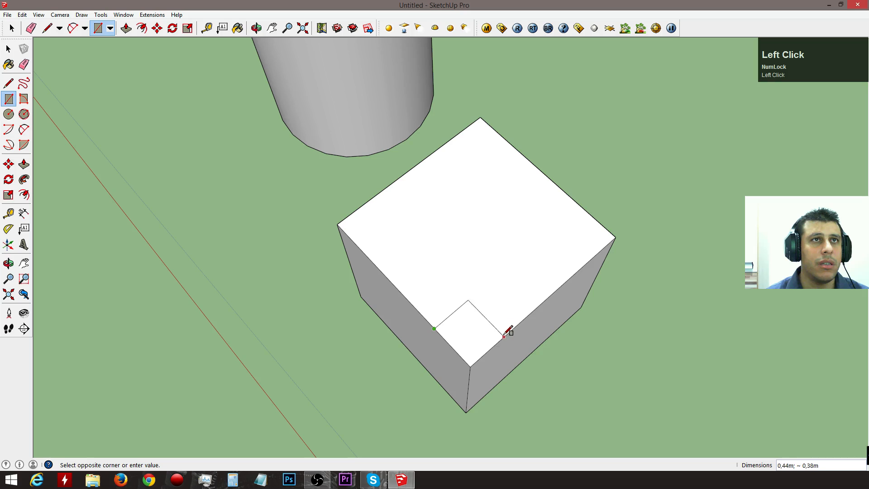
{"action": "left_click", "coordinate": [528, 318]}
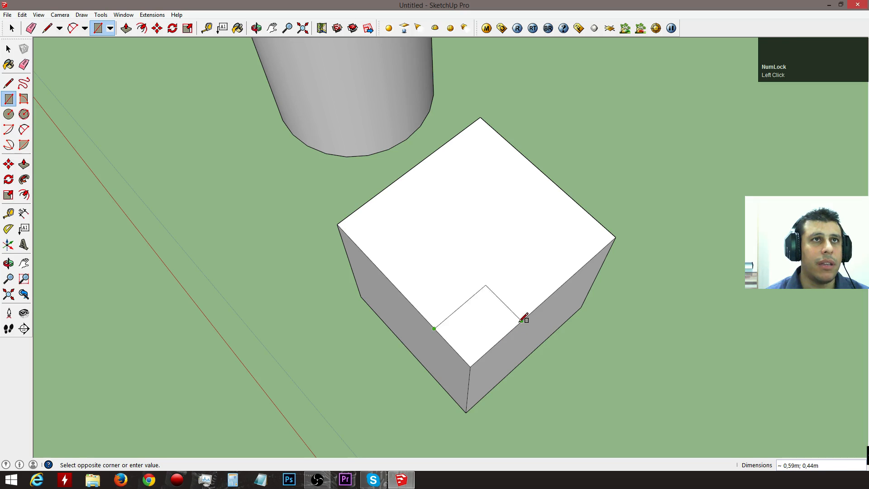
{"action": "middle_click_drag", "start_coordinate": [524, 320], "coordinate": [534, 139]}
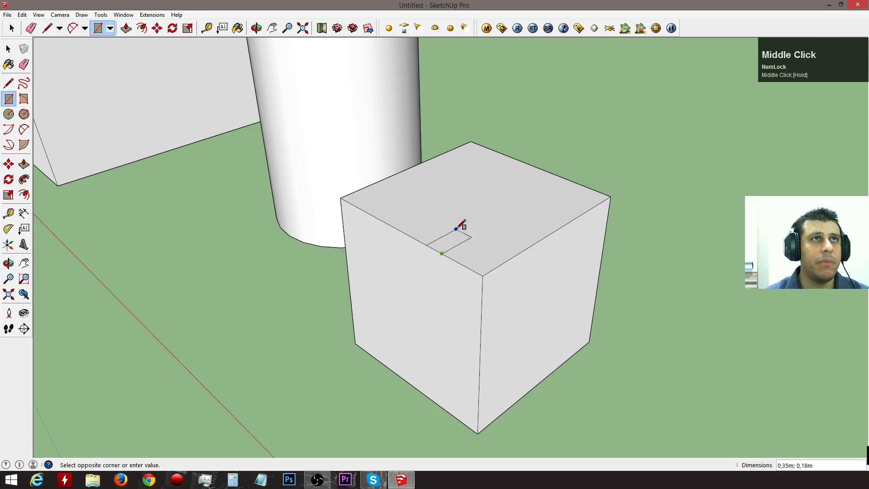
{"action": "key", "text": "space"}
Undo the division of the top face's left front edge and divide that edge into 3 equal segments
{"action": "left_click", "coordinate": [431, 252]}
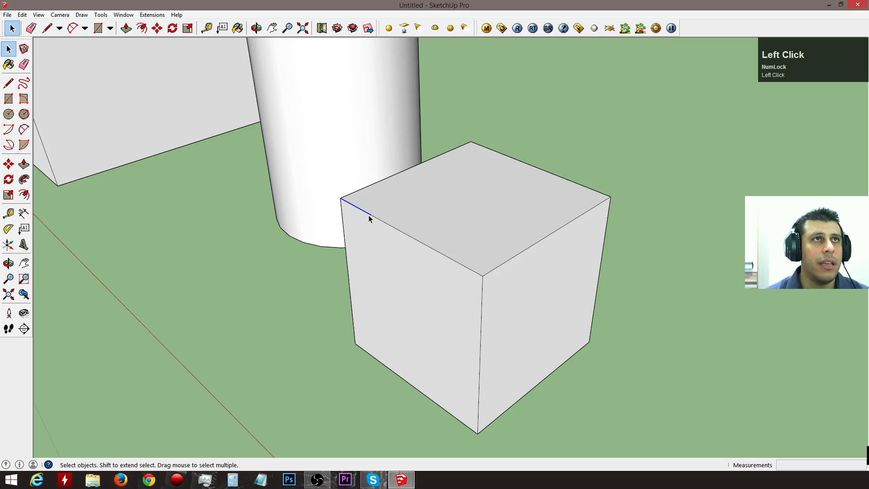
{"action": "key", "text": "ctrl+z"}
{"action": "left_click", "coordinate": [446, 259]}
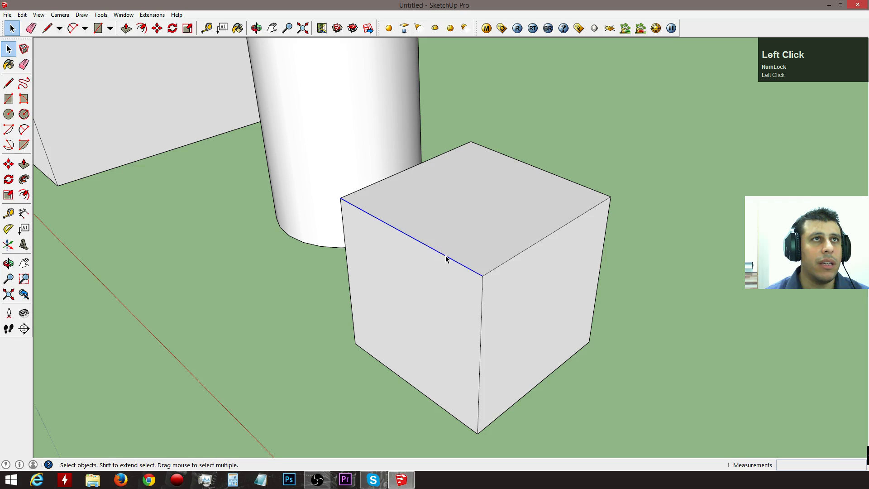
{"action": "right_click", "coordinate": [458, 262]}
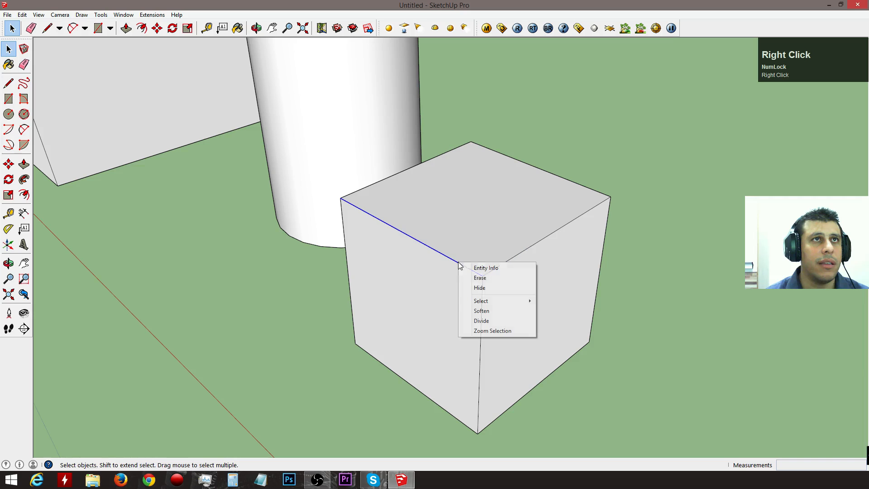
{"action": "left_click", "coordinate": [493, 320]}
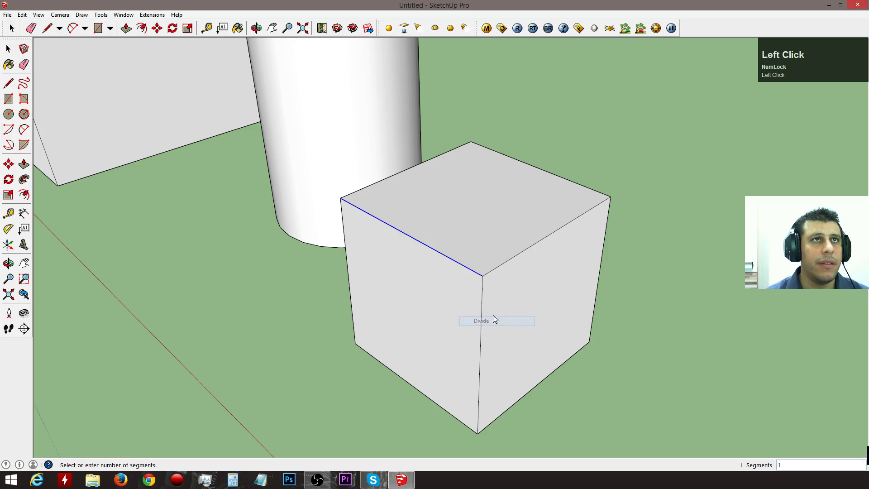
{"action": "left_click", "coordinate": [437, 257]}
Draw two nested squares of about 0.59 m and 1.17 m on the top face between matching edge division points
{"action": "middle_click_drag", "start_coordinate": [634, 258], "coordinate": [475, 299]}
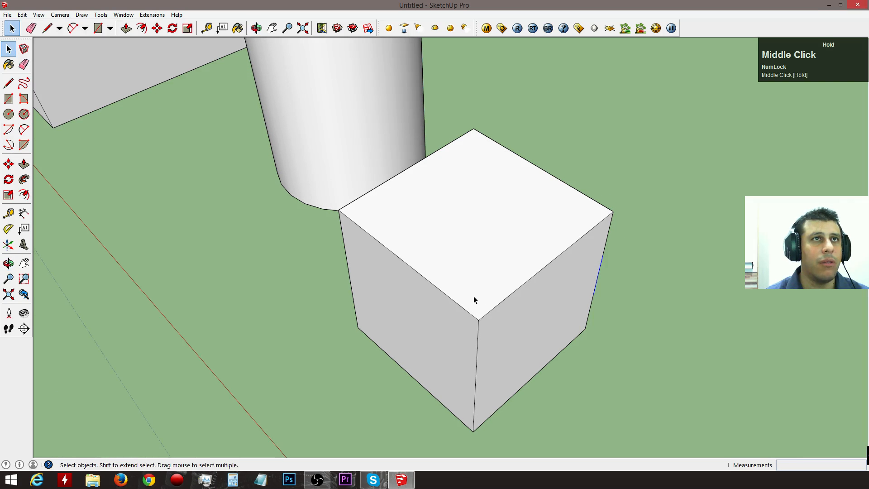
{"action": "key", "text": "r"}
{"action": "left_click", "coordinate": [426, 279]}
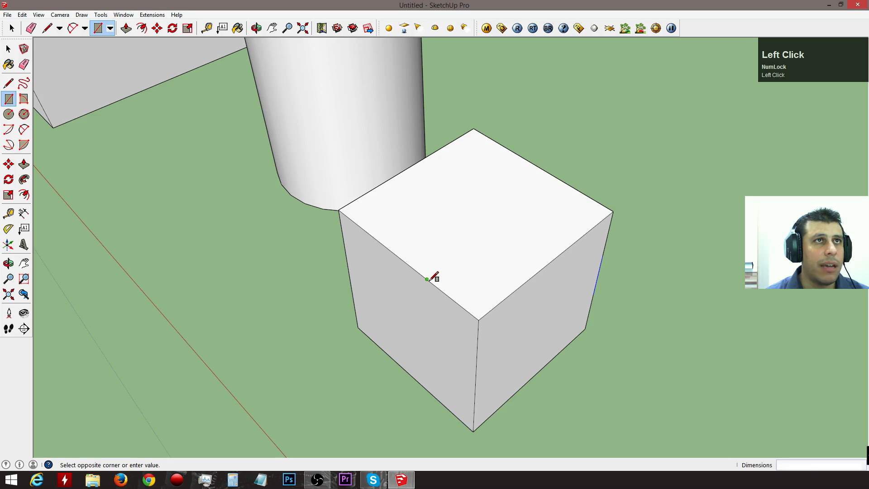
{"action": "left_click", "coordinate": [527, 279]}
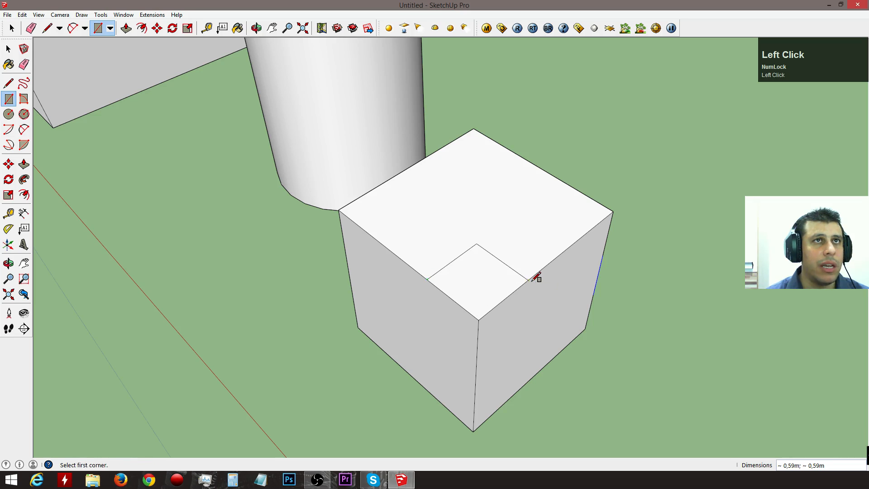
{"action": "left_click", "coordinate": [383, 242]}
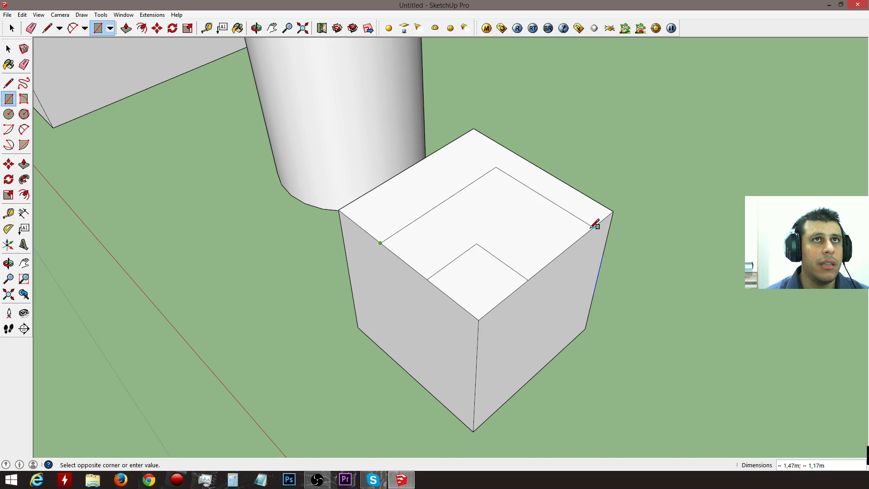
{"action": "left_click", "coordinate": [573, 243]}
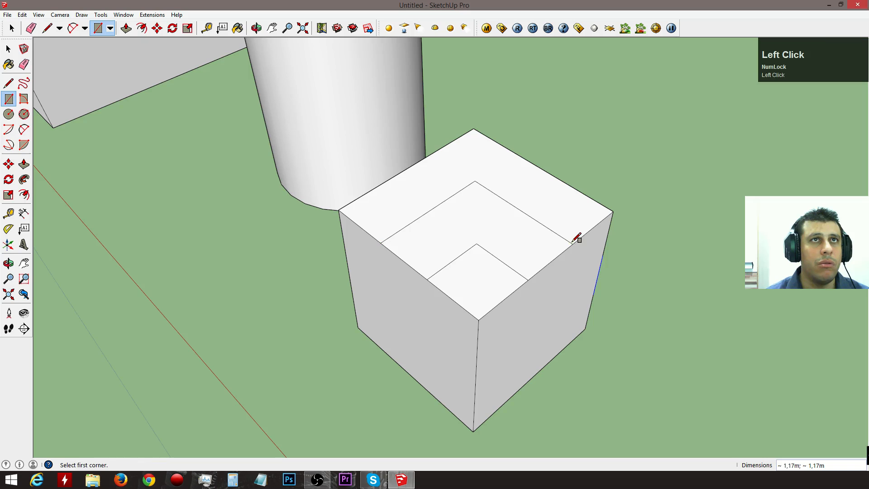
Push/Pull the small corner square down to the level of the lower division point on the box's vertical edge
{"action": "middle_click_drag", "start_coordinate": [660, 274], "coordinate": [558, 227]}
{"action": "key", "text": "space"}
{"action": "left_click", "coordinate": [648, 221]}
{"action": "key", "text": "p"}
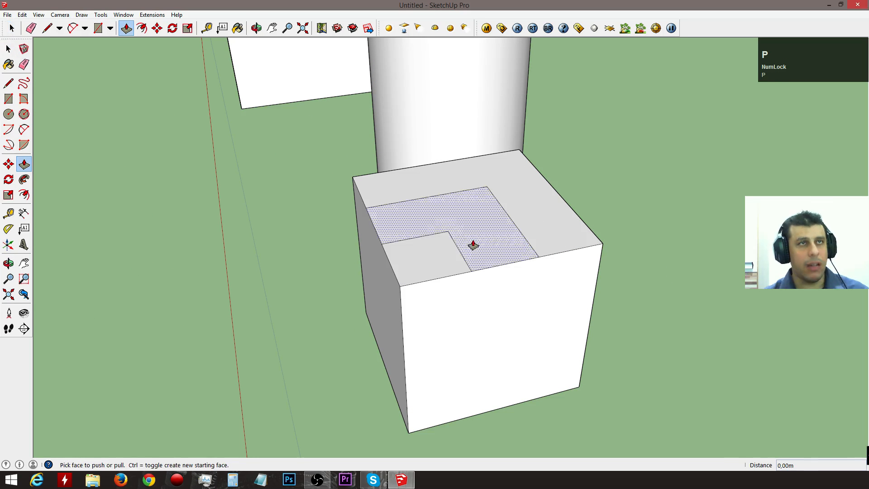
{"action": "left_click", "coordinate": [433, 262]}
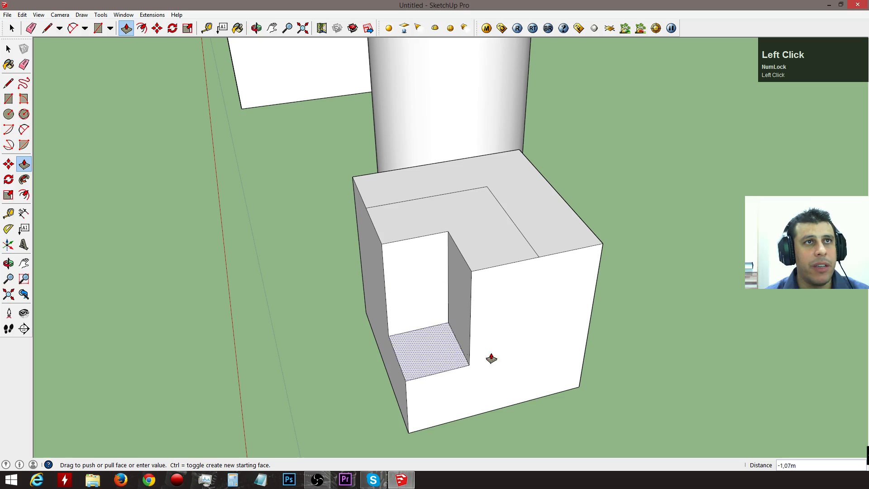
{"action": "left_click", "coordinate": [584, 353]}
Push/Pull the L-shaped middle face down about 0.59 m to the upper division point on the vertical edge
{"action": "left_click", "coordinate": [489, 257]}
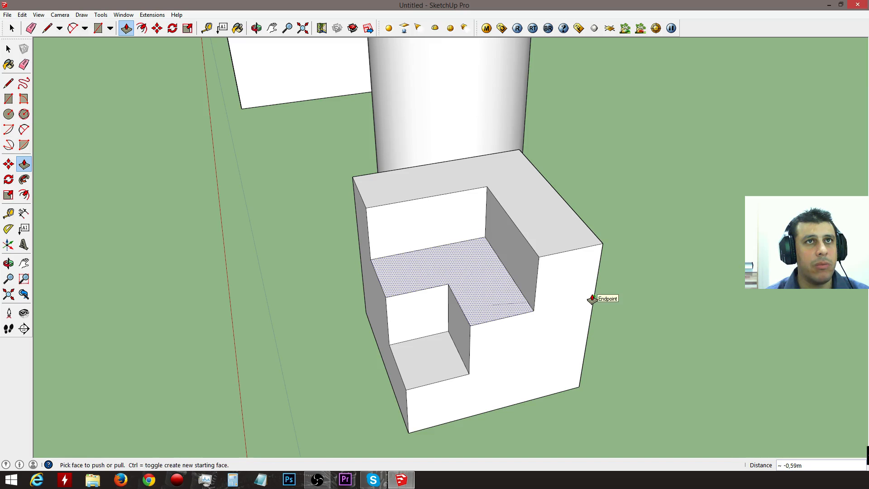
{"action": "left_click", "coordinate": [557, 303]}
{"action": "middle_click_drag", "start_coordinate": [552, 305], "coordinate": [466, 330]}
{"action": "key", "text": "space"}
{"action": "left_click", "coordinate": [694, 324]}
Erase the divided outer vertical edge of the stepped box
{"action": "mouse_move", "coordinate": [568, 316]}
{"action": "middle_mouse_down"}
{"action": "mouse_move", "coordinate": [635, 281]}
{"action": "mouse_move", "coordinate": [609, 244]}
{"action": "middle_mouse_up"}
{"action": "key", "text": "e"}
{"action": "mouse_move", "coordinate": [593, 230]}
{"action": "left_mouse_down"}
{"action": "mouse_move", "coordinate": [593, 271]}
{"action": "mouse_move", "coordinate": [640, 276]}
{"action": "left_mouse_up"}
{"action": "middle_click_drag", "start_coordinate": [593, 292], "coordinate": [401, 291]}
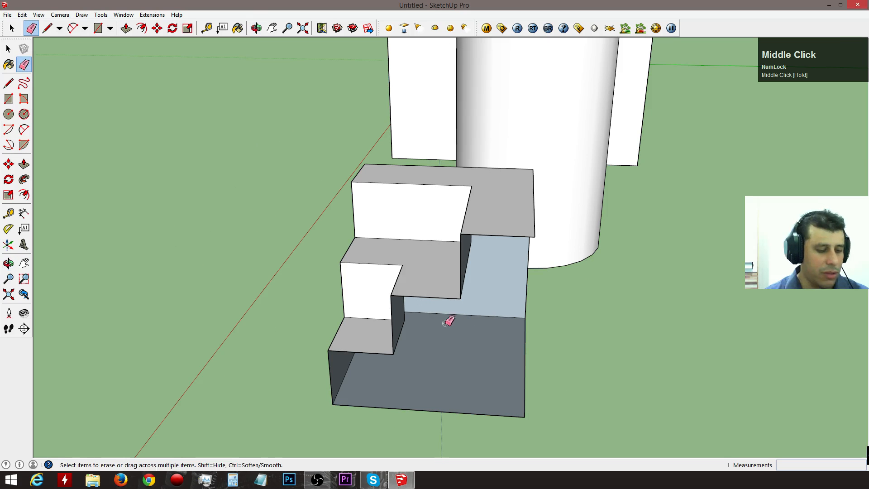
Redraw the erased vertical edge as a single line between its bottom and top corners to rebuild the adjoining faces
{"action": "key", "text": "l"}
{"action": "left_click", "coordinate": [525, 416]}
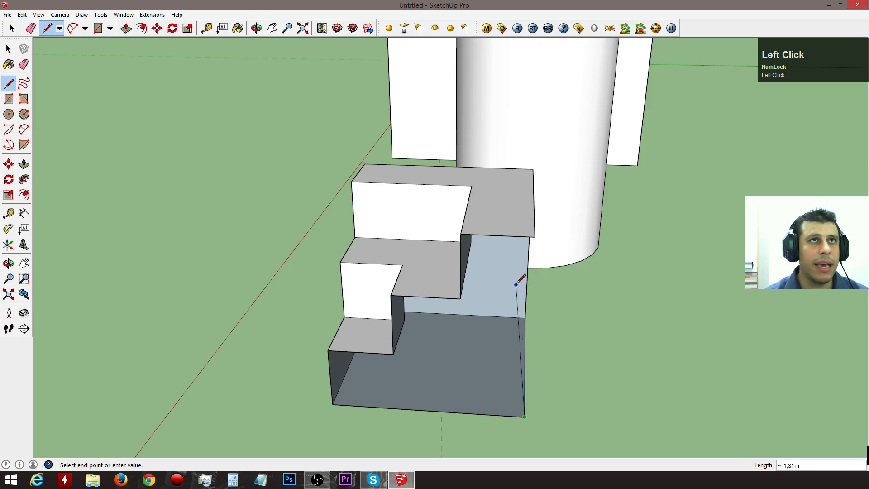
{"action": "left_click", "coordinate": [535, 236]}
{"action": "middle_click_drag", "start_coordinate": [536, 234], "coordinate": [471, 301]}
{"action": "middle_click_drag", "start_coordinate": [439, 233], "coordinate": [607, 287]}
{"action": "key", "text": "space"}
{"action": "middle_click_drag", "start_coordinate": [525, 341], "coordinate": [626, 306]}
{"action": "left_click_drag", "start_coordinate": [626, 306], "coordinate": [694, 343]}
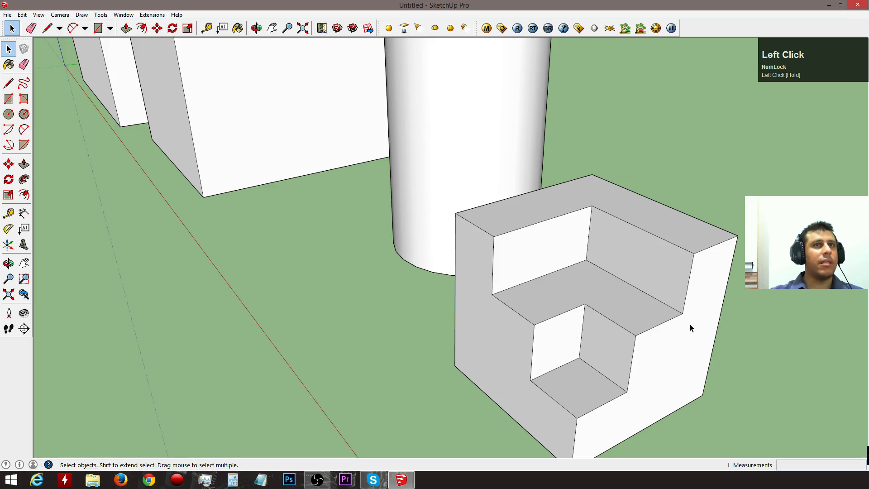
Paint the stepped box's left side face and the four vertical faces of its steps with the red material Color_A06
{"action": "key", "text": "b"}
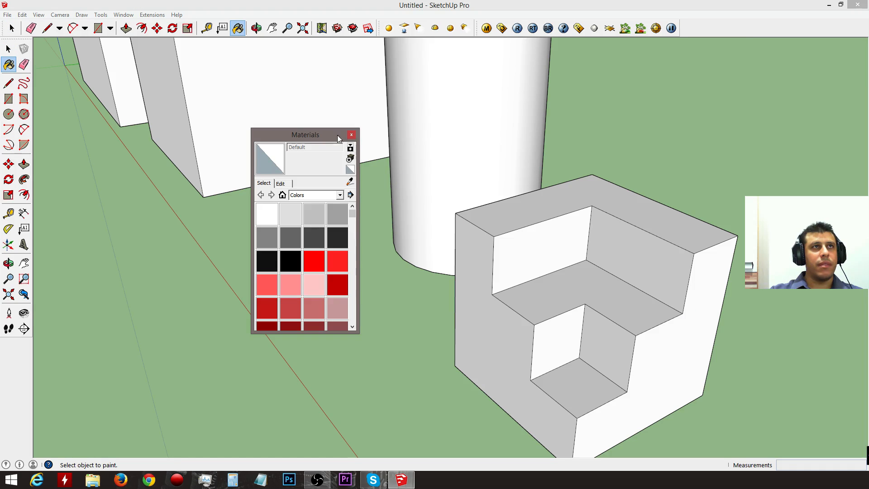
{"action": "left_click", "coordinate": [351, 135]}
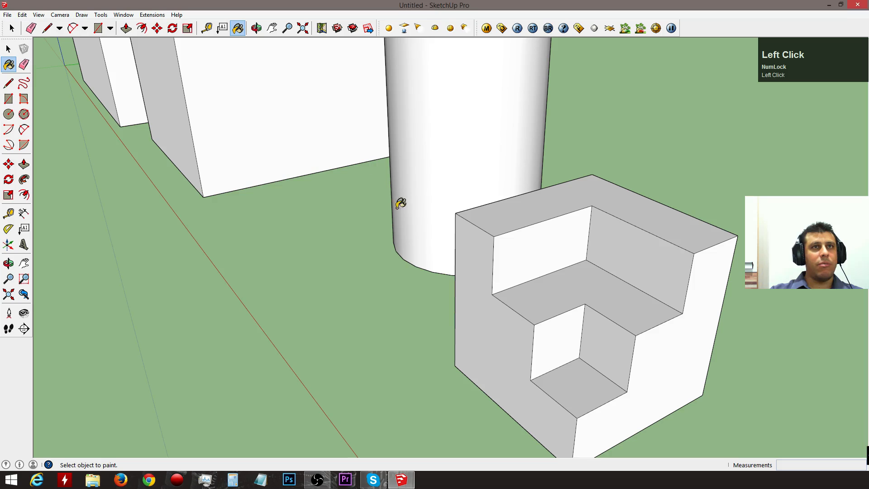
{"action": "key", "text": "b"}
{"action": "left_click", "coordinate": [343, 285]}
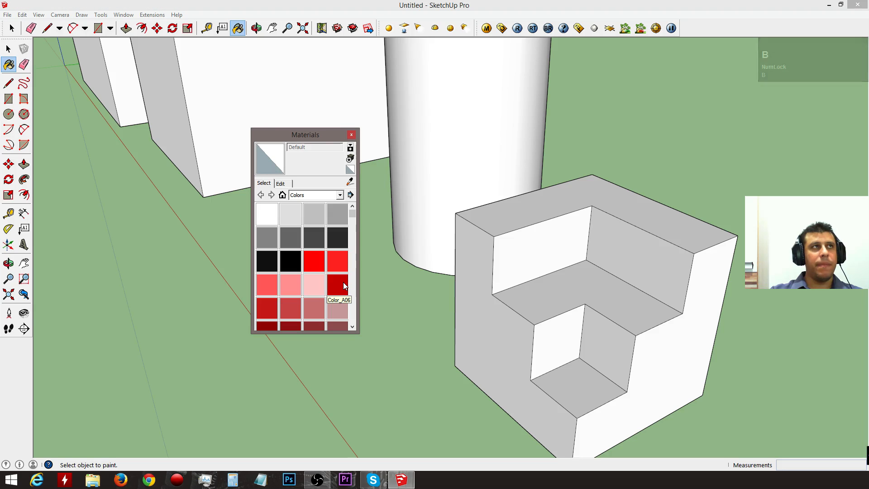
{"action": "left_click", "coordinate": [505, 339]}
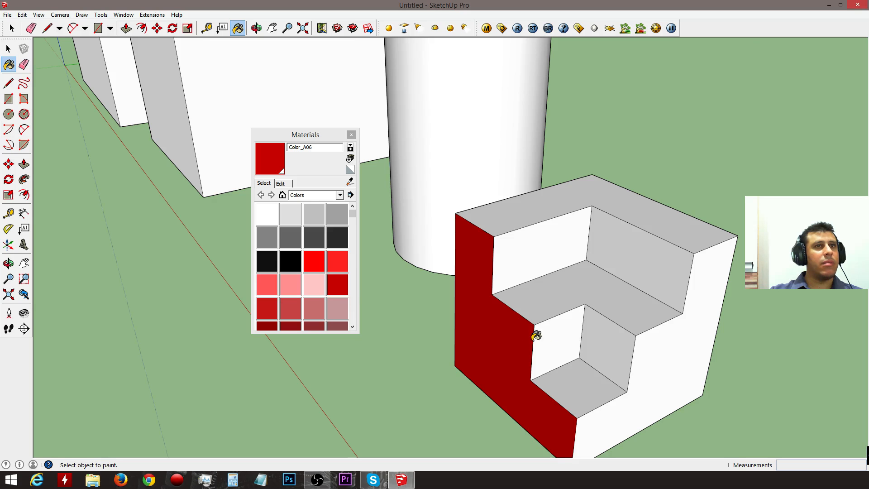
{"action": "left_click", "coordinate": [562, 335]}
{"action": "left_click", "coordinate": [596, 335]}
{"action": "left_click", "coordinate": [560, 242]}
{"action": "left_click", "coordinate": [618, 246]}
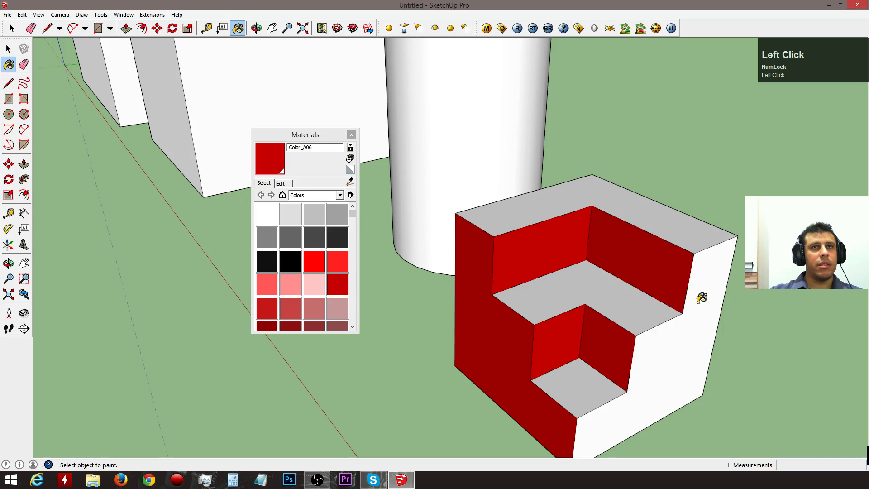
Paint the stepped box's remaining unpainted side faces with the red material Color_A06 and close the material browser
{"action": "left_click", "coordinate": [702, 298]}
{"action": "mouse_move", "coordinate": [704, 310]}
{"action": "middle_mouse_down"}
{"action": "mouse_move", "coordinate": [528, 310]}
{"action": "mouse_move", "coordinate": [536, 333]}
{"action": "mouse_move", "coordinate": [283, 344]}
{"action": "mouse_move", "coordinate": [752, 314]}
{"action": "mouse_move", "coordinate": [687, 351]}
{"action": "mouse_move", "coordinate": [655, 337]}
{"action": "middle_mouse_up"}
{"action": "left_click", "coordinate": [536, 334]}
{"action": "left_click", "coordinate": [479, 313]}
{"action": "key", "text": "space"}
{"action": "left_click", "coordinate": [351, 135]}
Draw a square about 1.94 m per side on the ground beside the red stepped box
{"action": "scroll", "coordinate": [345, 214], "scroll_direction": "down", "scroll_amount": 5}
{"action": "key", "text": "r"}
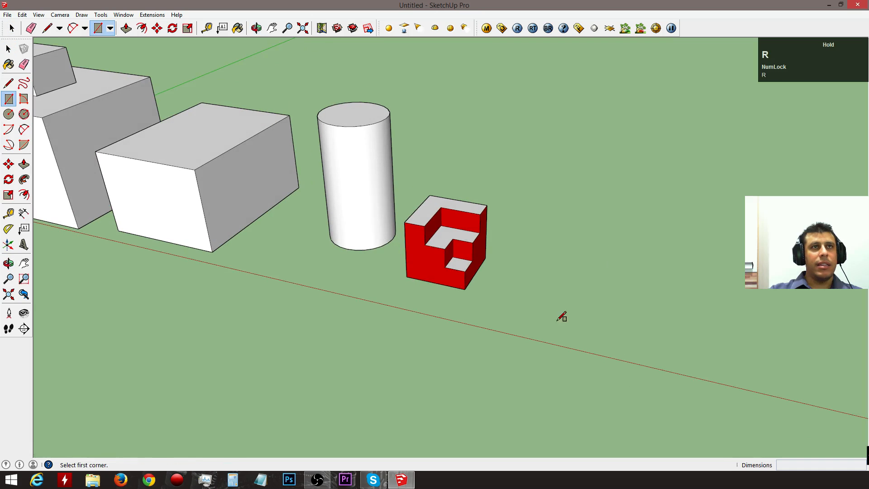
{"action": "left_click", "coordinate": [543, 322]}
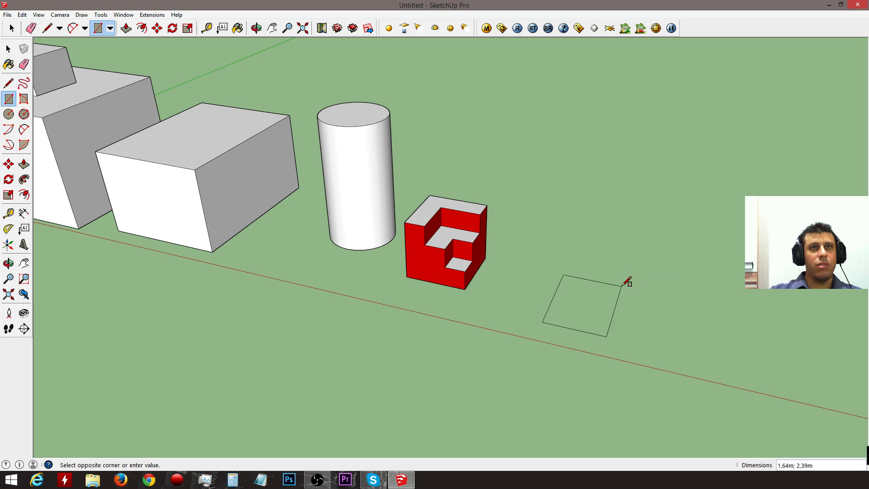
{"action": "middle_click_drag", "start_coordinate": [620, 294], "coordinate": [675, 363]}
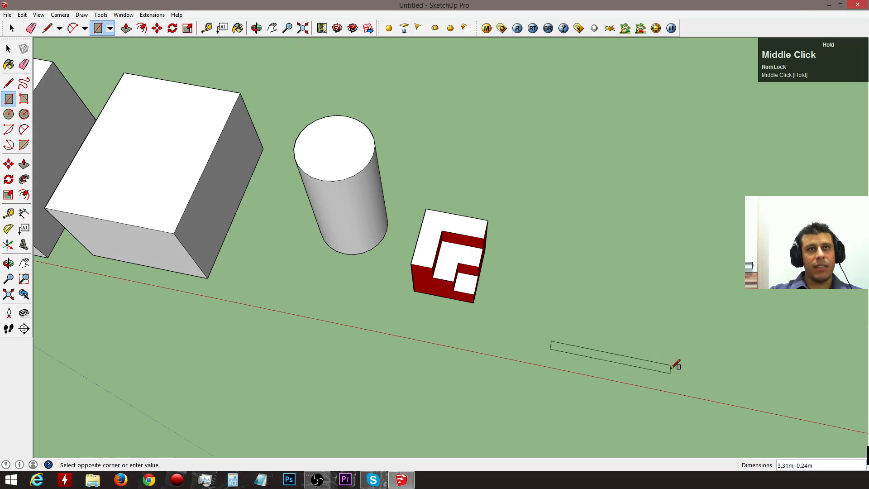
{"action": "left_click", "coordinate": [634, 288]}
Draw a tall vertical rectangle on the base's front edge and mark off a 1.94 m square in its lower part
{"action": "middle_click_drag", "start_coordinate": [690, 320], "coordinate": [596, 284]}
{"action": "left_click", "coordinate": [581, 295]}
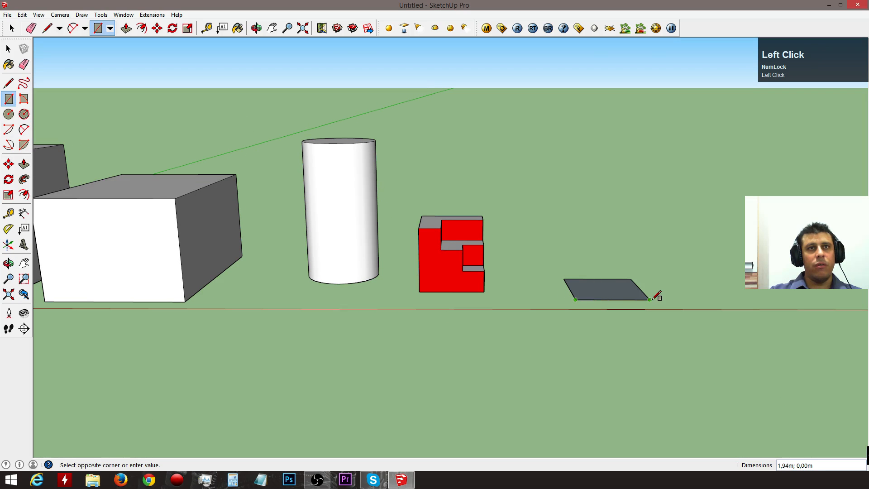
{"action": "left_click", "coordinate": [662, 139]}
{"action": "middle_click_drag", "start_coordinate": [546, 333], "coordinate": [594, 308]}
{"action": "left_click", "coordinate": [576, 297]}
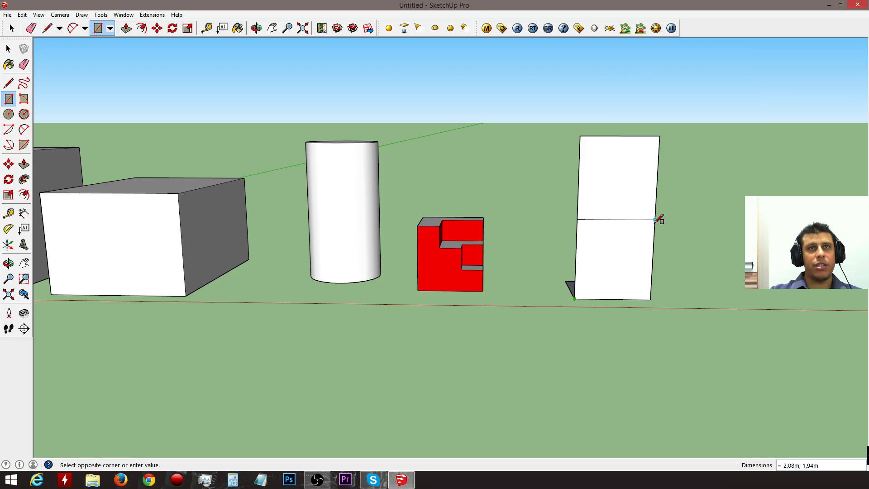
{"action": "scroll", "coordinate": [660, 221], "scroll_direction": "up", "scroll_amount": 1}
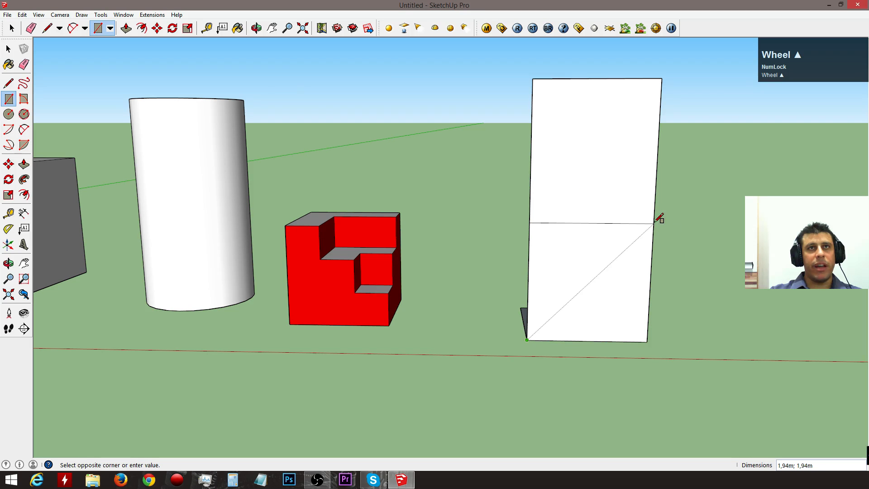
{"action": "left_click", "coordinate": [656, 220]}
Erase the upper part of the vertical face above the 1.94 m square
{"action": "mouse_move", "coordinate": [656, 221]}
{"action": "middle_mouse_down"}
{"action": "mouse_move", "coordinate": [700, 262]}
{"action": "mouse_move", "coordinate": [650, 184]}
{"action": "middle_mouse_up"}
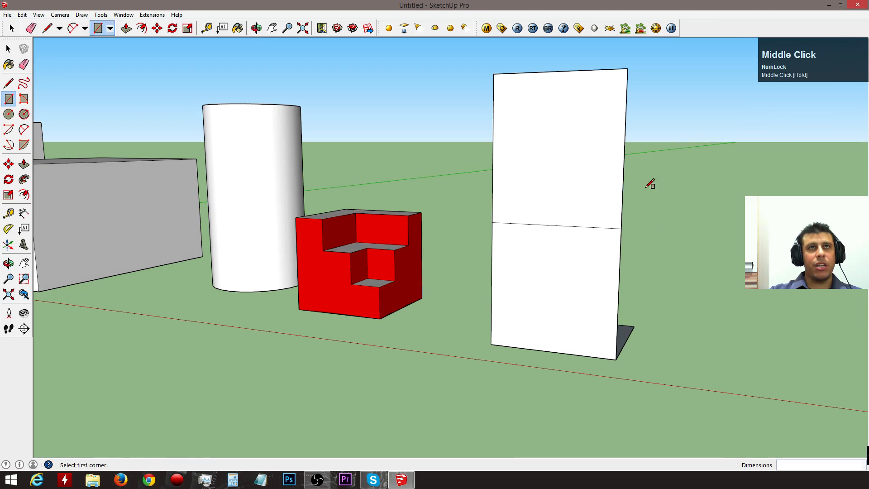
{"action": "key", "text": "e"}
{"action": "mouse_move", "coordinate": [608, 93]}
{"action": "left_mouse_down"}
{"action": "mouse_move", "coordinate": [524, 87]}
{"action": "mouse_move", "coordinate": [539, 122]}
{"action": "left_mouse_up"}
Draw a vertical line from the base's free back corner to the upright face's height and join it to the nearest top corner
{"action": "mouse_move", "coordinate": [539, 122]}
{"action": "middle_mouse_down"}
{"action": "mouse_move", "coordinate": [584, 216]}
{"action": "mouse_move", "coordinate": [270, 274]}
{"action": "middle_mouse_up"}
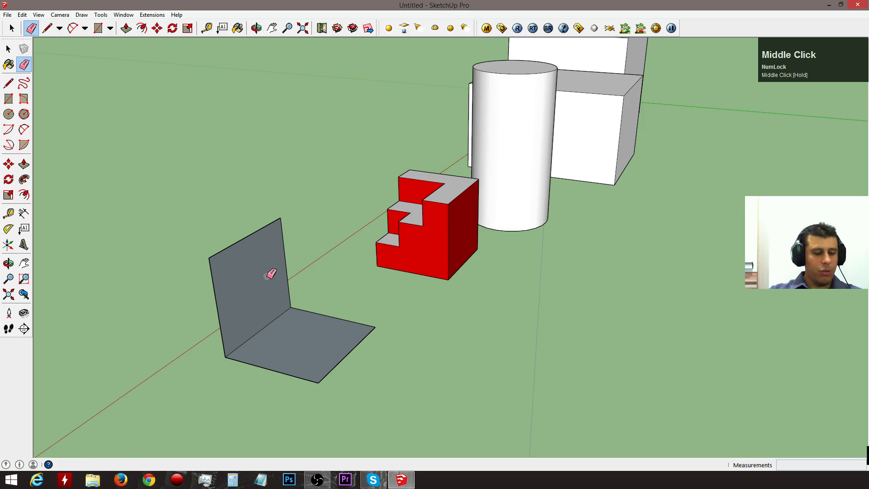
{"action": "key", "text": "p"}
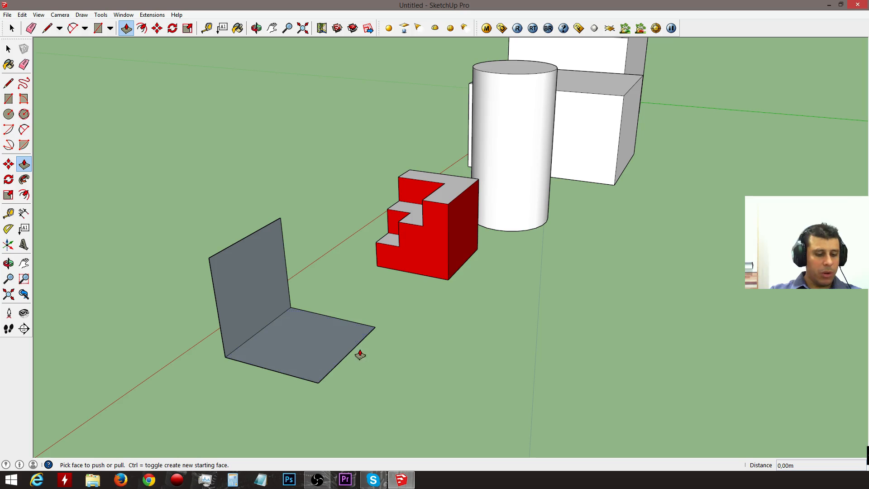
{"action": "key", "text": "l"}
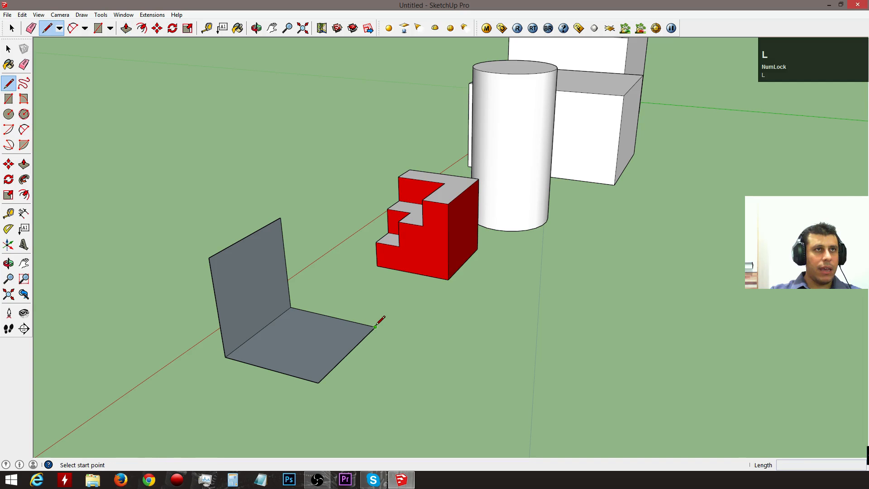
{"action": "left_click", "coordinate": [376, 326]}
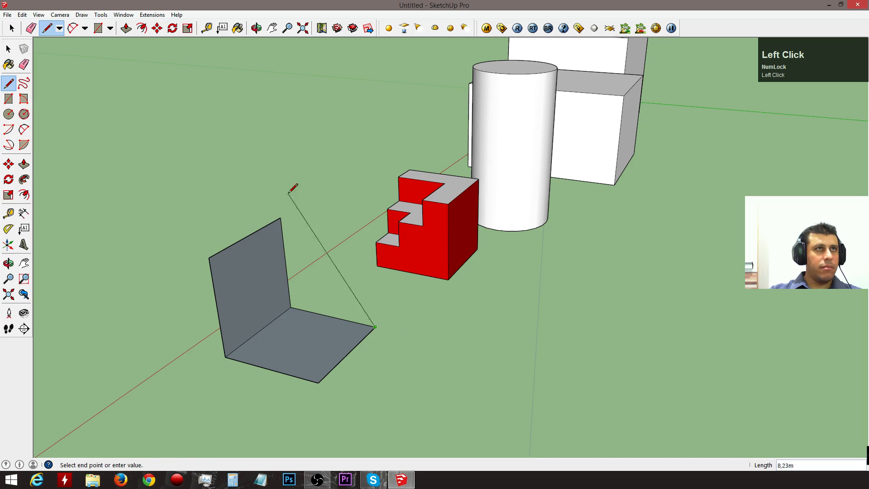
{"action": "key", "text": "shift"}
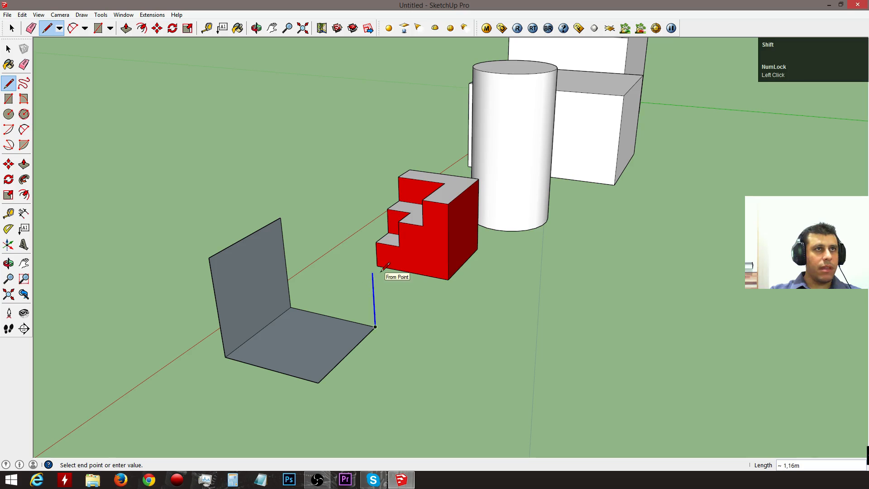
{"action": "left_click", "coordinate": [287, 214], "text": "shift"}
{"action": "left_click", "coordinate": [281, 218]}
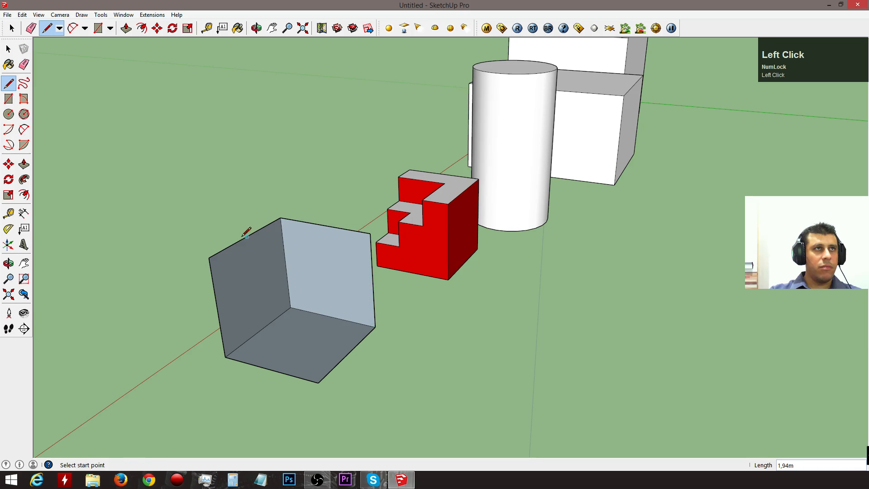
Draw the opposite side's top and vertical edges, then connect the two open top corners to close the cube
{"action": "left_click", "coordinate": [208, 257]}
{"action": "key", "text": "shift"}
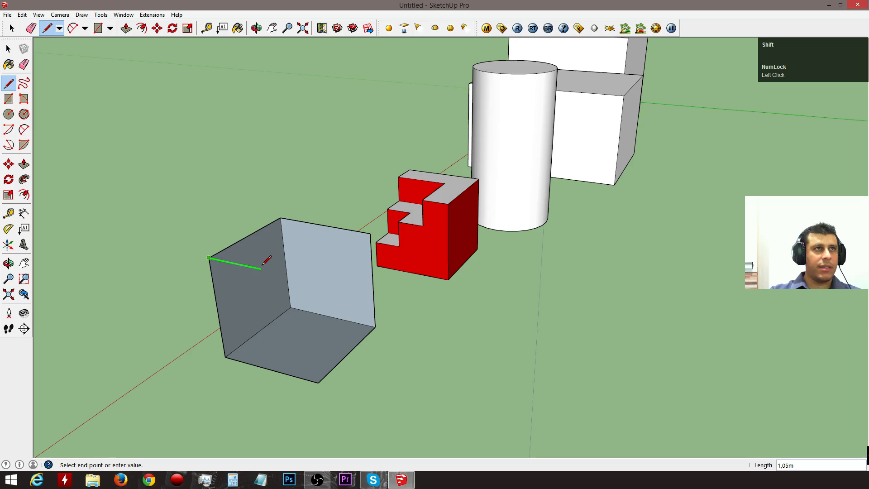
{"action": "left_click", "coordinate": [368, 233]}
{"action": "left_click", "coordinate": [319, 382]}
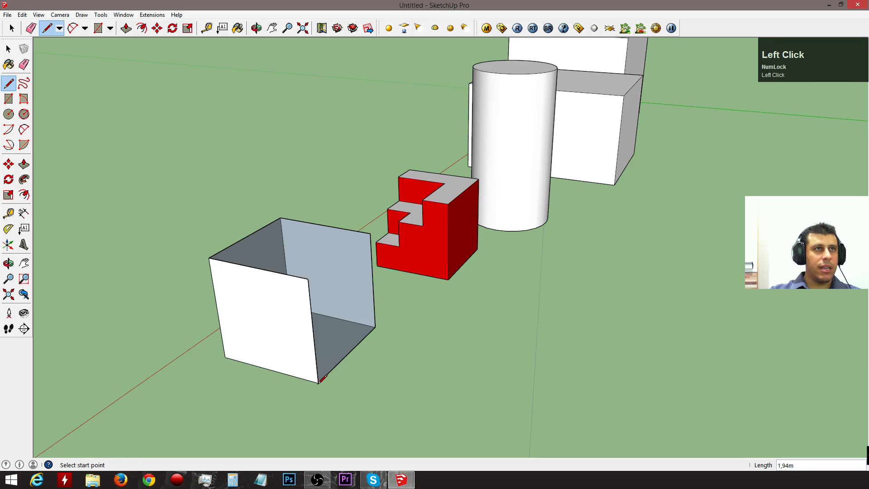
{"action": "left_click", "coordinate": [308, 280]}
{"action": "left_click", "coordinate": [370, 233]}
Divide the two front top edges of the new cube into three equal segments each
{"action": "middle_click_drag", "start_coordinate": [371, 234], "coordinate": [634, 287]}
{"action": "left_click_drag", "start_coordinate": [634, 287], "coordinate": [556, 299]}
{"action": "key", "text": "space"}
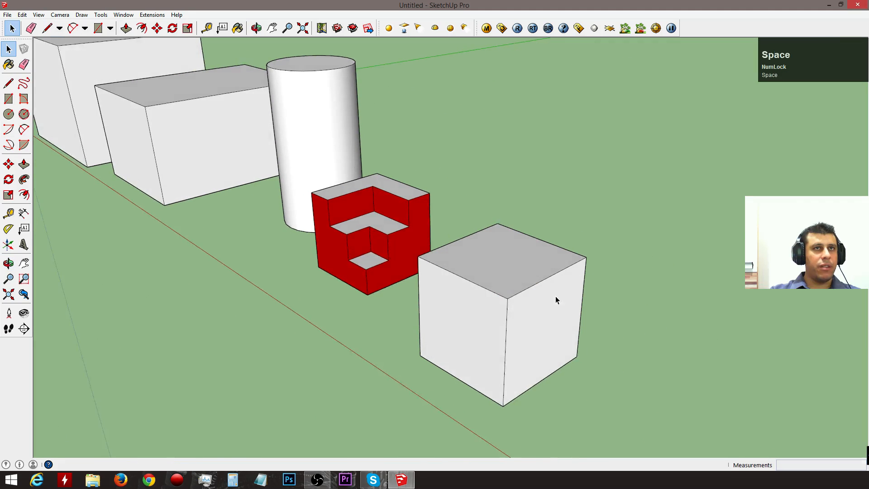
{"action": "scroll", "coordinate": [529, 290], "scroll_direction": "up", "scroll_amount": 3}
{"action": "right_click", "coordinate": [529, 289]}
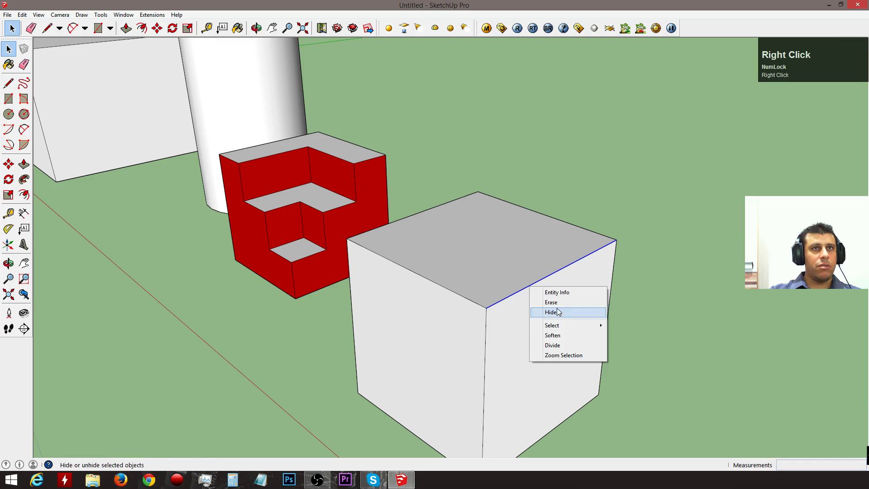
{"action": "left_click", "coordinate": [555, 345]}
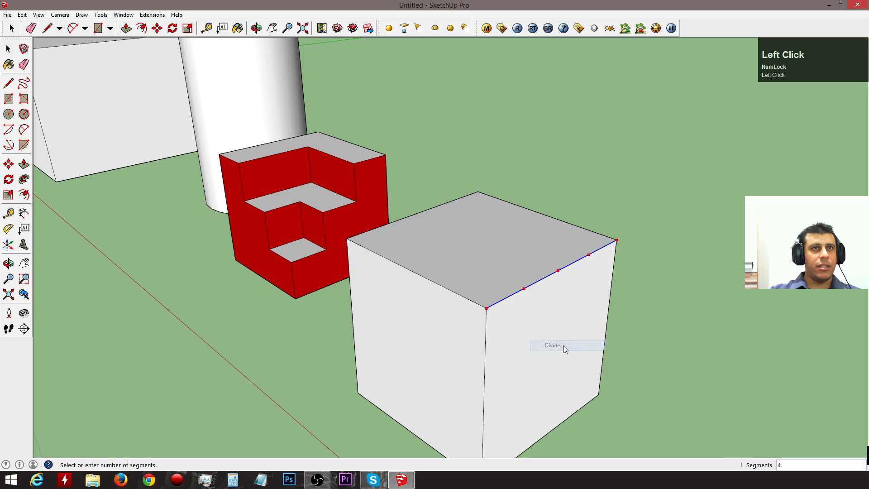
{"action": "left_click", "coordinate": [536, 283]}
{"action": "right_click", "coordinate": [453, 294]}
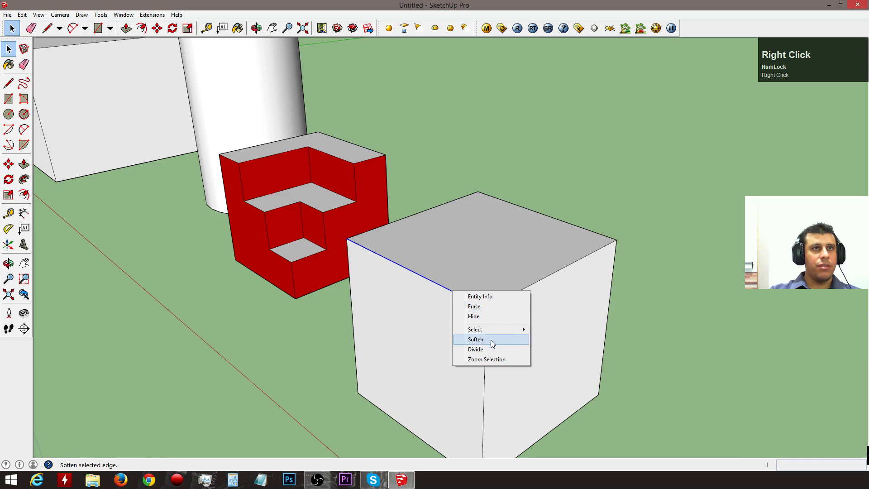
{"action": "left_click", "coordinate": [490, 349]}
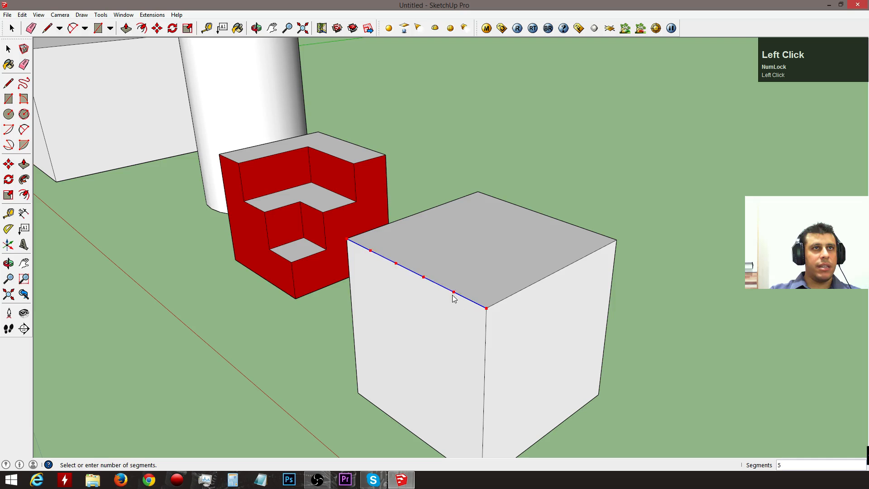
{"action": "left_click", "coordinate": [439, 290]}
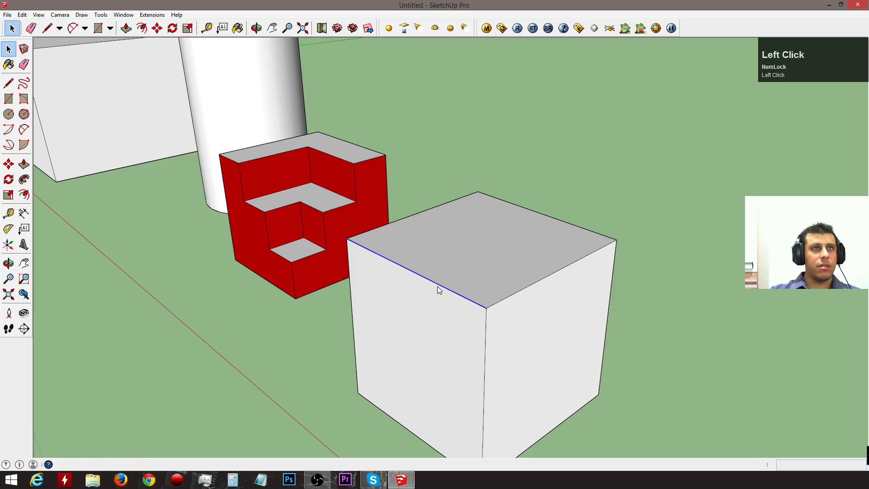
Divide the cube's outer right vertical edge into three equal segments
{"action": "right_click", "coordinate": [610, 299]}
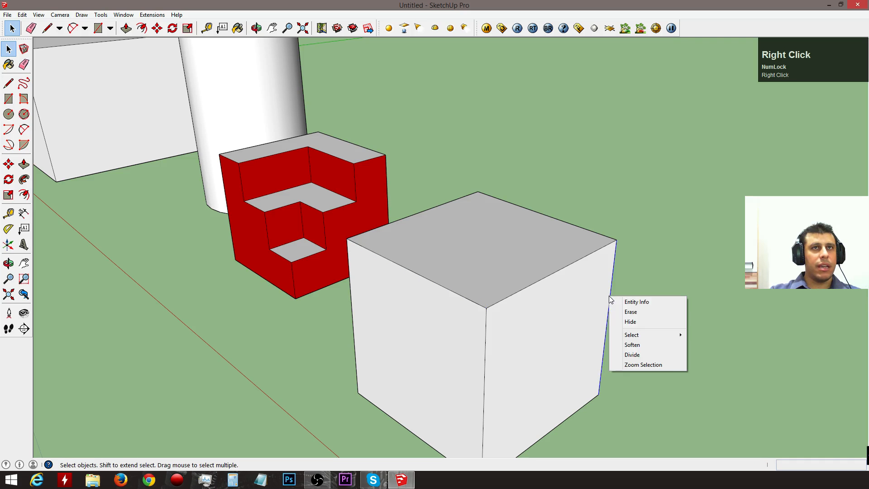
{"action": "left_click", "coordinate": [639, 355]}
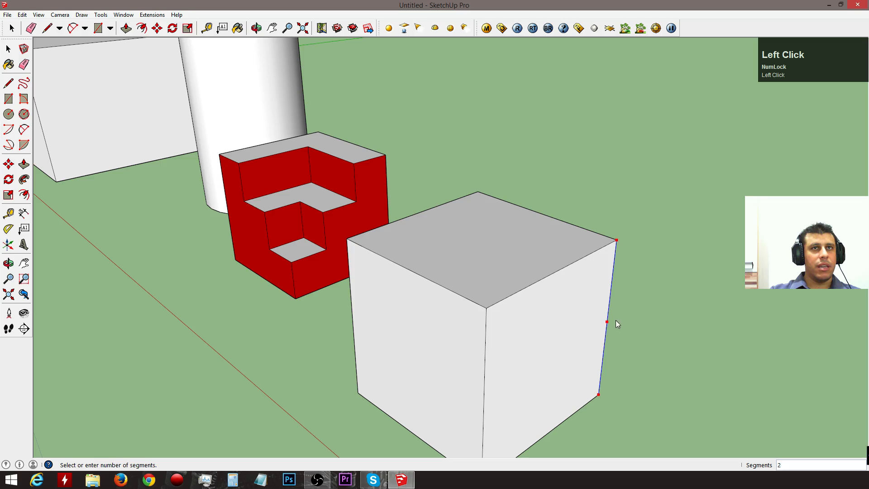
{"action": "left_click", "coordinate": [609, 297]}
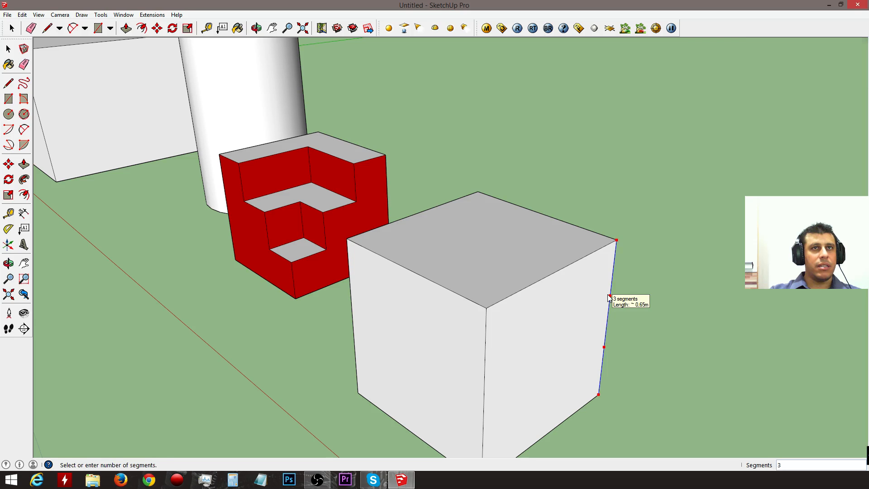
Draw two nested squares on the cube's top face through the edges' division points, the smaller about 0.65 m at the front corner
{"action": "scroll", "coordinate": [485, 313], "scroll_direction": "down", "scroll_amount": 1}
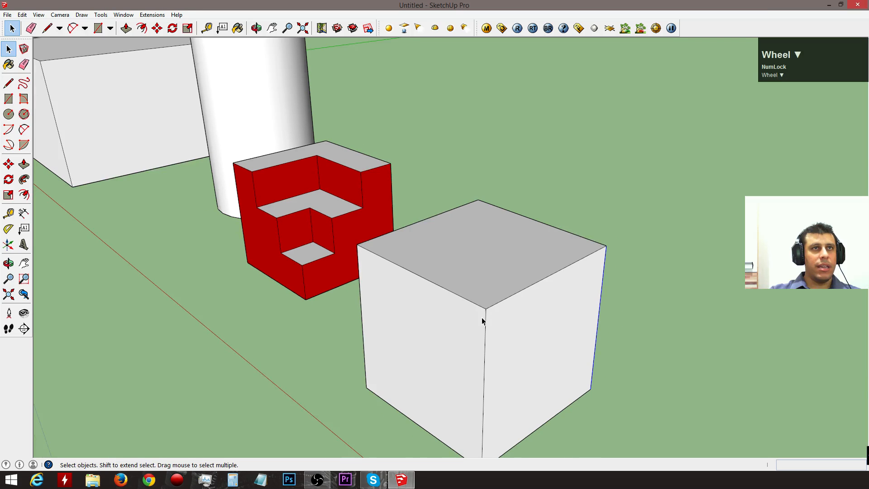
{"action": "key", "text": "r"}
{"action": "middle_click_drag", "start_coordinate": [474, 295], "coordinate": [480, 336]}
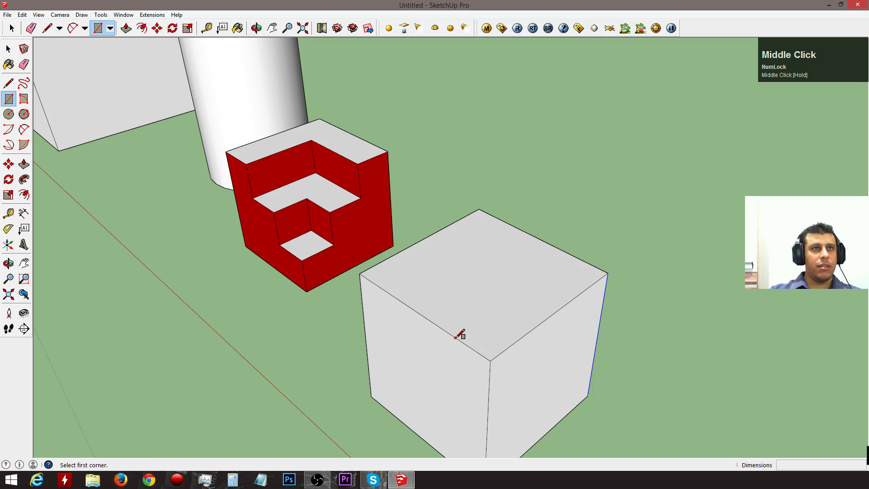
{"action": "left_click", "coordinate": [442, 329]}
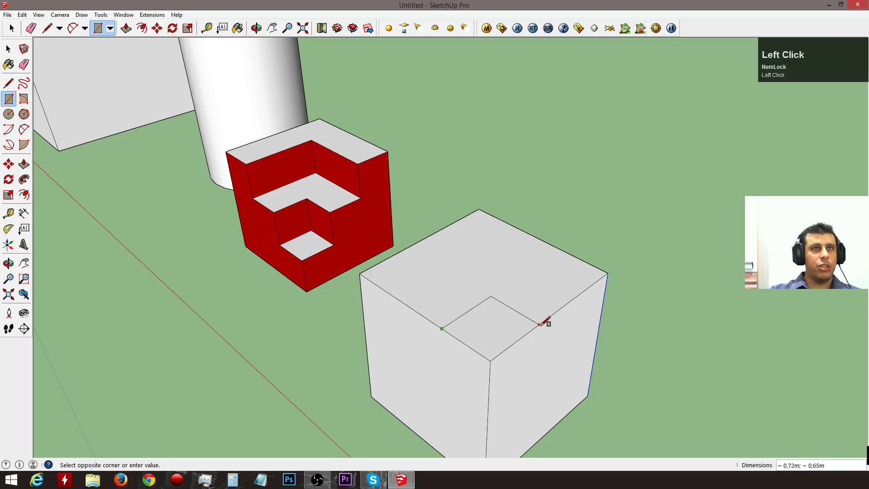
{"action": "left_click", "coordinate": [534, 328]}
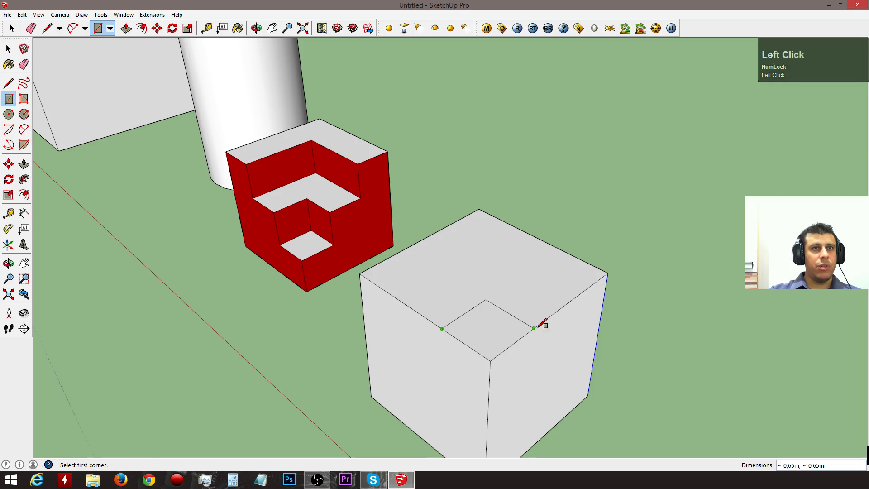
{"action": "left_click", "coordinate": [399, 299]}
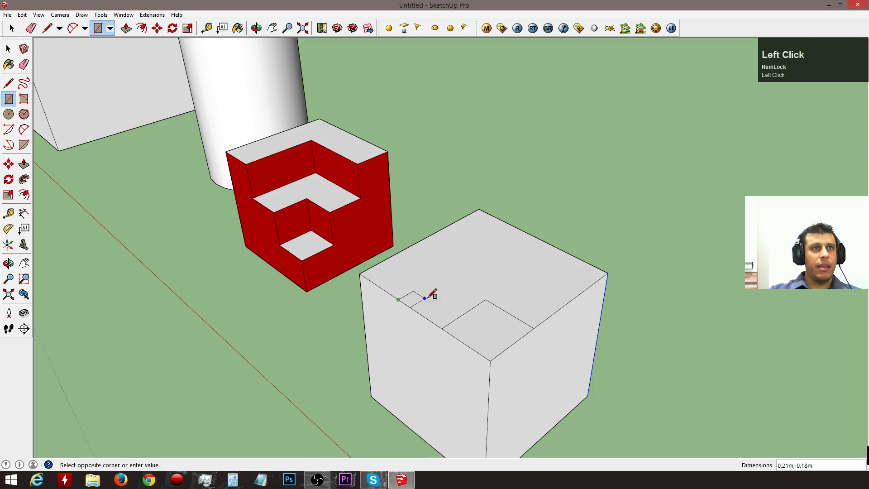
{"action": "left_click", "coordinate": [573, 300]}
Push/Pull the corner square down to the vertical edge's lower division point and the L-shaped face down about 0.65 m to the upper one
{"action": "mouse_move", "coordinate": [518, 287]}
{"action": "middle_mouse_down"}
{"action": "mouse_move", "coordinate": [545, 316]}
{"action": "mouse_move", "coordinate": [520, 289]}
{"action": "middle_mouse_up"}
{"action": "key", "text": "p"}
{"action": "left_click", "coordinate": [482, 297]}
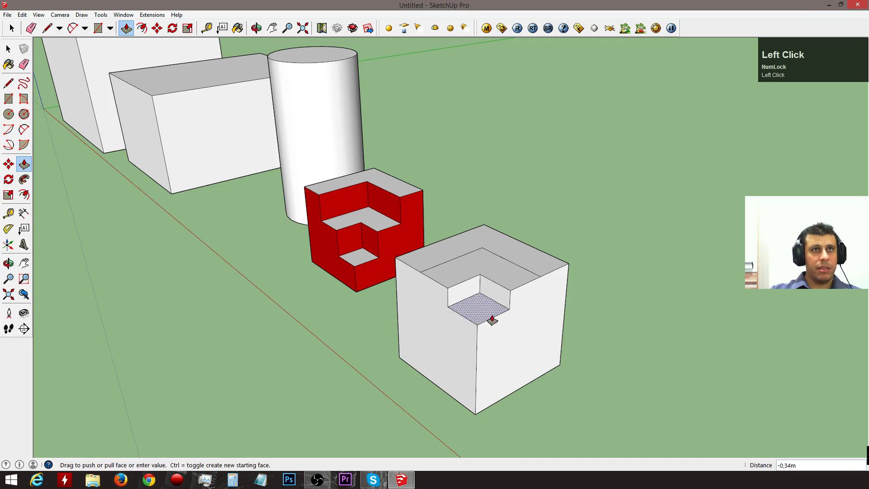
{"action": "left_click", "coordinate": [562, 340]}
{"action": "left_click", "coordinate": [514, 284]}
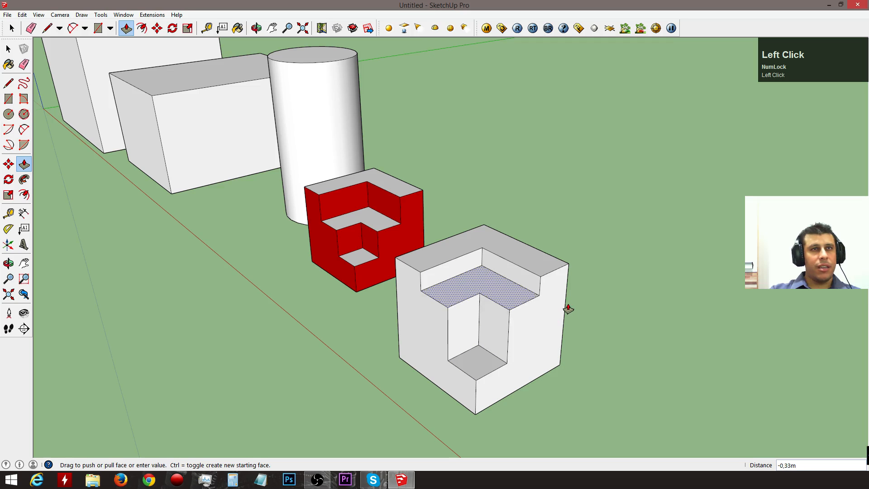
{"action": "left_click", "coordinate": [566, 307]}
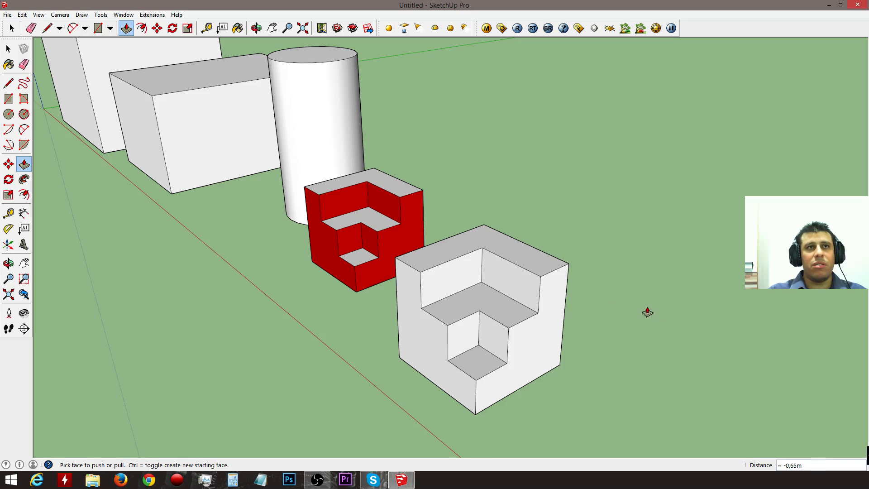
Examine the proportions of the new cube's steps from several sides
{"action": "middle_click_drag", "start_coordinate": [468, 291], "coordinate": [357, 281]}
{"action": "scroll", "coordinate": [427, 322], "scroll_direction": "up", "scroll_amount": 3}
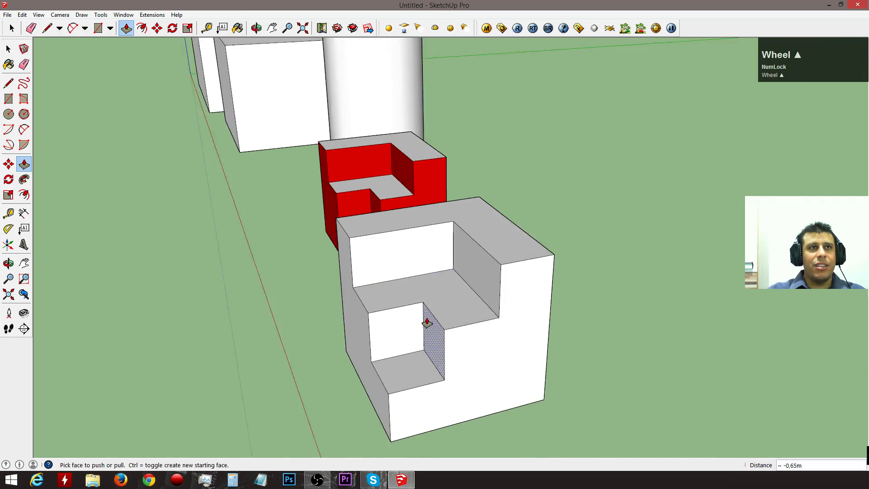
{"action": "scroll", "coordinate": [427, 323], "scroll_direction": "up", "scroll_amount": 2}
{"action": "key", "text": "t"}
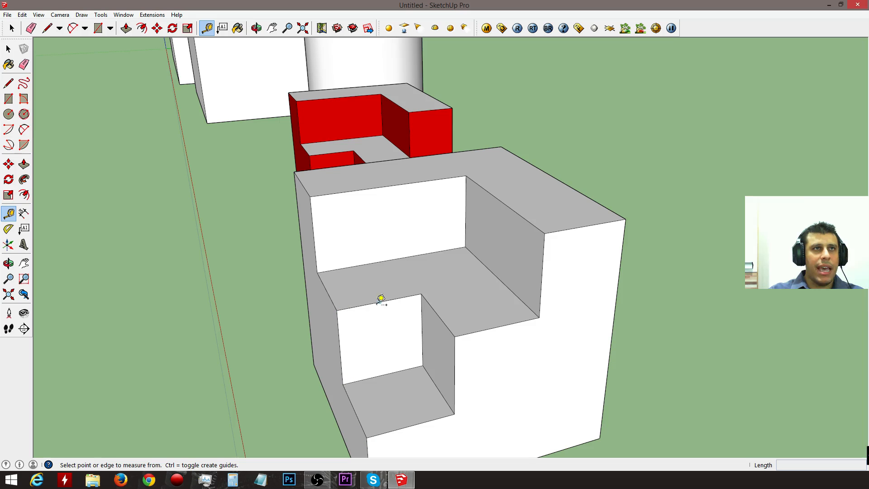
{"action": "middle_click_drag", "start_coordinate": [435, 292], "coordinate": [606, 252]}
{"action": "key", "text": "space"}
{"action": "middle_click_drag", "start_coordinate": [655, 319], "coordinate": [558, 370]}
{"action": "scroll", "coordinate": [558, 353], "scroll_direction": "down", "scroll_amount": 3}
{"action": "middle_click_drag", "start_coordinate": [558, 335], "coordinate": [561, 365]}
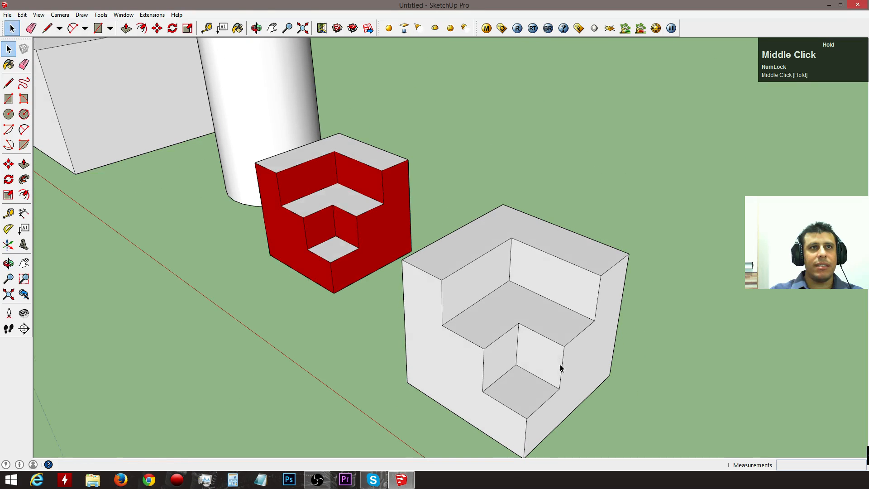
Paint the new stepped cube's outer sides and inner step risers red with Color_A06
{"action": "key", "text": "b"}
{"action": "left_click", "coordinate": [446, 350]}
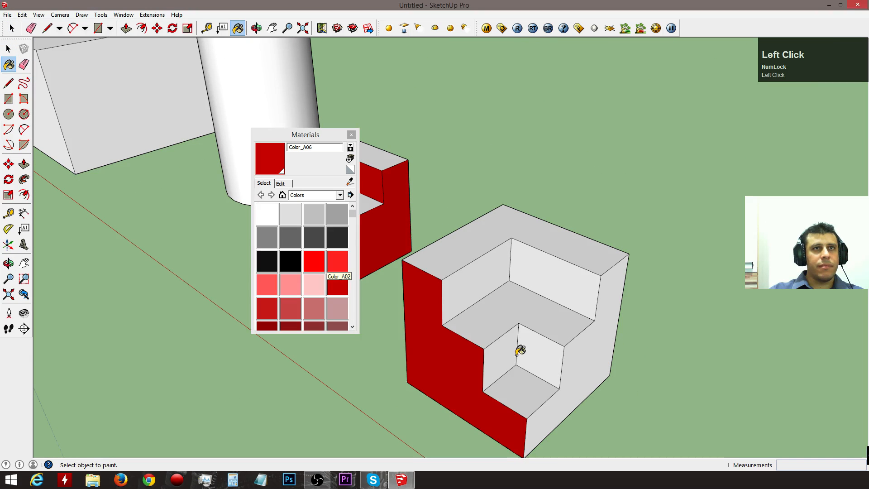
{"action": "left_click", "coordinate": [523, 349]}
{"action": "left_click", "coordinate": [506, 345]}
{"action": "left_click", "coordinate": [496, 279]}
{"action": "left_click", "coordinate": [534, 265]}
{"action": "left_click", "coordinate": [607, 291]}
{"action": "mouse_move", "coordinate": [607, 291]}
{"action": "middle_mouse_down"}
{"action": "mouse_move", "coordinate": [568, 314]}
{"action": "mouse_move", "coordinate": [398, 298]}
{"action": "mouse_move", "coordinate": [731, 335]}
{"action": "mouse_move", "coordinate": [543, 303]}
{"action": "mouse_move", "coordinate": [514, 223]}
{"action": "mouse_move", "coordinate": [680, 261]}
{"action": "mouse_move", "coordinate": [597, 286]}
{"action": "mouse_move", "coordinate": [569, 267]}
{"action": "mouse_move", "coordinate": [577, 266]}
{"action": "middle_mouse_up"}
{"action": "left_click", "coordinate": [404, 298]}
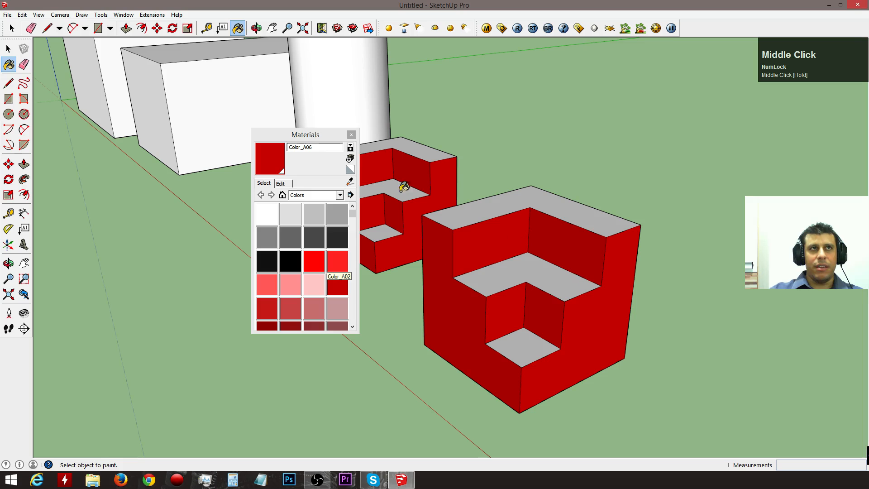
{"action": "left_click", "coordinate": [352, 135]}
{"action": "key", "text": "space"}
{"action": "scroll", "coordinate": [485, 262], "scroll_direction": "down", "scroll_amount": 4}
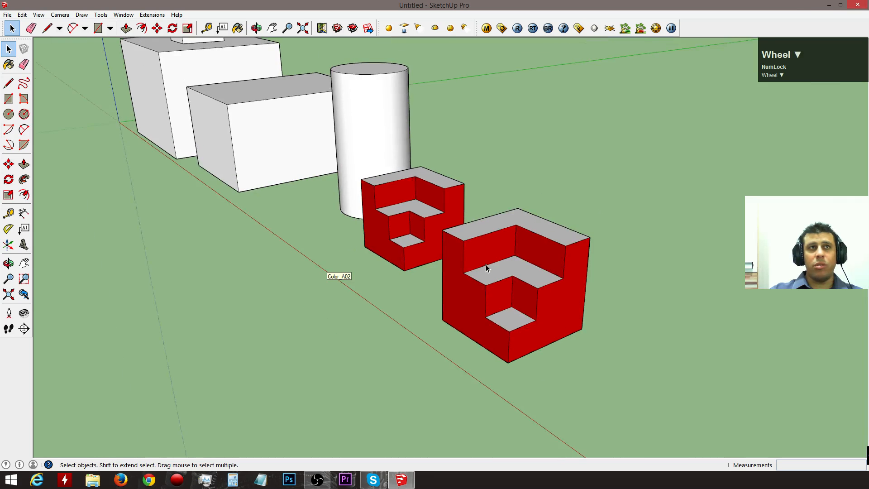
Select all faces and edges of the newly painted stepped cube, the one farther from the cylinder
{"action": "middle_click_drag", "start_coordinate": [461, 276], "coordinate": [418, 267]}
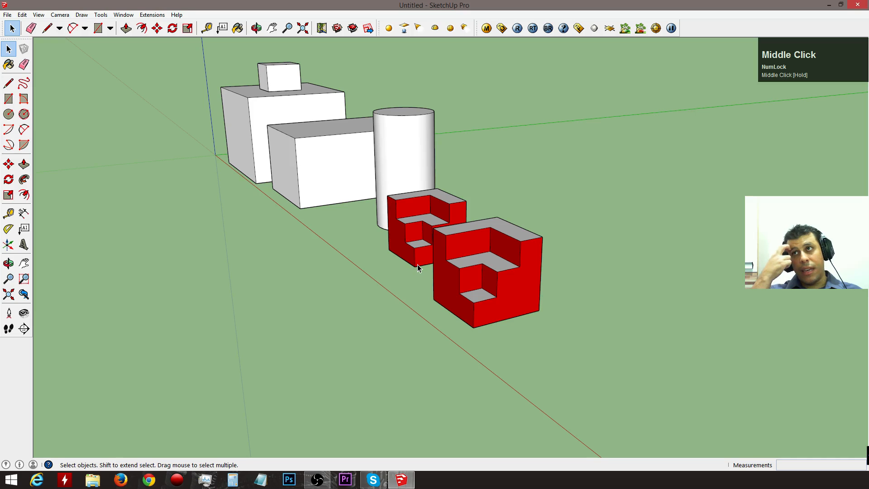
{"action": "middle_click_drag", "start_coordinate": [524, 120], "coordinate": [733, 352]}
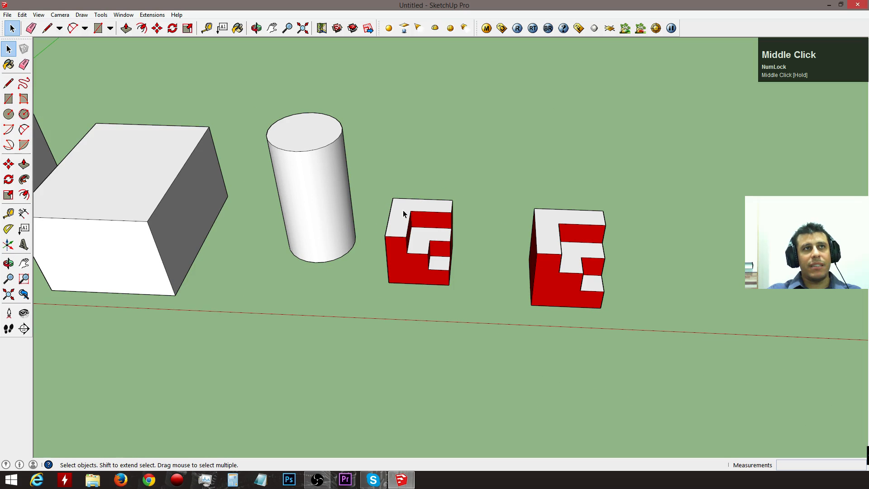
{"action": "middle_click_drag", "start_coordinate": [545, 257], "coordinate": [489, 231]}
{"action": "left_click", "coordinate": [518, 261]}
{"action": "middle_click_drag", "start_coordinate": [548, 313], "coordinate": [565, 280]}
{"action": "middle_click", "coordinate": [643, 282]}
{"action": "triple_click", "coordinate": [564, 279]}
{"action": "middle_click", "coordinate": [644, 299]}
{"action": "middle_click_drag", "start_coordinate": [644, 299], "coordinate": [461, 298]}
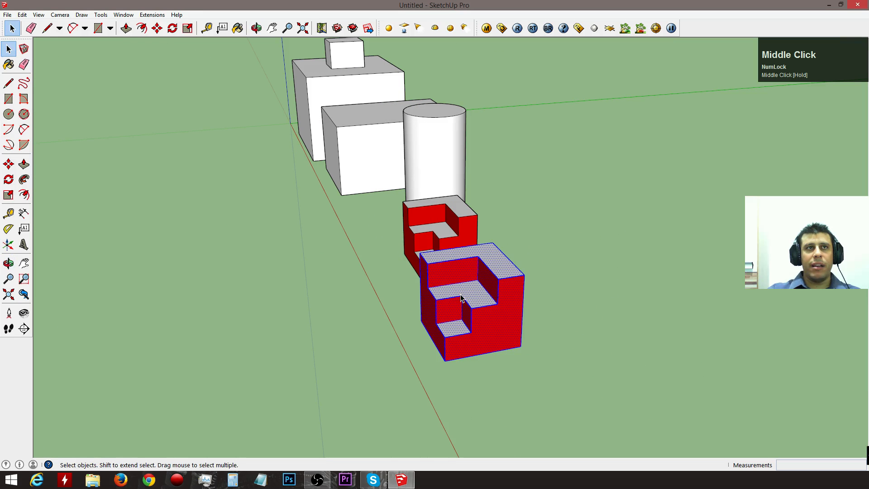
Scale the selected cube along the green axis from both sides to line up with the smaller stepped cube's front and back
{"action": "key", "text": "s"}
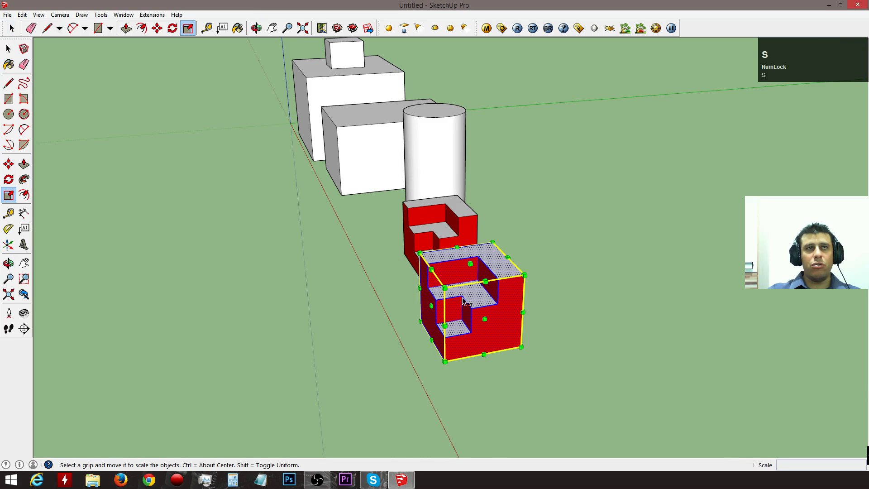
{"action": "left_click", "coordinate": [432, 297]}
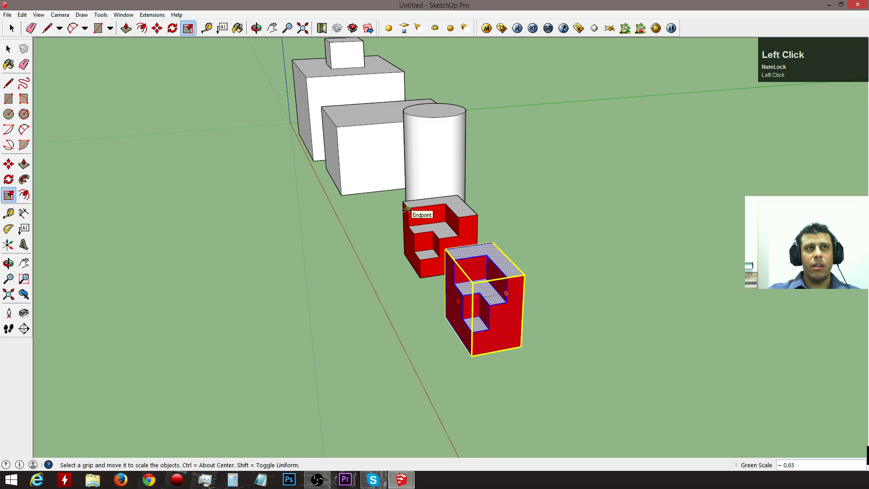
{"action": "key", "text": "Escape"}
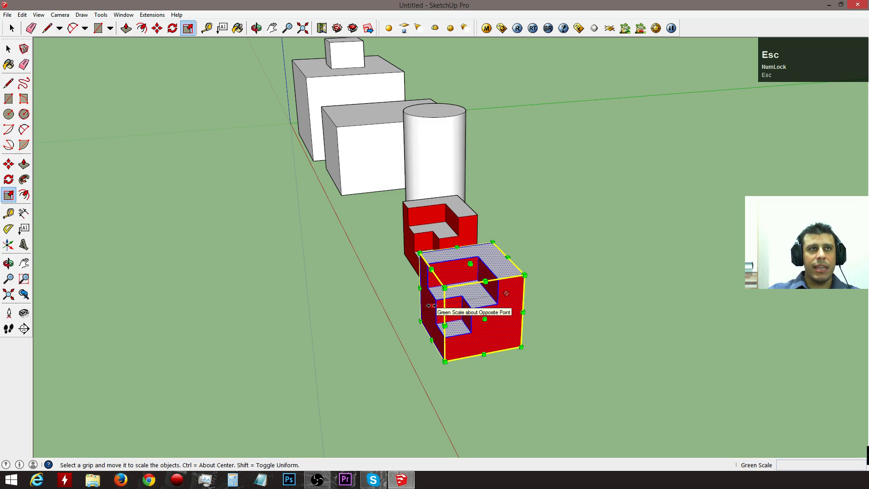
{"action": "left_click", "coordinate": [429, 308]}
{"action": "left_click", "coordinate": [417, 209]}
{"action": "middle_click_drag", "start_coordinate": [585, 318], "coordinate": [406, 301]}
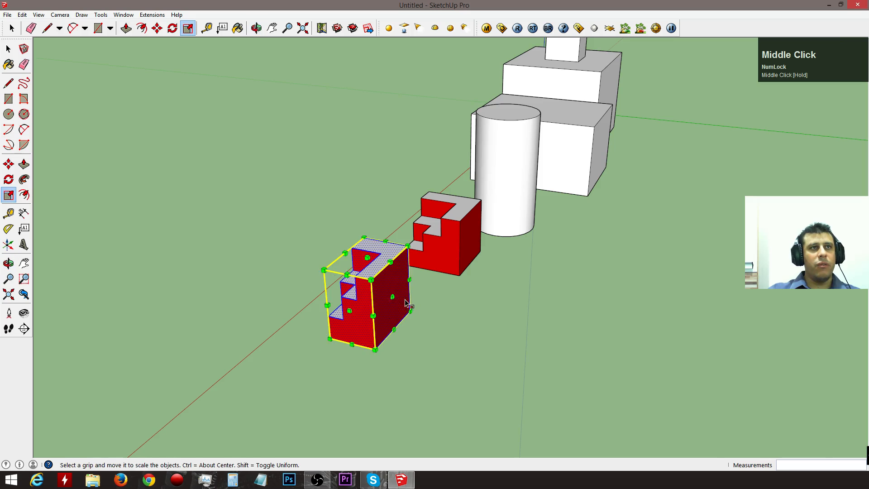
{"action": "left_click", "coordinate": [392, 296]}
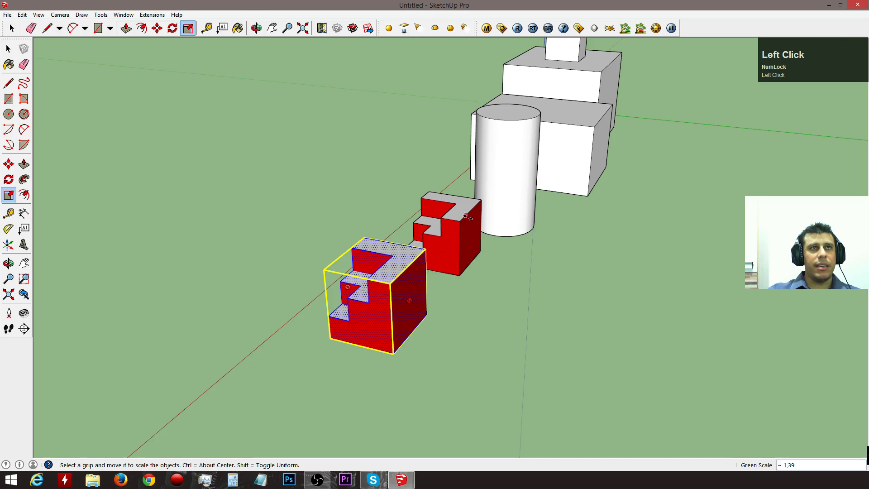
{"action": "left_click", "coordinate": [457, 228]}
Scale the selected cube along the blue axis from its top and bottom to line up with the neighbouring stepped cube
{"action": "middle_click_drag", "start_coordinate": [451, 238], "coordinate": [534, 237]}
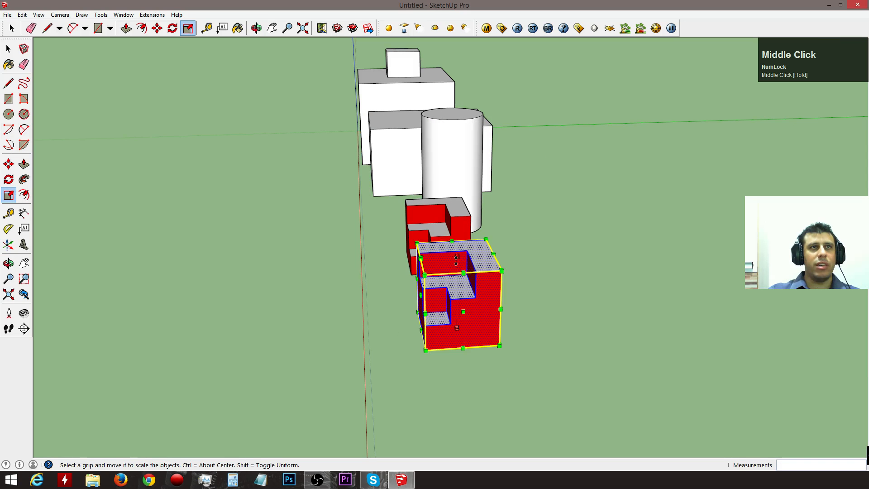
{"action": "left_click", "coordinate": [456, 257]}
{"action": "middle_click_drag", "start_coordinate": [456, 257], "coordinate": [567, 216]}
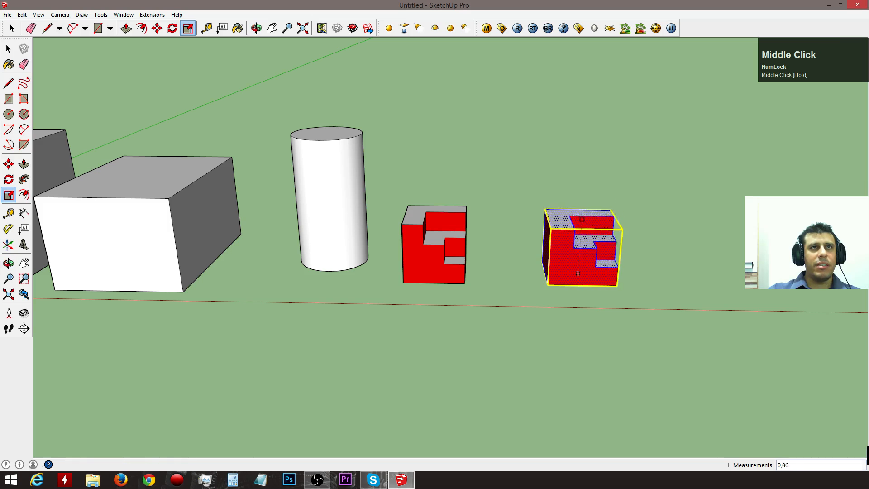
{"action": "left_click", "coordinate": [596, 266]}
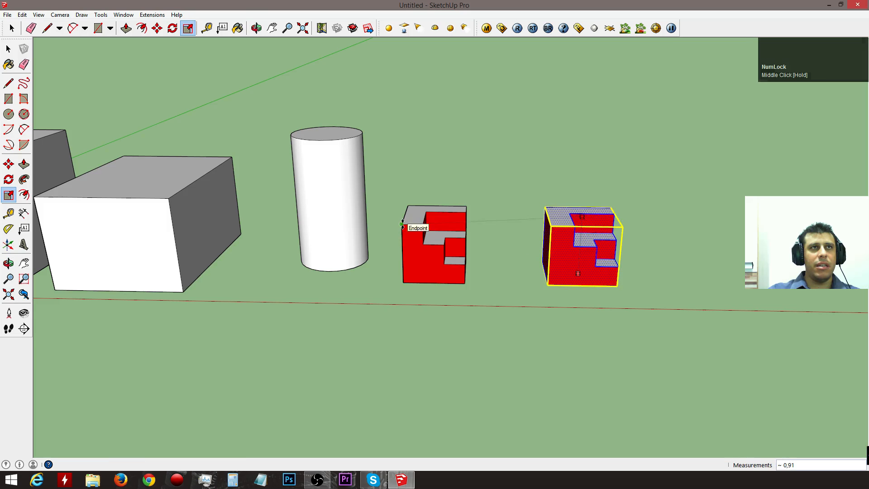
{"action": "middle_click_drag", "start_coordinate": [597, 265], "coordinate": [582, 239]}
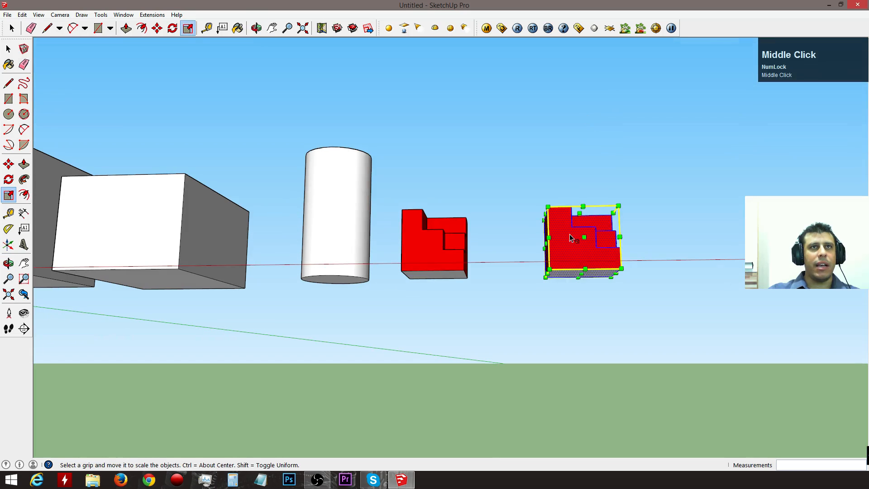
{"action": "left_click", "coordinate": [581, 267]}
{"action": "left_click", "coordinate": [454, 267]}
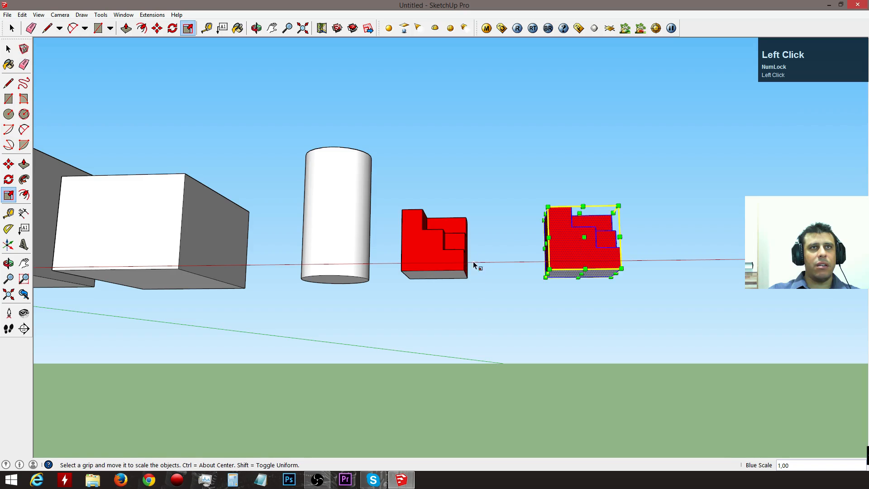
{"action": "middle_click_drag", "start_coordinate": [497, 250], "coordinate": [748, 380]}
Move the selected cube about 3.27 m forward on the green axis, then along the red axis to align with the other stepped cube
{"action": "key", "text": "s"}
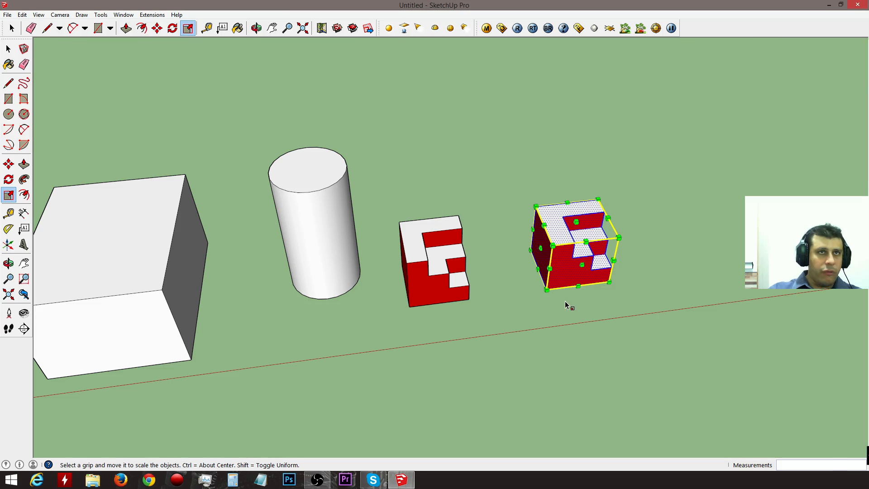
{"action": "key", "text": "m"}
{"action": "left_click", "coordinate": [546, 288]}
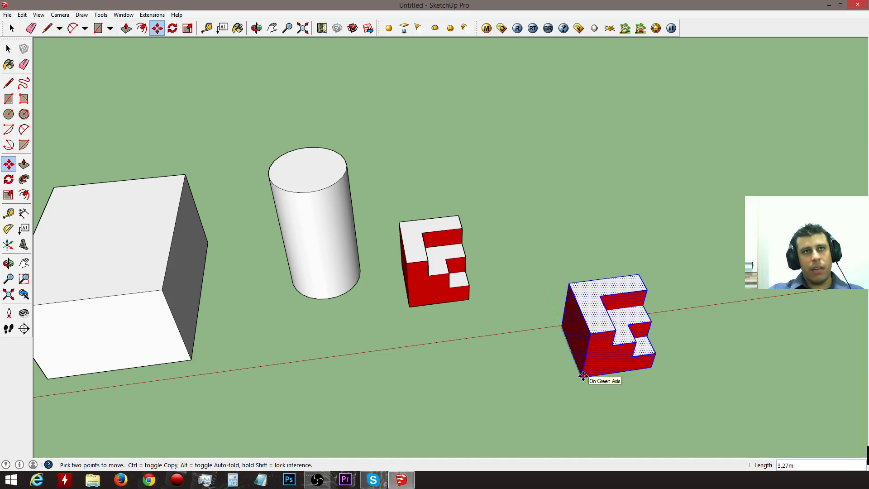
{"action": "left_click", "coordinate": [584, 376]}
{"action": "left_click", "coordinate": [583, 377]}
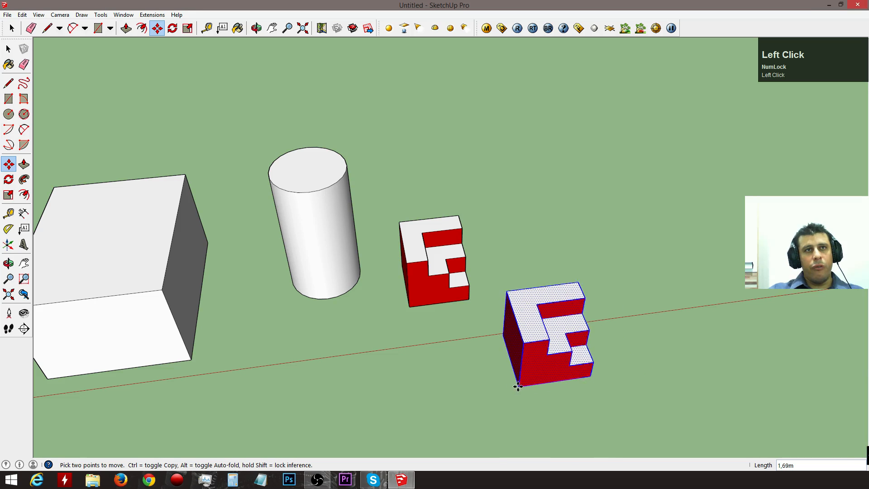
{"action": "key", "text": "shift"}
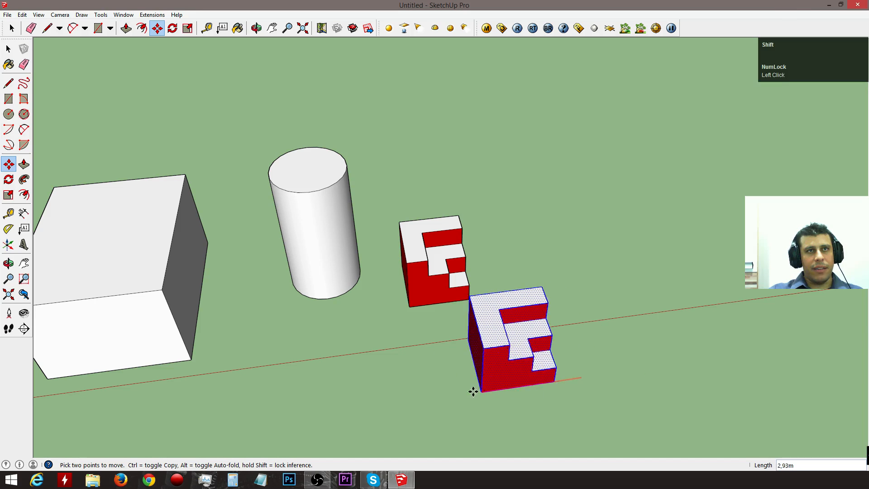
{"action": "left_click", "coordinate": [407, 265]}
Scale the moved cube along the red axis to line up with the neighbouring stepped cube, and clear the selection
{"action": "middle_click_drag", "start_coordinate": [650, 320], "coordinate": [333, 253]}
{"action": "key", "text": "s"}
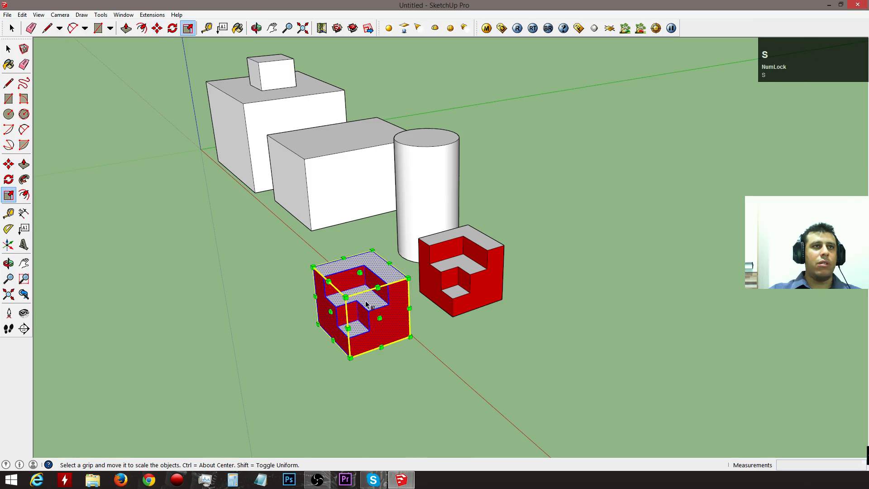
{"action": "left_click", "coordinate": [379, 318]}
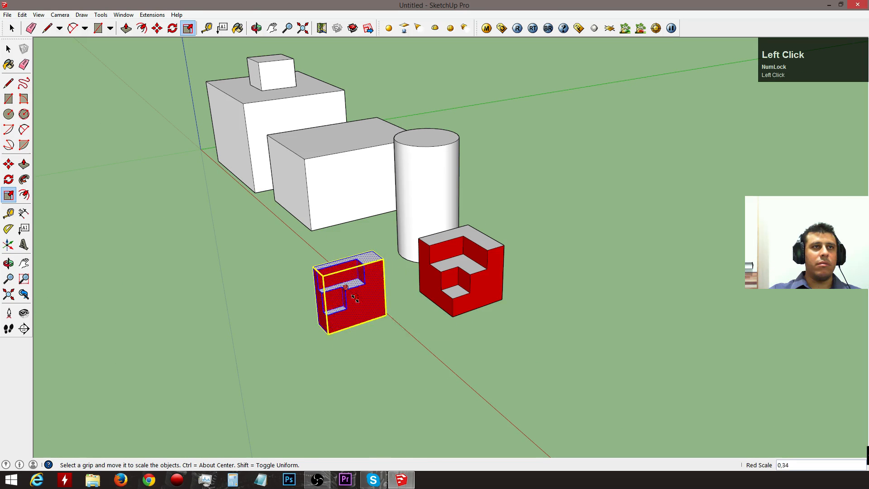
{"action": "middle_click_drag", "start_coordinate": [488, 251], "coordinate": [411, 238]}
{"action": "left_click", "coordinate": [576, 284]}
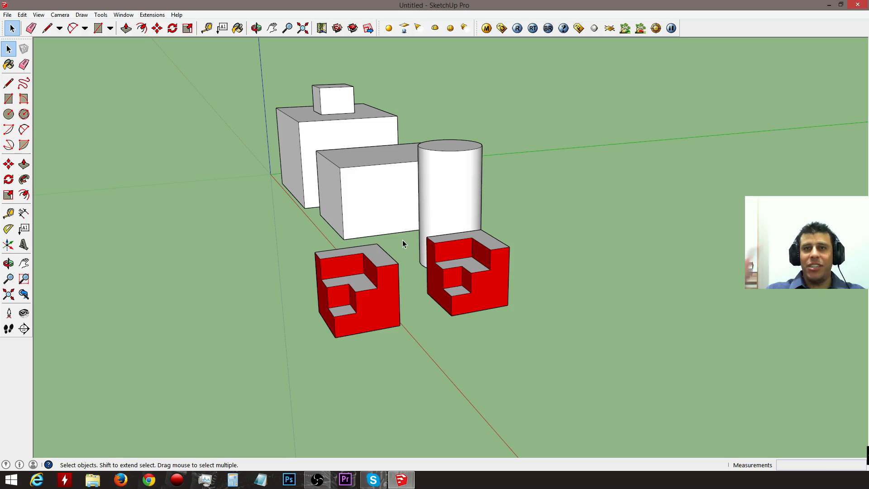
Compare the proportions of the two red stepped cubes standing side by side
{"action": "scroll", "coordinate": [520, 264], "scroll_direction": "down", "scroll_amount": 3}
{"action": "mouse_move", "coordinate": [520, 265]}
{"action": "middle_mouse_down"}
{"action": "mouse_move", "coordinate": [254, 258]}
{"action": "mouse_move", "coordinate": [449, 280]}
{"action": "middle_mouse_up"}
{"action": "scroll", "coordinate": [449, 280], "scroll_direction": "up", "scroll_amount": 5}
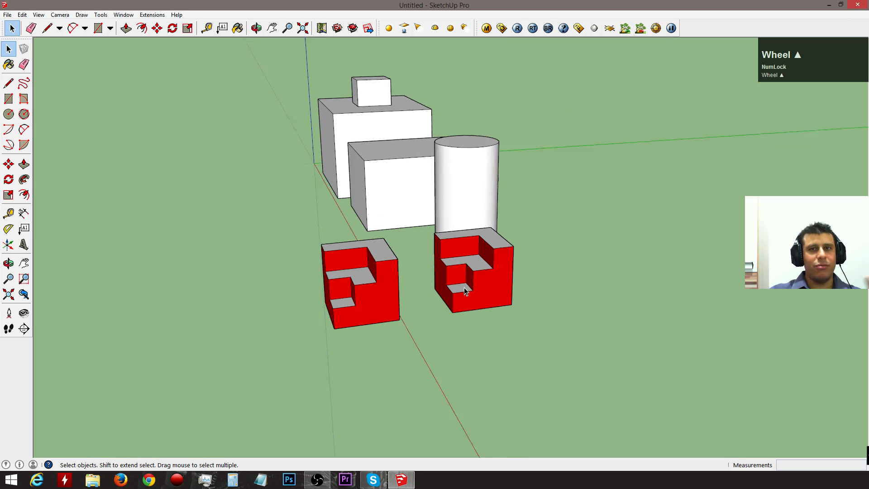
{"action": "scroll", "coordinate": [470, 306], "scroll_direction": "up", "scroll_amount": 3}
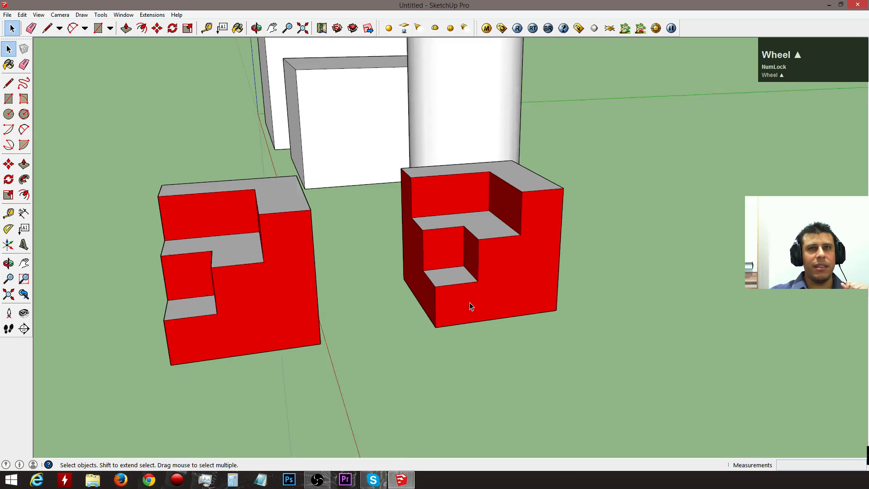
{"action": "middle_click_drag", "start_coordinate": [450, 292], "coordinate": [466, 306]}
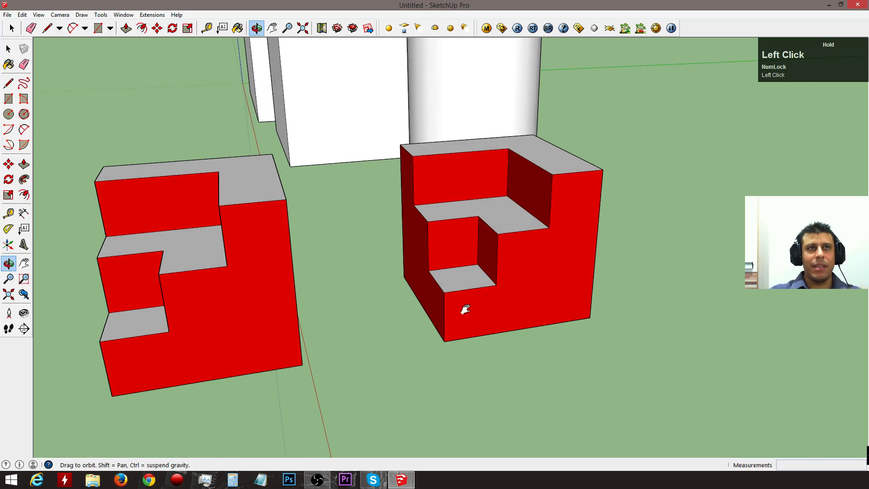
{"action": "triple_click", "coordinate": [476, 298]}
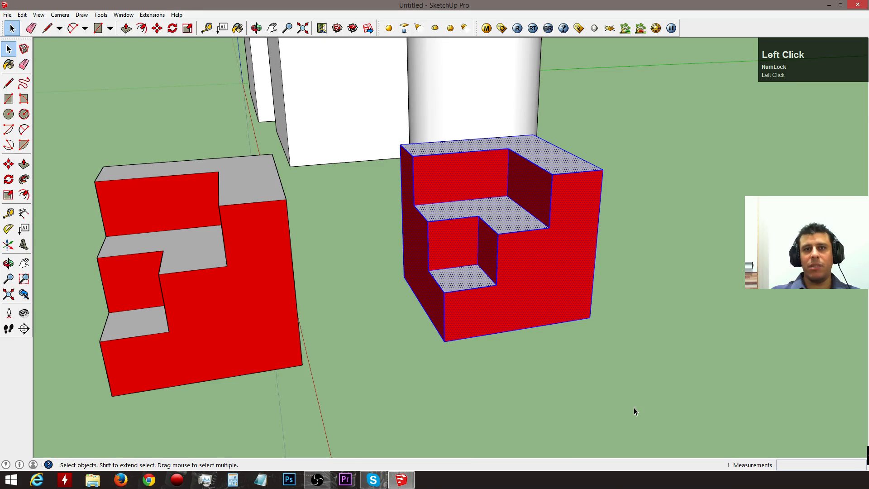
{"action": "scroll", "coordinate": [539, 388], "scroll_direction": "down", "scroll_amount": 5}
{"action": "left_click", "coordinate": [535, 384]}
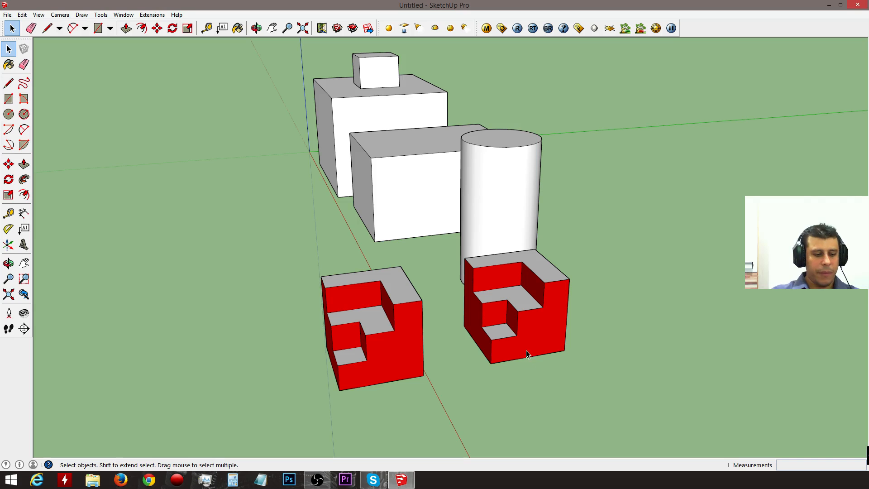
Push/Pull the two recessed steps of the cube beside the cylinder back up flush with its top face
{"action": "key", "text": "p"}
{"action": "left_click", "coordinate": [496, 332]}
{"action": "left_click", "coordinate": [521, 305]}
{"action": "left_click", "coordinate": [521, 305]}
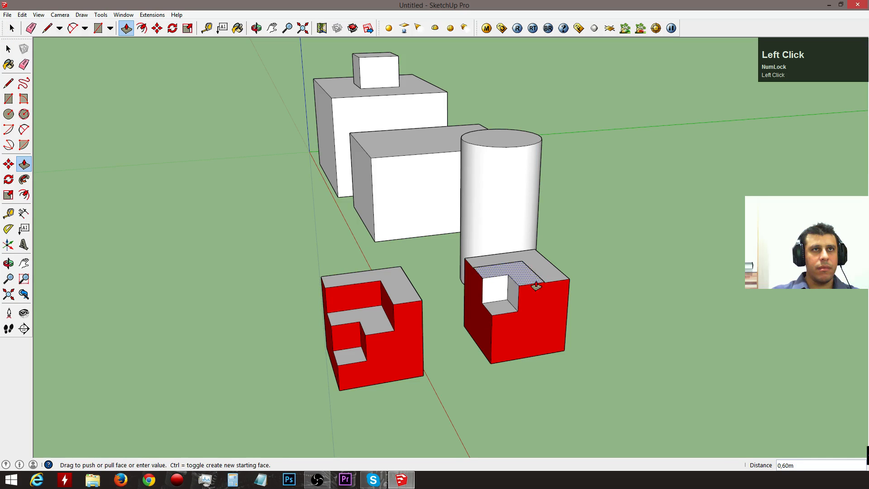
{"action": "left_click", "coordinate": [535, 288]}
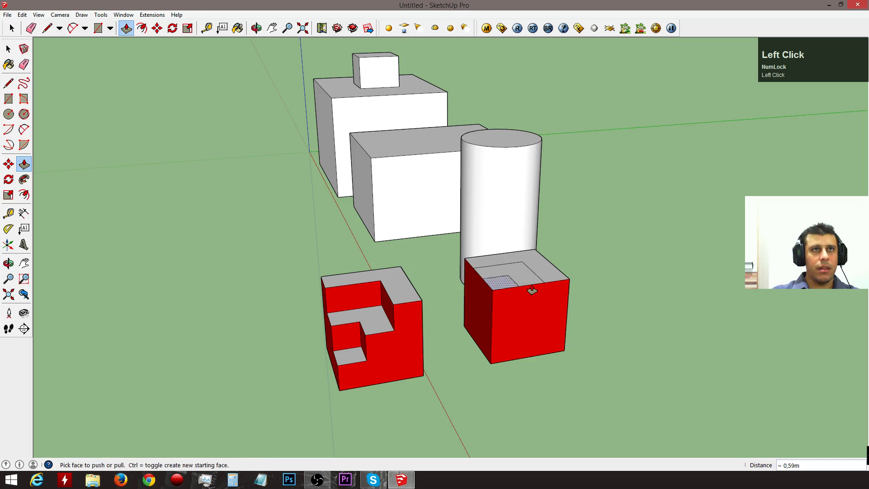
Erase the leftover step outlines from the top face of the refilled cube
{"action": "middle_click_drag", "start_coordinate": [619, 332], "coordinate": [528, 355]}
{"action": "key", "text": "e"}
{"action": "left_click", "coordinate": [494, 294]}
{"action": "mouse_move", "coordinate": [497, 293]}
{"action": "left_mouse_down"}
{"action": "mouse_move", "coordinate": [501, 266]}
{"action": "mouse_move", "coordinate": [514, 281]}
{"action": "left_mouse_up"}
{"action": "mouse_move", "coordinate": [446, 310]}
{"action": "middle_mouse_down"}
{"action": "mouse_move", "coordinate": [587, 316]}
{"action": "mouse_move", "coordinate": [406, 319]}
{"action": "middle_mouse_up"}
{"action": "key", "text": "space"}
{"action": "middle_click_drag", "start_coordinate": [548, 291], "coordinate": [511, 312]}
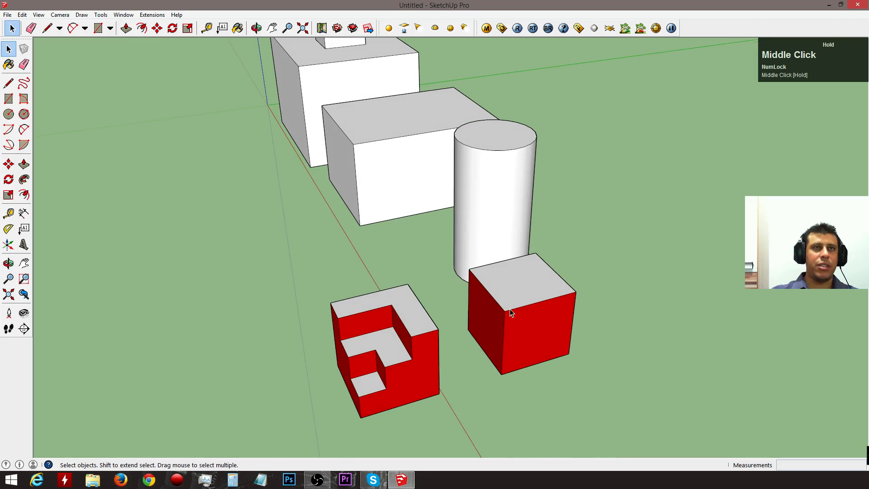
{"action": "triple_click", "coordinate": [540, 347]}
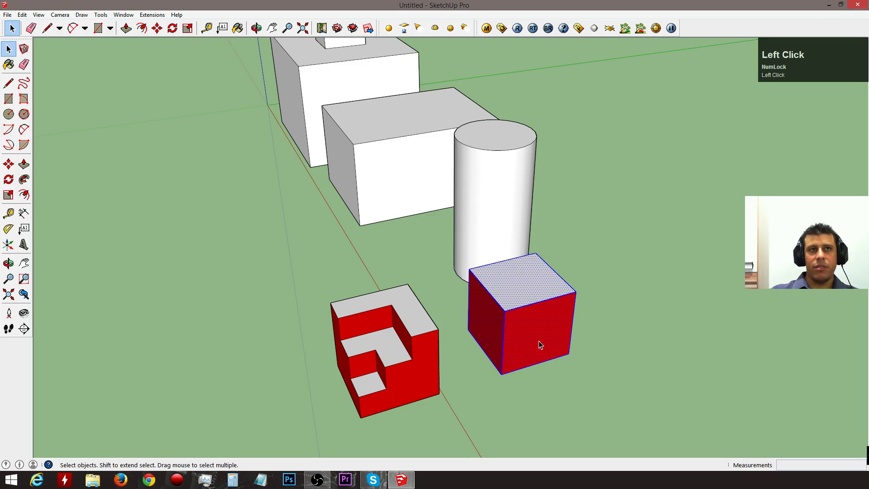
{"action": "key", "text": "m"}
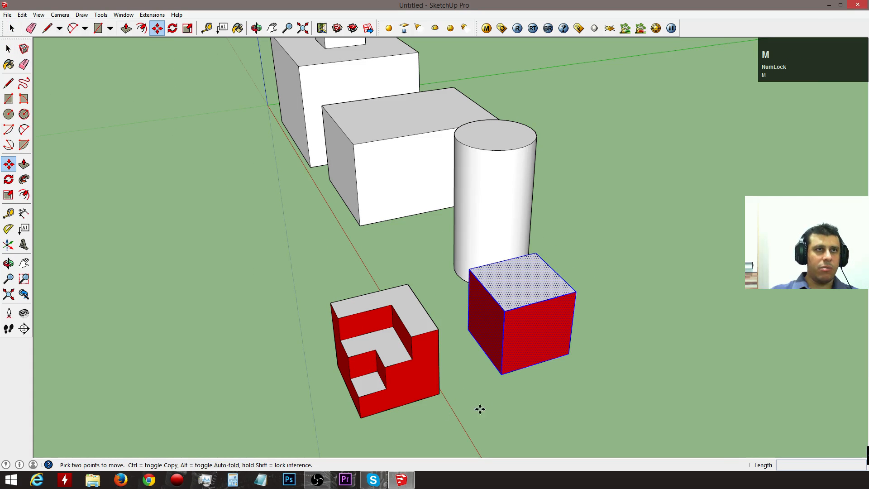
{"action": "key", "text": "space"}
{"action": "middle_click_drag", "start_coordinate": [612, 351], "coordinate": [487, 377]}
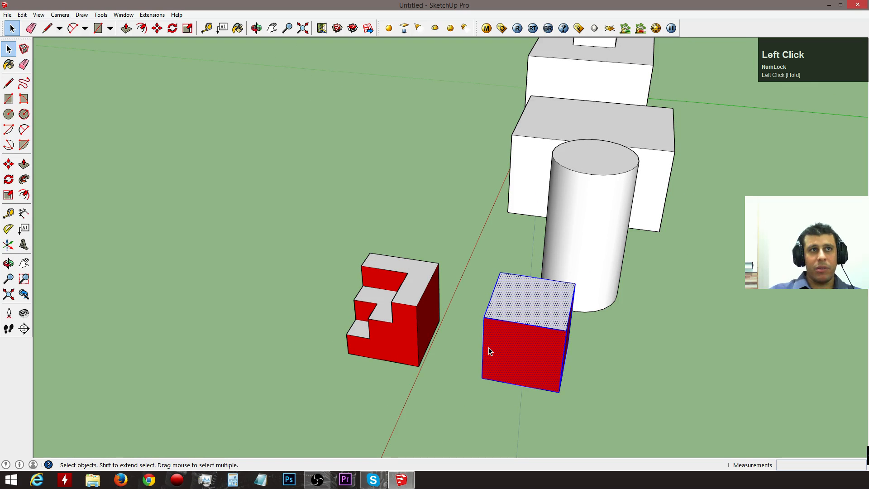
{"action": "left_click", "coordinate": [449, 350]}
{"action": "middle_click_drag", "start_coordinate": [393, 309], "coordinate": [538, 347]}
{"action": "left_click", "coordinate": [504, 344]}
{"action": "key", "text": "s"}
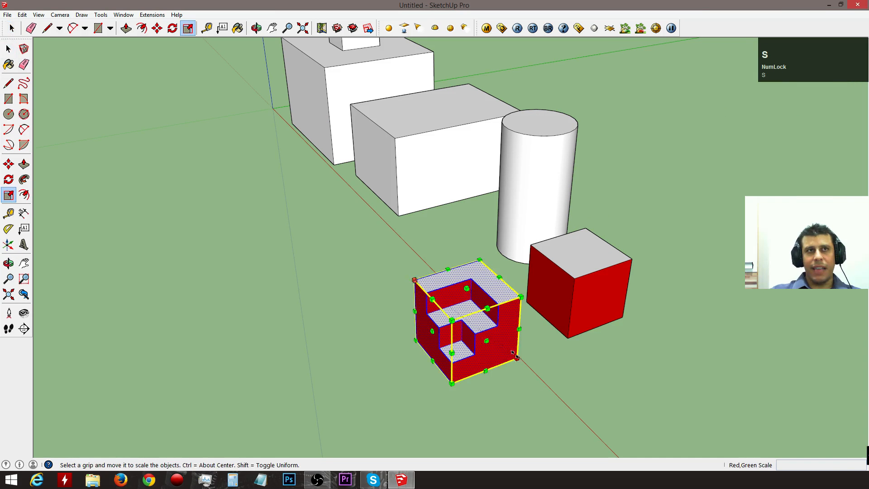
{"action": "key", "text": "space"}
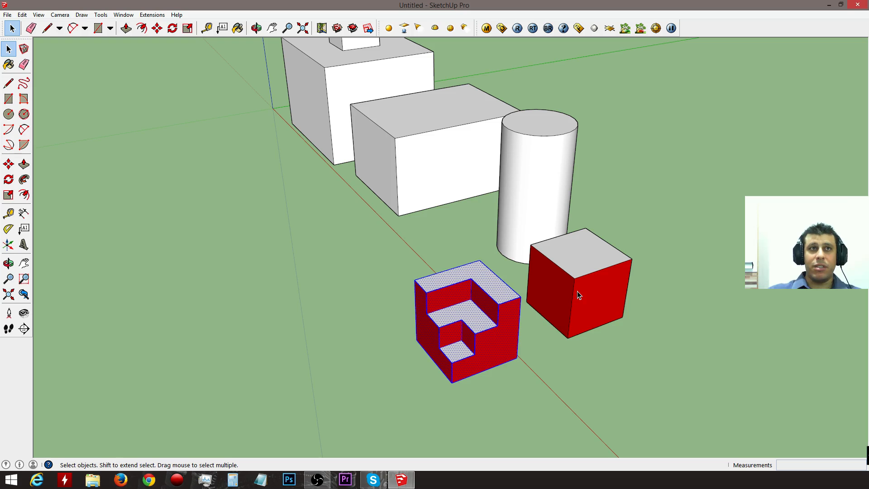
{"action": "middle_click_drag", "start_coordinate": [569, 282], "coordinate": [410, 304]}
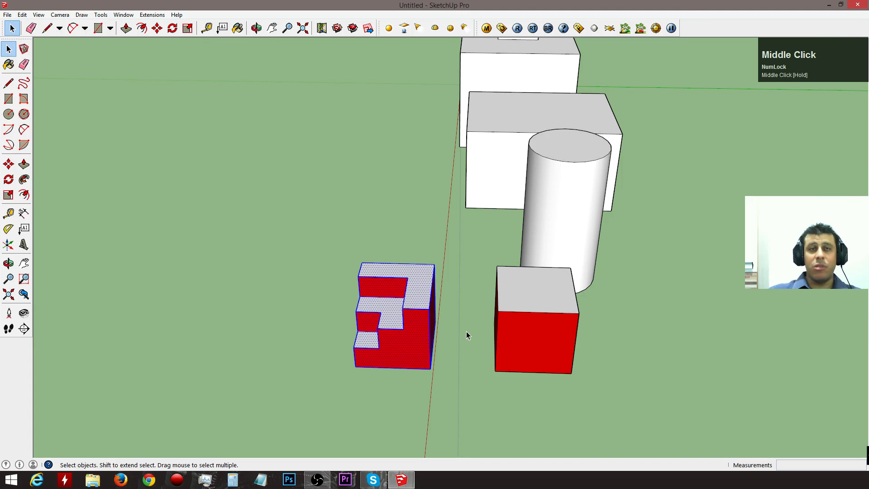
{"action": "middle_click_drag", "start_coordinate": [466, 337], "coordinate": [570, 392]}
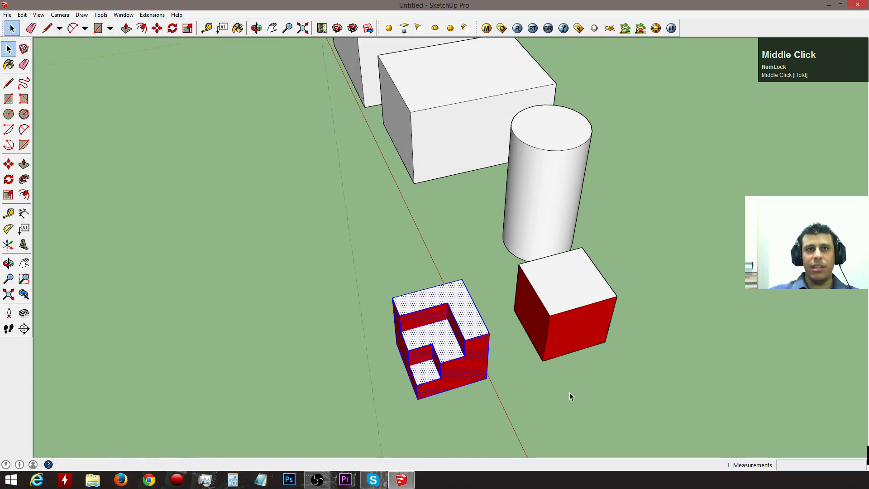
{"action": "left_click", "coordinate": [520, 379]}
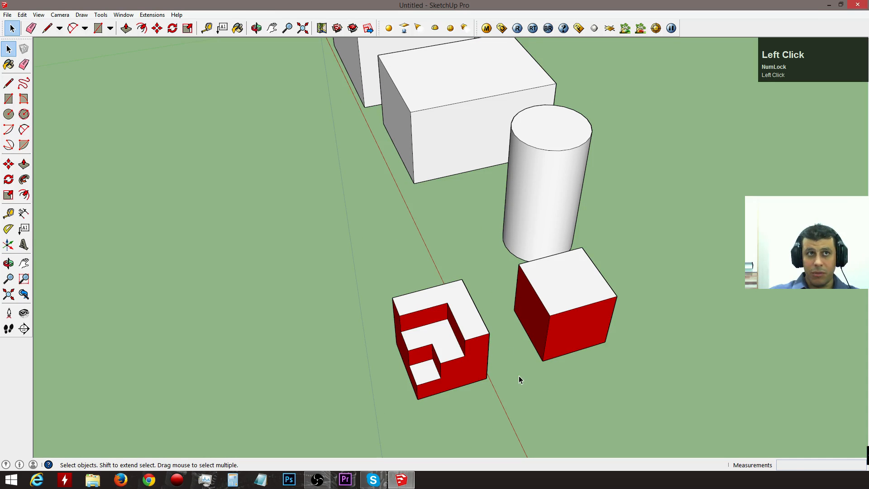
Try to move the stepped cube by its back top corner, and clear the selection
{"action": "middle_click_drag", "start_coordinate": [483, 341], "coordinate": [647, 336]}
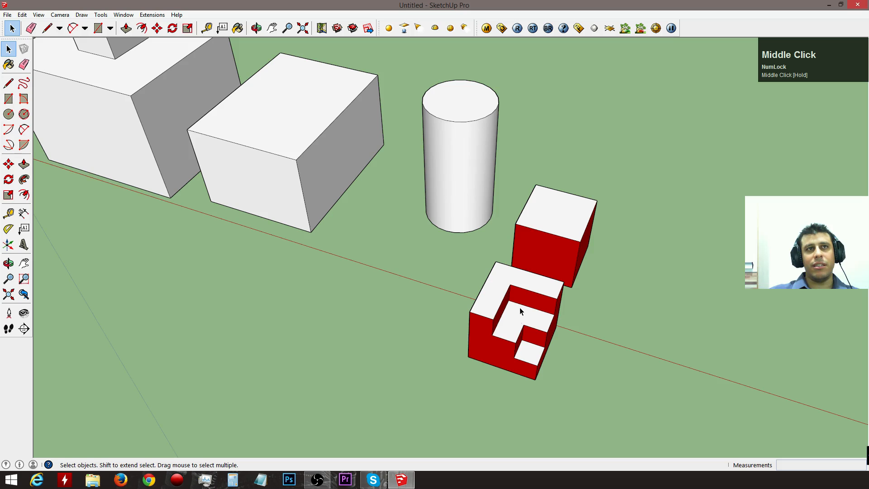
{"action": "middle_click_drag", "start_coordinate": [551, 216], "coordinate": [611, 365]}
{"action": "left_click", "coordinate": [479, 322]}
{"action": "triple_click", "coordinate": [478, 322]}
{"action": "scroll", "coordinate": [504, 294], "scroll_direction": "up", "scroll_amount": 3}
{"action": "middle_click_drag", "start_coordinate": [504, 294], "coordinate": [320, 264]}
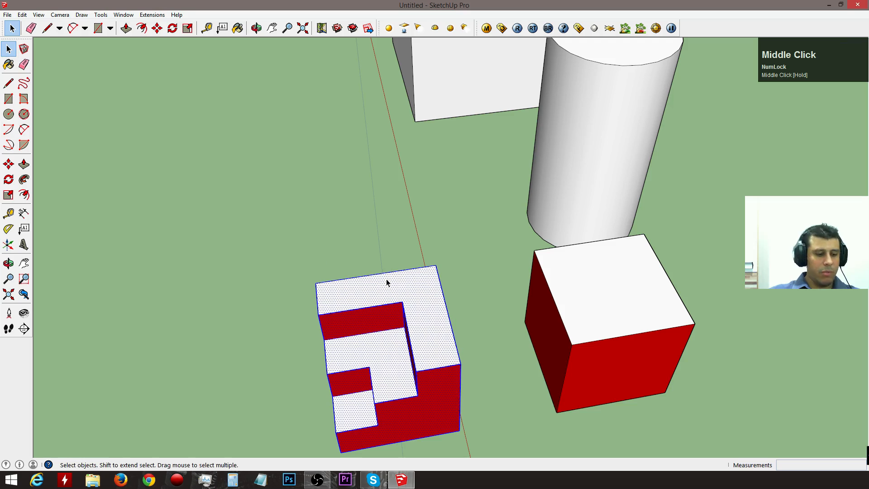
{"action": "key", "text": "m"}
{"action": "left_click", "coordinate": [434, 266]}
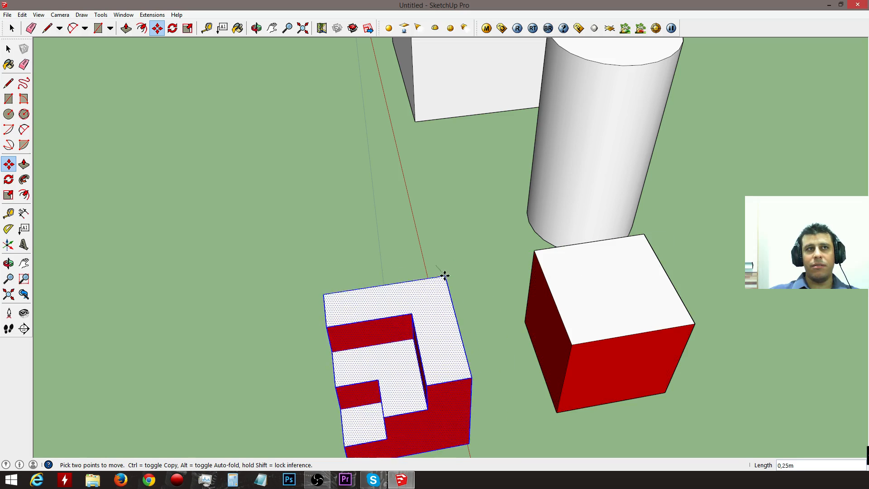
{"action": "left_click", "coordinate": [442, 266]}
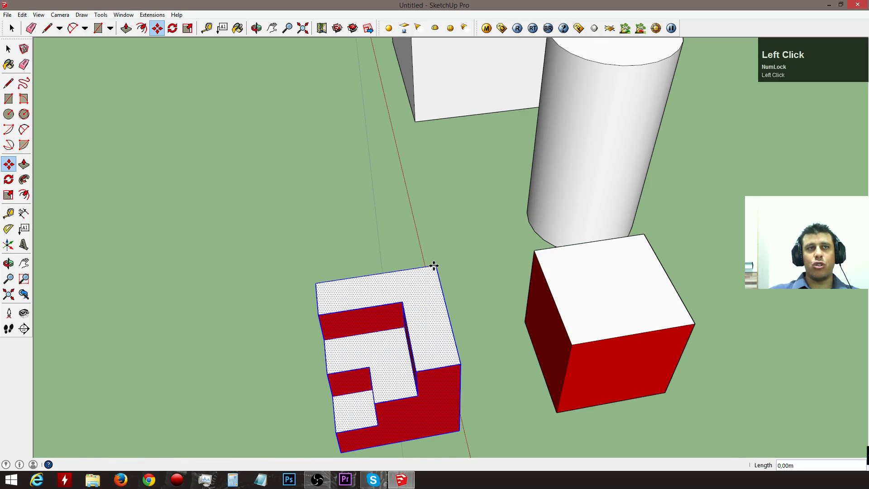
{"action": "key", "text": "space"}
{"action": "middle_click_drag", "start_coordinate": [451, 272], "coordinate": [766, 345]}
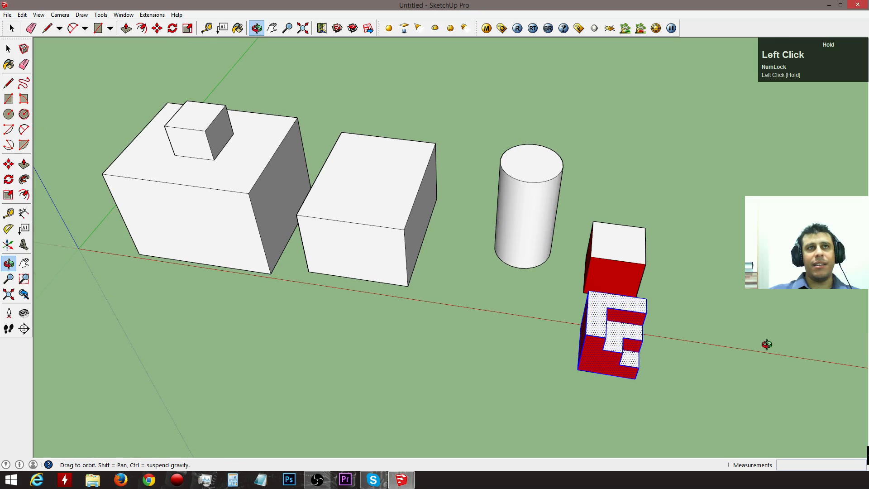
{"action": "left_click", "coordinate": [712, 356]}
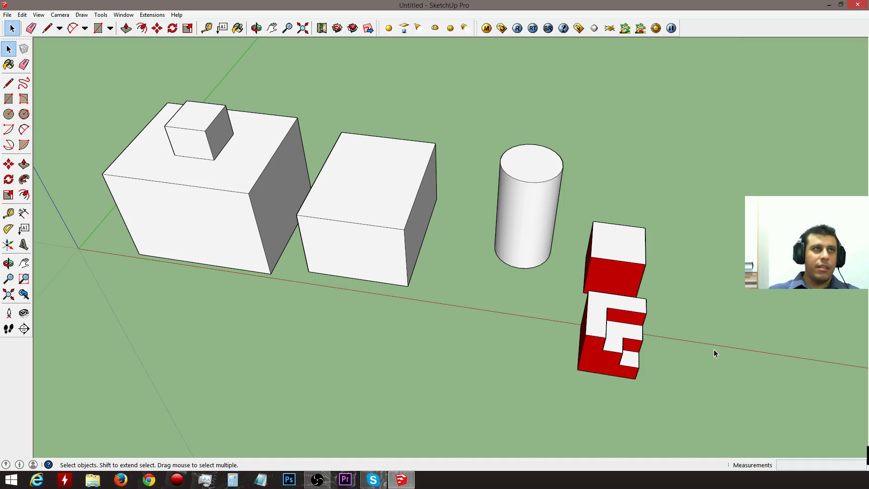
Examine how the large box, the middle box and the cylinder select, opening and leaving the cylinder group
{"action": "mouse_move", "coordinate": [682, 300]}
{"action": "middle_mouse_down"}
{"action": "mouse_move", "coordinate": [453, 225]}
{"action": "mouse_move", "coordinate": [304, 196]}
{"action": "mouse_move", "coordinate": [442, 239]}
{"action": "middle_mouse_up"}
{"action": "left_click_drag", "start_coordinate": [442, 238], "coordinate": [491, 249]}
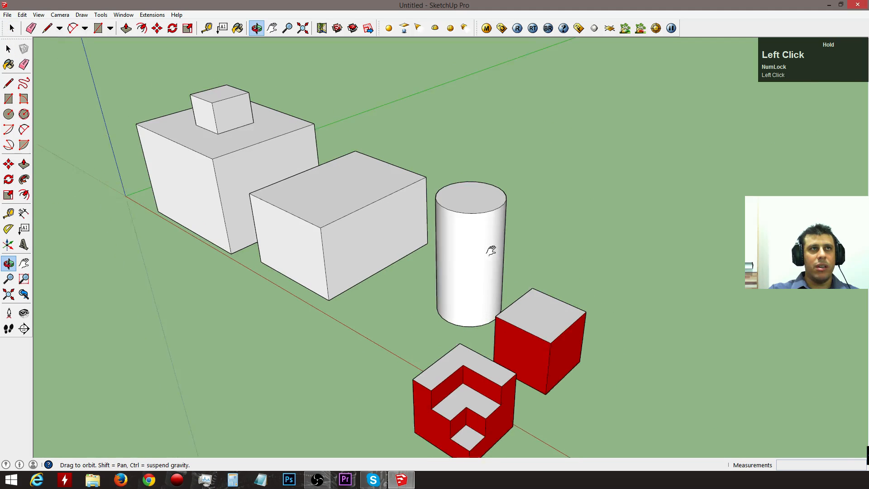
{"action": "key", "text": "space"}
{"action": "left_click", "coordinate": [254, 131]}
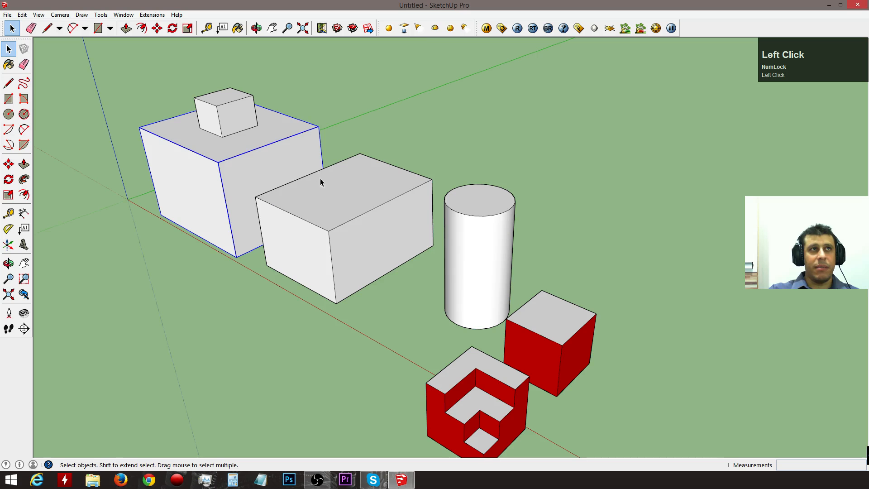
{"action": "left_click", "coordinate": [362, 190]}
{"action": "double_click", "coordinate": [474, 208]}
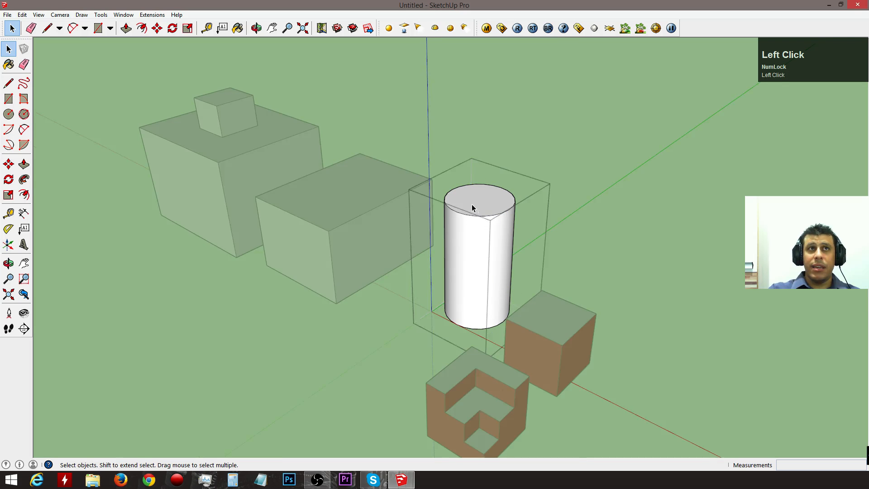
{"action": "left_click", "coordinate": [604, 249]}
Compare selecting the small cube group with selecting all loose geometry of the middle box
{"action": "left_click", "coordinate": [234, 105]}
{"action": "key", "text": "o"}
{"action": "left_click_drag", "start_coordinate": [312, 174], "coordinate": [631, 312]}
{"action": "key", "text": "space"}
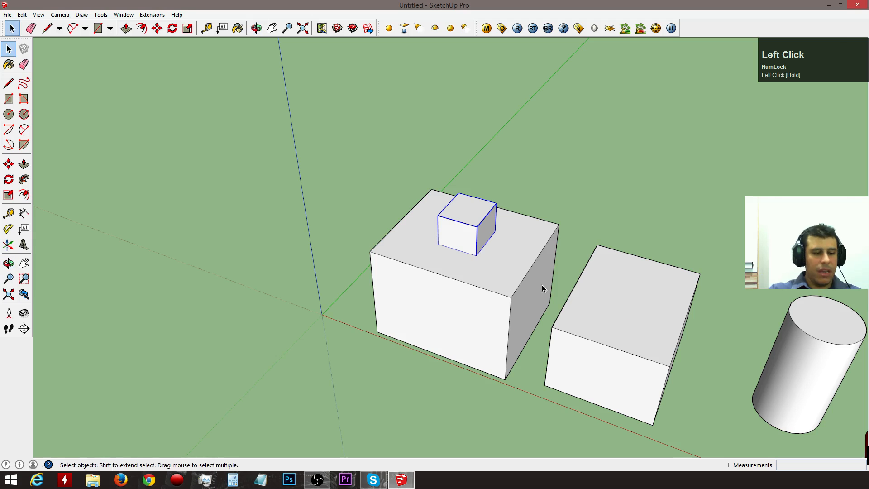
{"action": "key", "text": "m"}
{"action": "key", "text": "space"}
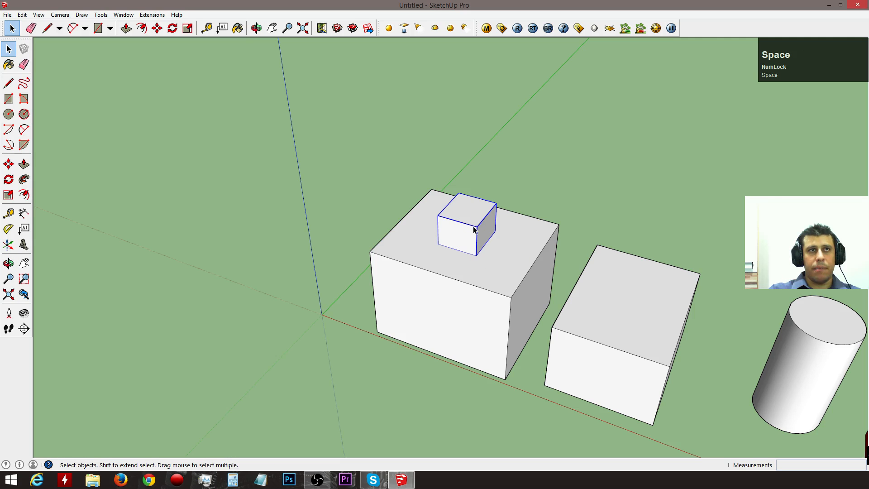
{"action": "left_click", "coordinate": [614, 309]}
{"action": "triple_click", "coordinate": [614, 312]}
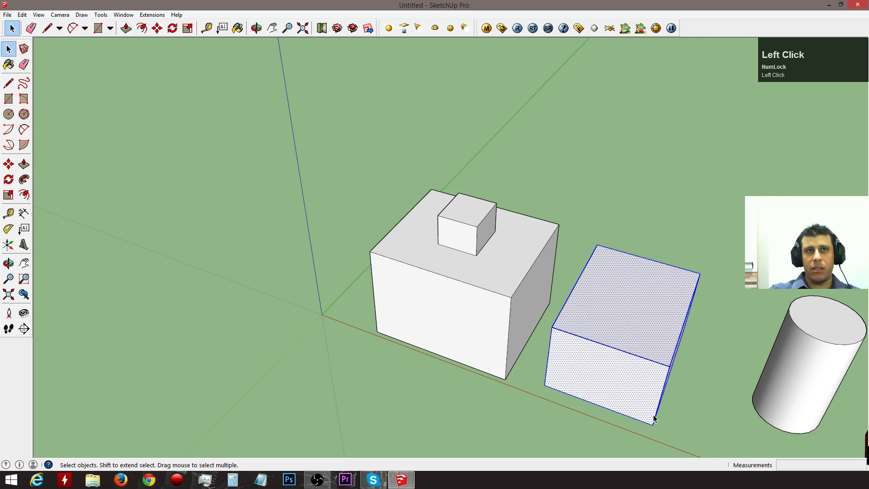
{"action": "left_click", "coordinate": [816, 319]}
Move the small cube group by its bottom front corner onto the top front corner of the middle box
{"action": "left_click", "coordinate": [461, 235]}
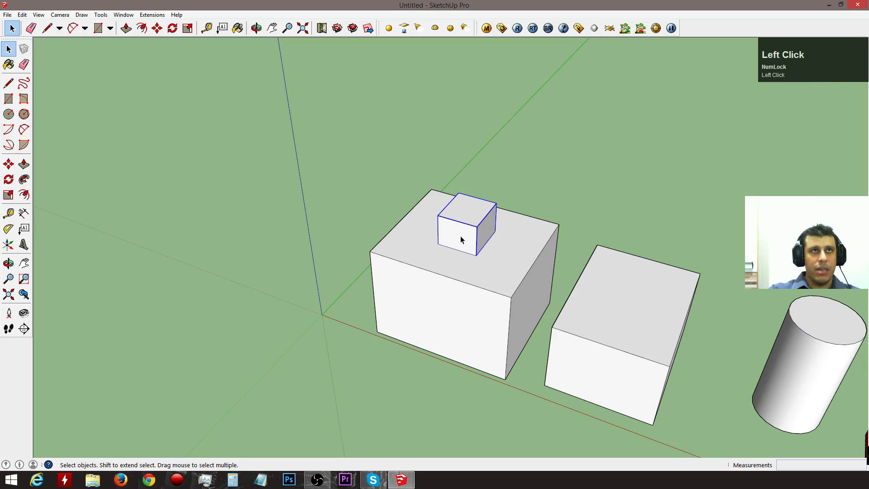
{"action": "key", "text": "m"}
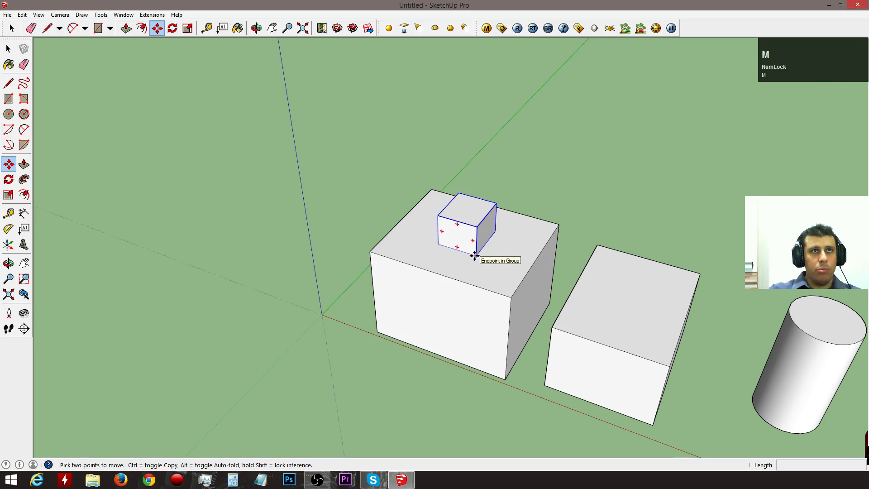
{"action": "left_click", "coordinate": [480, 254]}
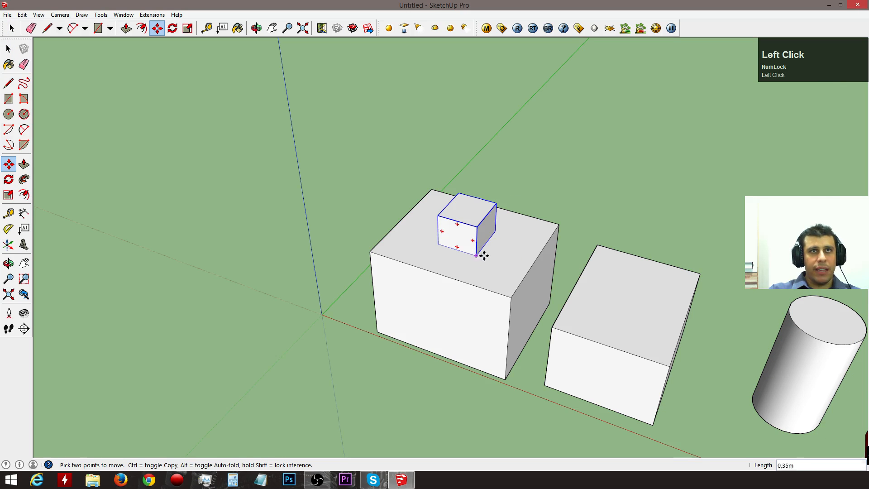
{"action": "left_click", "coordinate": [671, 365]}
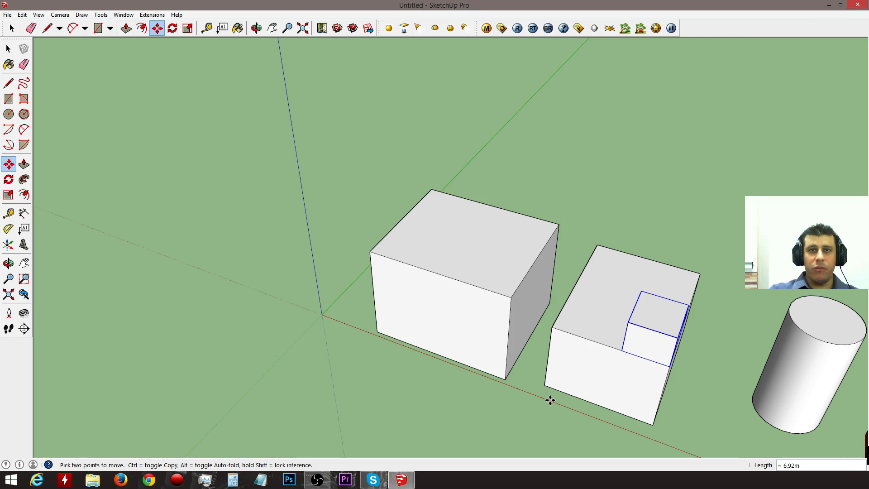
{"action": "middle_click_drag", "start_coordinate": [651, 364], "coordinate": [615, 329]}
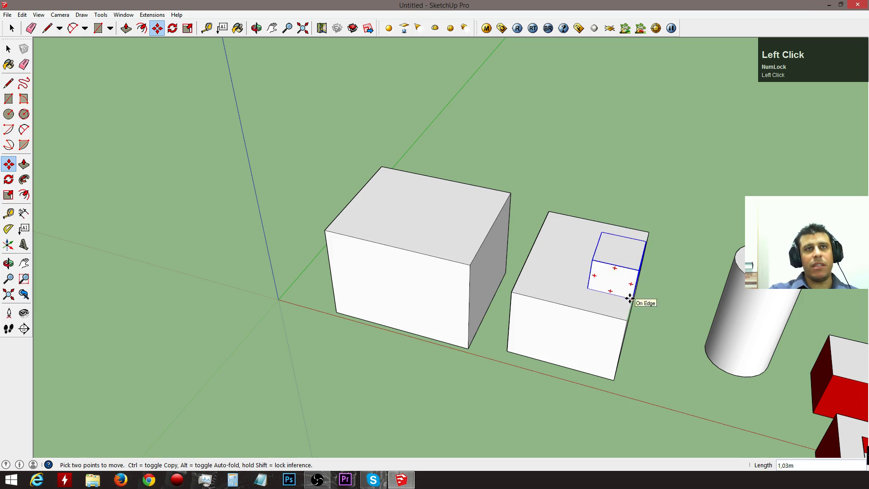
{"action": "key", "text": "Escape"}
{"action": "middle_click_drag", "start_coordinate": [434, 277], "coordinate": [629, 269]}
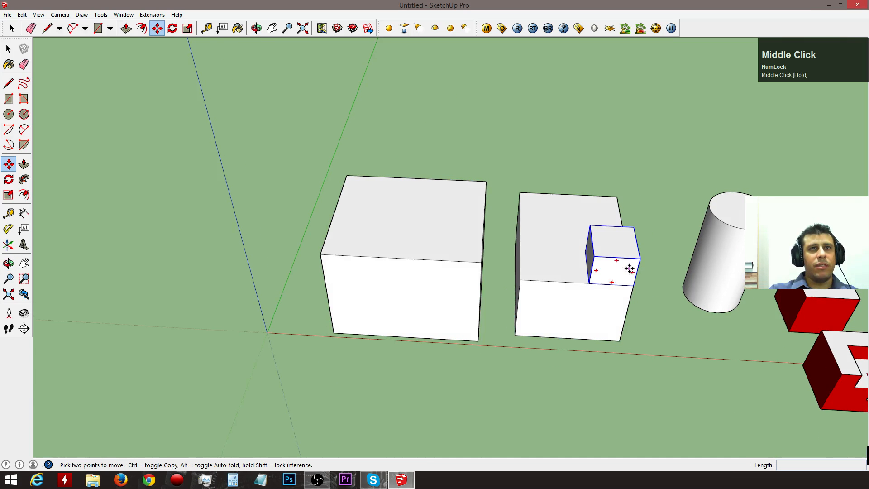
{"action": "scroll", "coordinate": [620, 267], "scroll_direction": "up", "scroll_amount": 6}
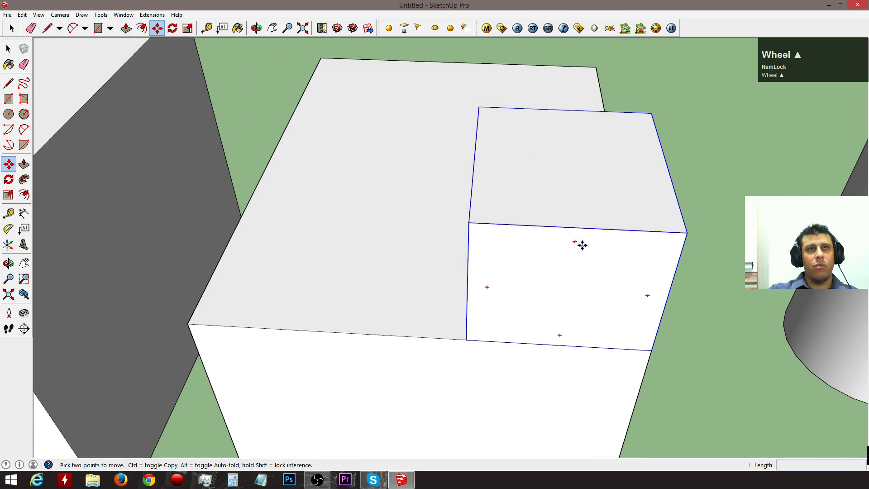
{"action": "scroll", "coordinate": [521, 250], "scroll_direction": "down", "scroll_amount": 3}
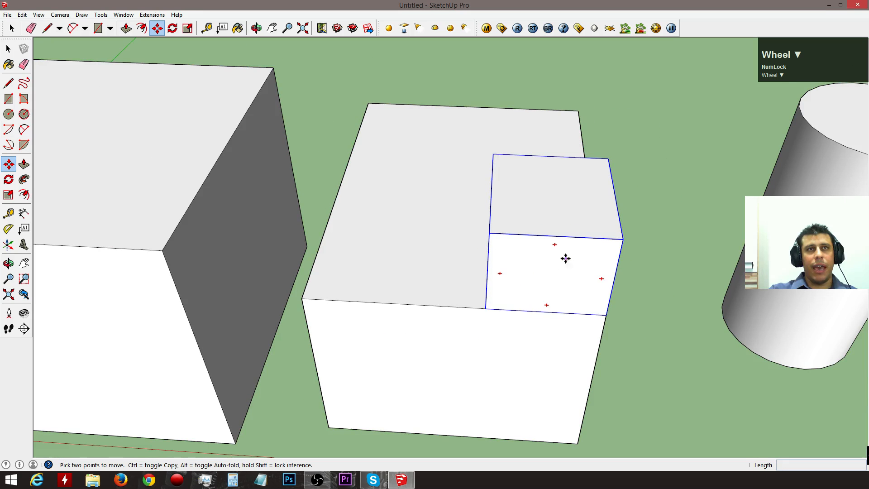
{"action": "scroll", "coordinate": [462, 260], "scroll_direction": "down", "scroll_amount": 5}
{"action": "scroll", "coordinate": [564, 264], "scroll_direction": "up", "scroll_amount": 2}
Select all geometry of the red stepped cube and make it a group
{"action": "key", "text": "space"}
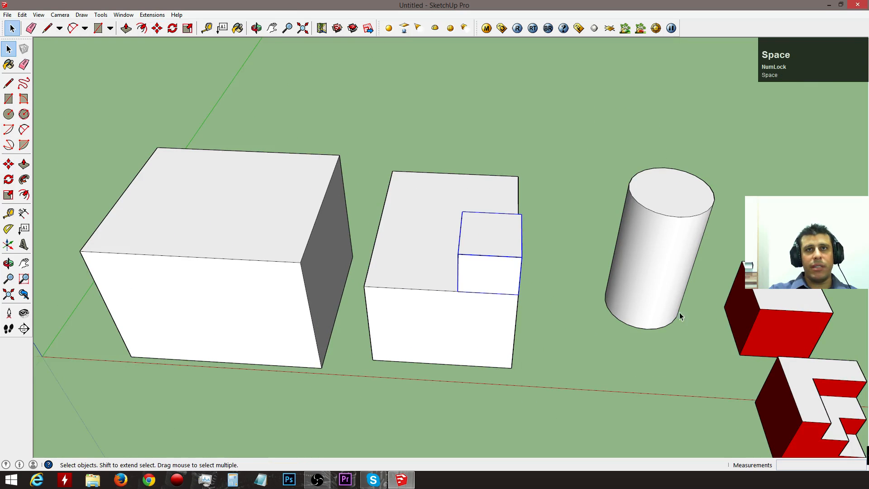
{"action": "scroll", "coordinate": [706, 335], "scroll_direction": "down", "scroll_amount": 3}
{"action": "left_click", "coordinate": [767, 364]}
{"action": "right_click", "coordinate": [768, 362]}
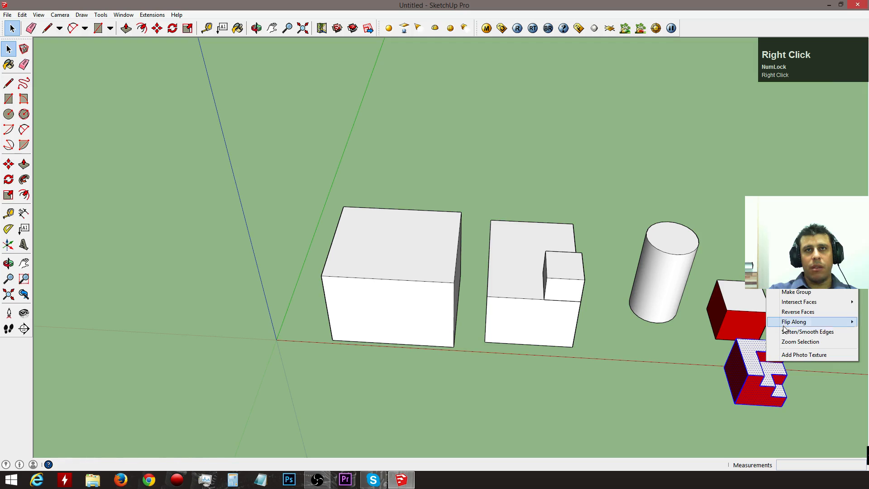
{"action": "left_click", "coordinate": [798, 294]}
Rotate the stepped cube group about the vertical axis using the Move tool's rotation grip on its top face
{"action": "middle_click_drag", "start_coordinate": [807, 370], "coordinate": [493, 319]}
{"action": "scroll", "coordinate": [493, 321], "scroll_direction": "up", "scroll_amount": 5}
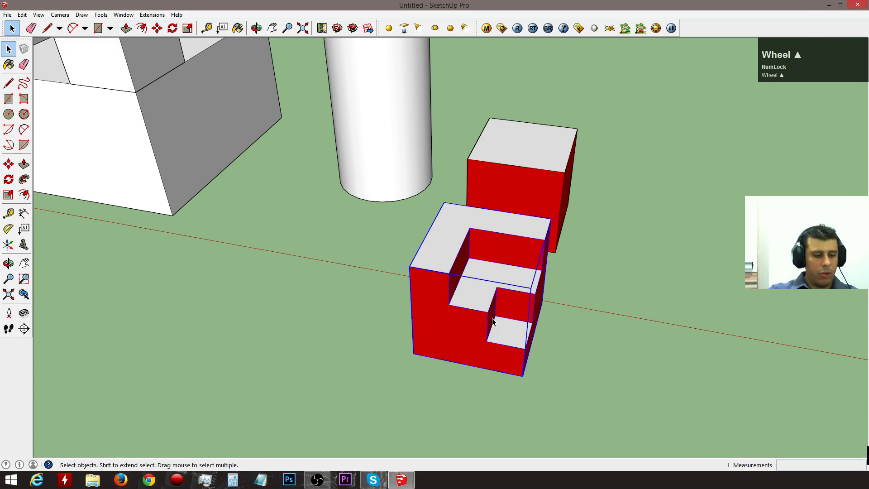
{"action": "key", "text": "m"}
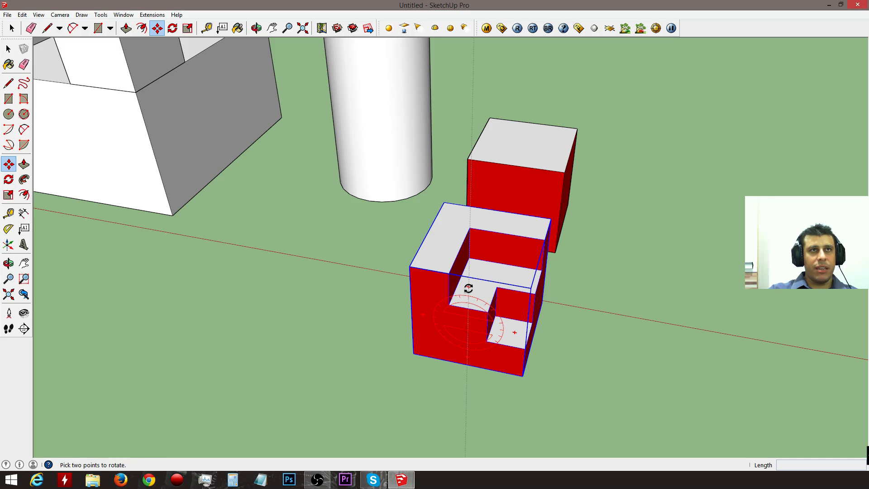
{"action": "key", "text": "q"}
{"action": "key", "text": "m"}
{"action": "key", "text": "q"}
{"action": "key", "text": "m"}
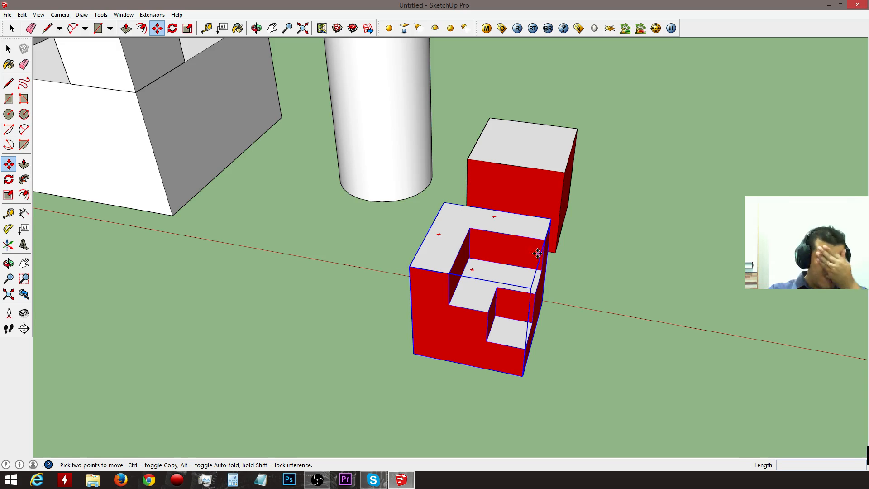
{"action": "middle_click_drag", "start_coordinate": [555, 275], "coordinate": [466, 272]}
{"action": "key", "text": "q"}
{"action": "left_click", "coordinate": [452, 239]}
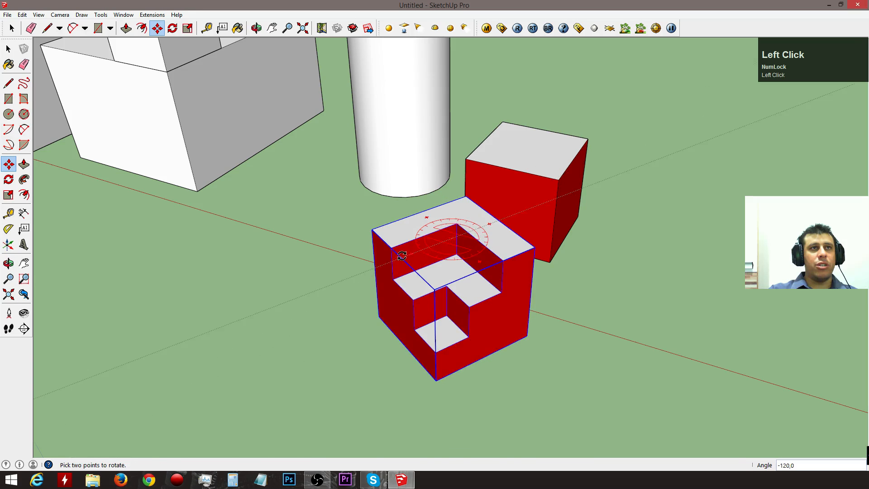
{"action": "left_click", "coordinate": [401, 255]}
Tilt the stepped cube group from a side-face rotation grip, and rotate it again from its top face
{"action": "middle_click", "coordinate": [505, 260]}
{"action": "middle_click_drag", "start_coordinate": [505, 261], "coordinate": [550, 264]}
{"action": "key", "text": "m"}
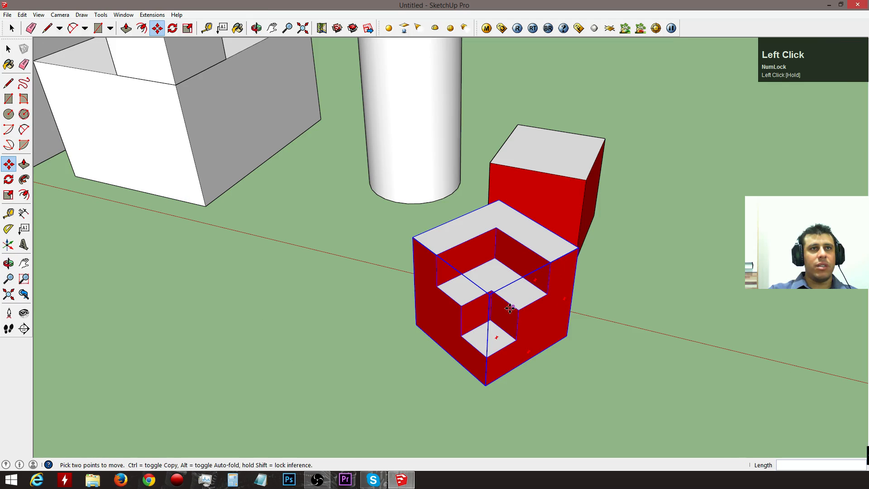
{"action": "left_click", "coordinate": [497, 342]}
{"action": "left_click", "coordinate": [498, 343]}
{"action": "middle_click_drag", "start_coordinate": [497, 343], "coordinate": [741, 227]}
{"action": "middle_click_drag", "start_coordinate": [660, 181], "coordinate": [363, 249]}
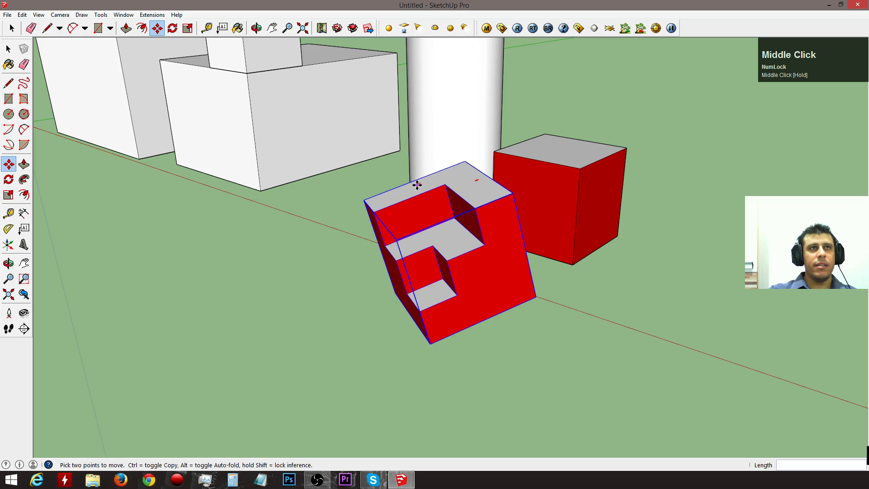
{"action": "left_click", "coordinate": [417, 185]}
{"action": "left_click", "coordinate": [378, 243]}
{"action": "key", "text": "space"}
{"action": "key", "text": "o"}
{"action": "left_click_drag", "start_coordinate": [556, 256], "coordinate": [334, 350]}
{"action": "key", "text": "r"}
{"action": "left_click", "coordinate": [436, 367]}
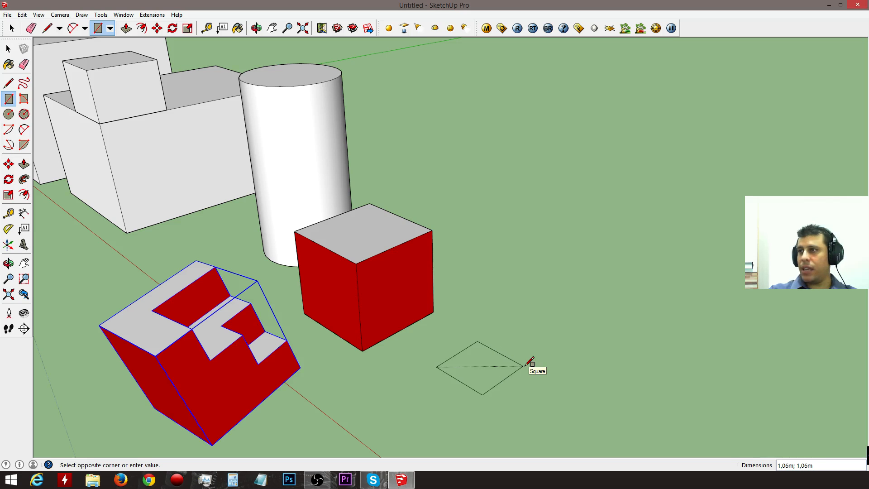
{"action": "key", "text": "space"}
Undo the rotations of the stepped cube group
{"action": "scroll", "coordinate": [447, 354], "scroll_direction": "down", "scroll_amount": 3}
{"action": "middle_click_drag", "start_coordinate": [452, 353], "coordinate": [570, 334]}
{"action": "key", "text": "ctrl+z"}
{"action": "key", "text": "ctrl+z"}
{"action": "key", "text": "ctrl+z"}
{"action": "scroll", "coordinate": [544, 278], "scroll_direction": "up", "scroll_amount": 4}
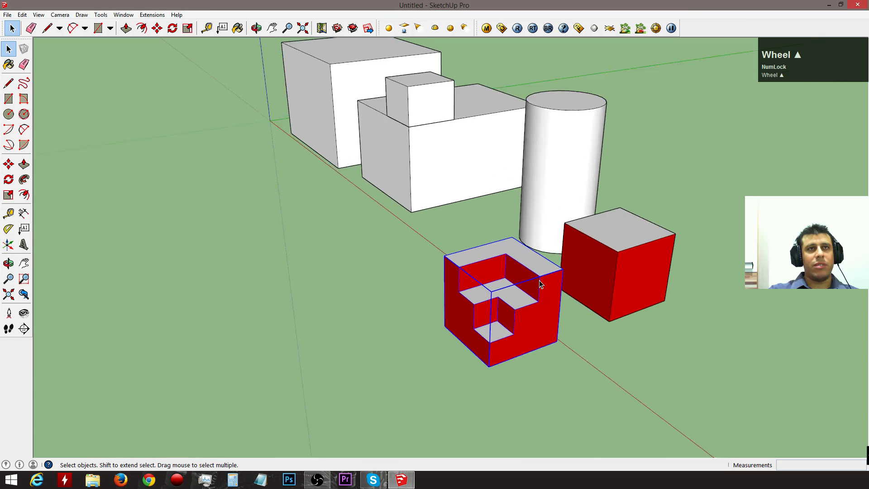
Examine the stepped cube group and the plain red cube beside it up close and from several sides
{"action": "scroll", "coordinate": [525, 284], "scroll_direction": "down", "scroll_amount": 5}
{"action": "middle_click_drag", "start_coordinate": [496, 310], "coordinate": [582, 380]}
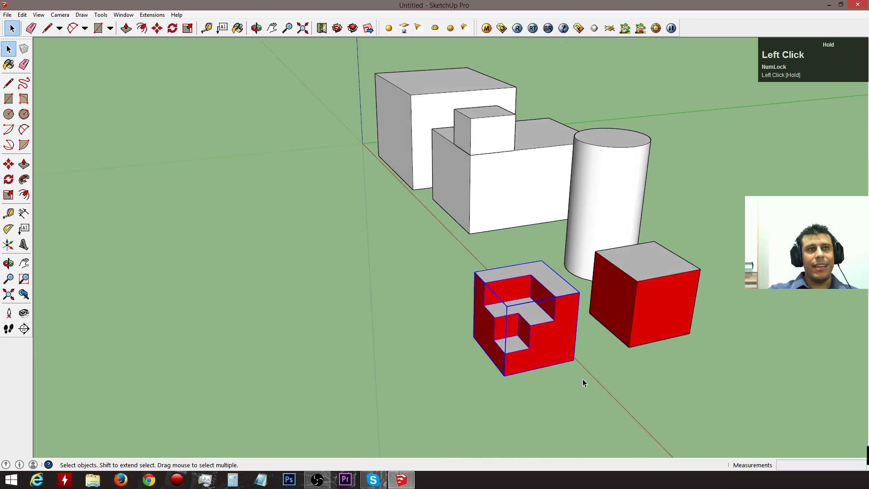
{"action": "scroll", "coordinate": [516, 324], "scroll_direction": "up", "scroll_amount": 5}
{"action": "scroll", "coordinate": [524, 337], "scroll_direction": "up", "scroll_amount": 1}
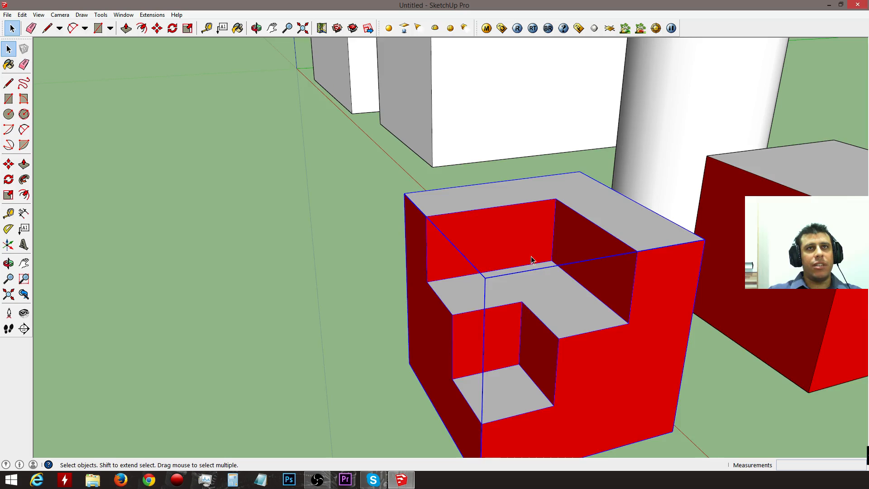
{"action": "scroll", "coordinate": [532, 260], "scroll_direction": "down", "scroll_amount": 3}
{"action": "middle_click_drag", "start_coordinate": [605, 275], "coordinate": [321, 352]}
{"action": "left_click_drag", "start_coordinate": [321, 352], "coordinate": [420, 333]}
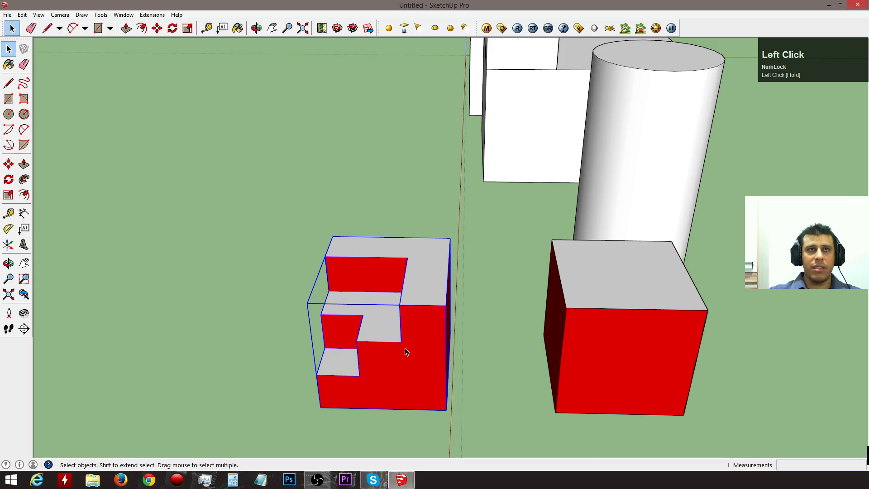
{"action": "mouse_move", "coordinate": [431, 362]}
{"action": "middle_mouse_down"}
{"action": "mouse_move", "coordinate": [724, 392]}
{"action": "mouse_move", "coordinate": [794, 380]}
{"action": "middle_mouse_up"}
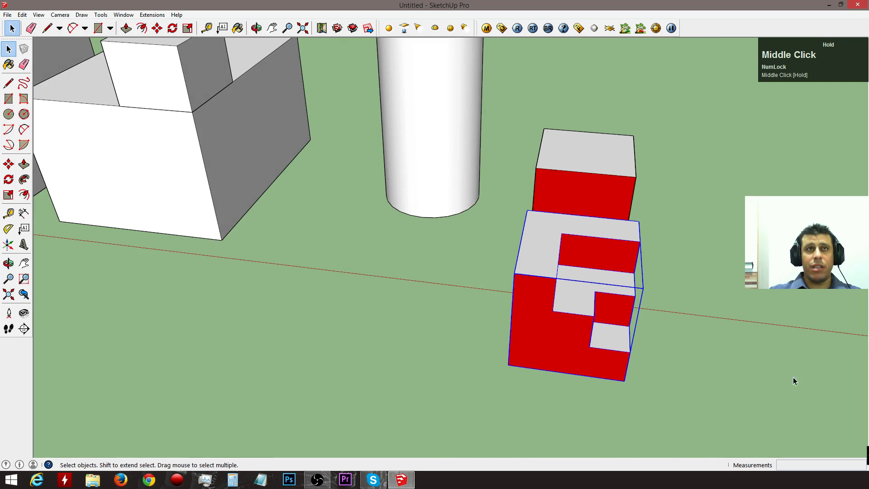
{"action": "mouse_move", "coordinate": [572, 211]}
{"action": "middle_mouse_down"}
{"action": "mouse_move", "coordinate": [535, 233]}
{"action": "mouse_move", "coordinate": [163, 207]}
{"action": "mouse_move", "coordinate": [176, 213]}
{"action": "middle_mouse_up"}
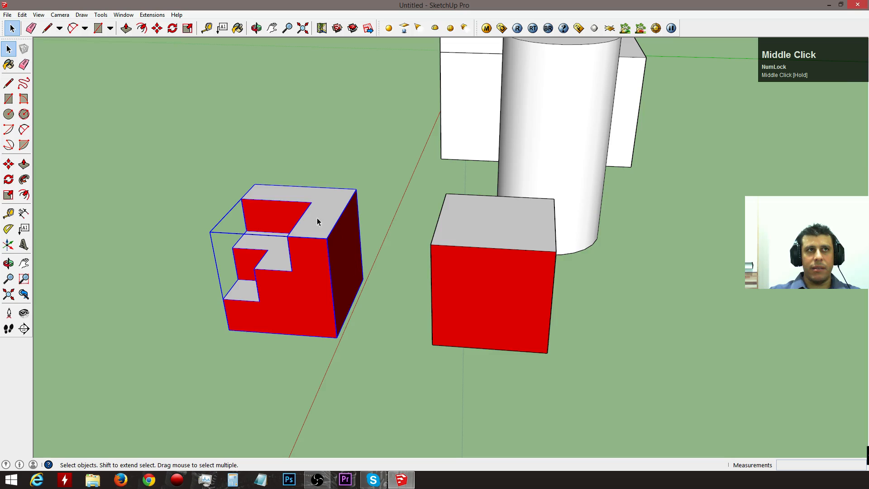
{"action": "mouse_move", "coordinate": [316, 230]}
{"action": "middle_mouse_down"}
{"action": "mouse_move", "coordinate": [417, 239]}
{"action": "mouse_move", "coordinate": [737, 210]}
{"action": "mouse_move", "coordinate": [706, 145]}
{"action": "mouse_move", "coordinate": [714, 121]}
{"action": "mouse_move", "coordinate": [683, 233]}
{"action": "mouse_move", "coordinate": [640, 249]}
{"action": "mouse_move", "coordinate": [631, 262]}
{"action": "middle_mouse_up"}
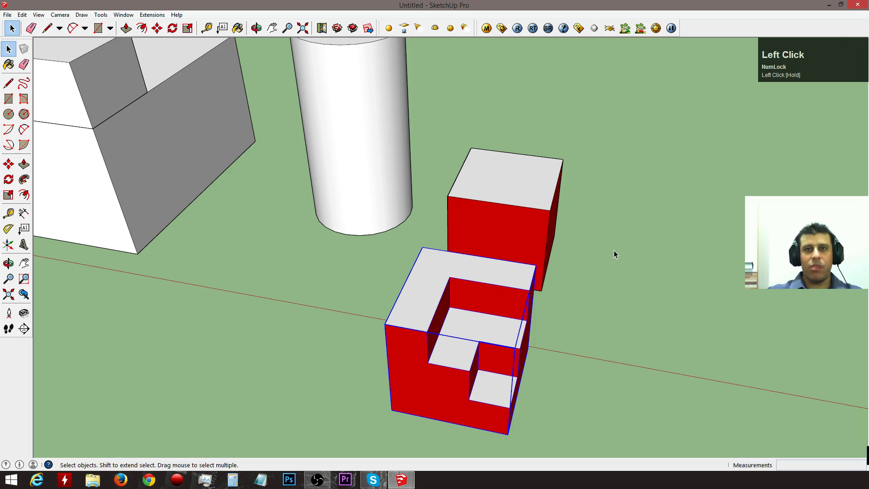